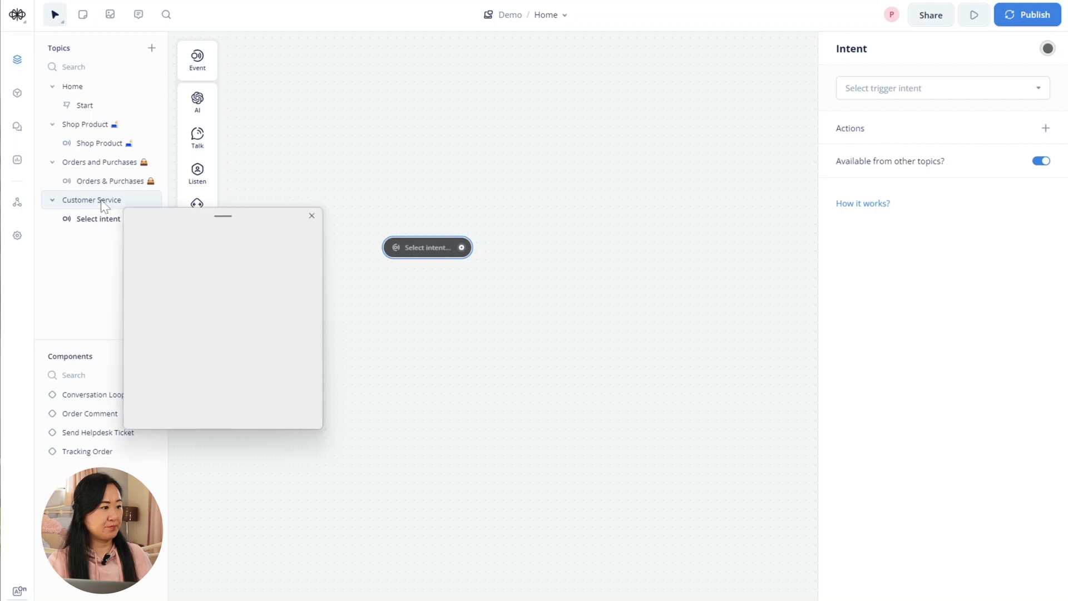
Step: Add a telephone receiver emoji to the end of the Customer Service topic name
left_click(234, 329)
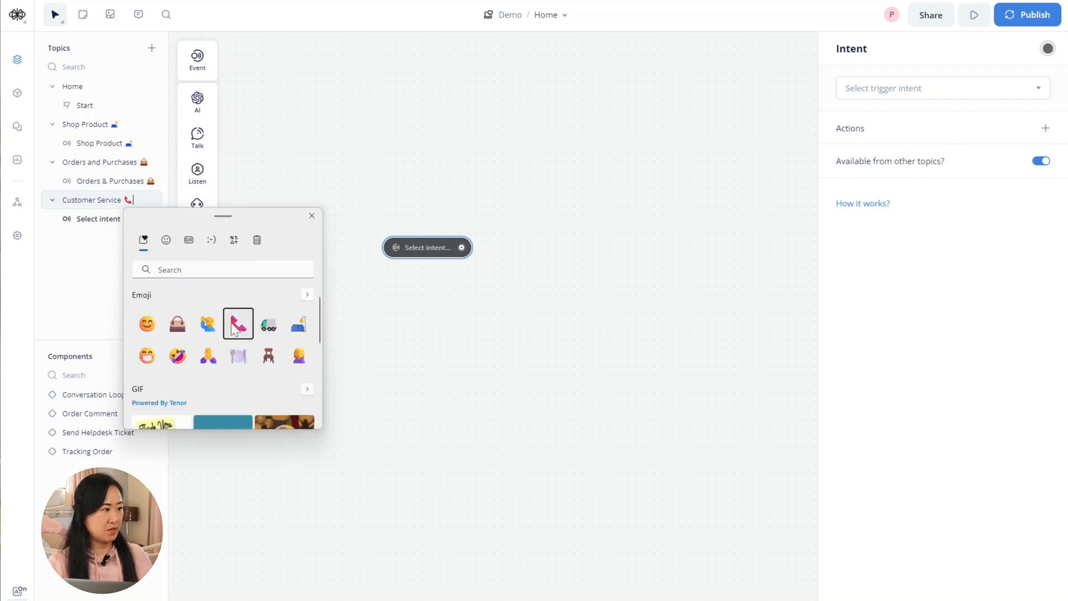
left_click(312, 215)
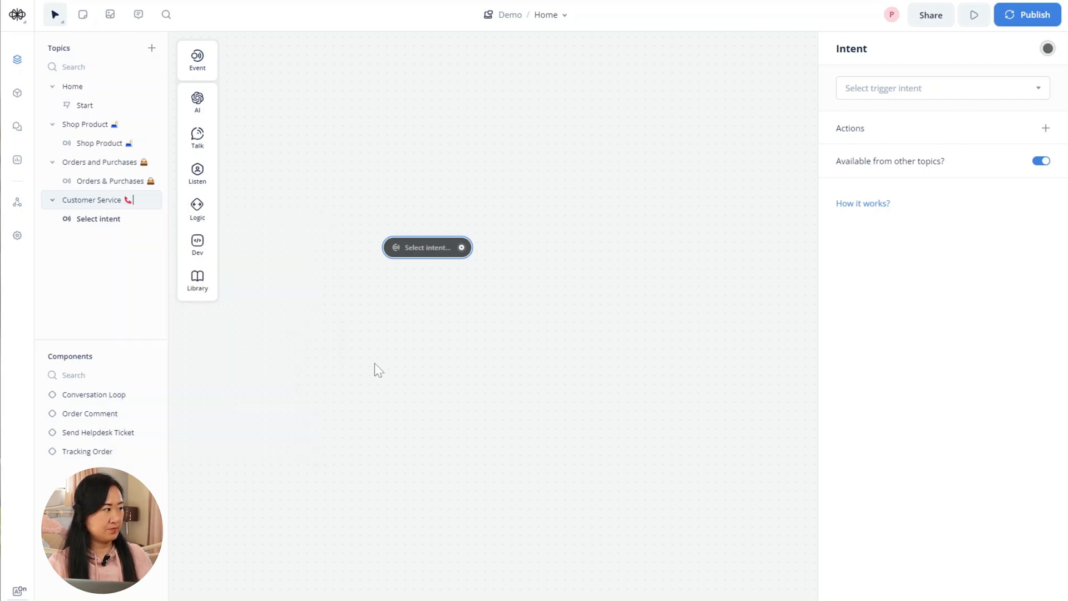
left_click_drag(527, 386, 477, 384)
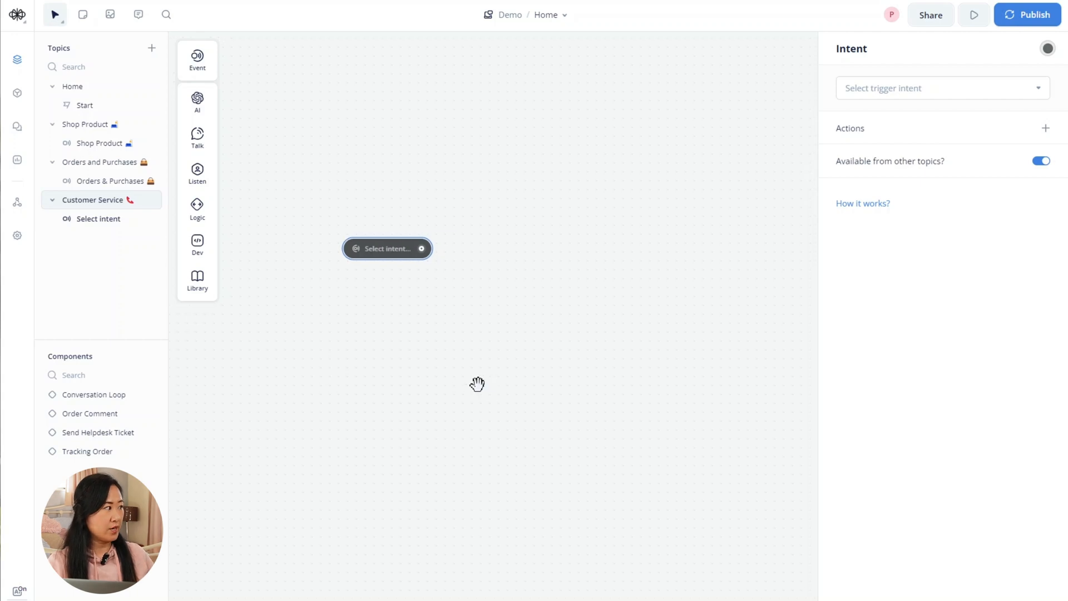
Step: Connect the unassigned intent on the Customer Service canvas to a new Talk Text block
left_click_drag(587, 328, 522, 322)
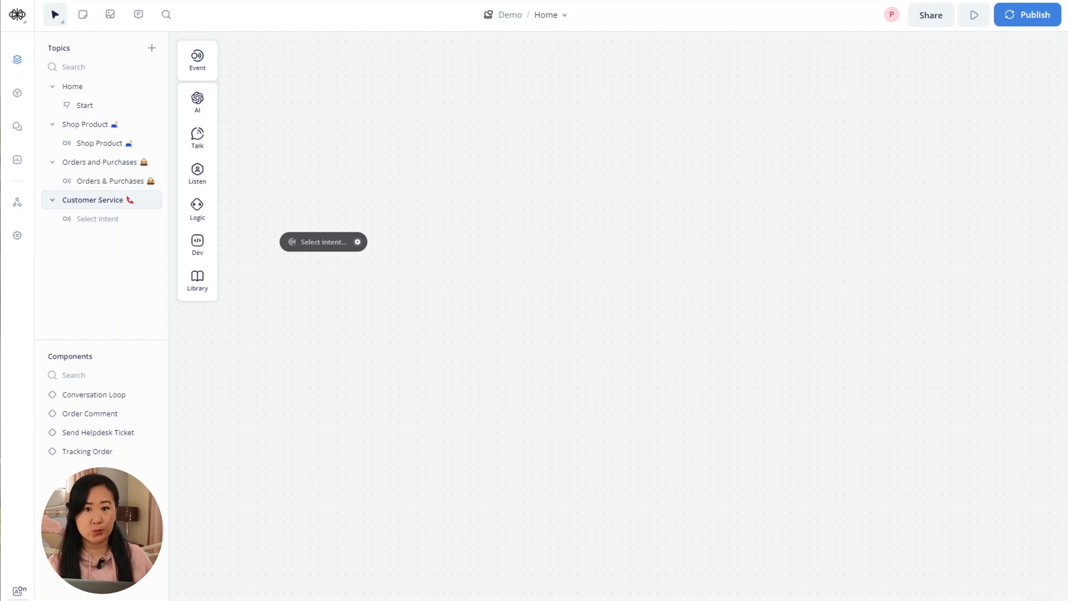
left_click_drag(383, 239, 441, 207)
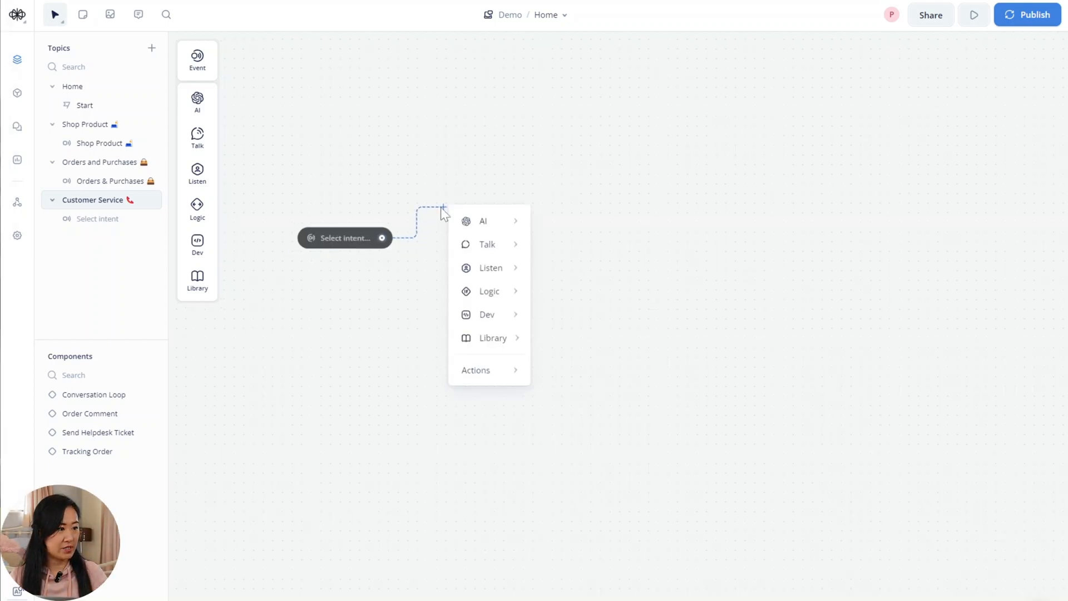
mouse_move(479, 243)
left_click(585, 252)
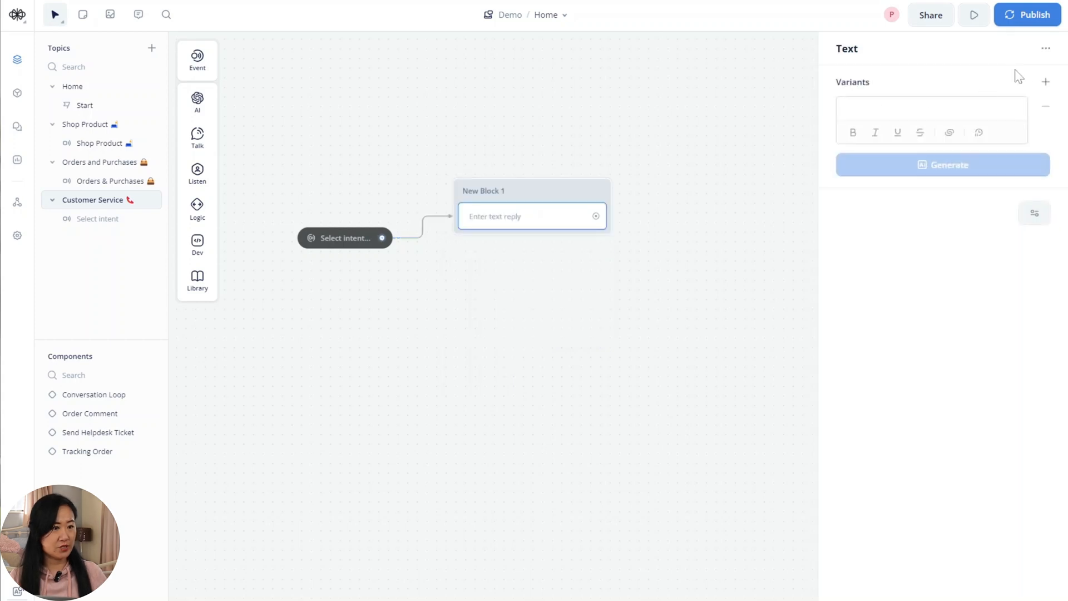
Step: Set the new block's text reply to "How can we help you today?"
left_click(1011, 110)
type("How ca")
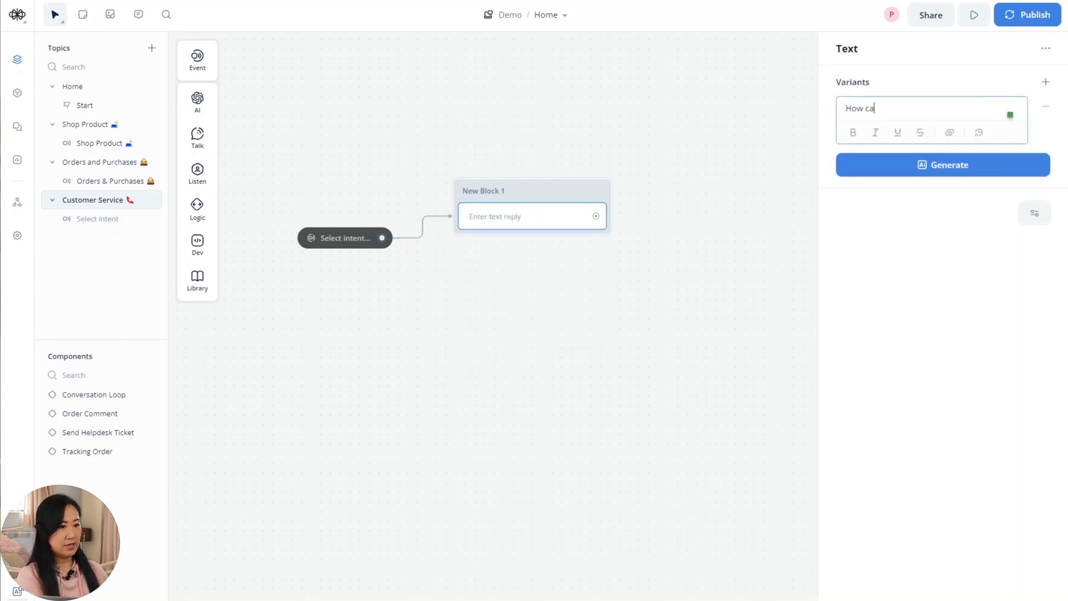
type("n we help ou")
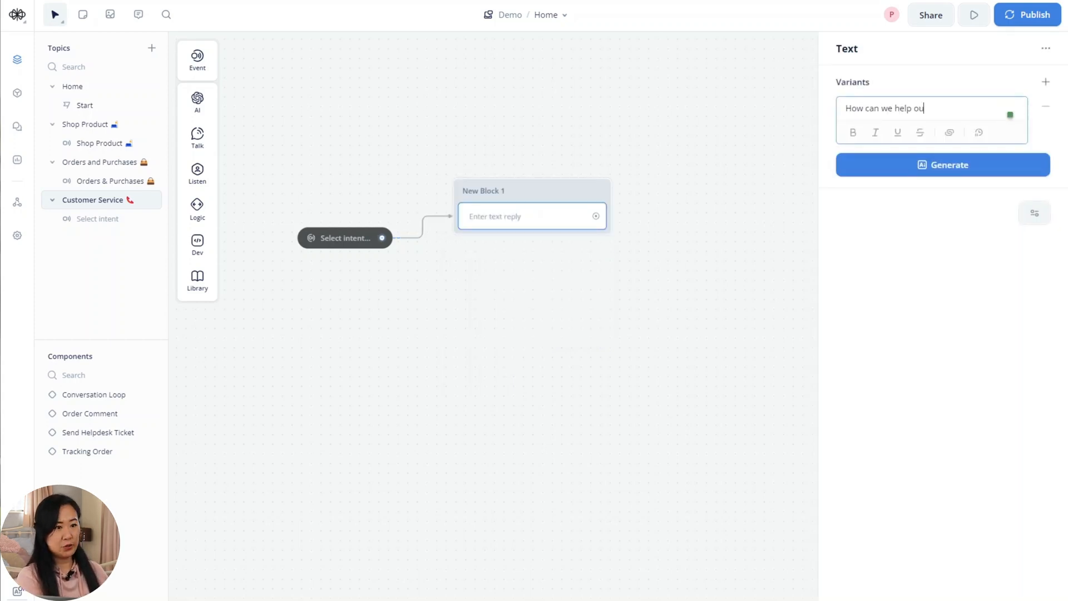
key("BackSpace")
key("BackSpace")
type("you today")
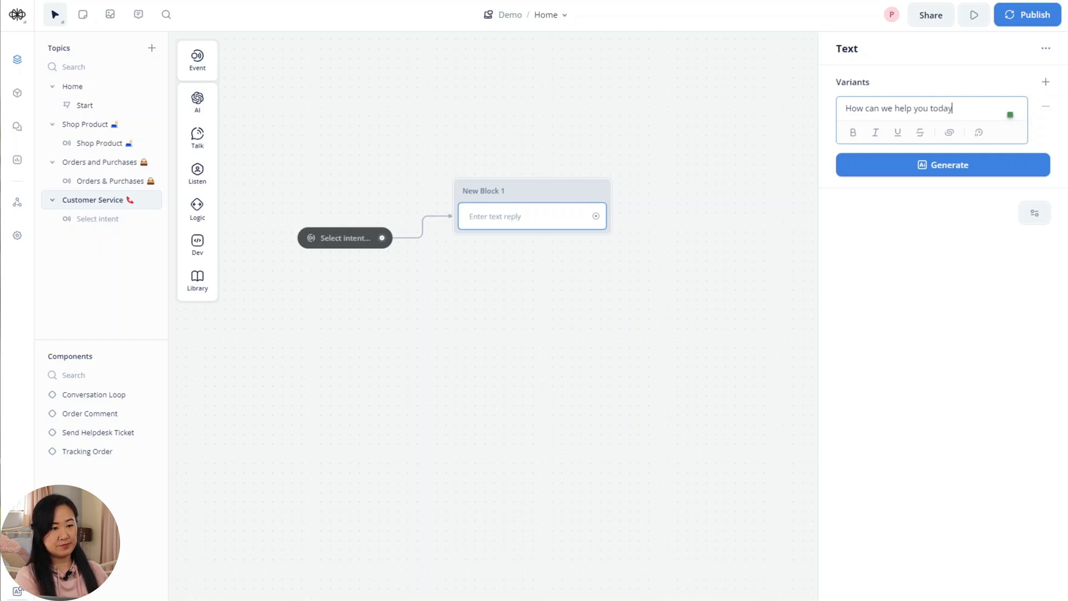
type("?")
left_click(592, 383)
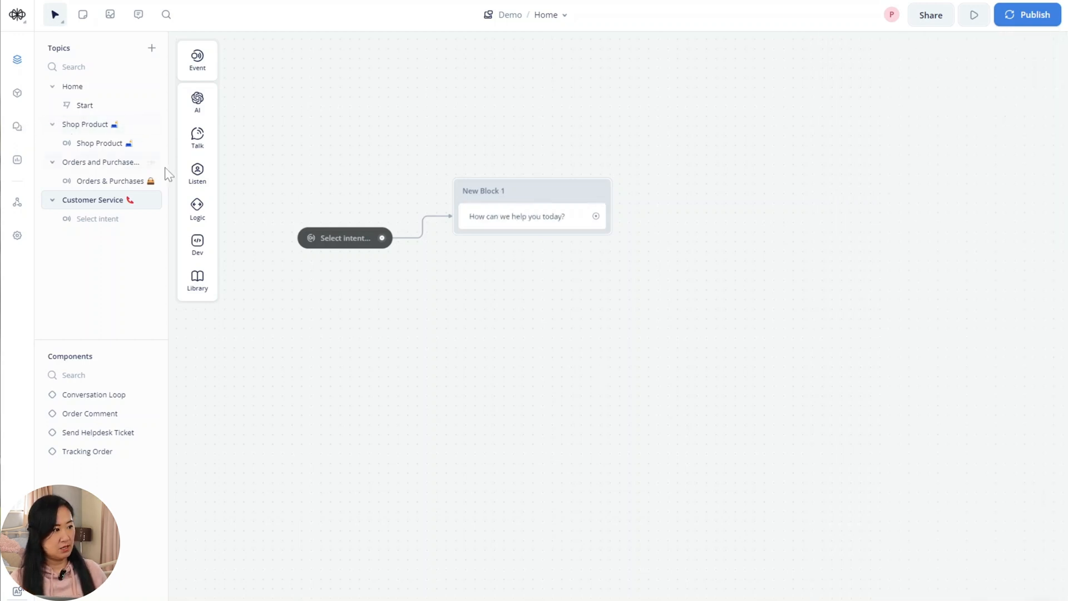
Step: Add a Buttons step beneath the text reply and label its first button "Get a recommendation"
mouse_move(197, 171)
left_click_drag(251, 173, 518, 253)
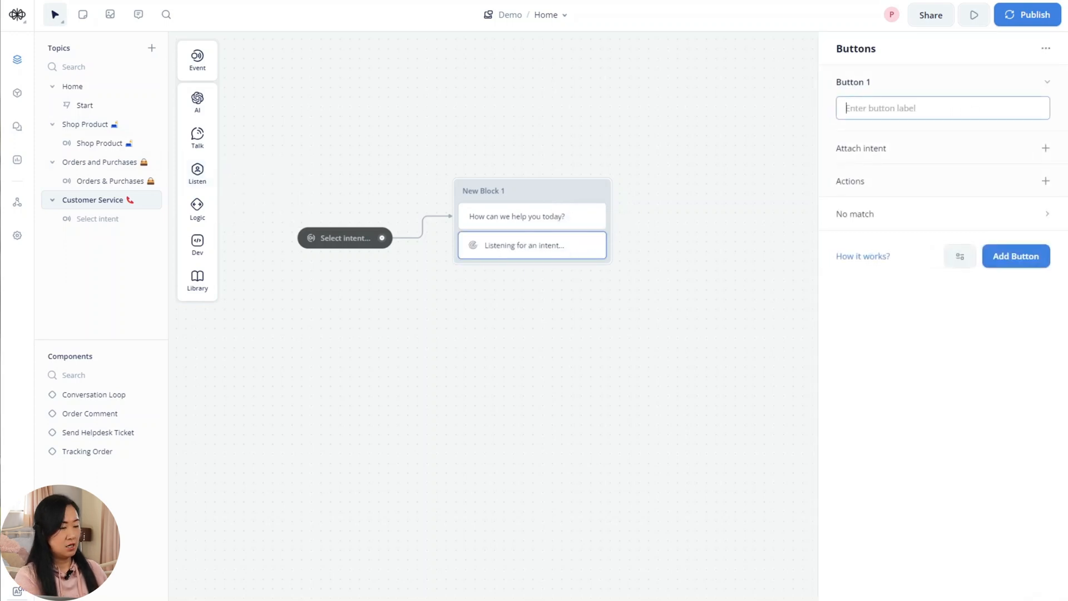
type("Get a reco")
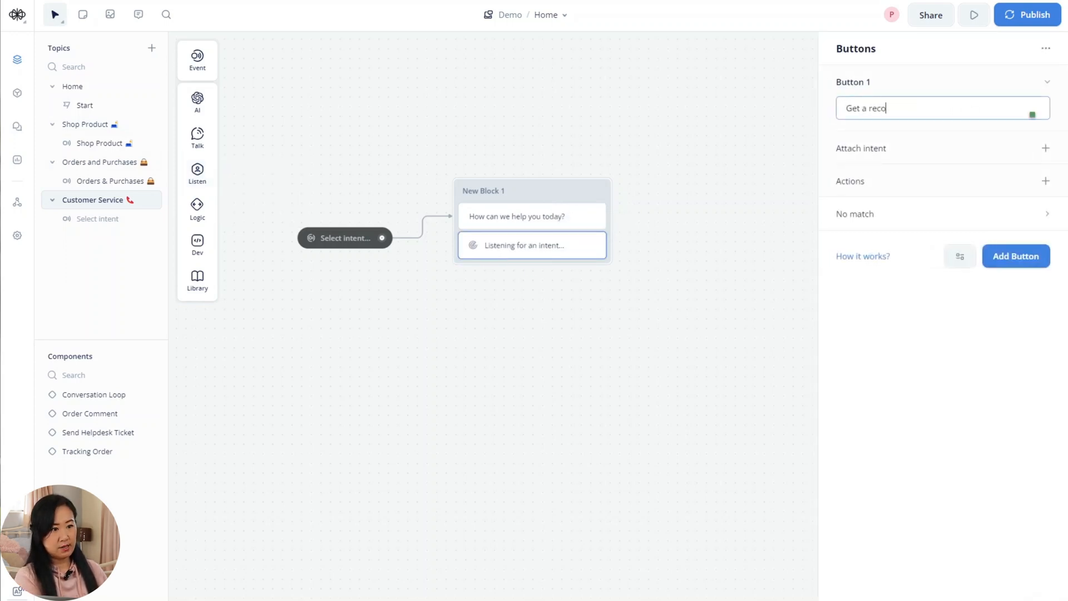
type("mmendation")
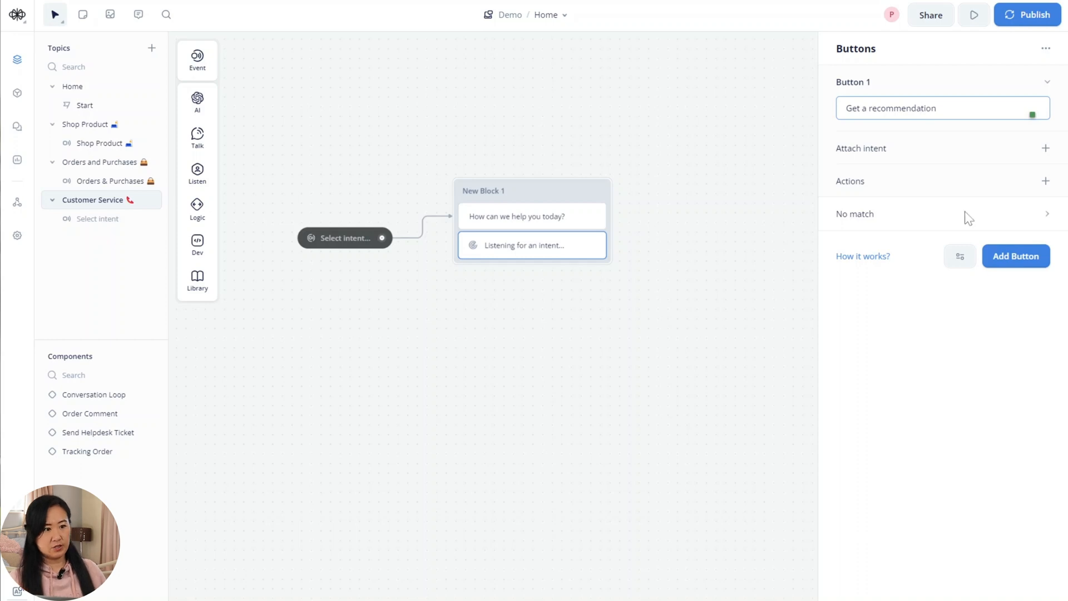
Step: Add a second button labelled "Ask us any quesion" to the Buttons step
left_click(1023, 262)
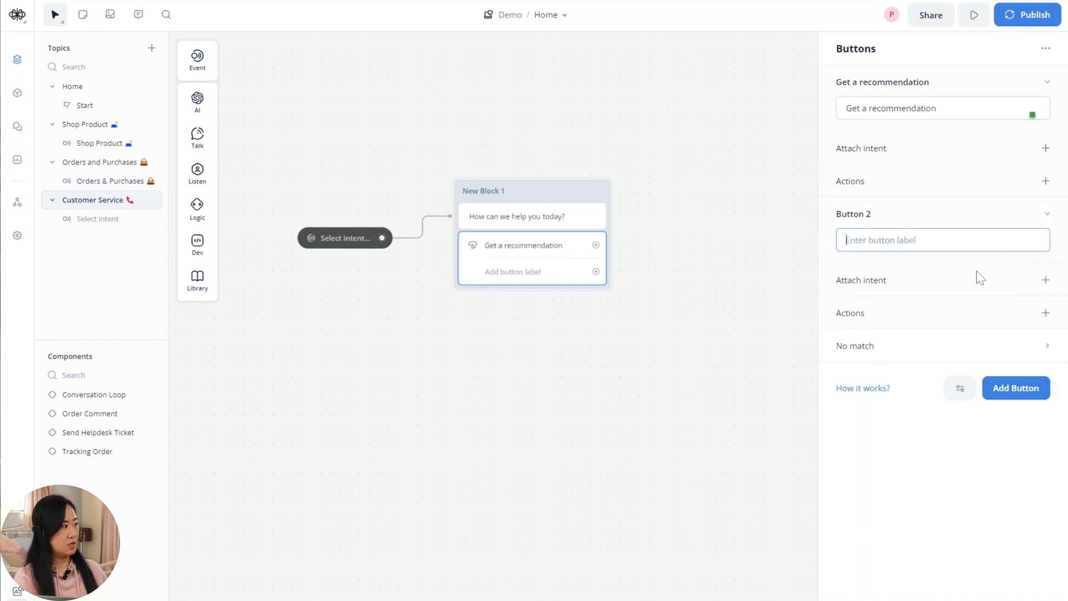
type("Ask us")
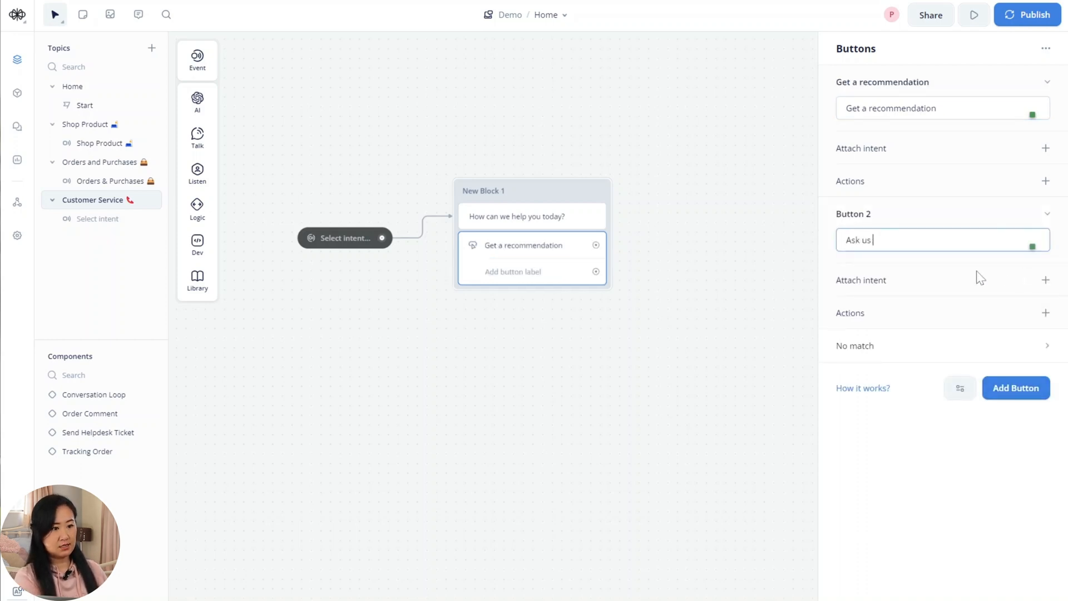
type(" any qeusi")
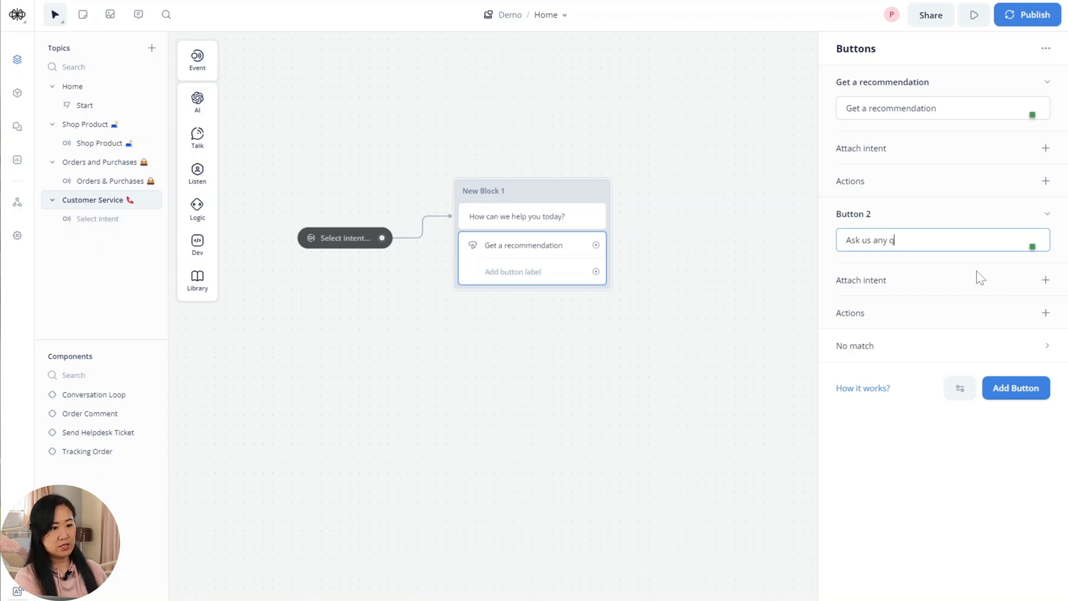
key("BackSpace")
key("BackSpace")
key("BackSpace")
key("BackSpace")
type("uesion")
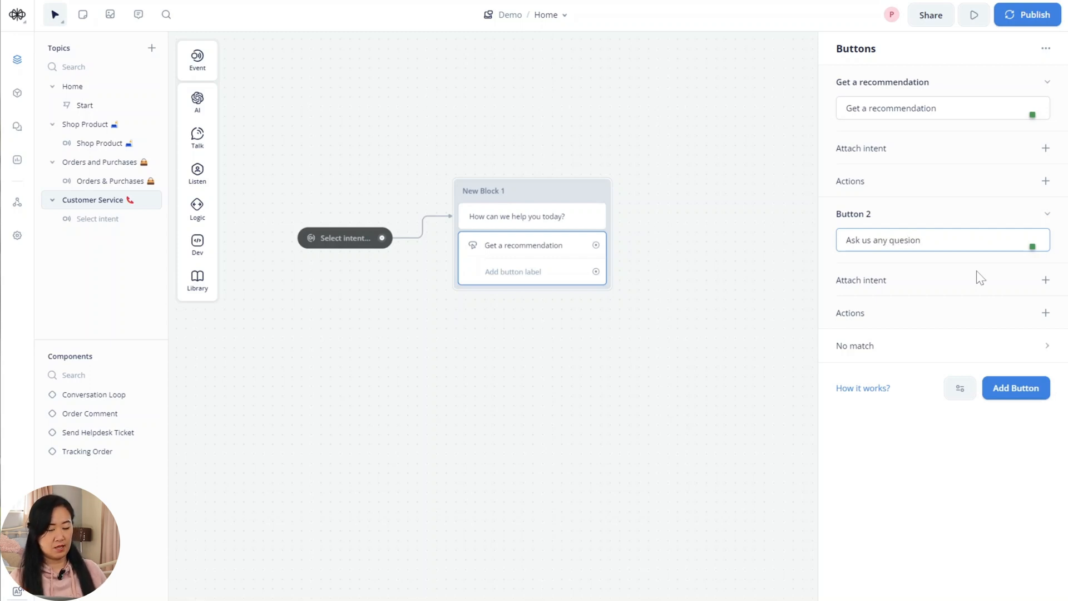
Step: Add a third button labelled "Rate your experience" to the Buttons step
left_click(1035, 387)
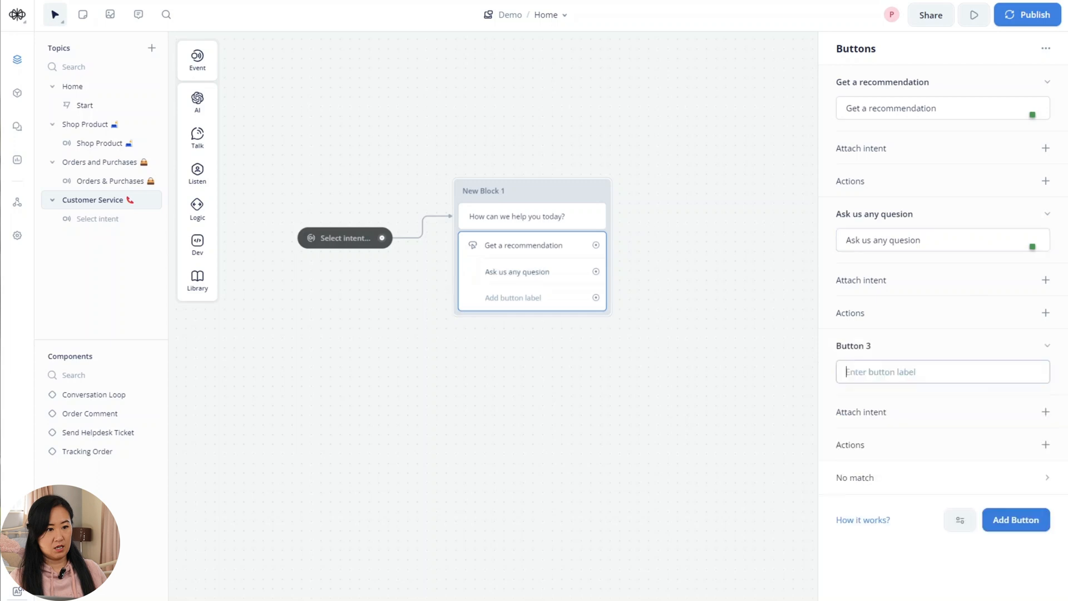
type("Rate your")
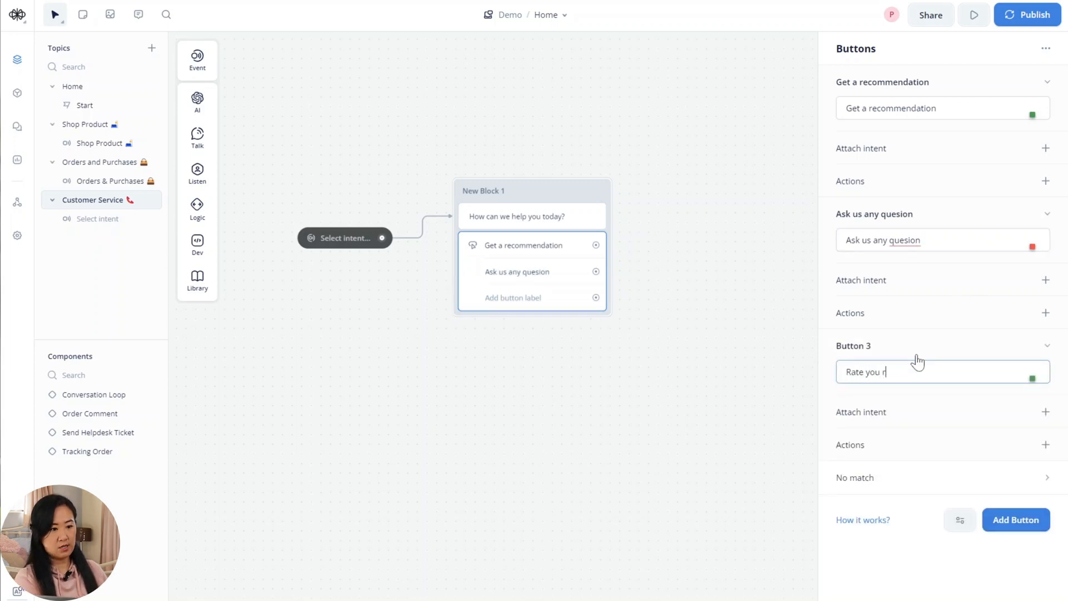
type(" experience")
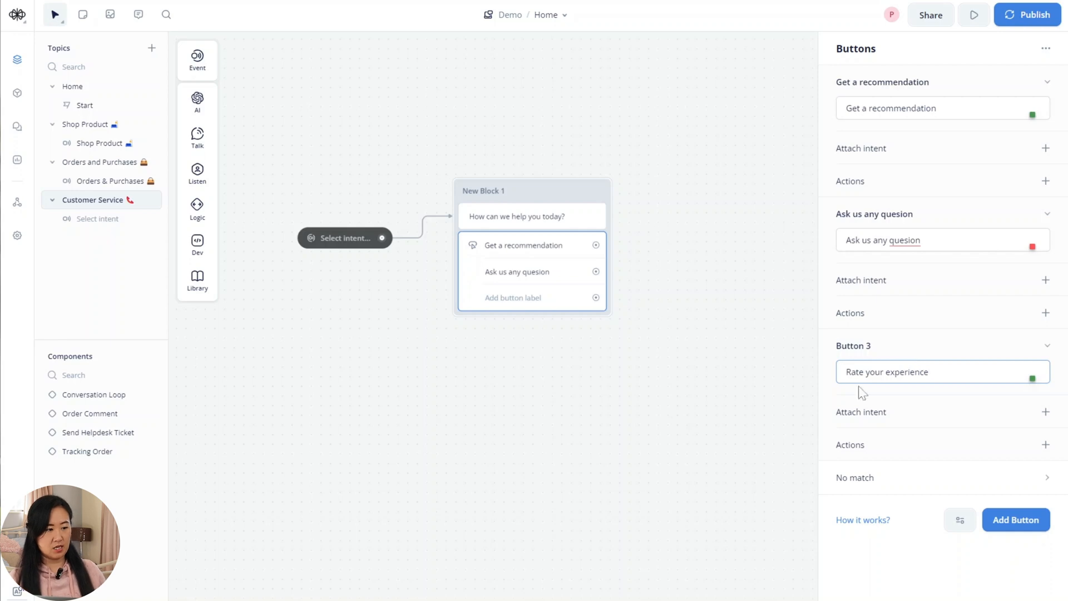
left_click(616, 453)
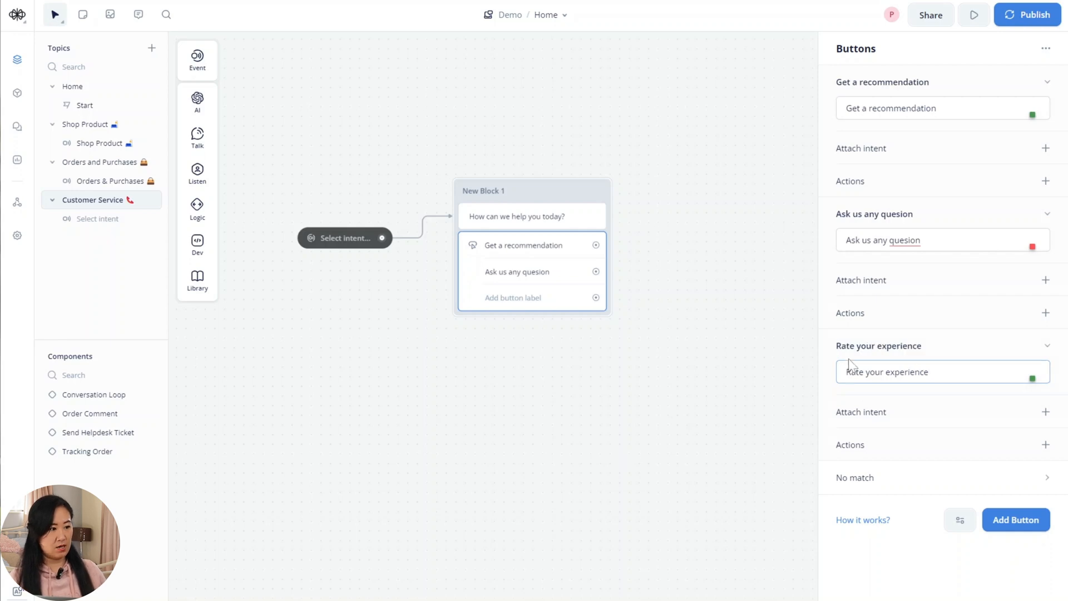
left_click_drag(664, 362, 641, 369)
scroll(588, 372, "up", 1)
left_click_drag(506, 379, 544, 391)
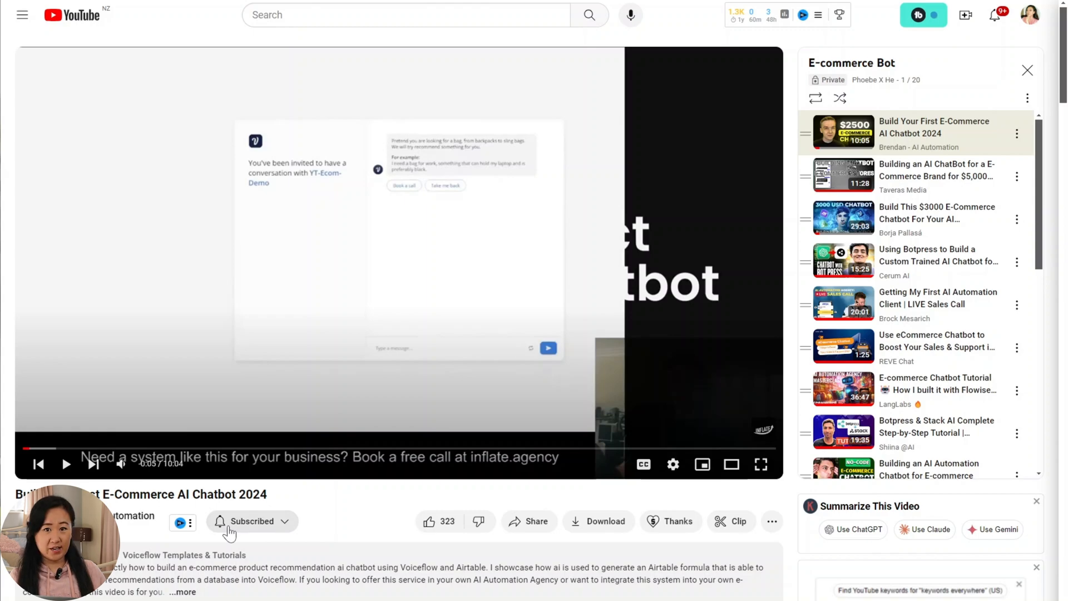
Step: Switch to YouTube and read the full description of the "Build Your First E-Commerce AI Chatbot 2024" video
scroll(301, 528, "down", 2)
left_click(242, 481)
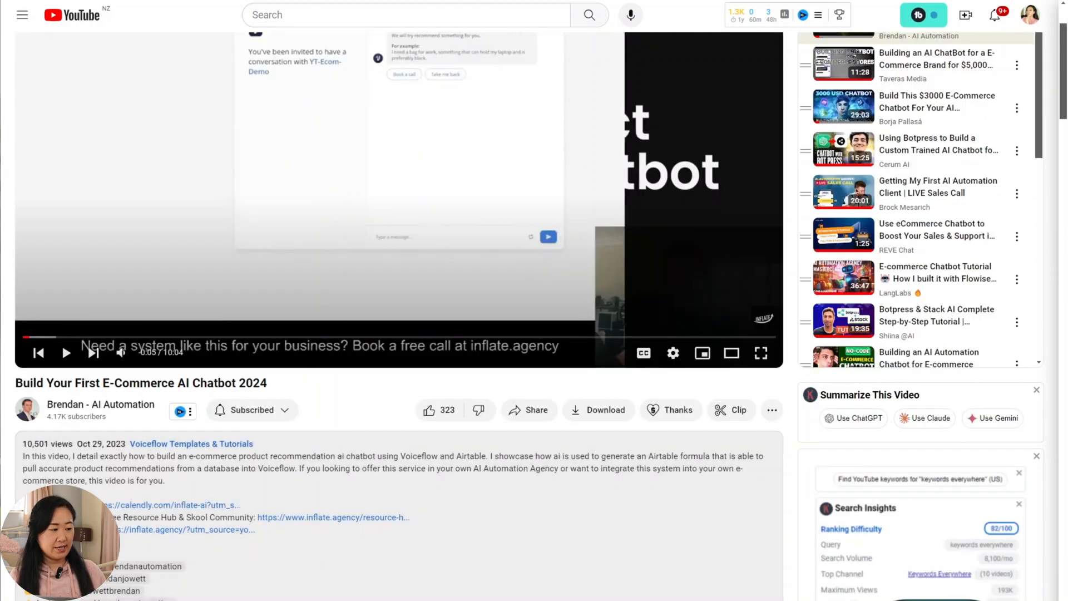
scroll(242, 481, "down", 3)
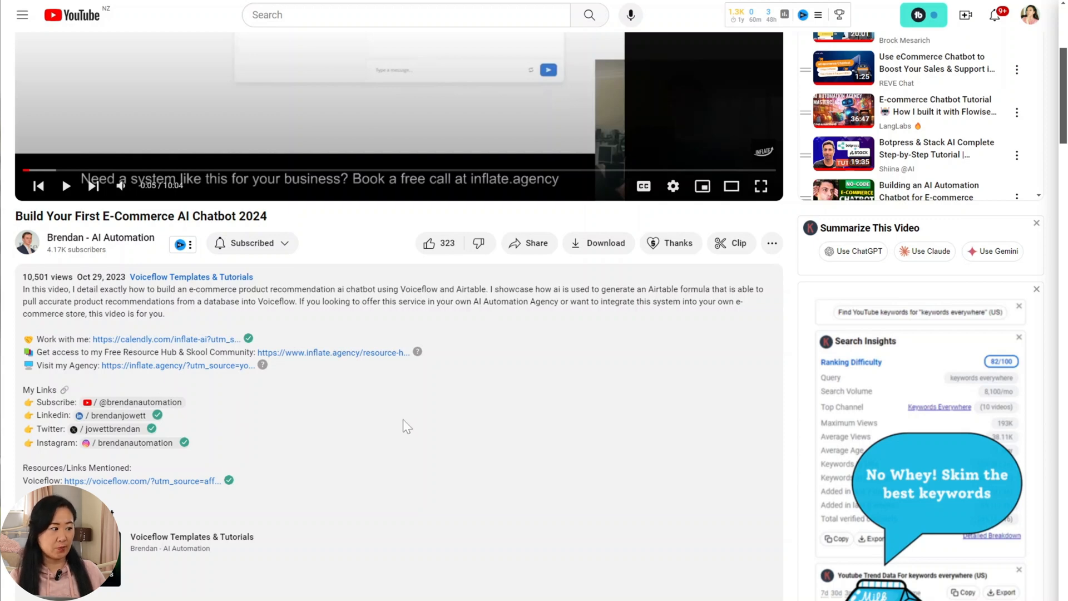
scroll(403, 418, "up", 5)
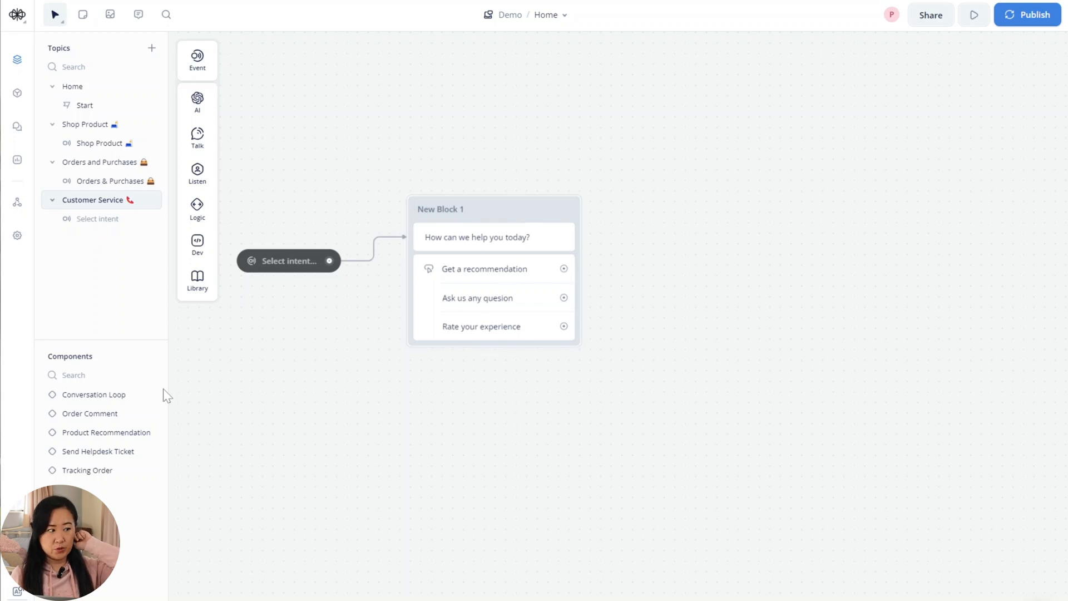
Step: Switch to Voiceflow, open the Product Recommendation component and start a test run from its Recommendation block
left_click(138, 438)
scroll(506, 383, "down", 7)
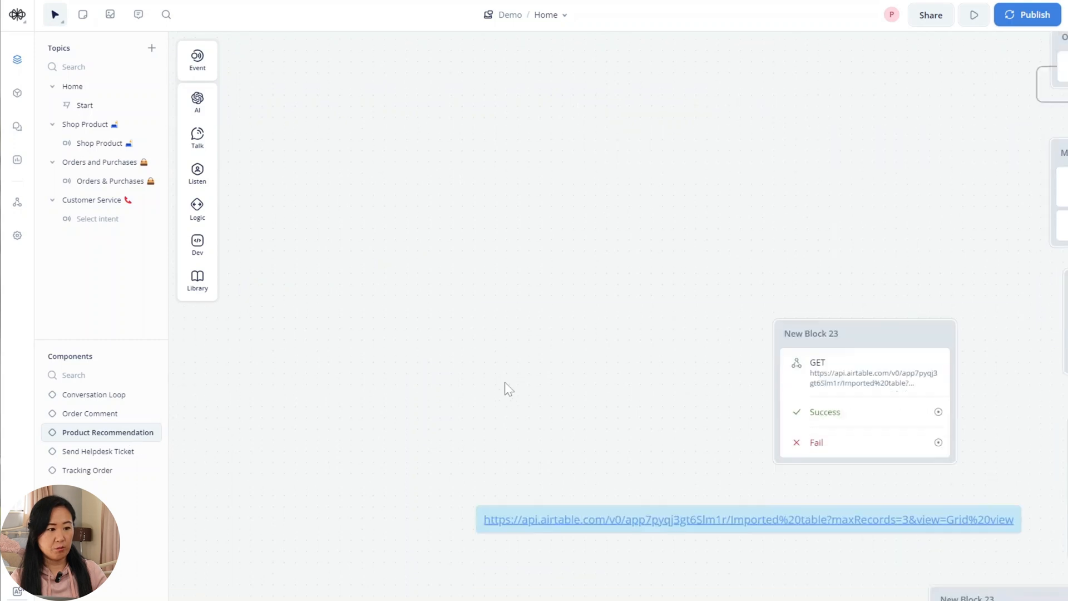
scroll(781, 453, "down", 1)
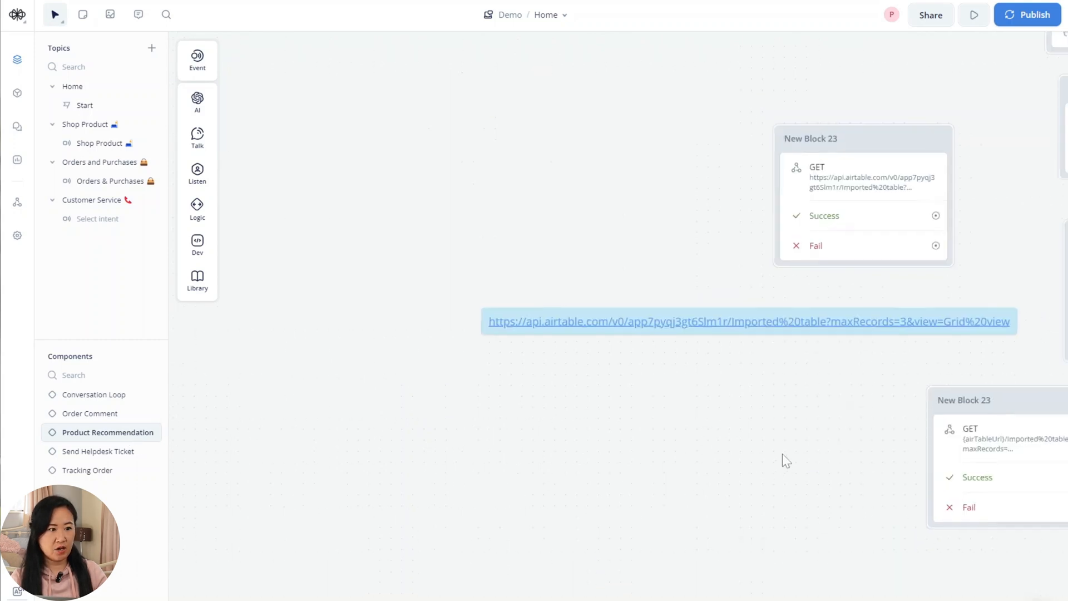
left_click_drag(782, 453, 873, 435)
scroll(505, 446, "down", 1)
scroll(505, 446, "down", 1)
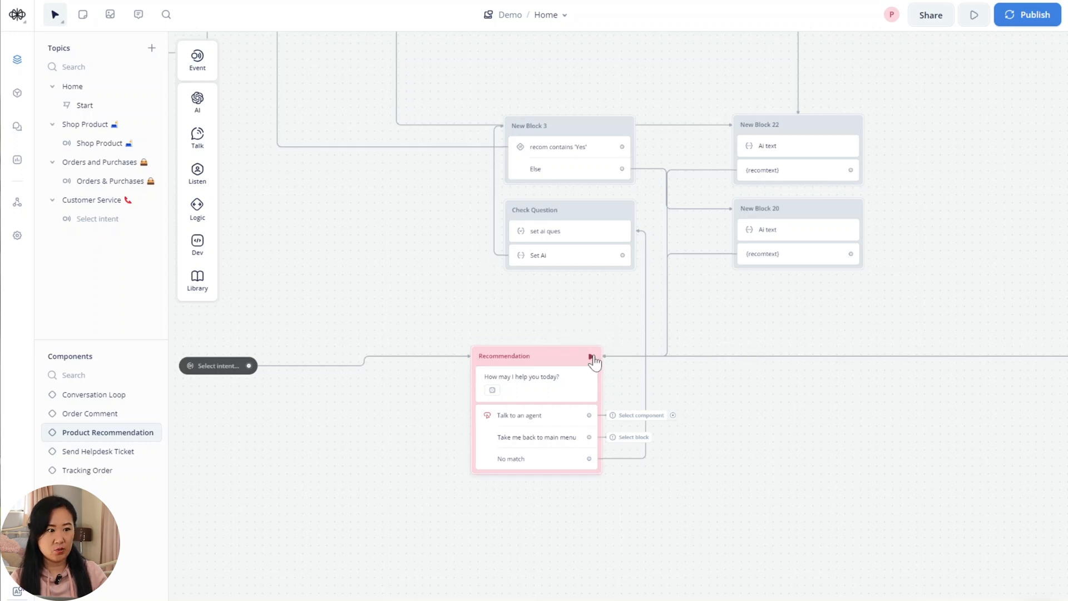
left_click(592, 357)
left_click(980, 52)
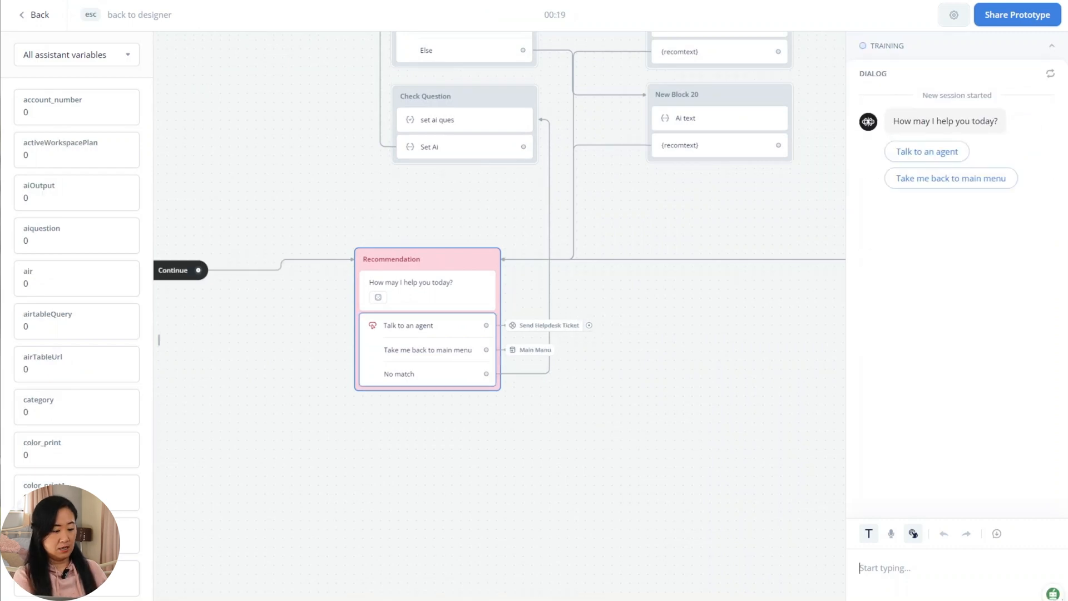
Step: Send the test message "I would like to buy a 5 seater lounge" and browse the recommended product cards
type("I would")
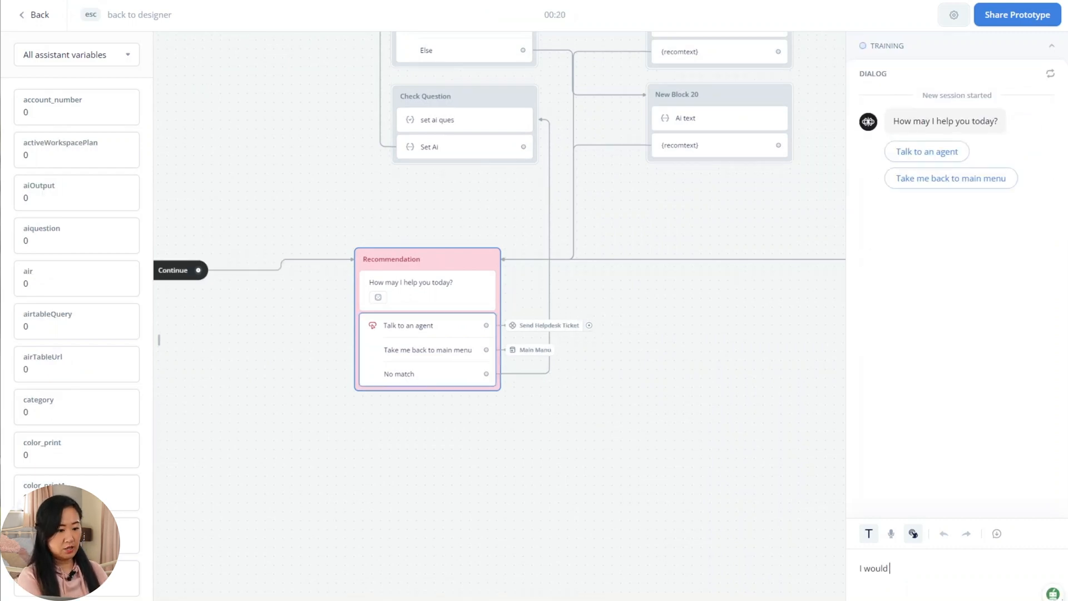
type(" like to buy")
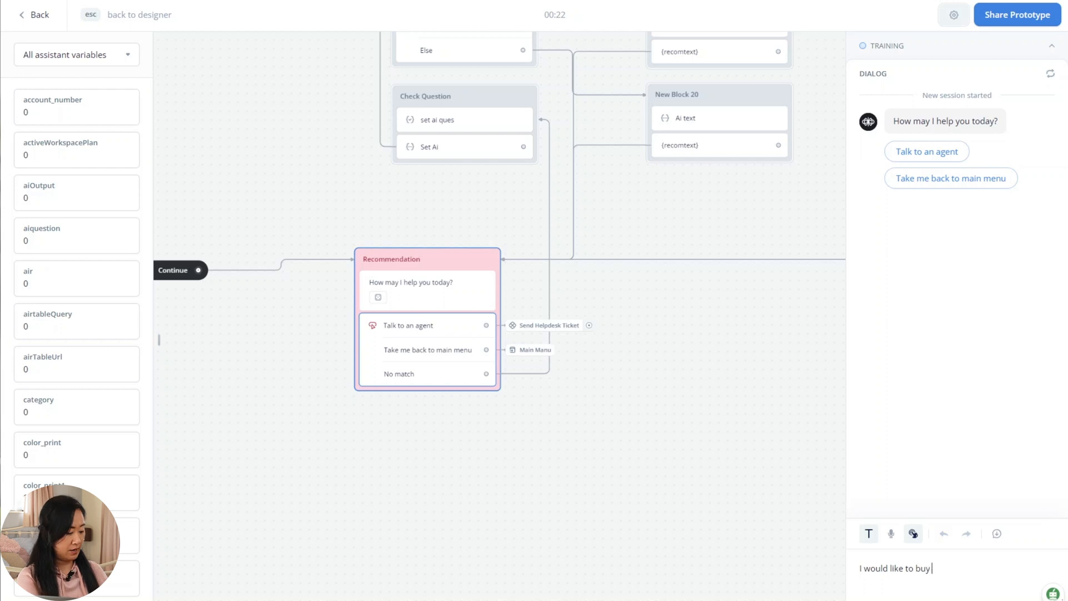
type(" a 5 seater lounge")
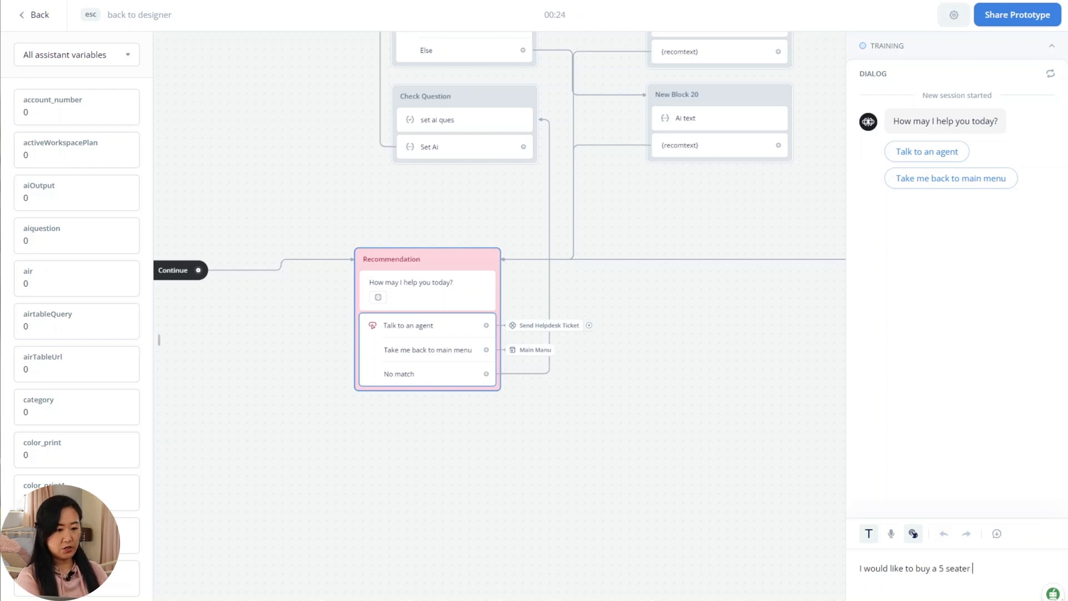
key("Return")
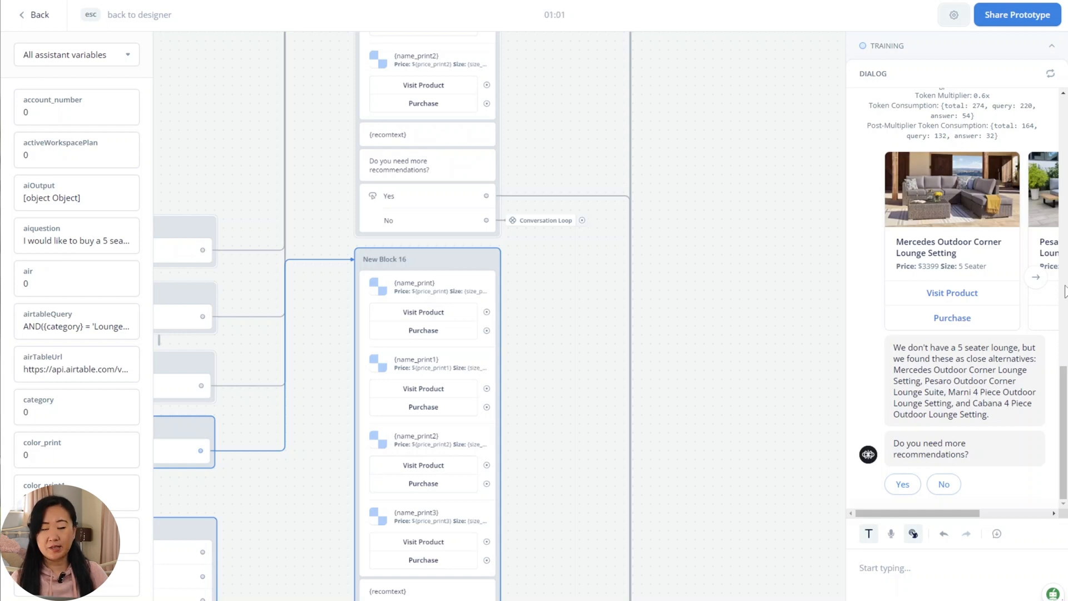
left_click(1034, 279)
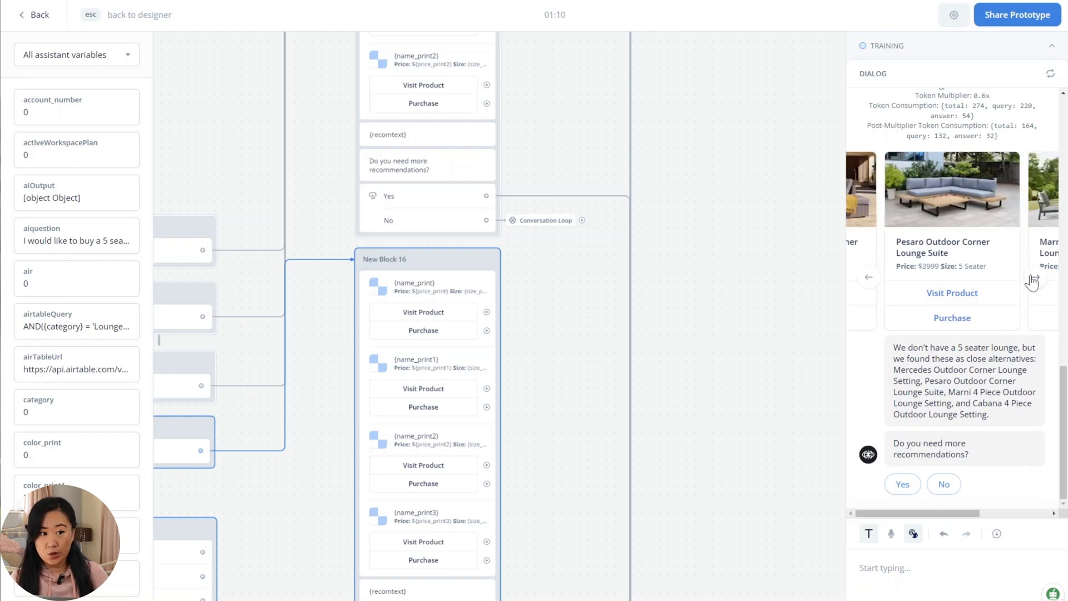
left_click(1034, 280)
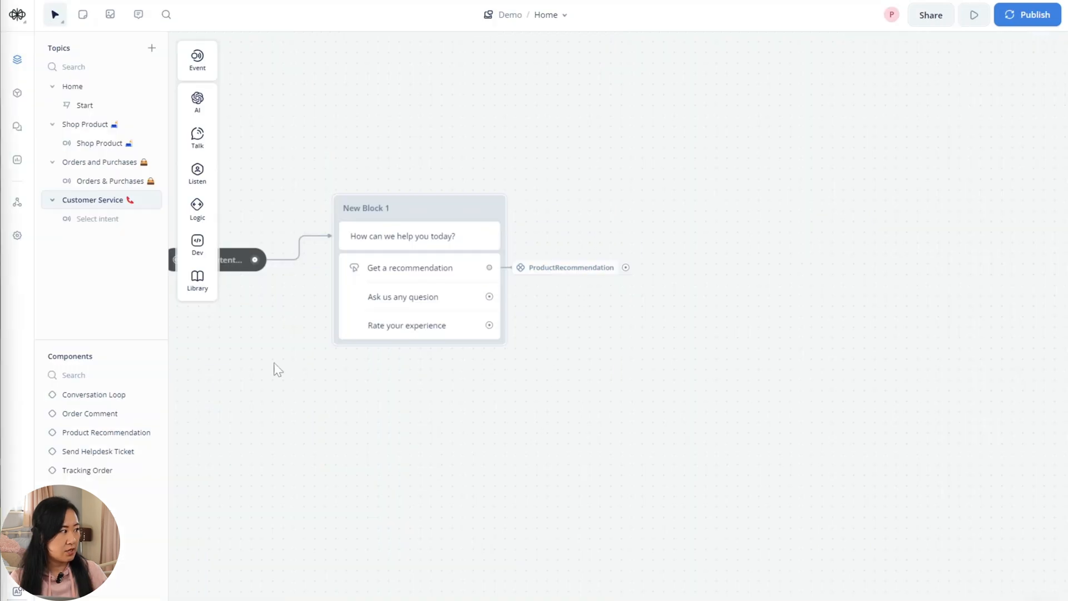
Step: Connect a new Text step to the "Ask us any quesion" button with the reply "Ok, what is your question?" and align its block
left_click_drag(512, 297, 615, 296)
mouse_move(673, 337)
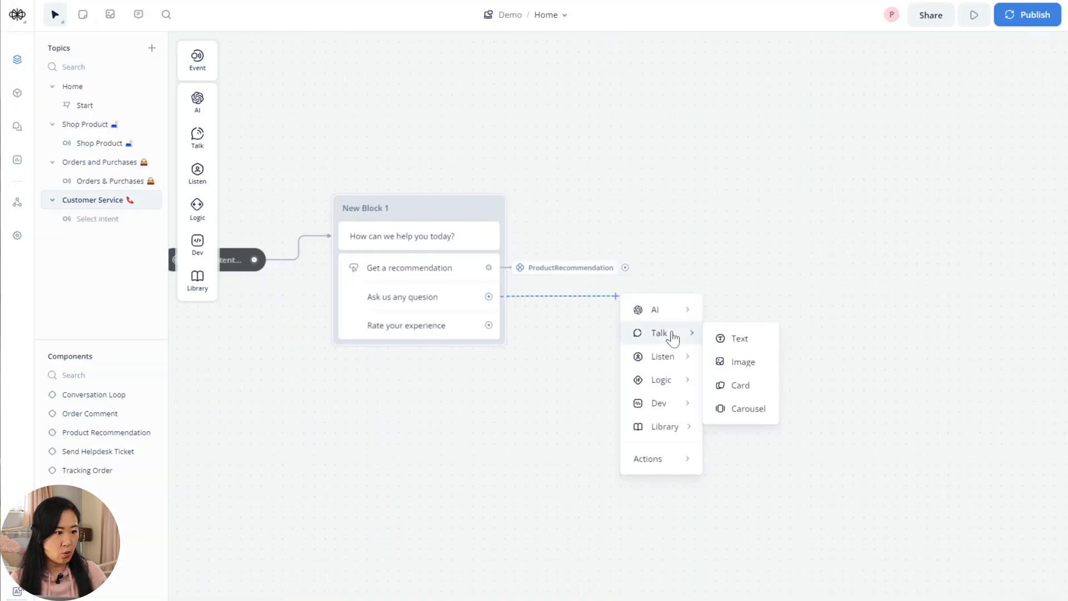
left_click(743, 338)
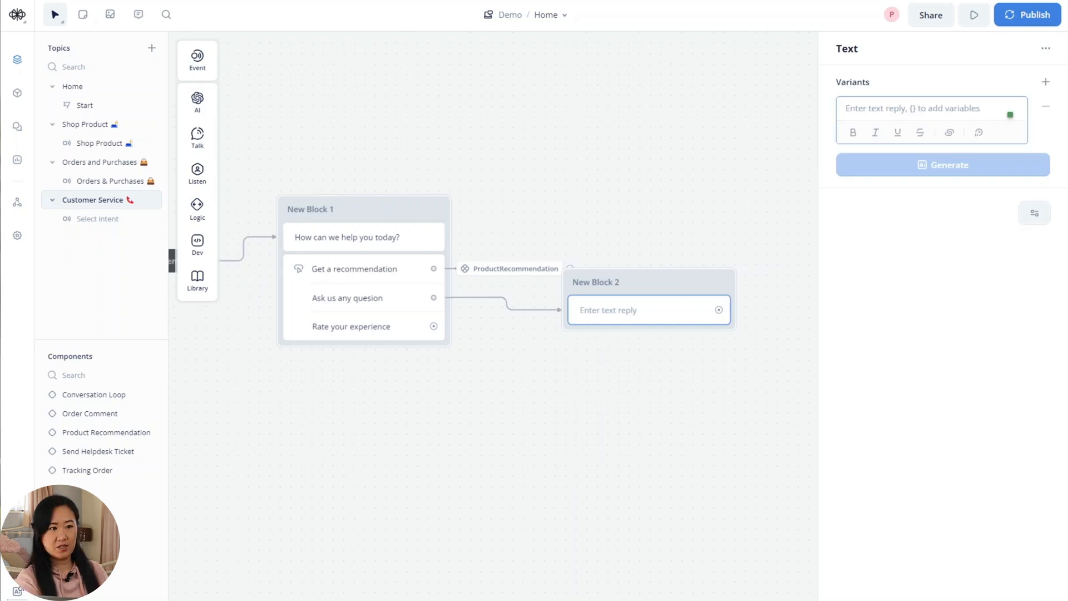
type("Ok, what is")
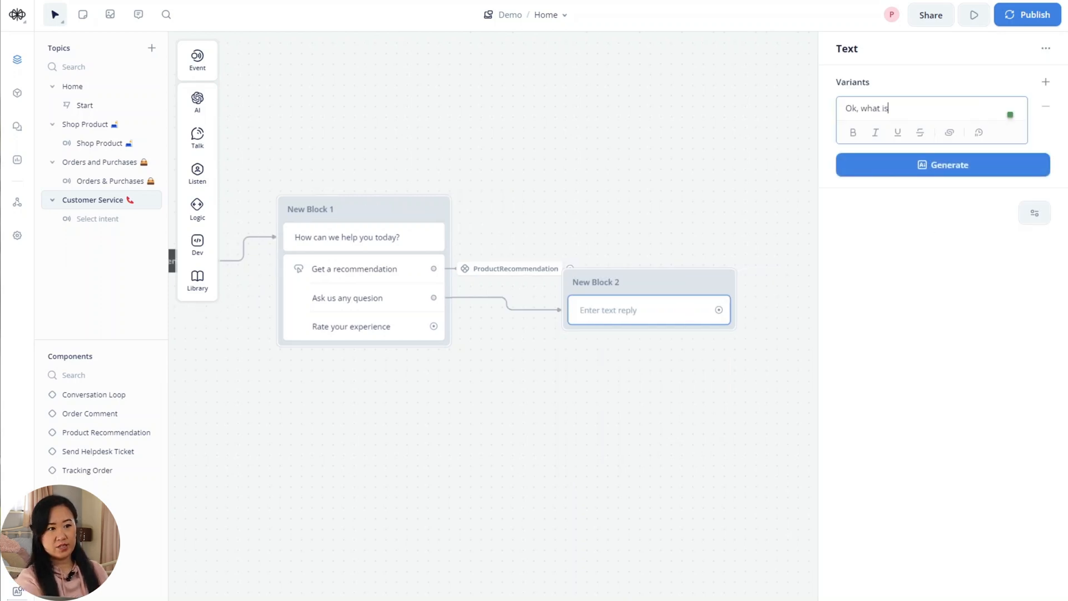
type(" your question?")
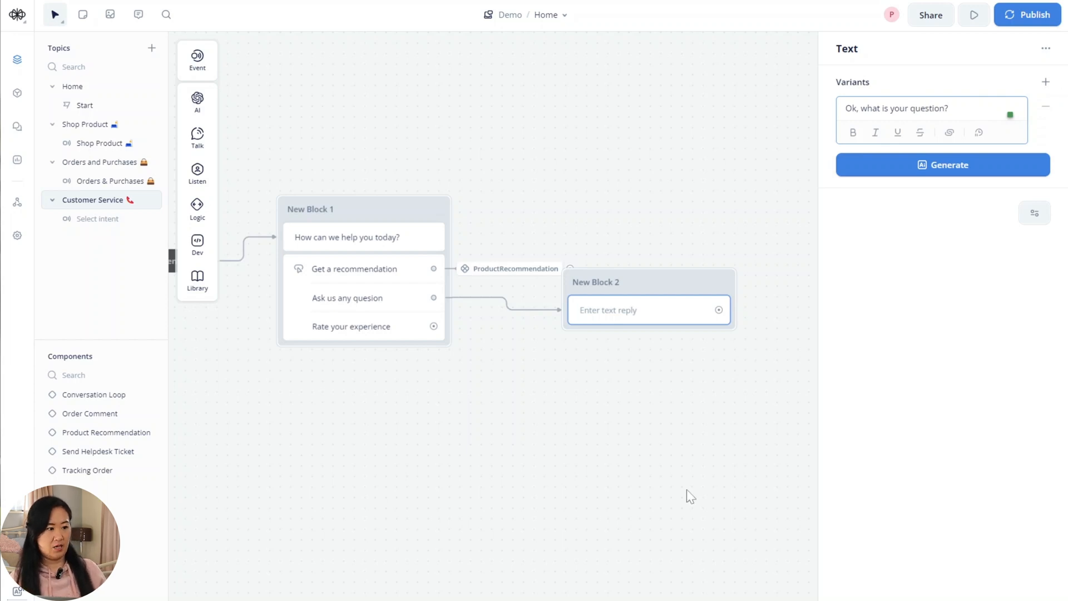
left_click(627, 229)
left_click_drag(667, 279, 662, 265)
Step: Add a Capture step and place it beneath the "Ok, what is your question?" text in the same block
mouse_move(212, 176)
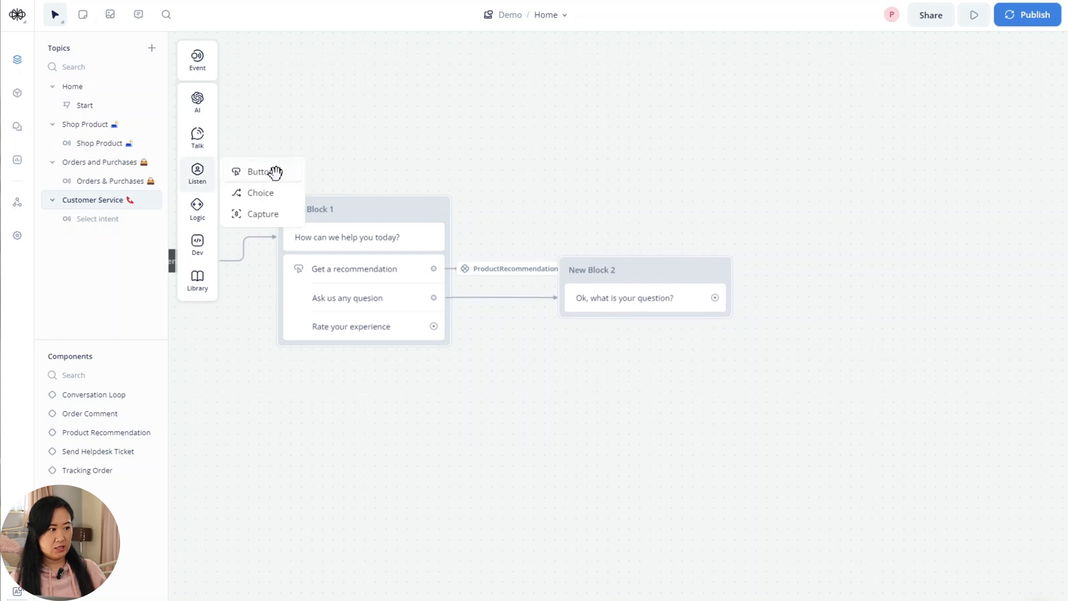
left_click_drag(262, 214, 841, 278)
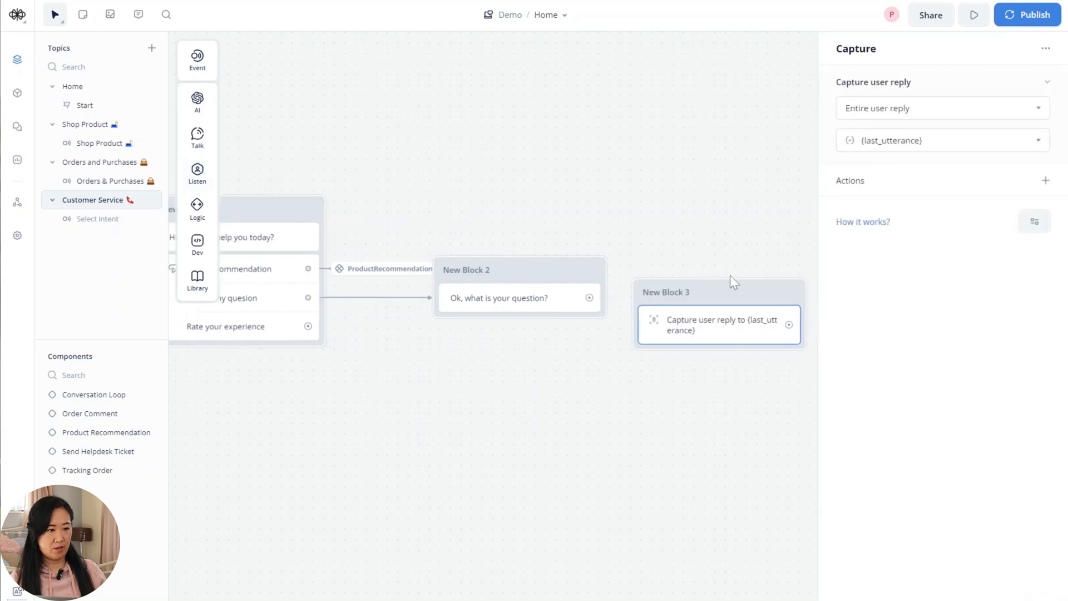
left_click_drag(722, 291, 529, 327)
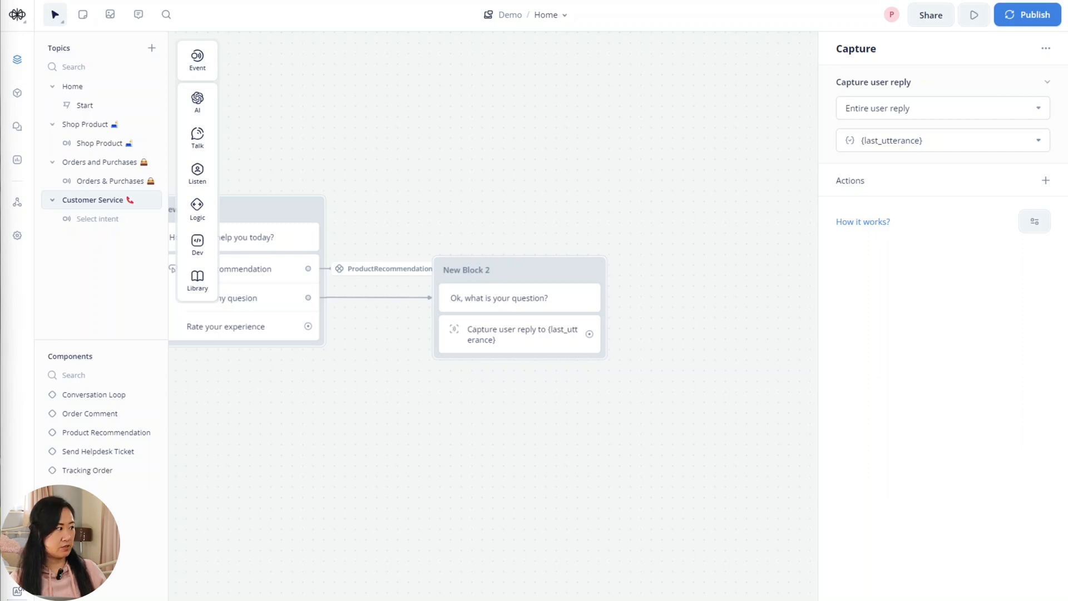
Step: Connect a new Response AI step to the Capture step's output and set its data source to Knowledge Base
scroll(515, 334, "right", 3)
left_click_drag(460, 332, 552, 269)
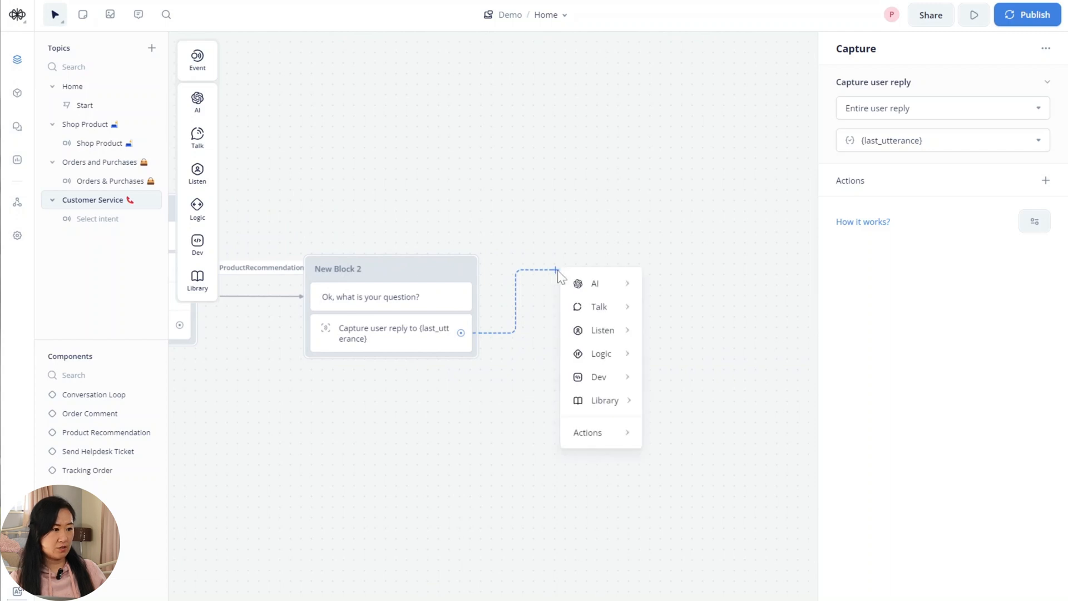
mouse_move(600, 283)
left_click(722, 293)
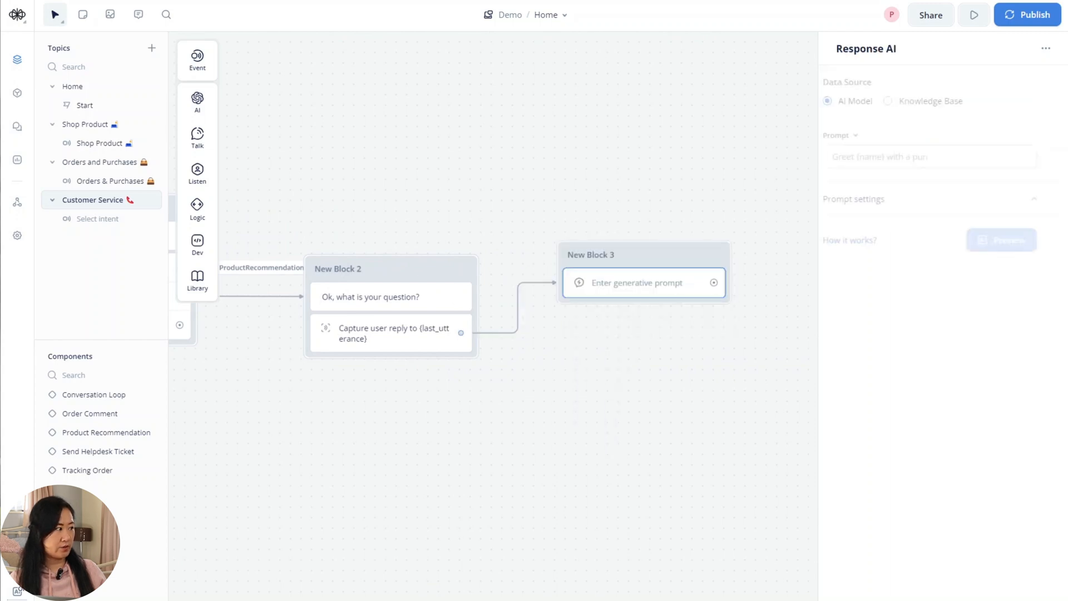
left_click(909, 108)
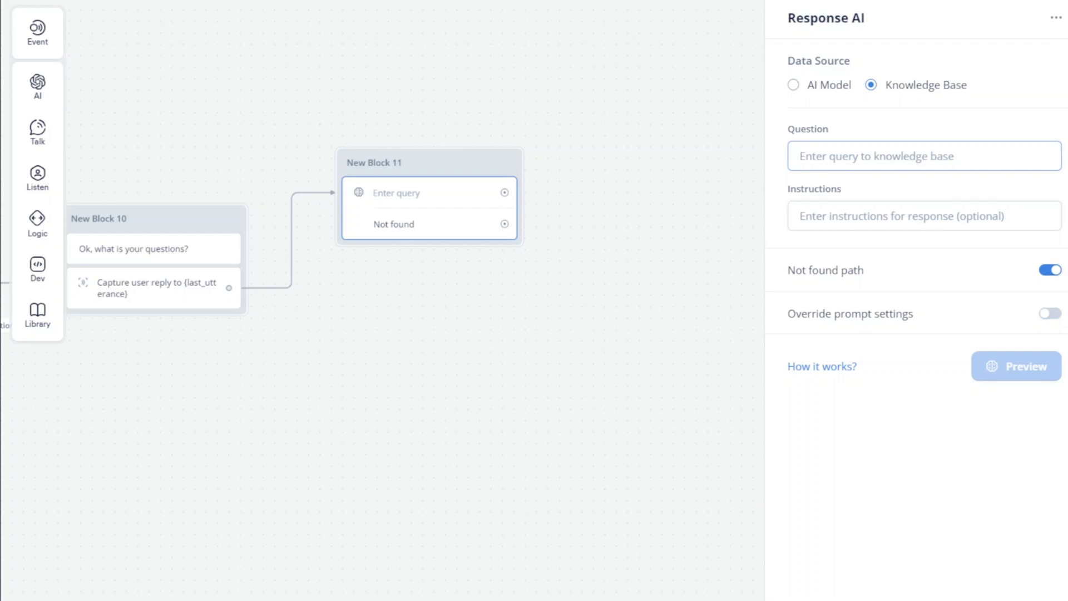
Step: Begin the Response AI question with "You are a helpful shop assistant to HN, base on the {last_utterance}", using the last_utterance variable
type("You are a ")
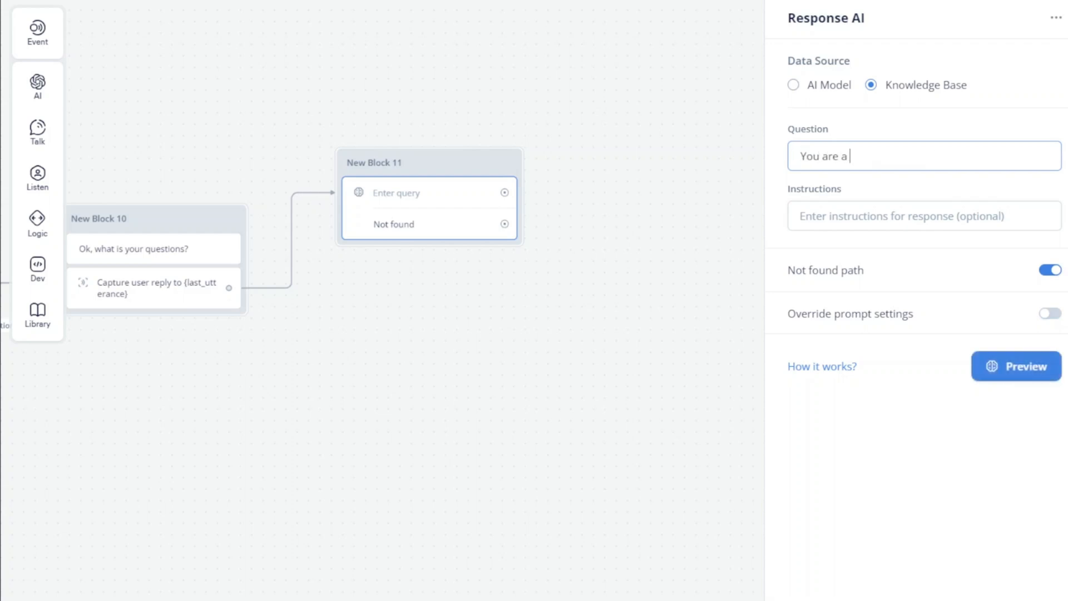
type("helpful shop assistant to H")
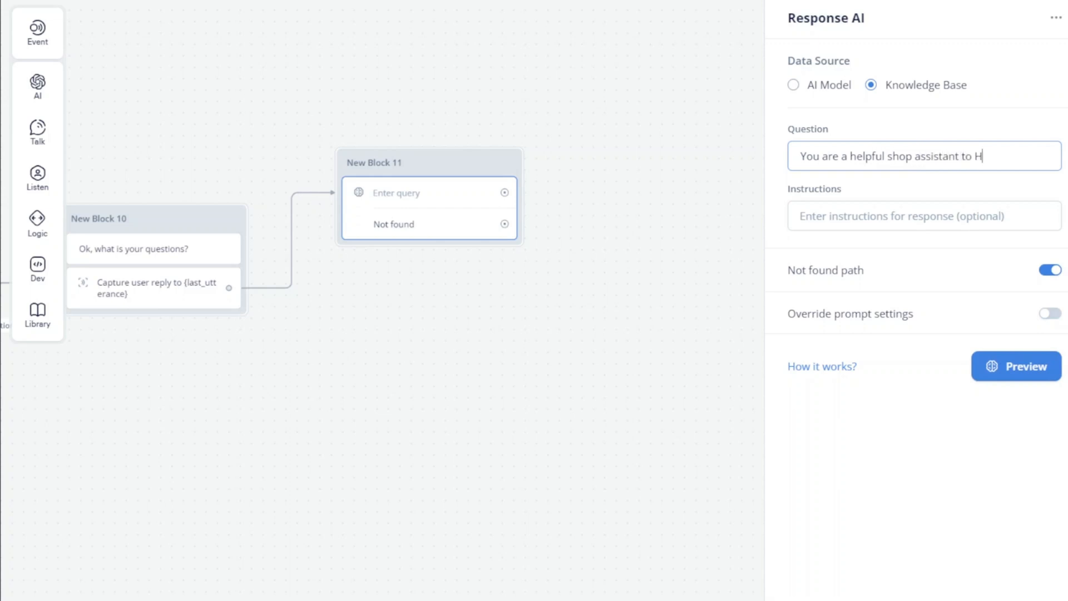
type("N, base on the ")
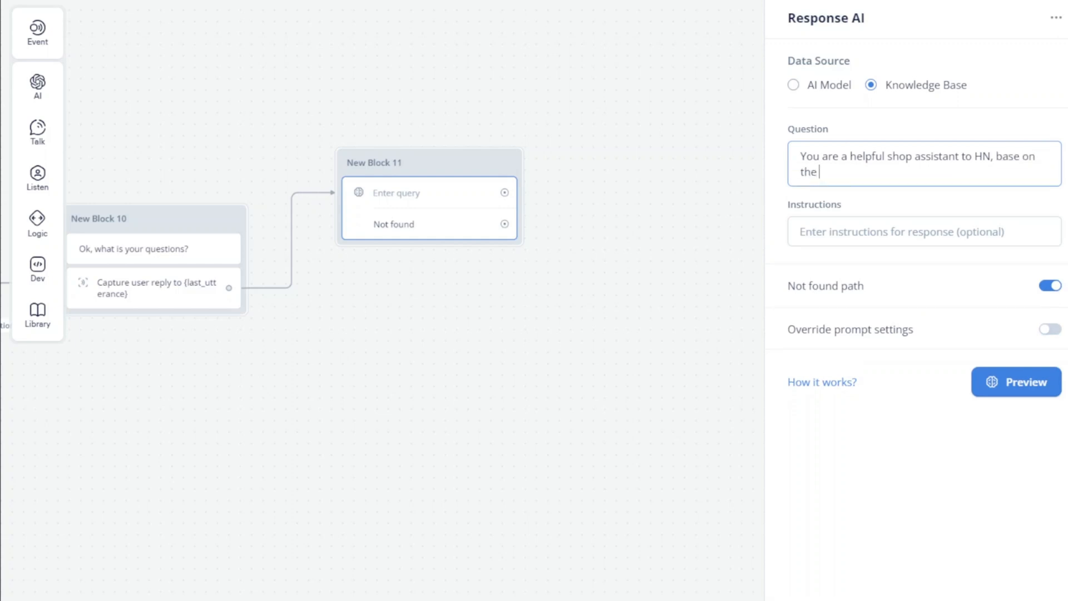
type("{last")
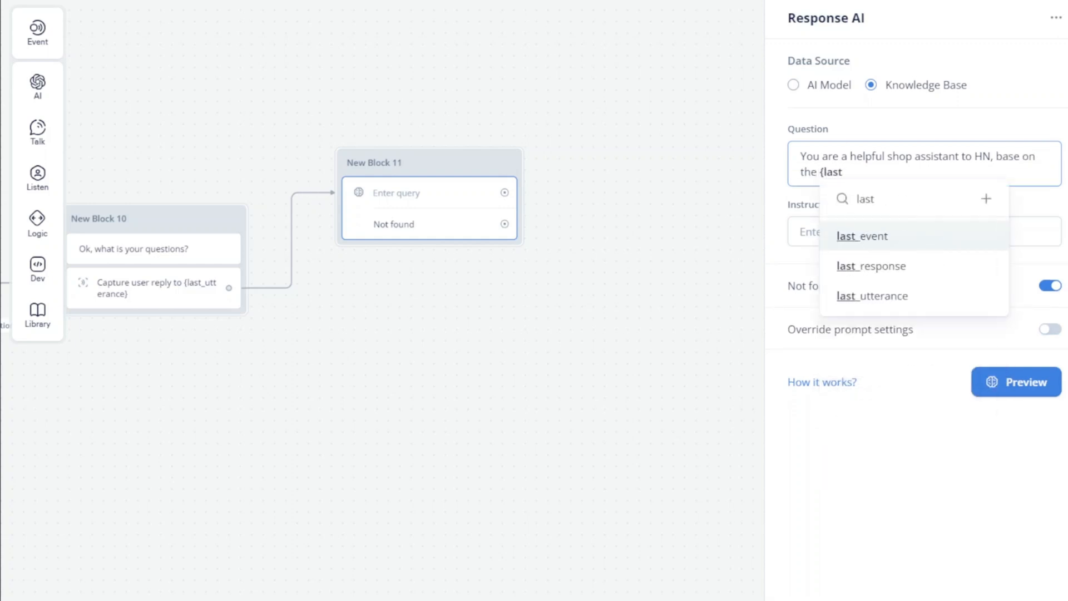
key("Down")
key("Down")
key("Return")
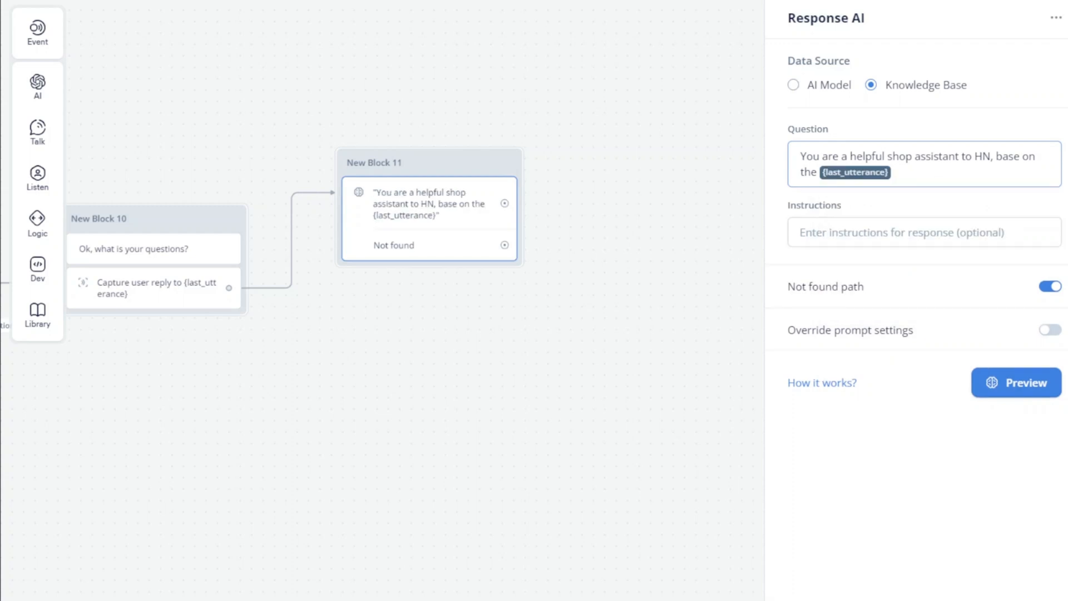
Step: Extend the Response AI question with ", extract information from knowledge base to answer the queestion to your best ability."
type(", extract information ")
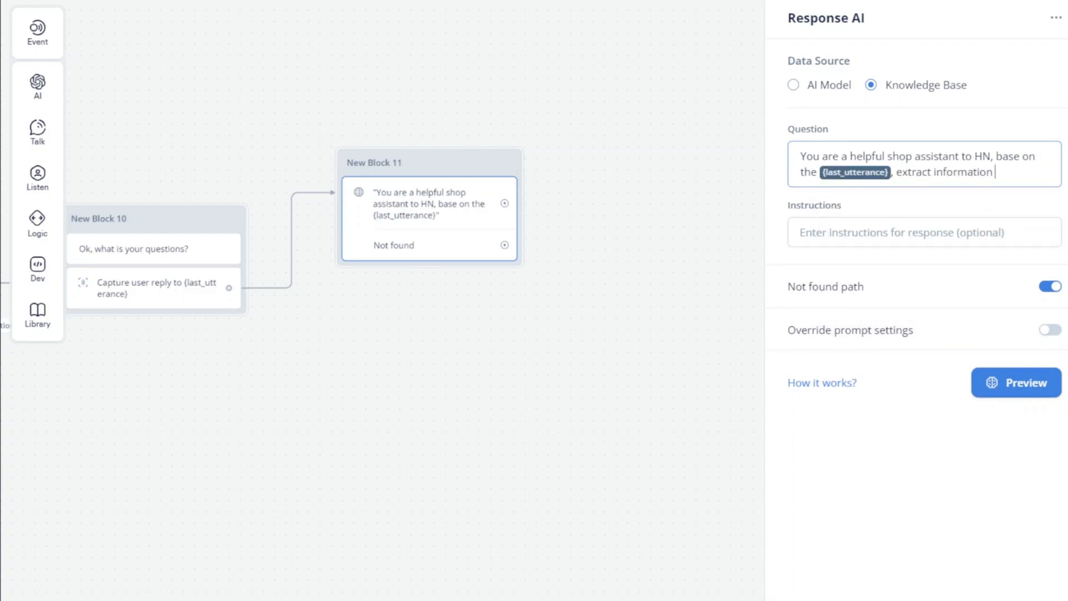
type("from knowled")
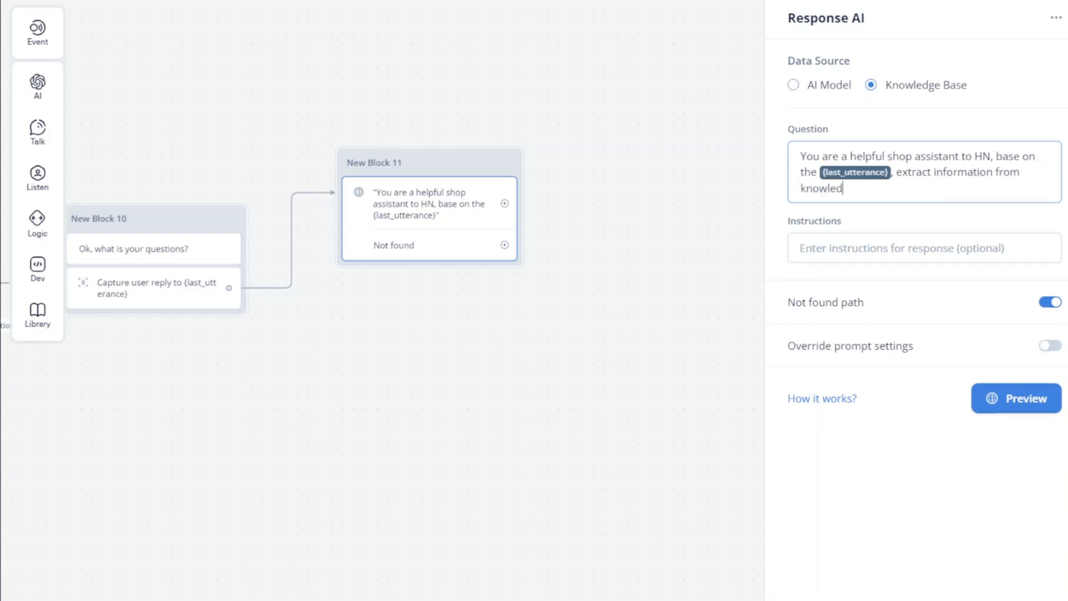
type("ge base to answer the")
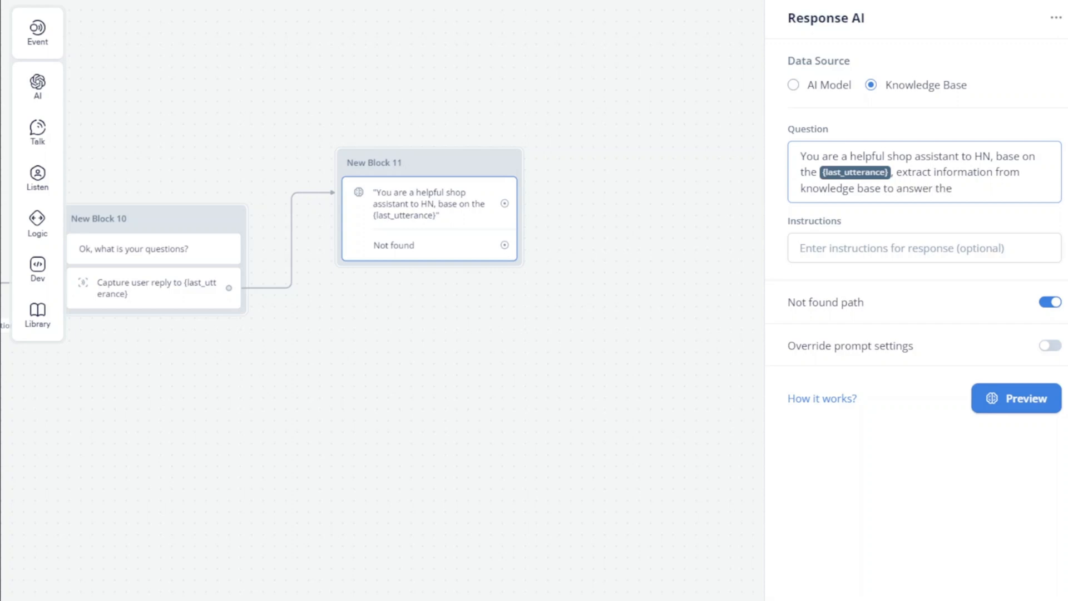
type(" queestion to your best")
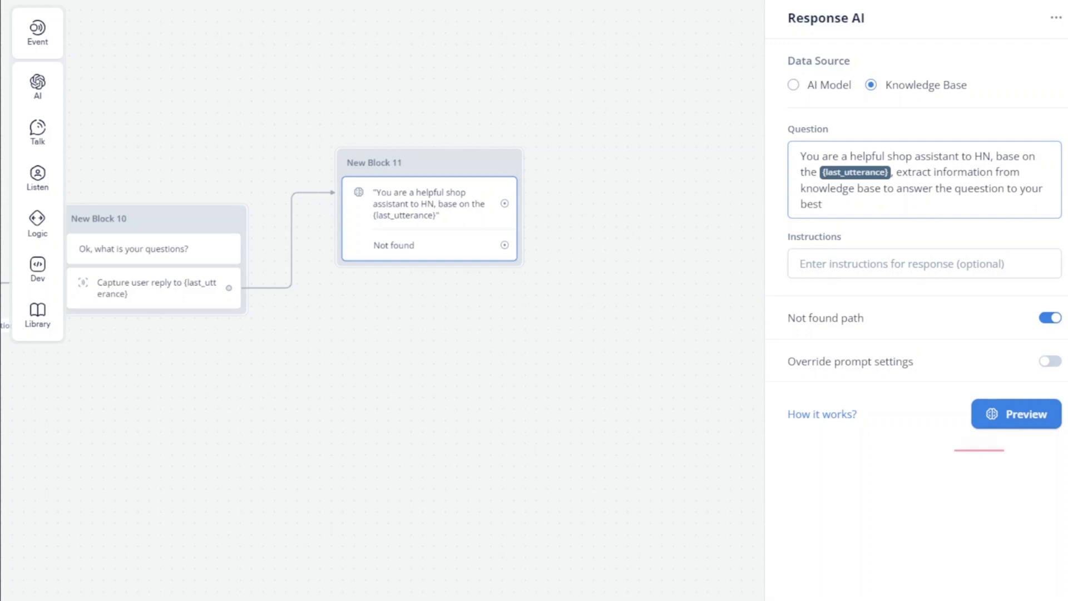
type(" ability.")
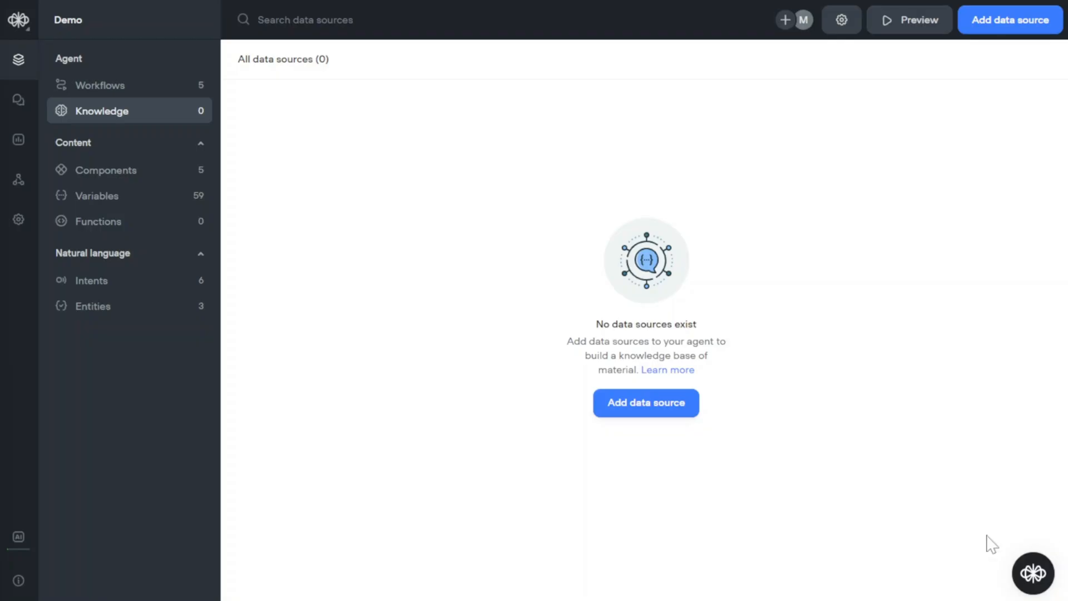
Step: Open the Demo agent's knowledge base and bring up the options for adding a data source
left_click(18, 65)
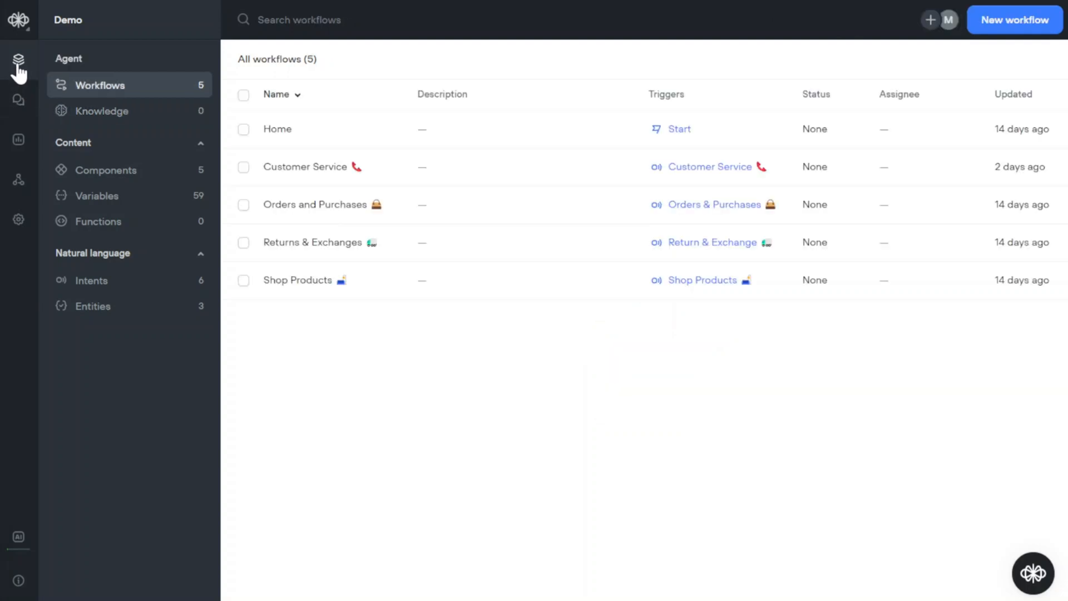
left_click(100, 116)
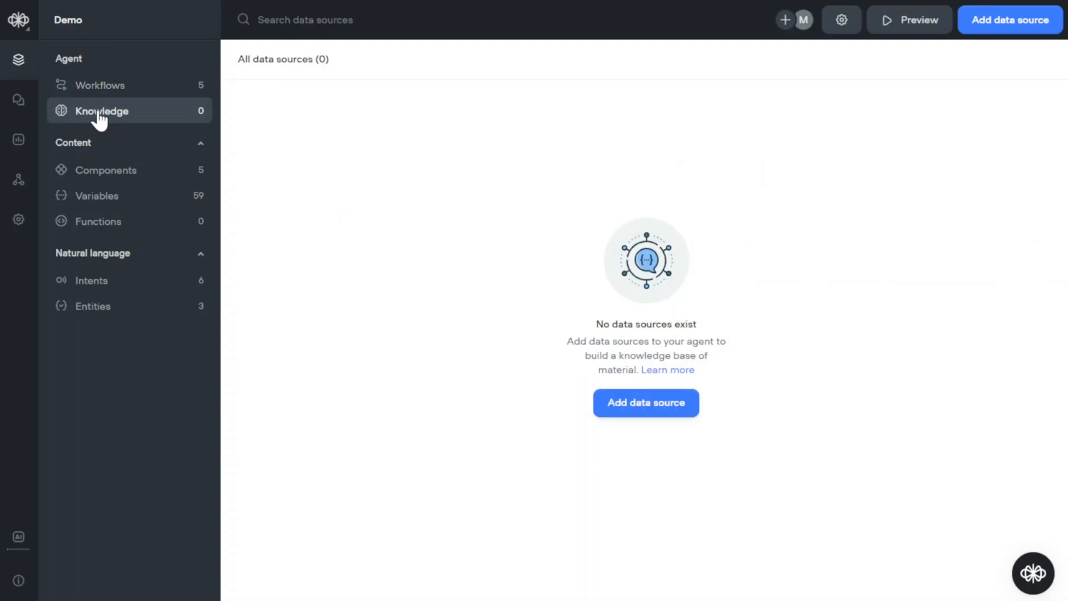
left_click(666, 418)
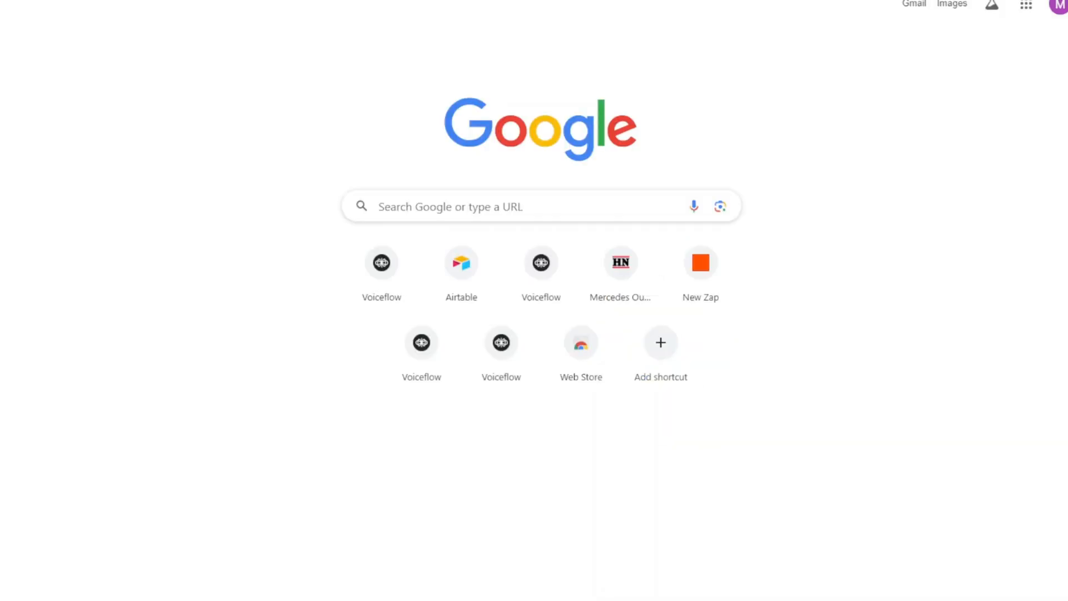
Step: Open the Harvey Norman website in the browser and search it for "FAQ" to reach the Help & Support page
type("harvey")
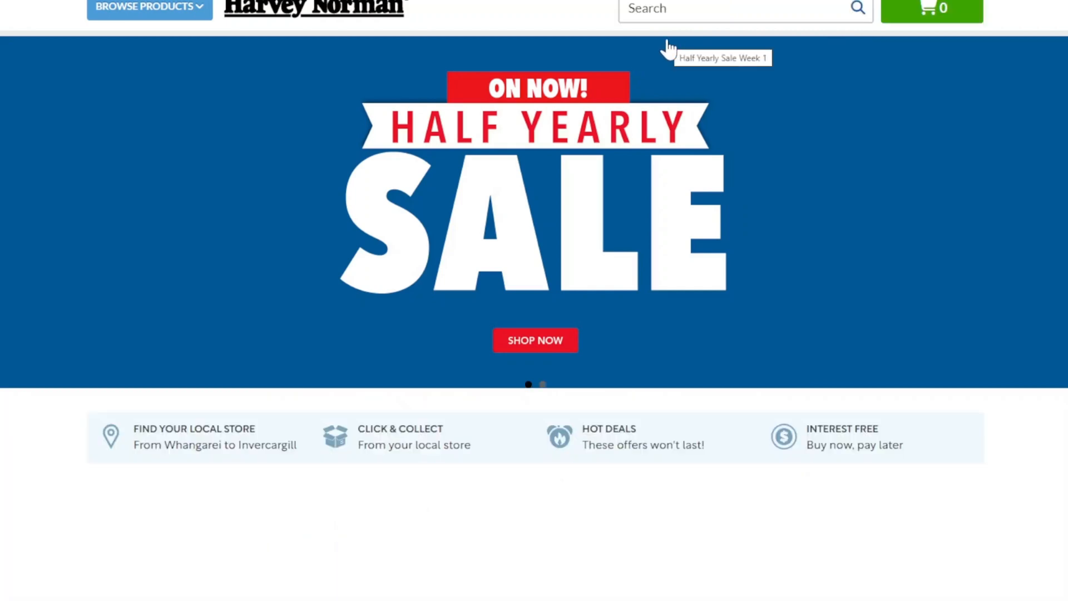
left_click(703, 13)
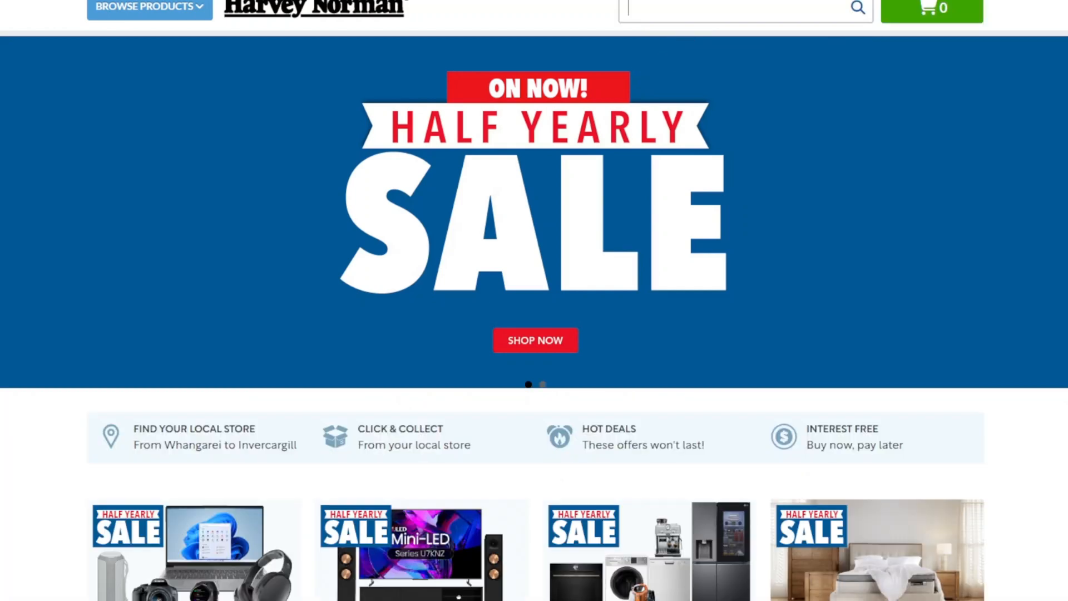
type("FAQ")
key("Return")
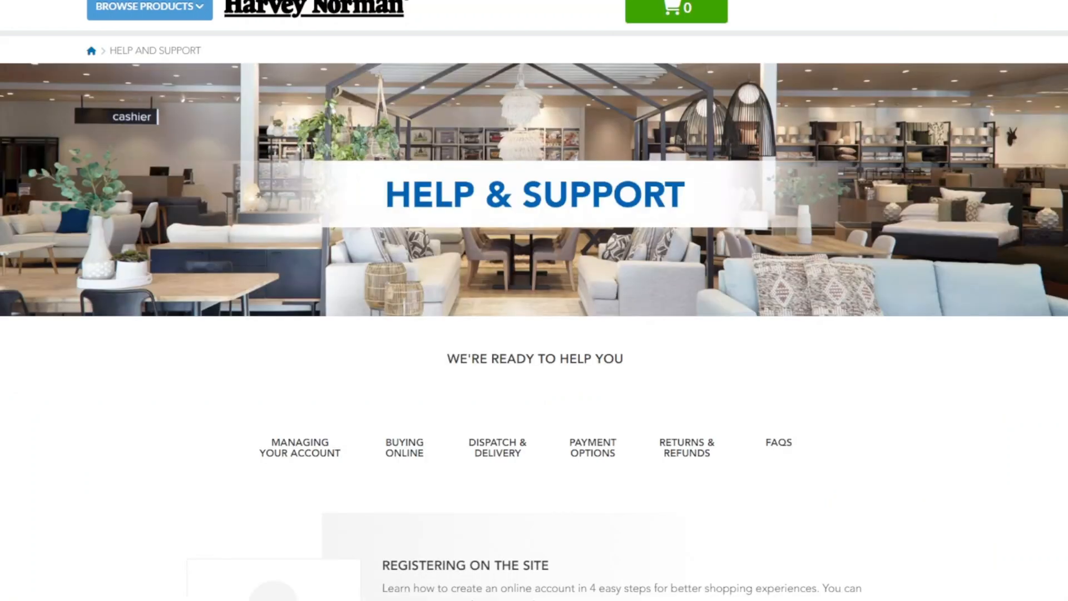
scroll(642, 567, "down", 2)
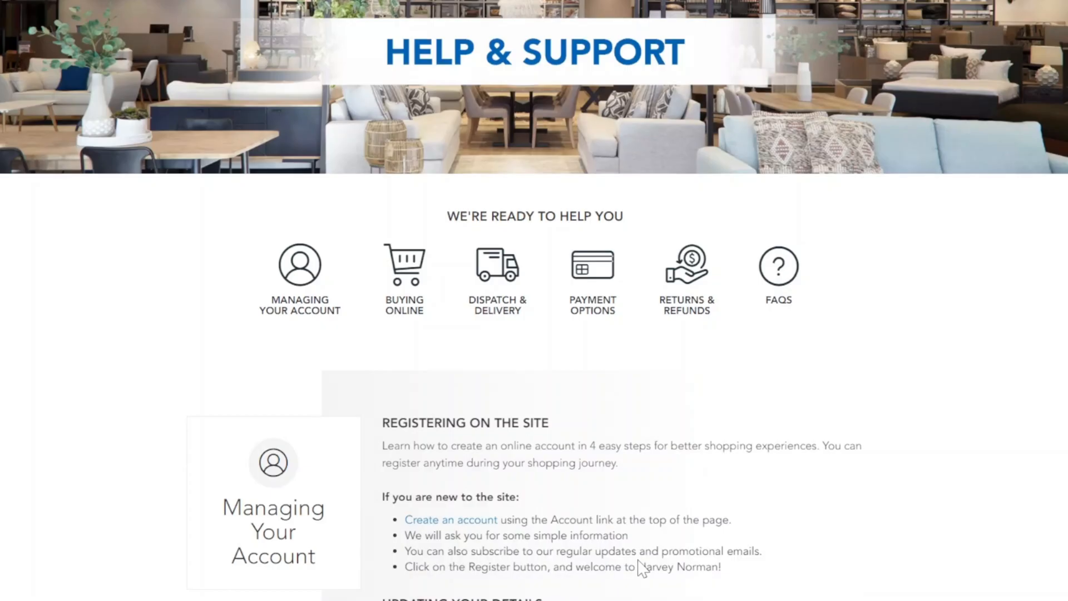
scroll(642, 567, "up", 1)
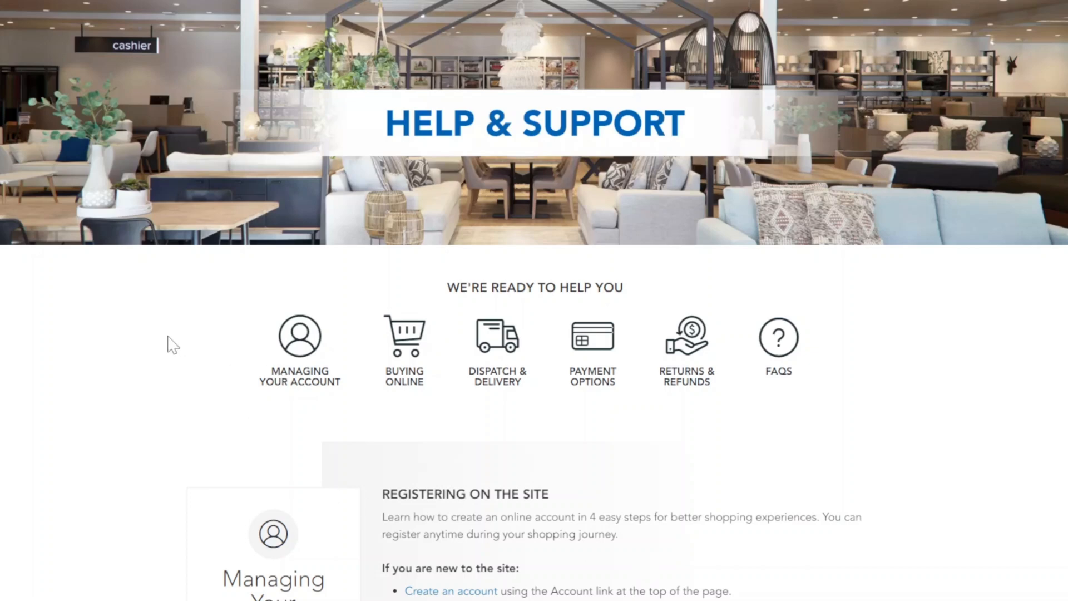
Step: Copy the entire Help & Support page into a Word document, look through the pasted content and save the document
key("ctrl+a")
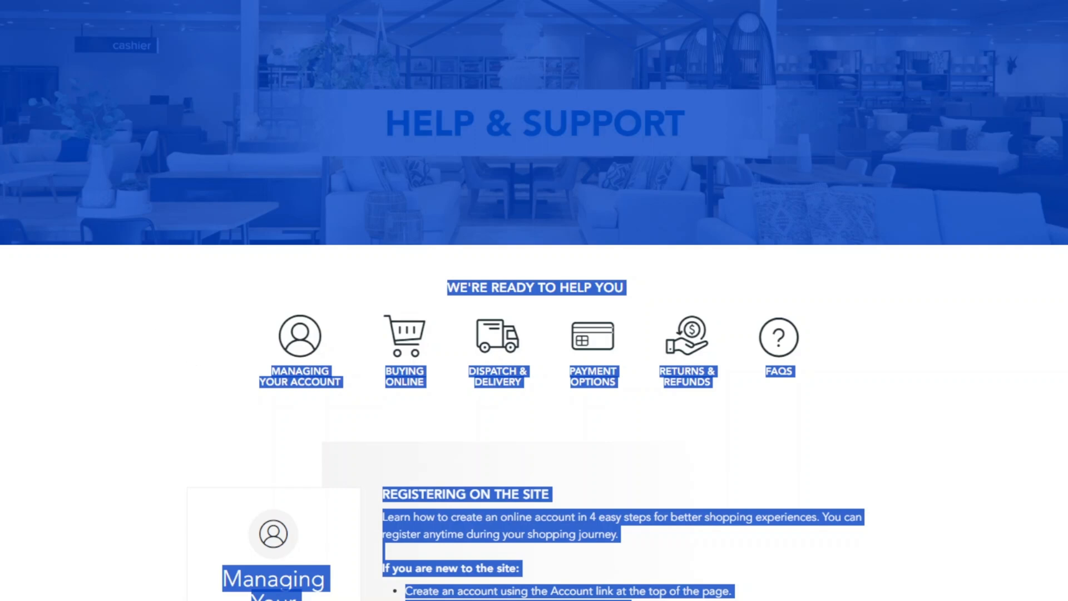
key("super")
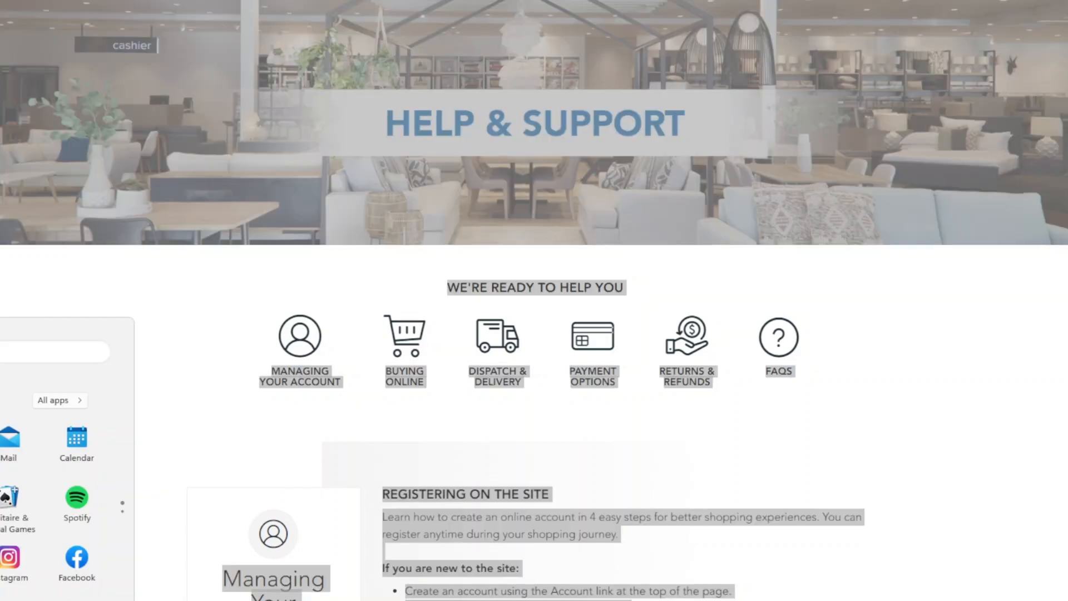
key("Escape")
key("alt+Tab")
scroll(540, 278, "down", 15)
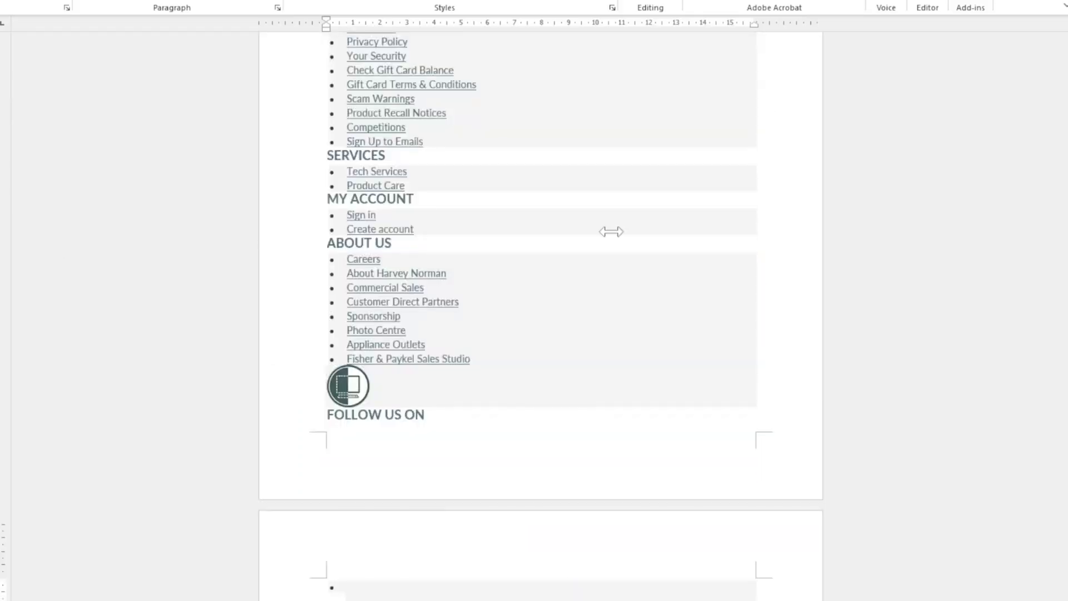
scroll(610, 229, "up", 3)
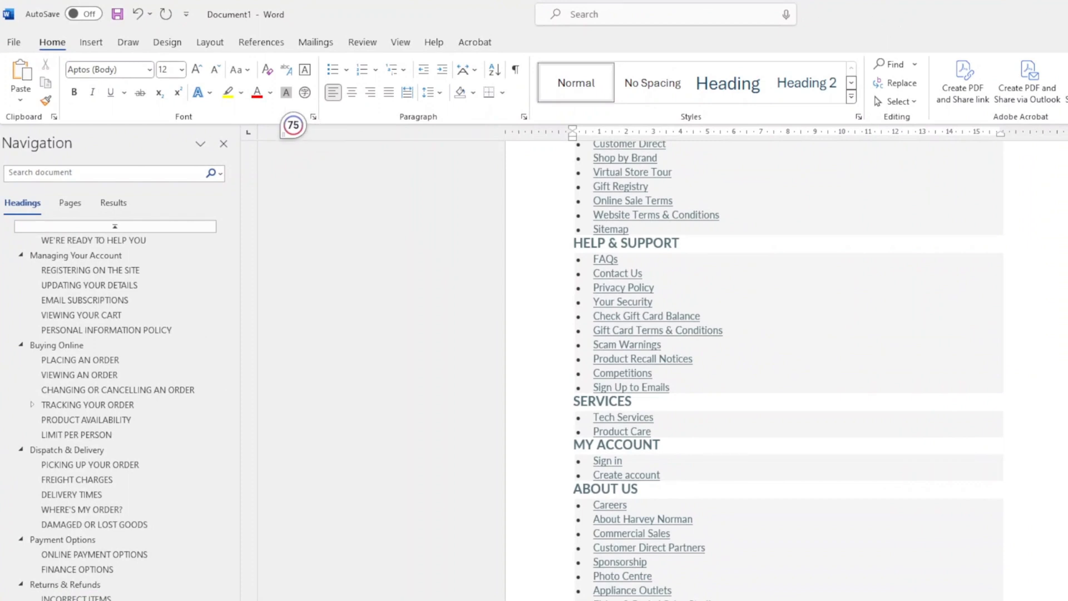
left_click(14, 43)
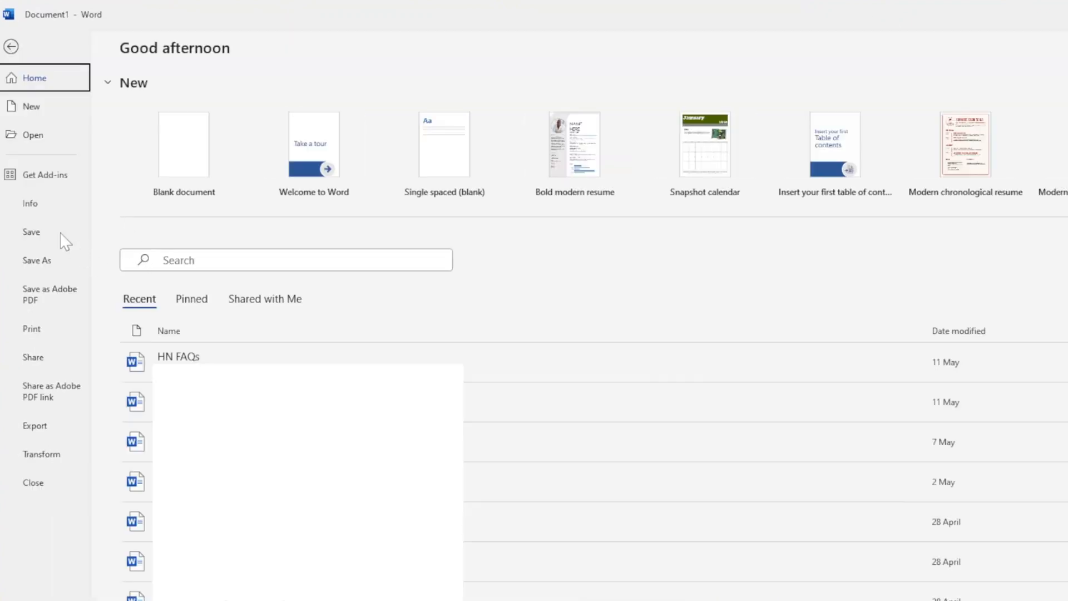
left_click(64, 240)
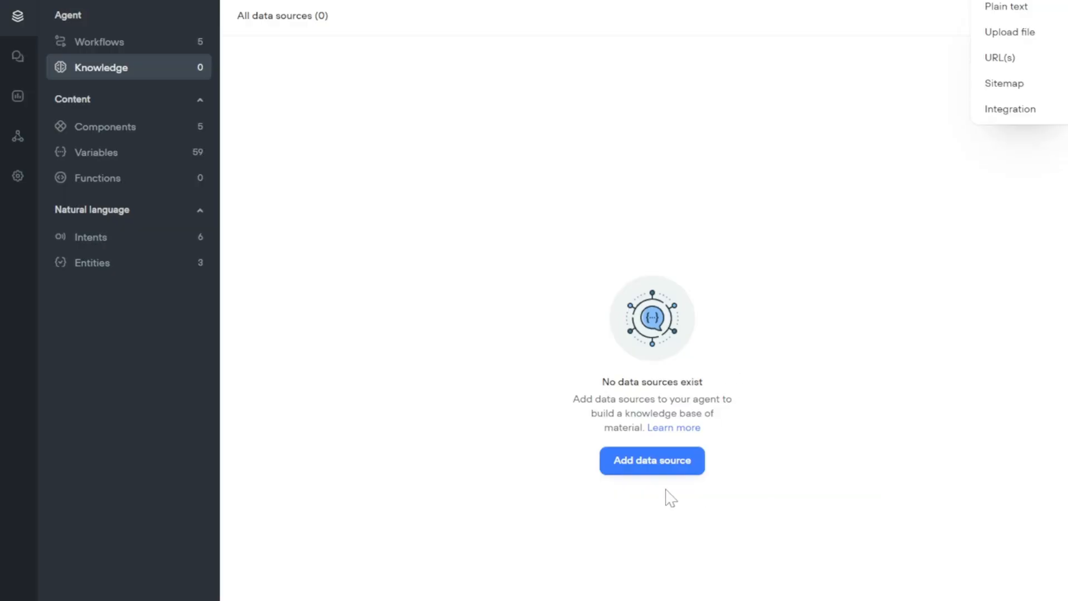
Step: Upload the file HN FAQs.docx to the agent's knowledge base as a new data source
left_click(661, 469)
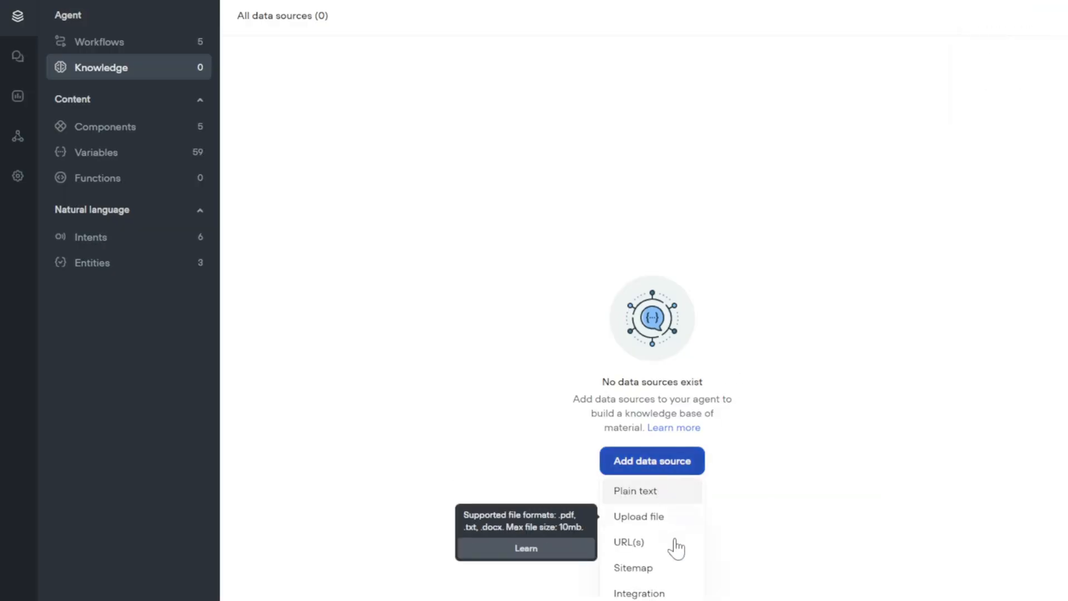
left_click(667, 516)
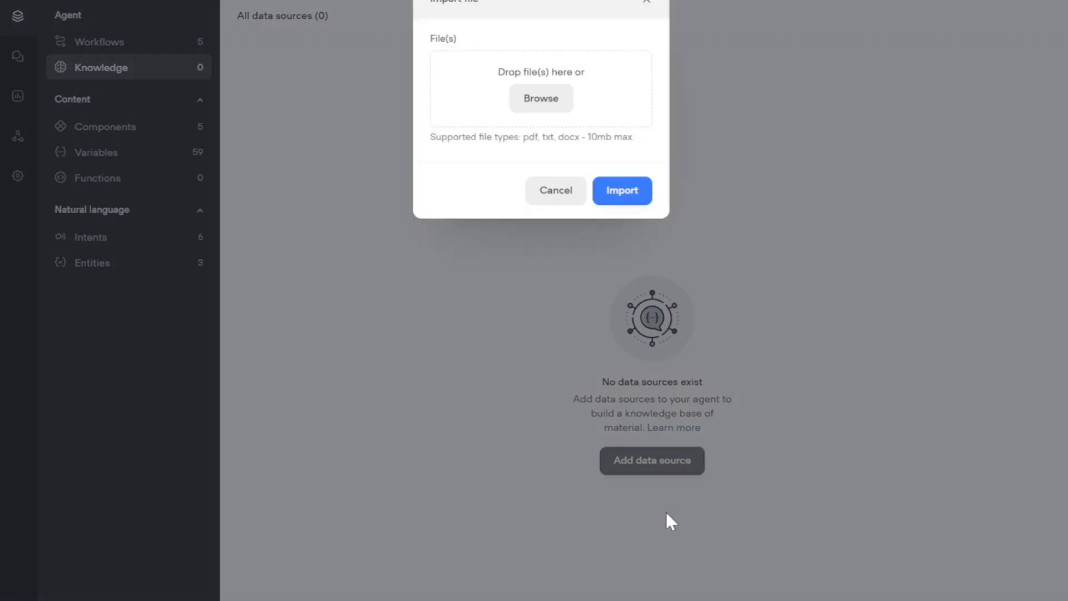
left_click(567, 109)
left_click(788, 349)
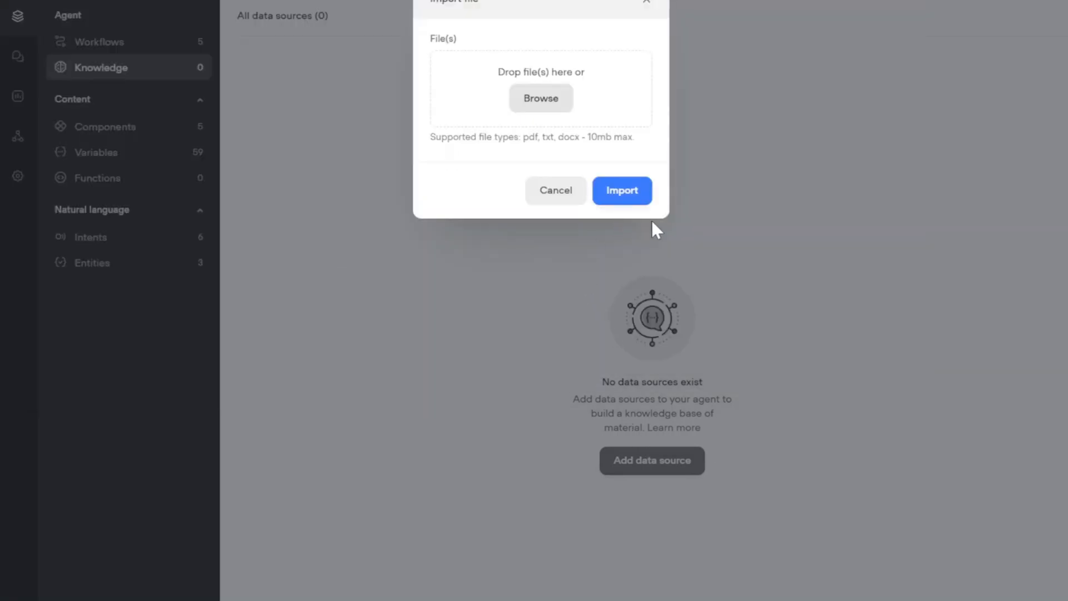
left_click(633, 192)
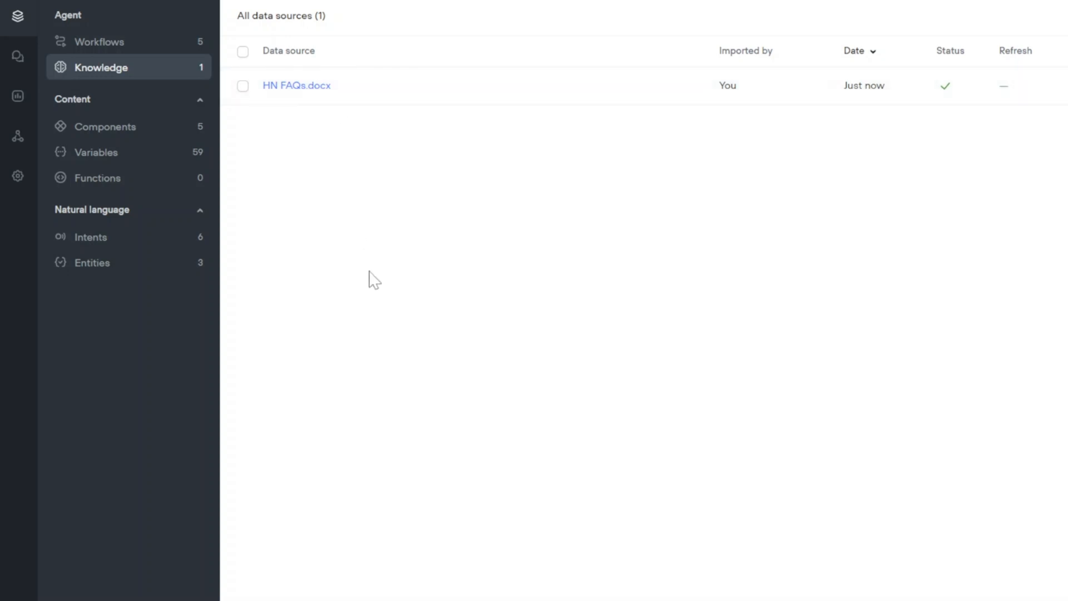
Step: Look through the text chunks extracted from the HN FAQs.docx data source and close its details
left_click(1008, 87)
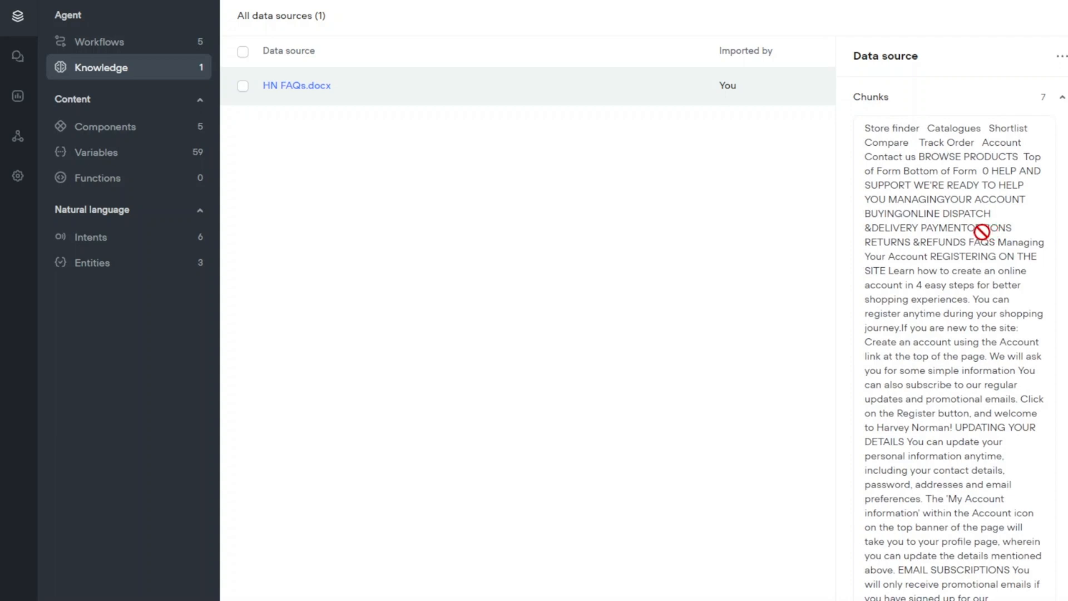
scroll(981, 232, "down", 15)
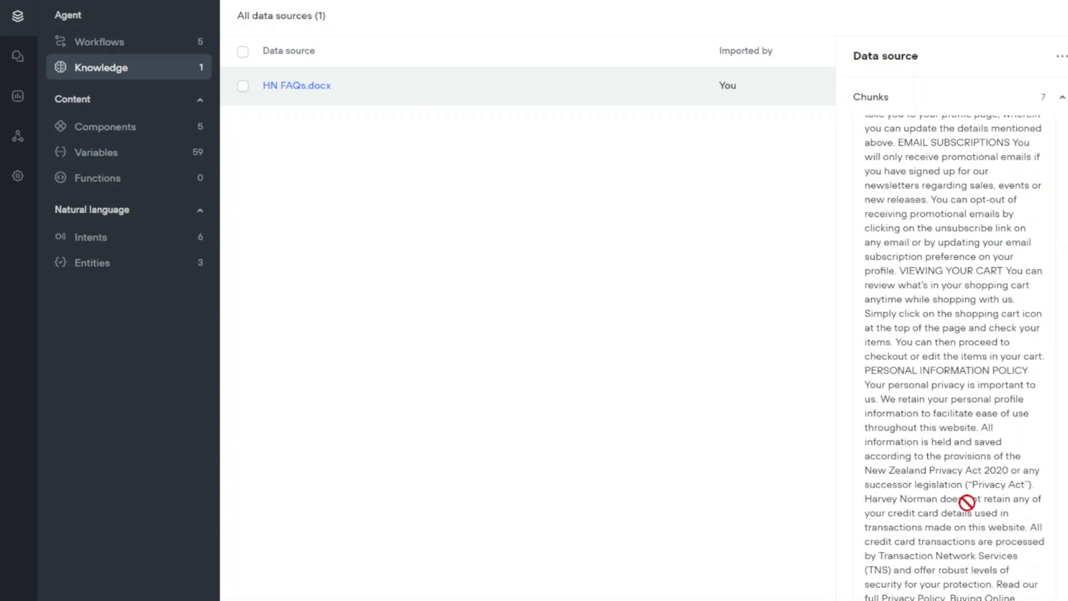
scroll(966, 504, "down", 10)
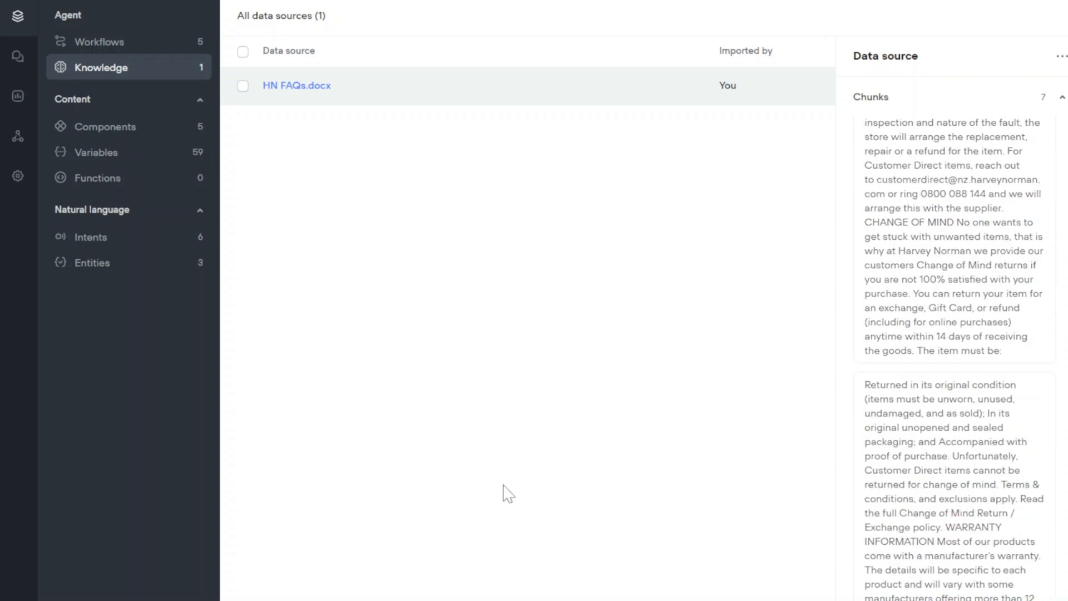
left_click(607, 337)
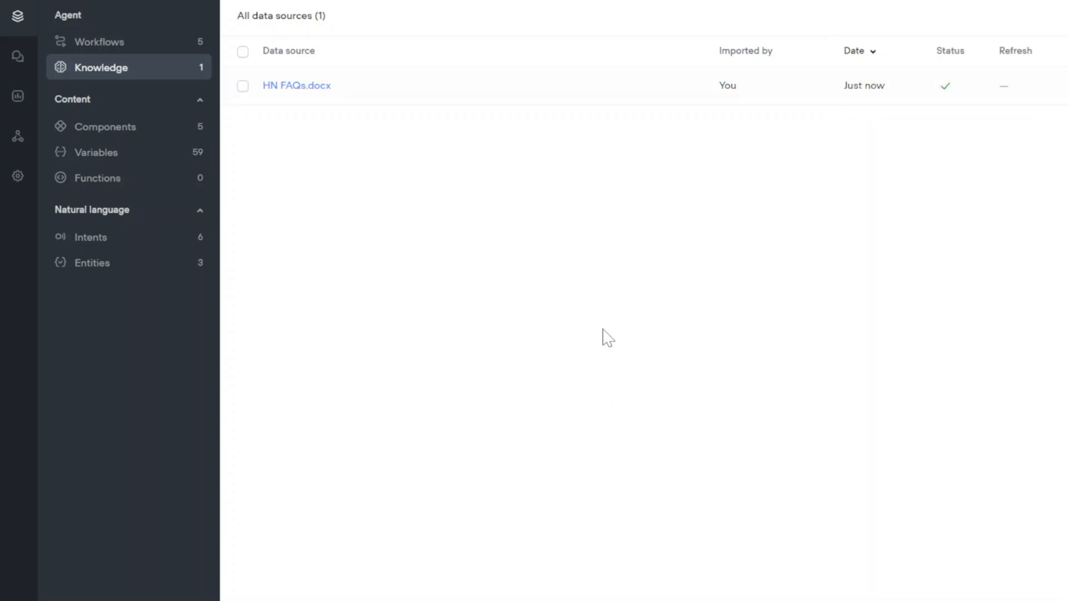
Step: Import the HN Payment and Financing Options document as another knowledge base data source
left_click(1046, 5)
left_click(1041, 39)
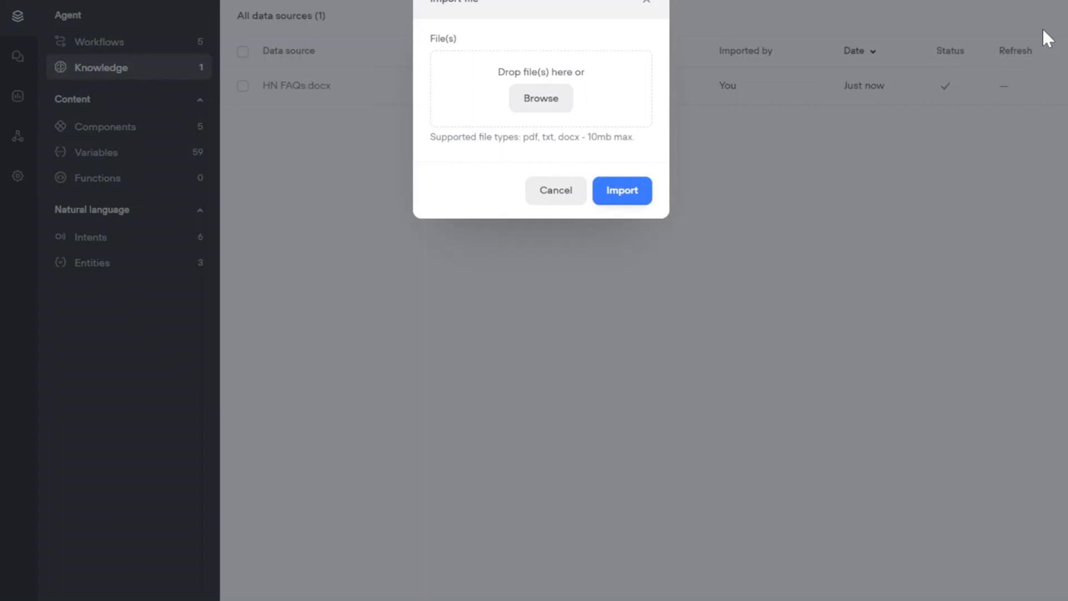
left_click(562, 103)
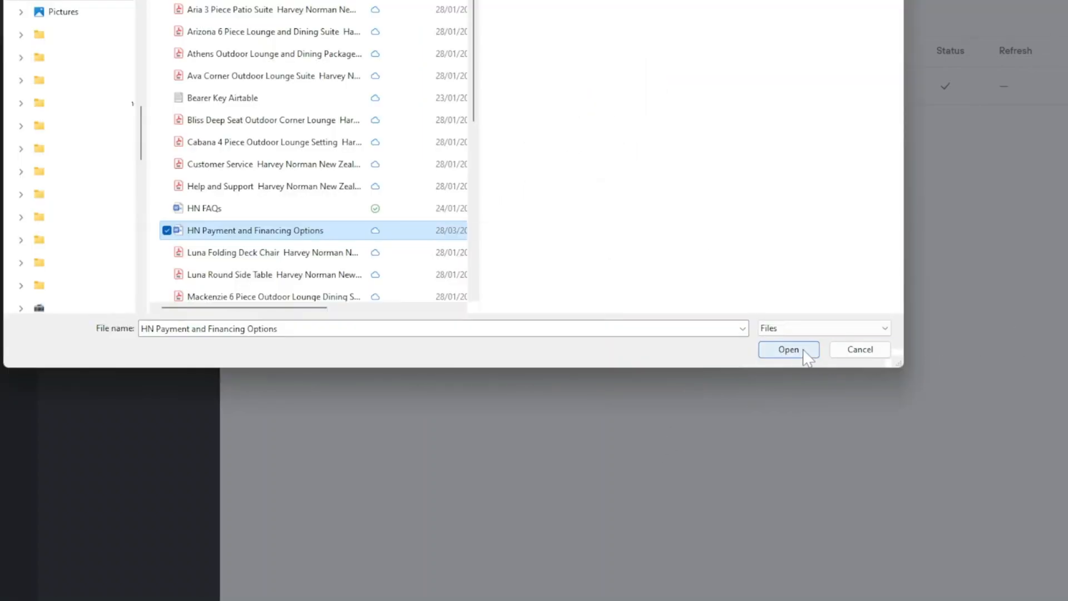
left_click(804, 351)
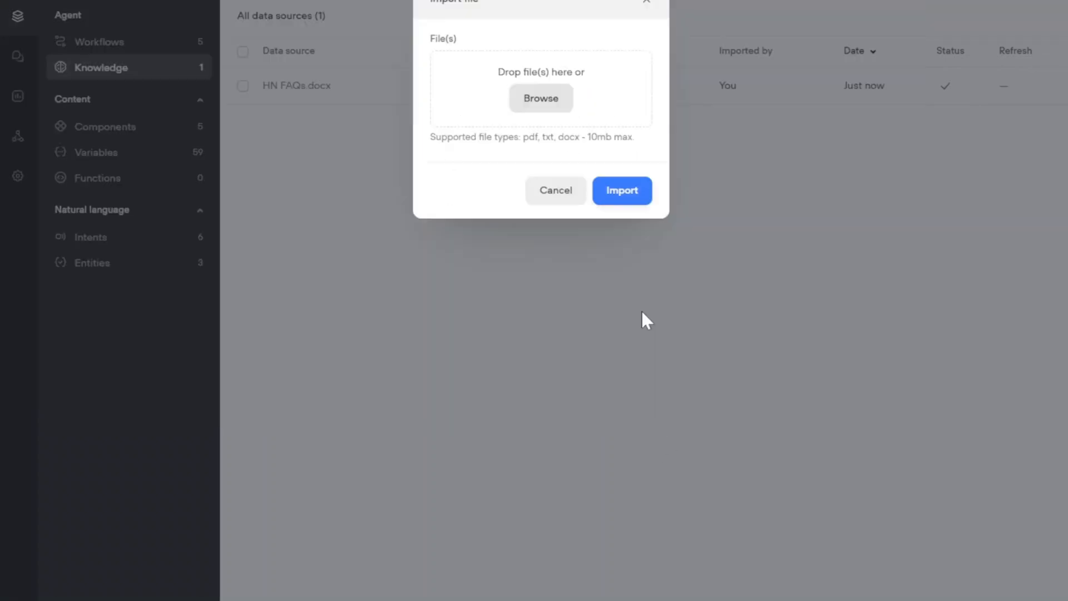
left_click(641, 207)
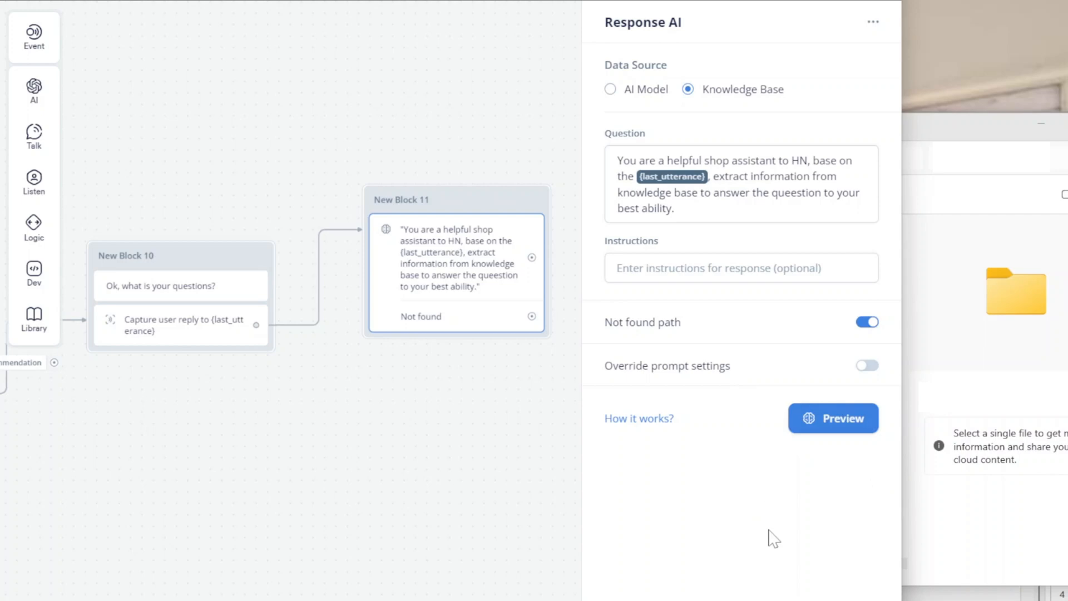
Step: Preview the Response AI answer with last_utterance set to "Do you have any financing options?" and read the generated response
left_click(816, 435)
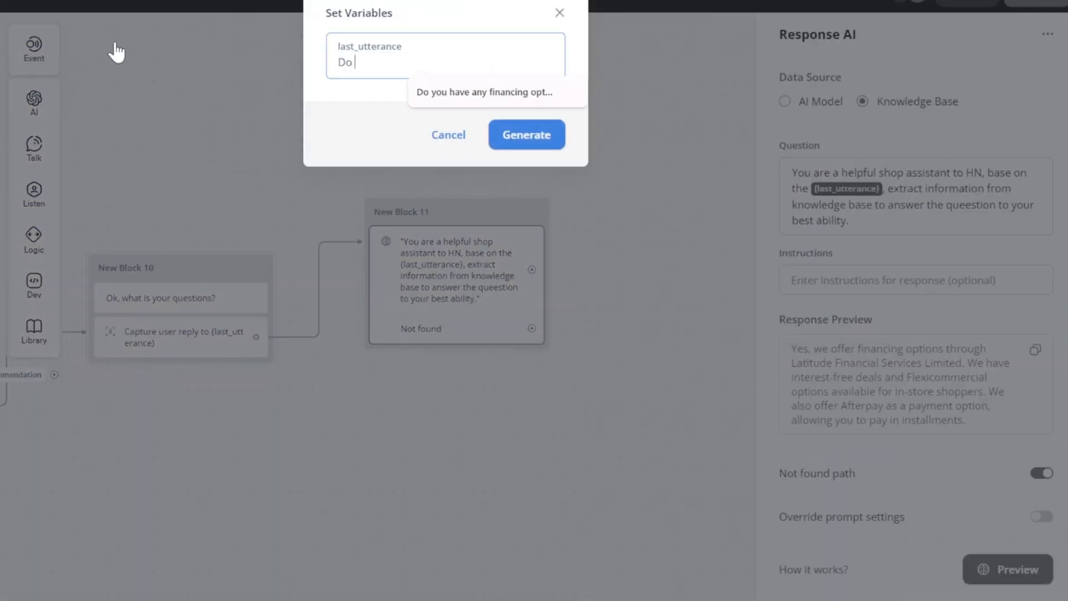
type("you have any financing option")
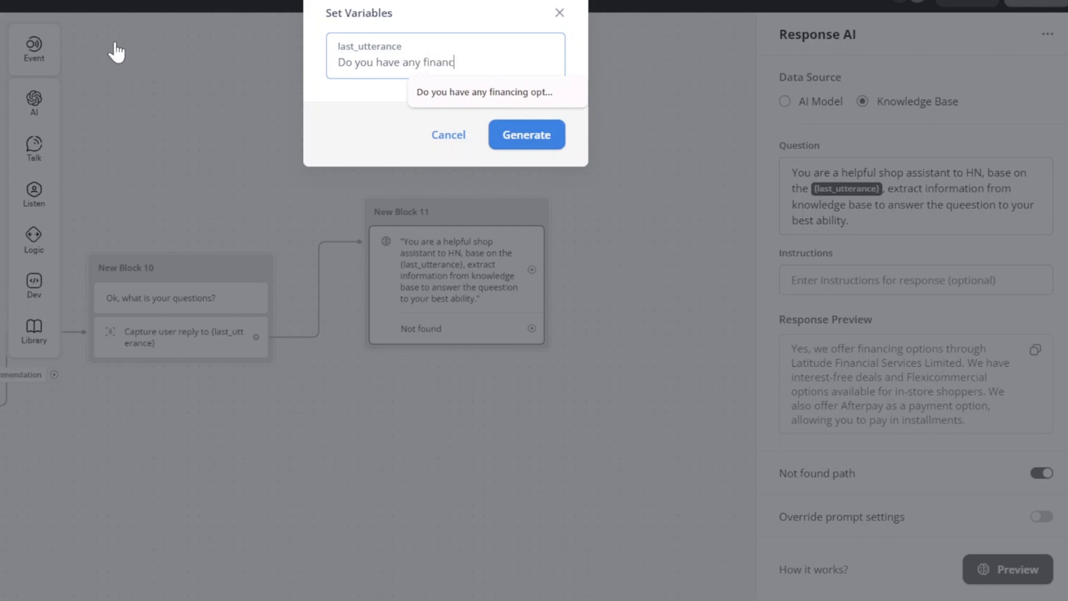
type("s?")
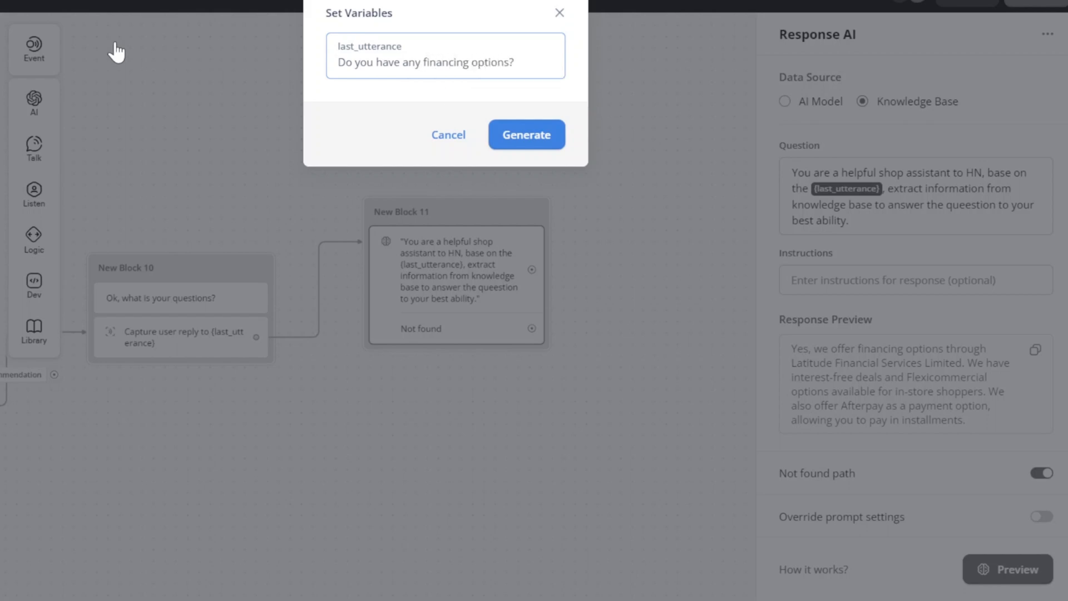
left_click(525, 139)
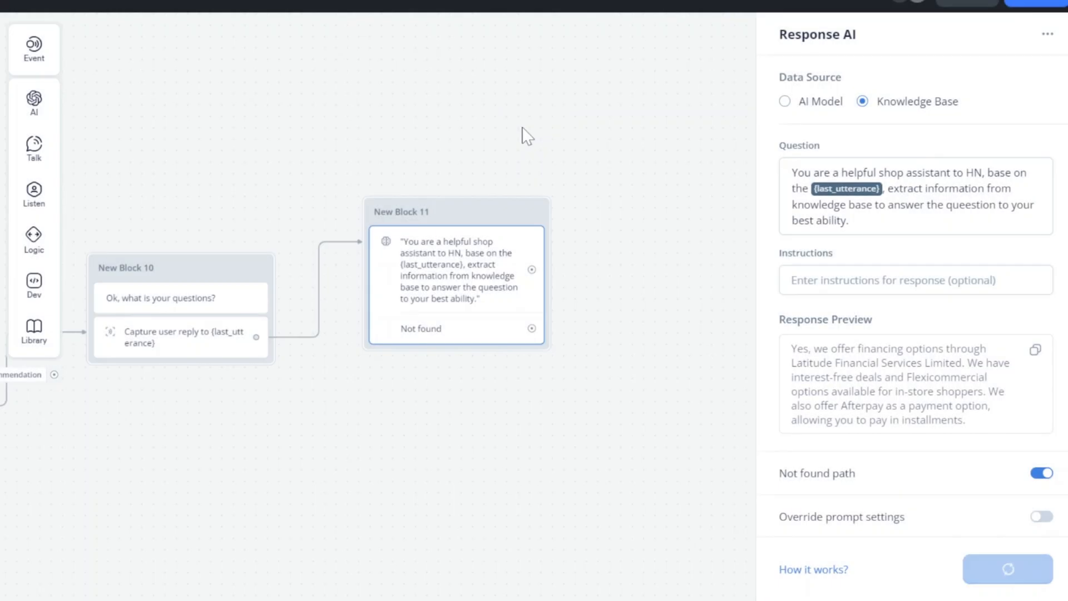
left_click_drag(791, 348, 1011, 358)
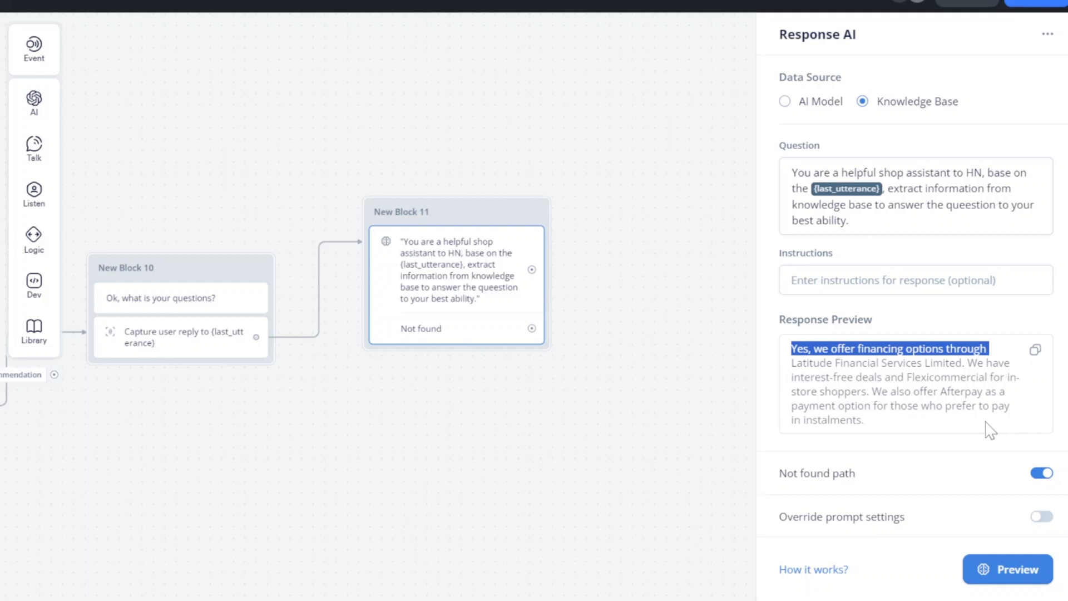
left_click(424, 477)
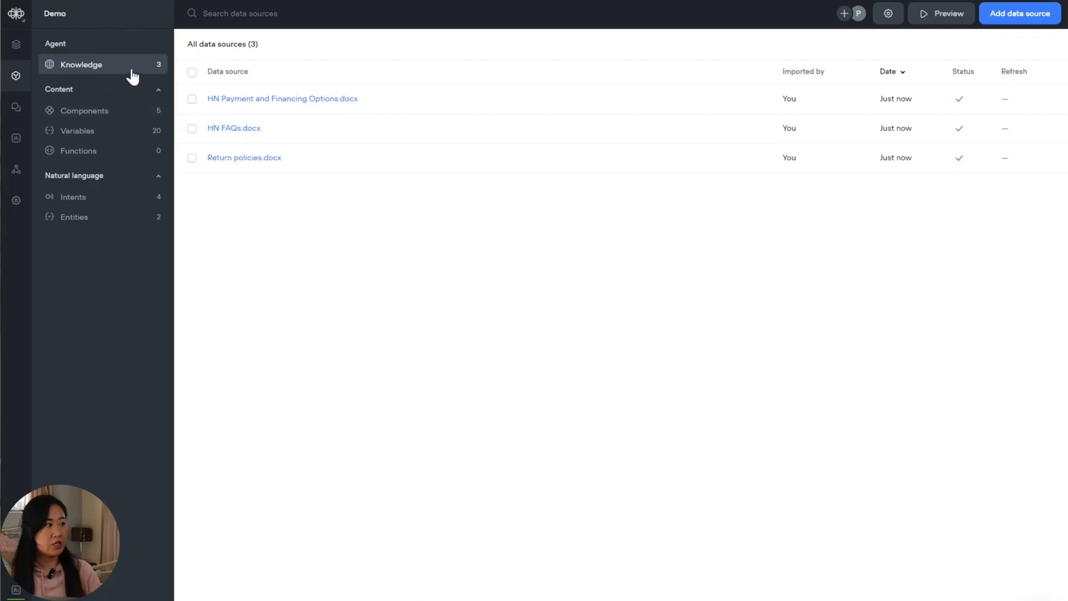
Step: Return to the dashboard and open the Demo assistant's design canvas
left_click(16, 16)
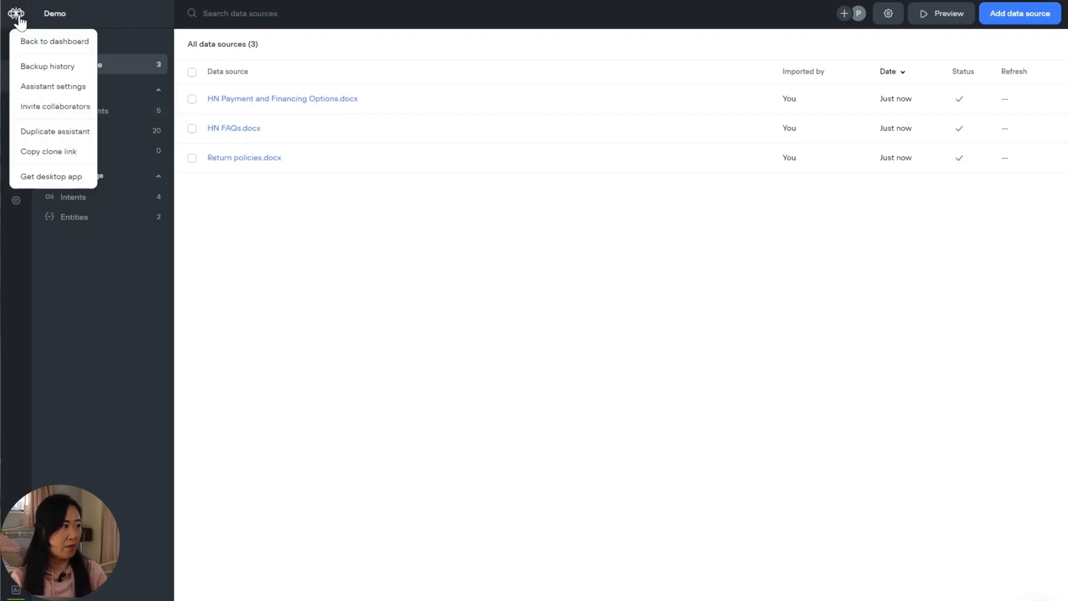
left_click(31, 42)
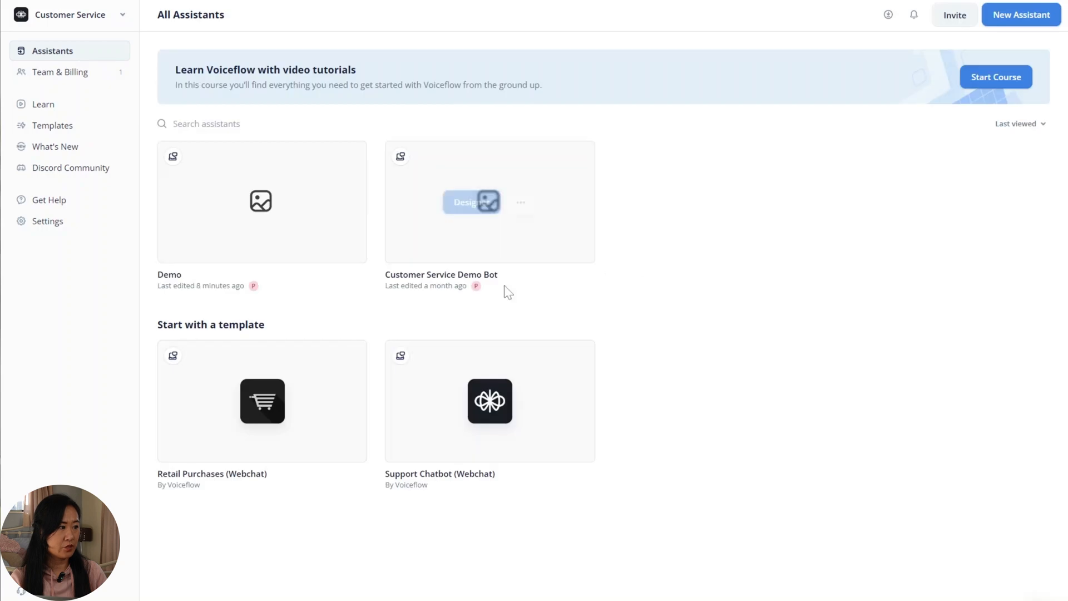
left_click(241, 269)
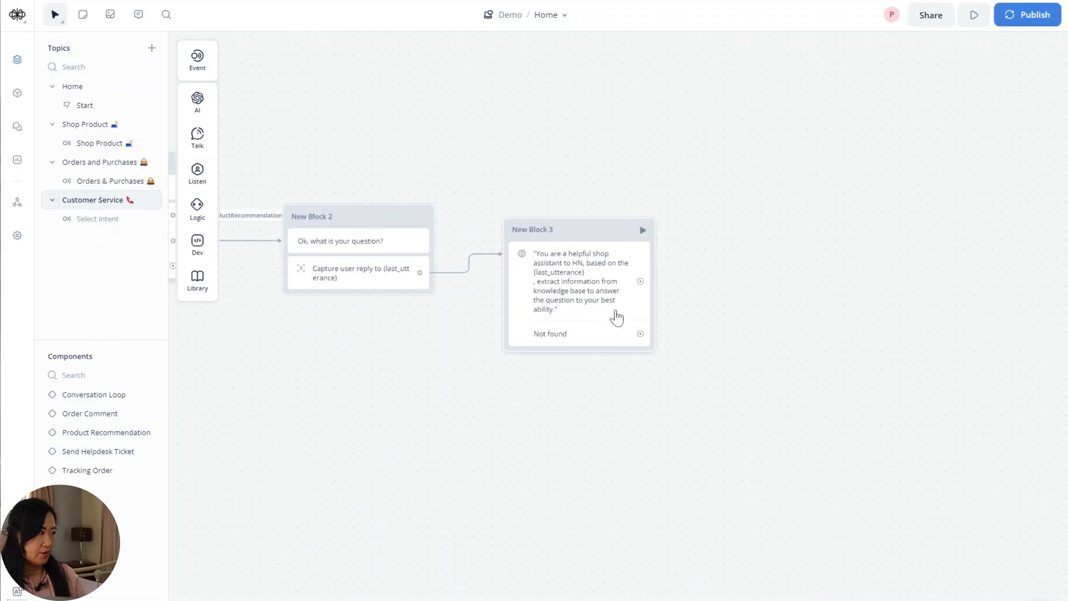
Step: Add a text block linked from the Response AI step, place it below New Block 2 and enter "Any other questions?"
left_click_drag(640, 281, 614, 119)
mouse_move(662, 157)
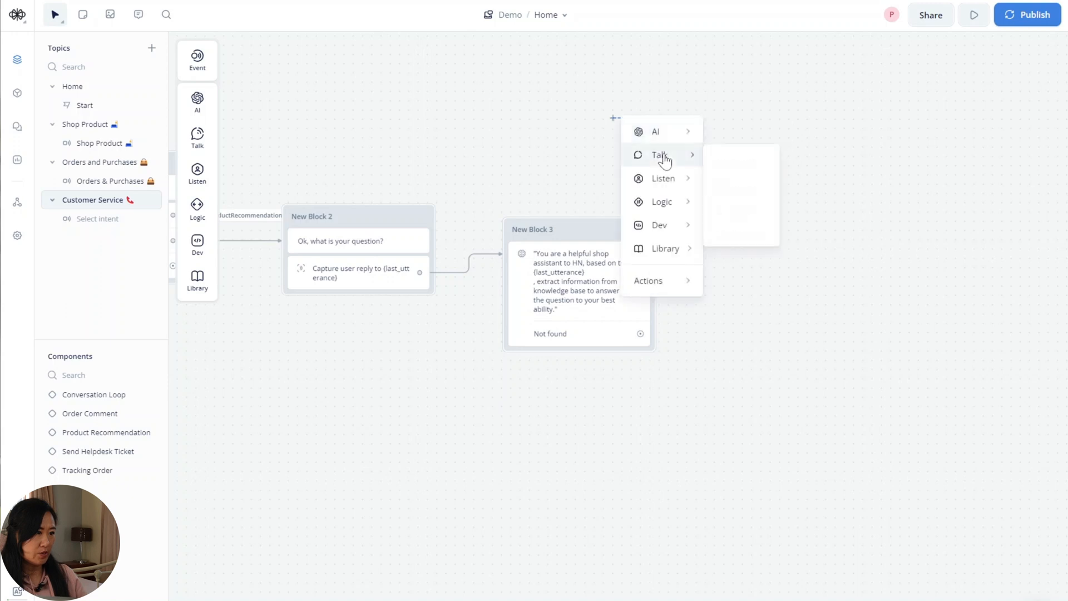
left_click(740, 166)
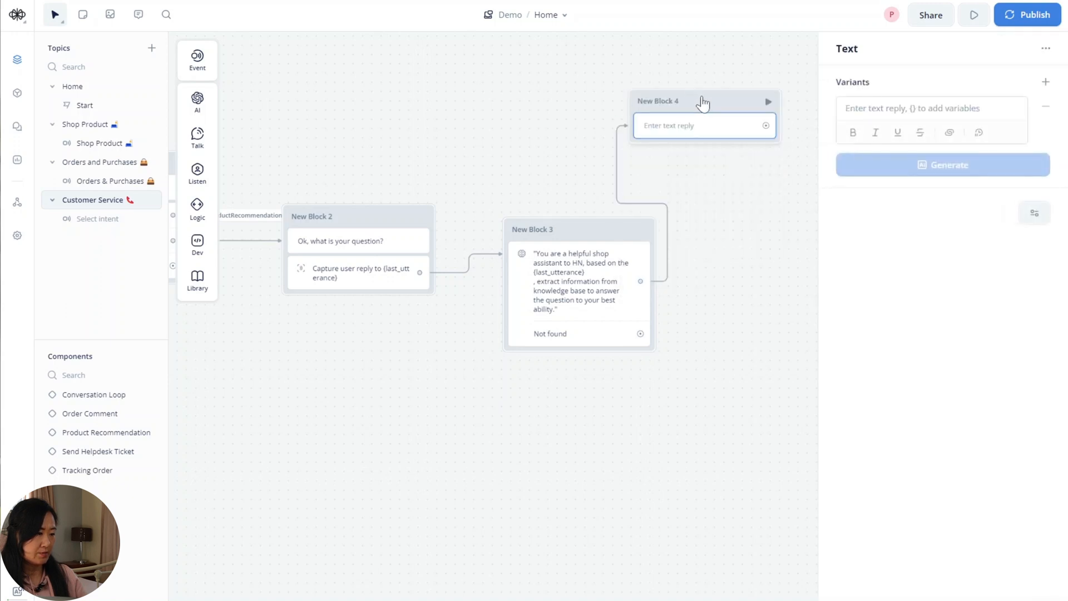
left_click_drag(703, 100, 343, 386)
left_click(338, 422)
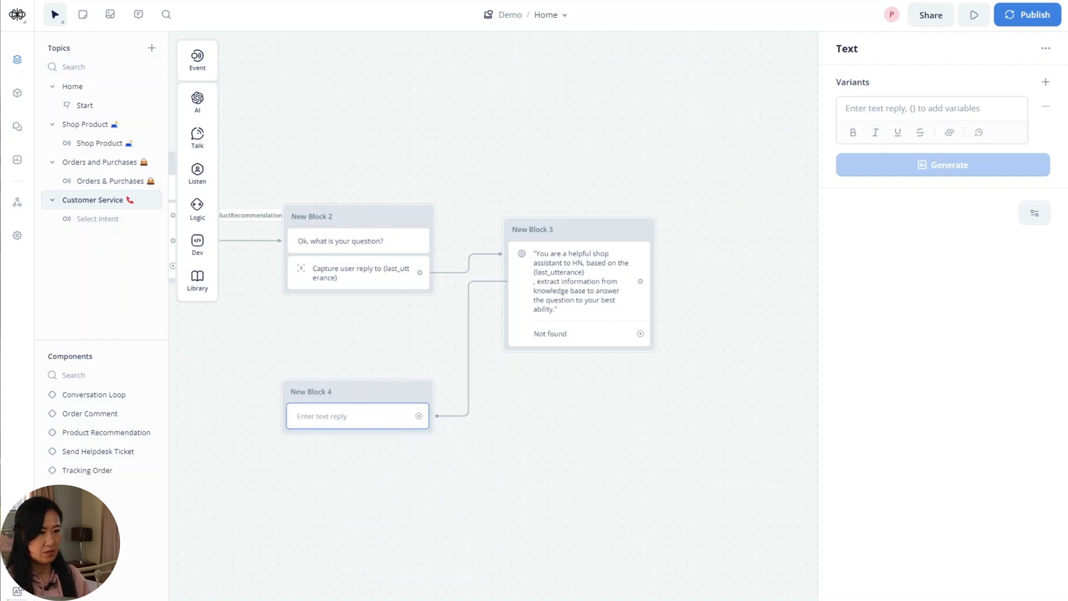
type("Any other questions?")
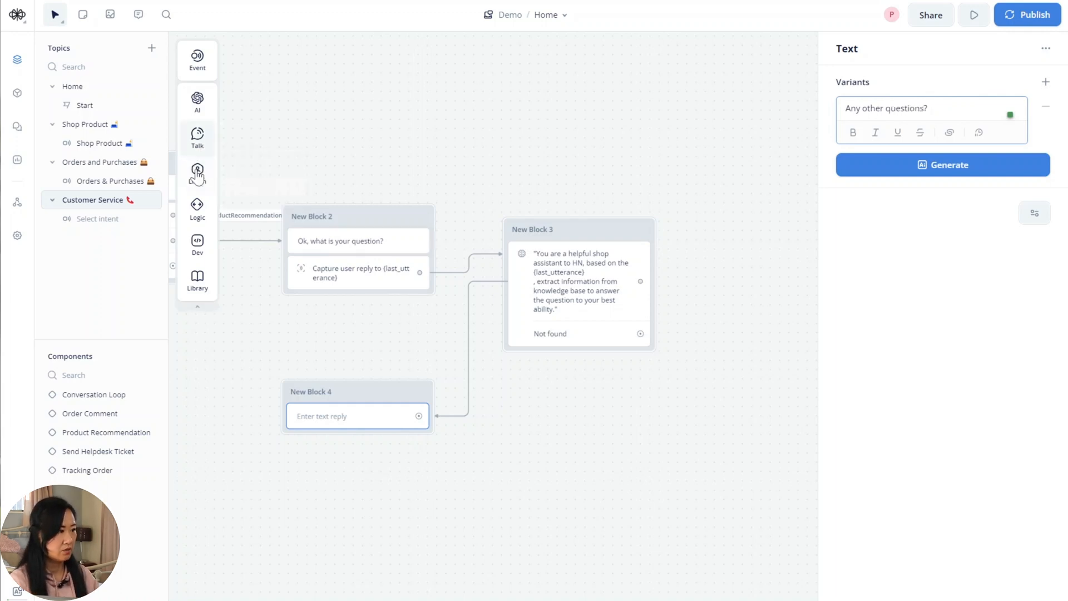
Step: Add a Buttons step under the "Any other questions?" text with the button labels Yes and No
mouse_move(197, 175)
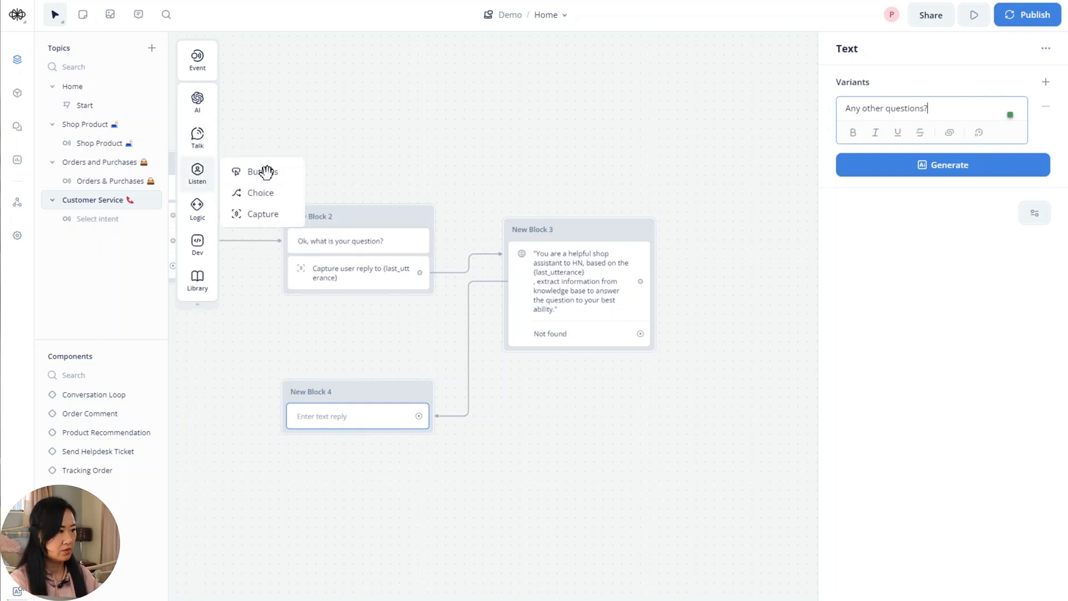
left_click_drag(255, 172, 219, 479)
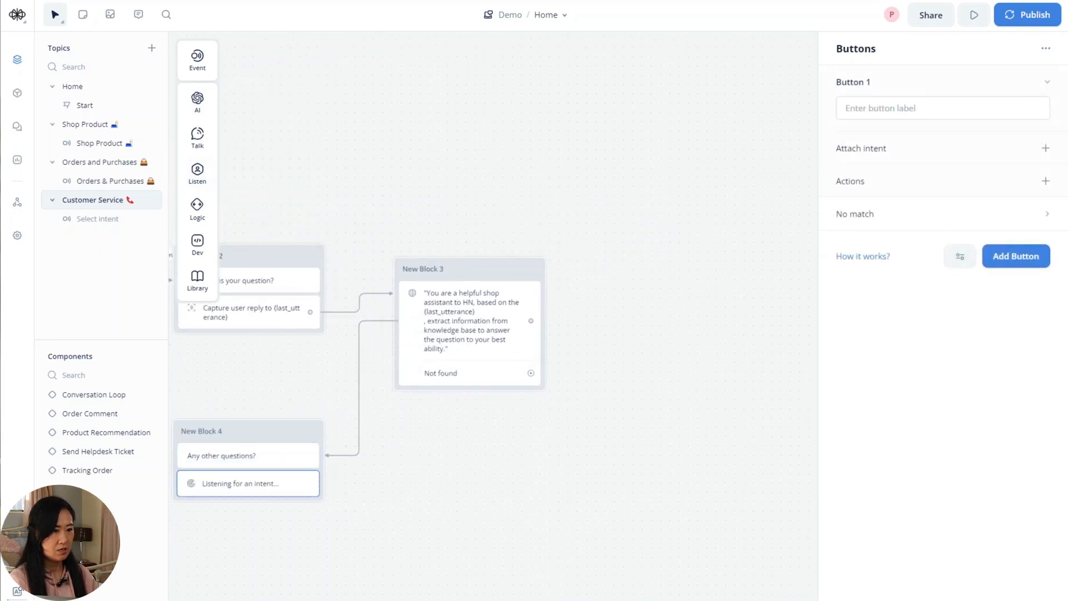
type("Yes")
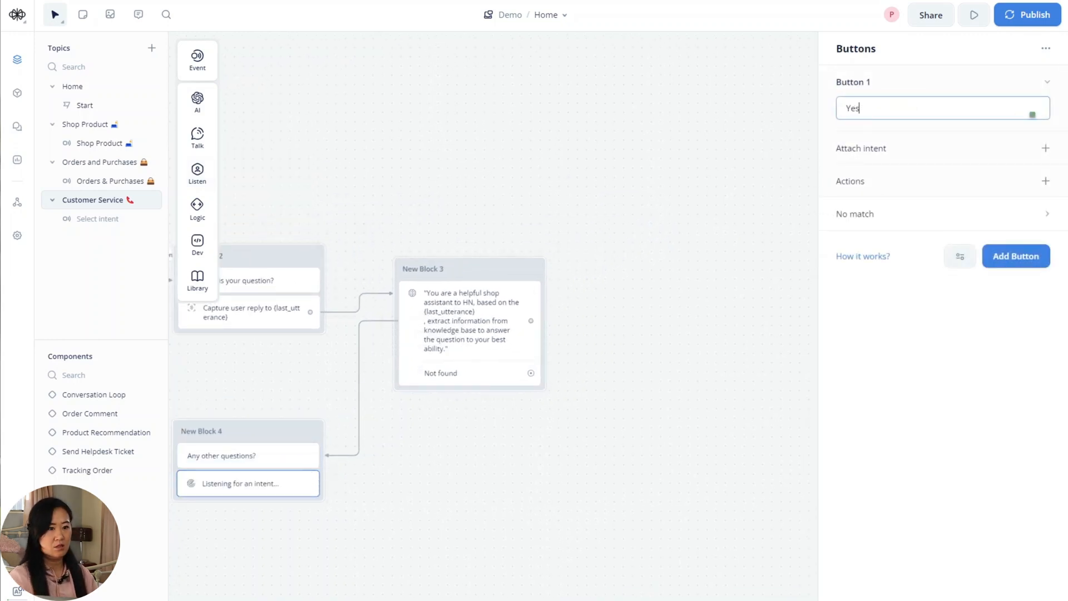
left_click(1027, 260)
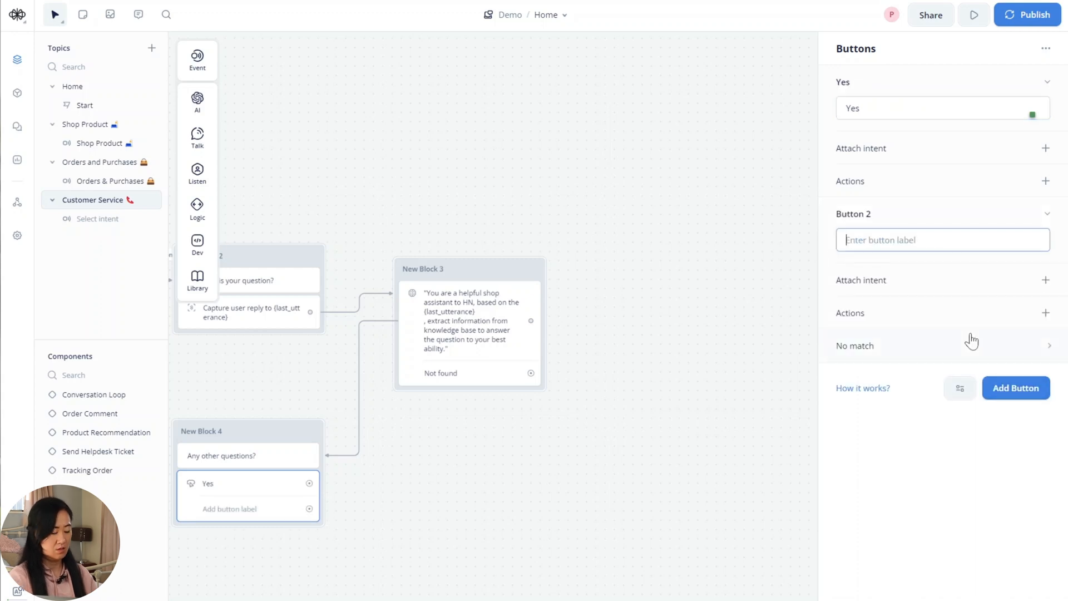
type("No")
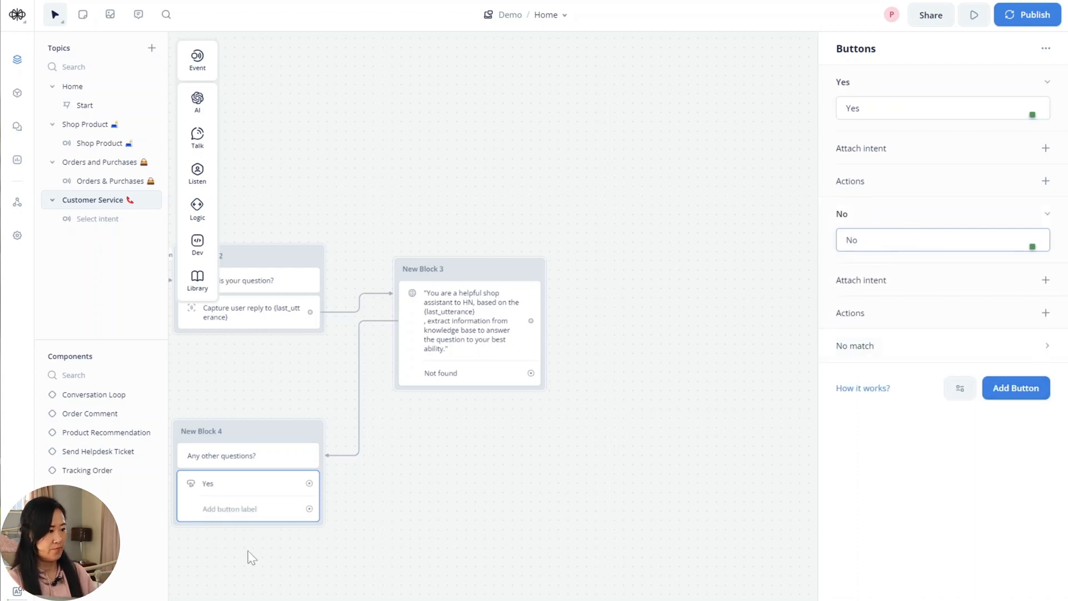
left_click(248, 556)
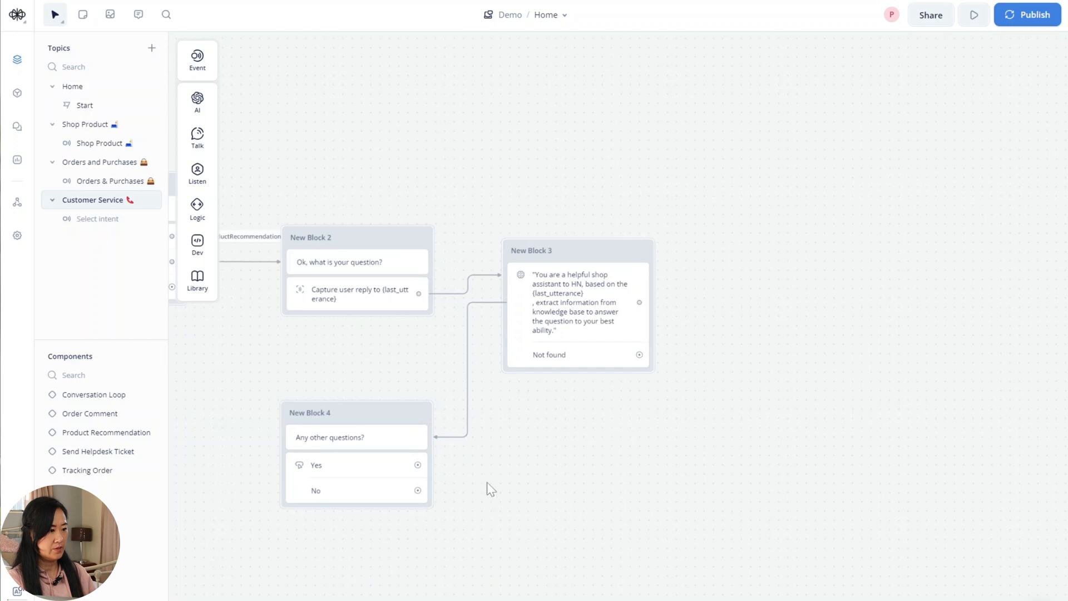
left_click_drag(418, 465, 379, 241)
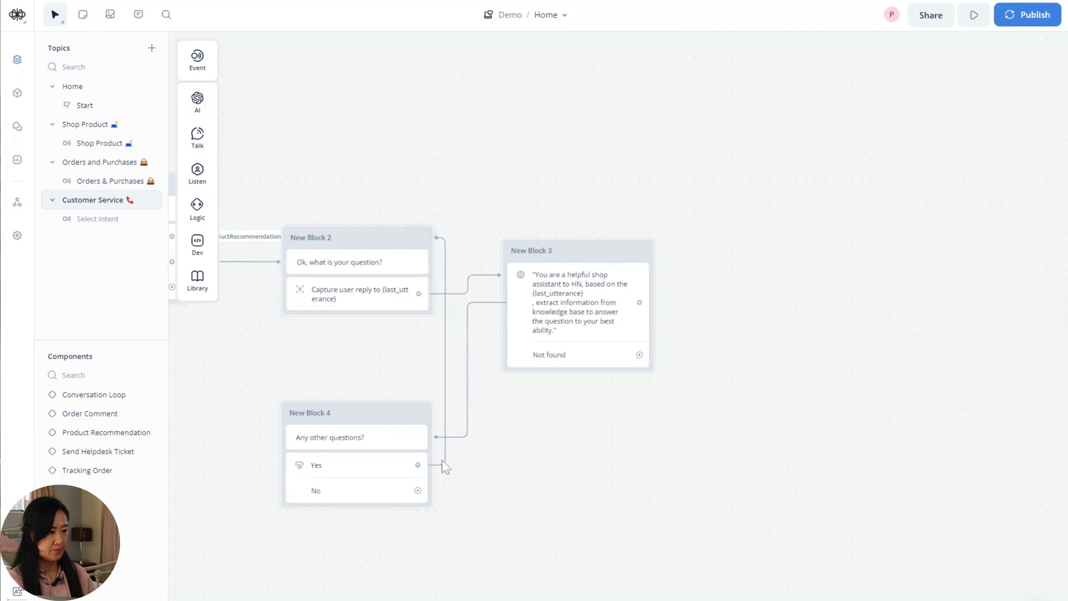
left_click(446, 449)
left_click_drag(446, 448, 256, 362)
key("ctrl+z")
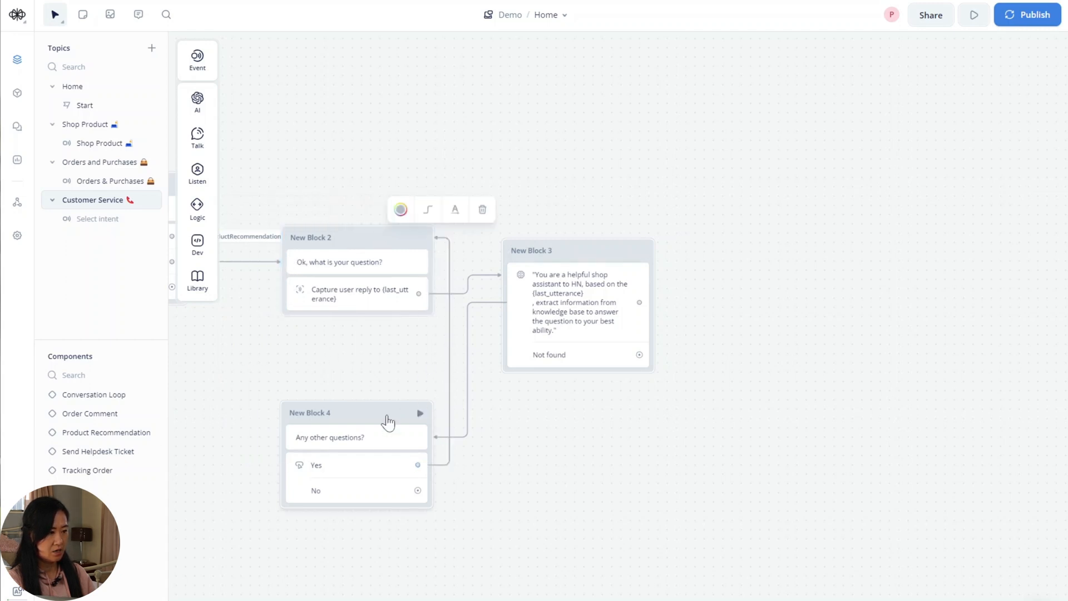
key("Delete")
Step: Move the "Any other questions?" block to just above the Response AI block
left_click_drag(365, 418, 565, 136)
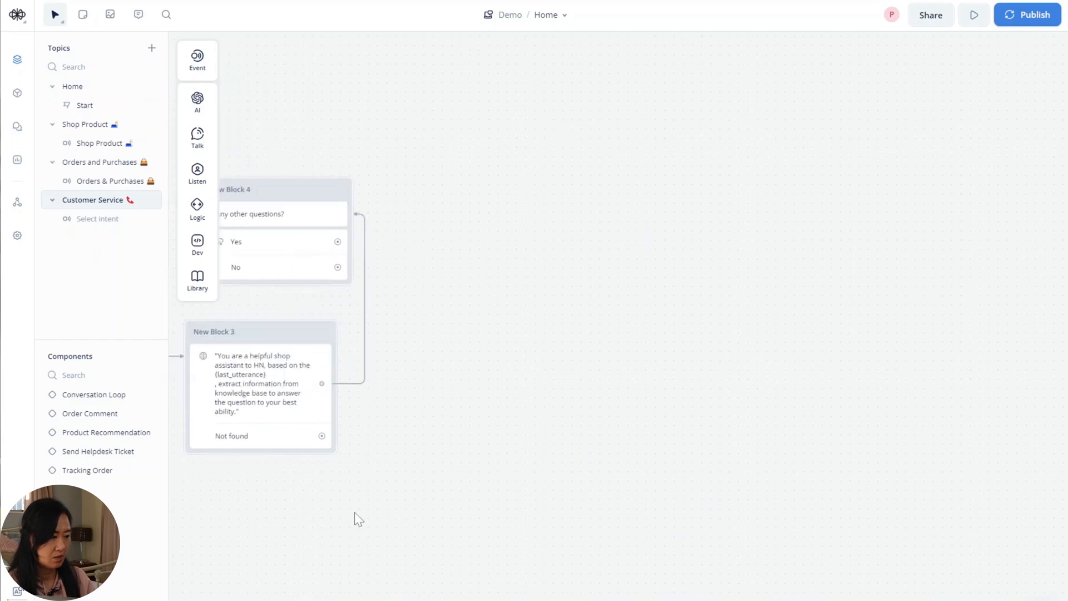
left_click_drag(355, 512, 488, 533)
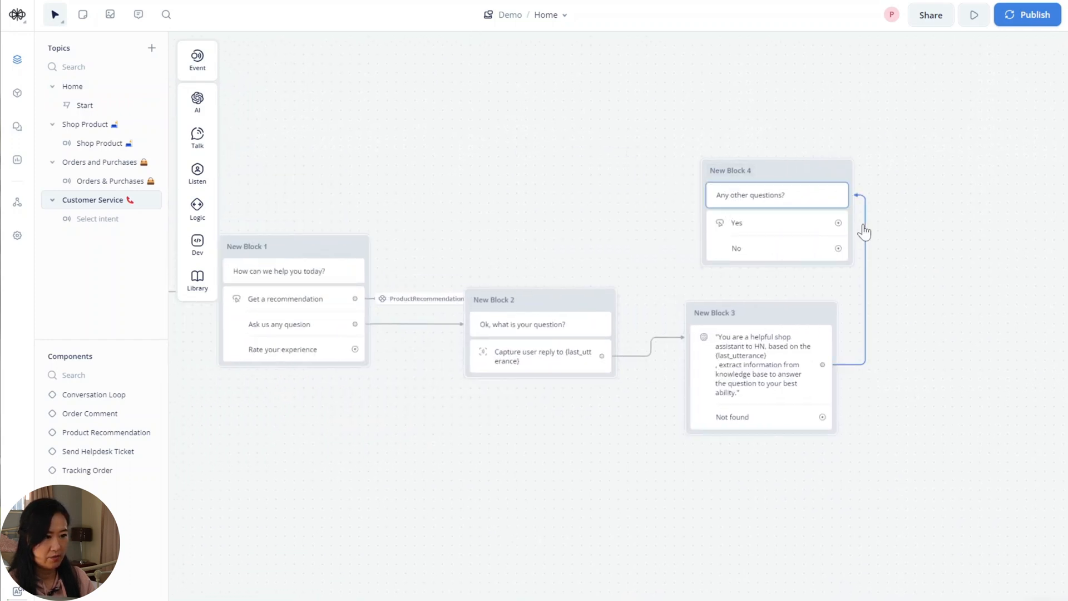
Step: Link the Yes button under "Any other questions?" back to New Block 2, and link No to the Conversation Loop component
left_click_drag(838, 224, 520, 296)
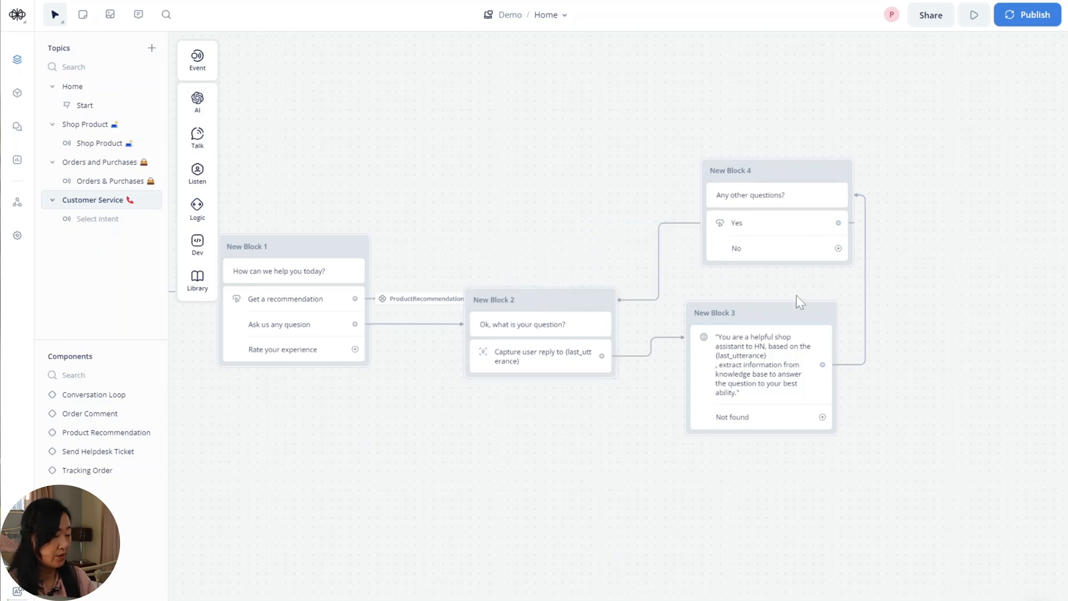
left_click_drag(850, 250, 878, 247)
mouse_move(927, 410)
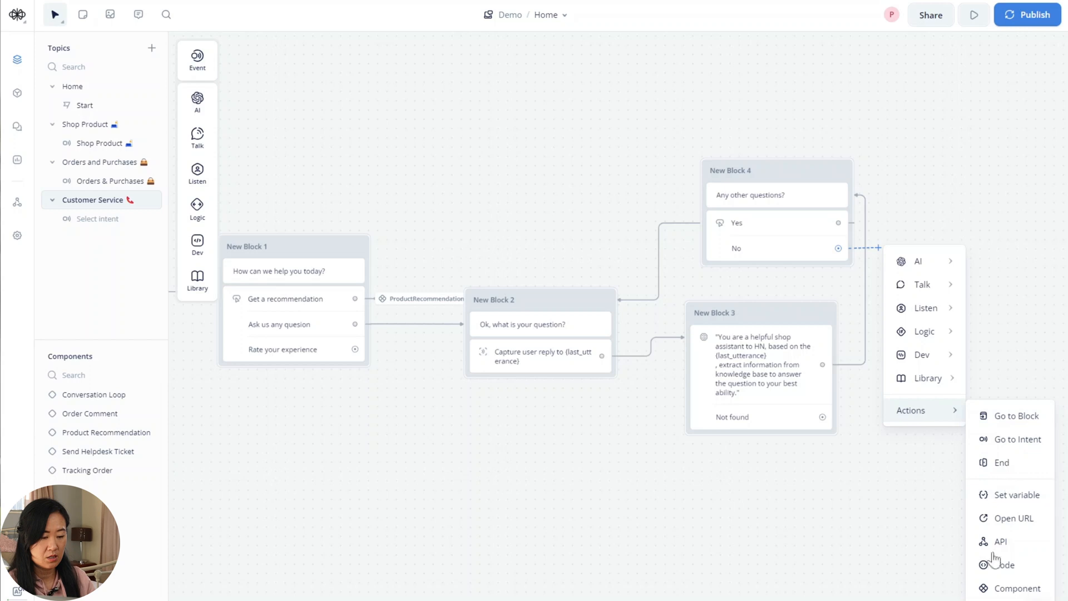
left_click(987, 588)
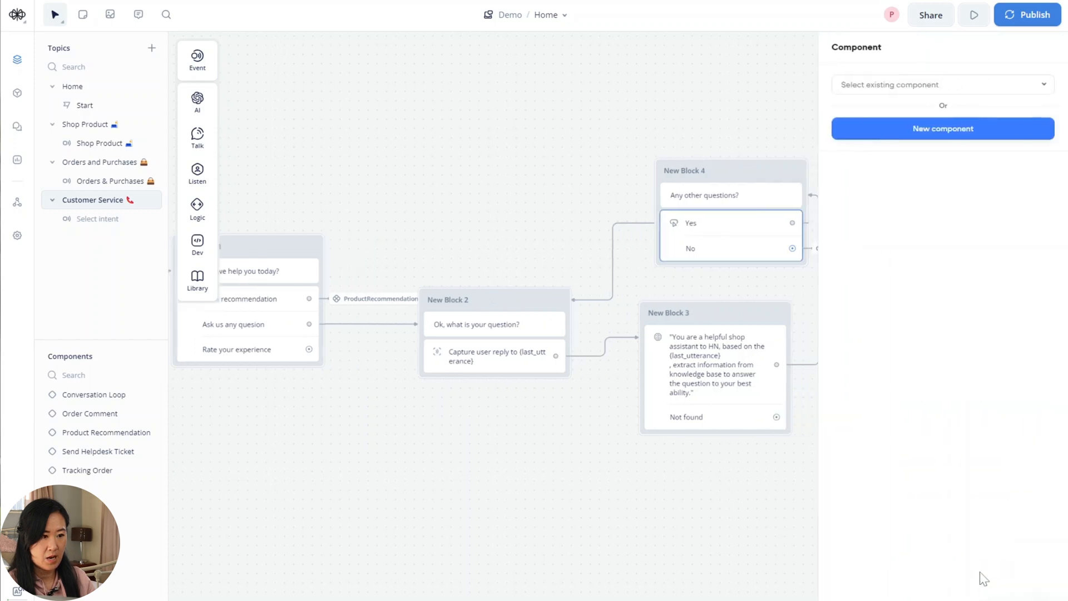
left_click(873, 89)
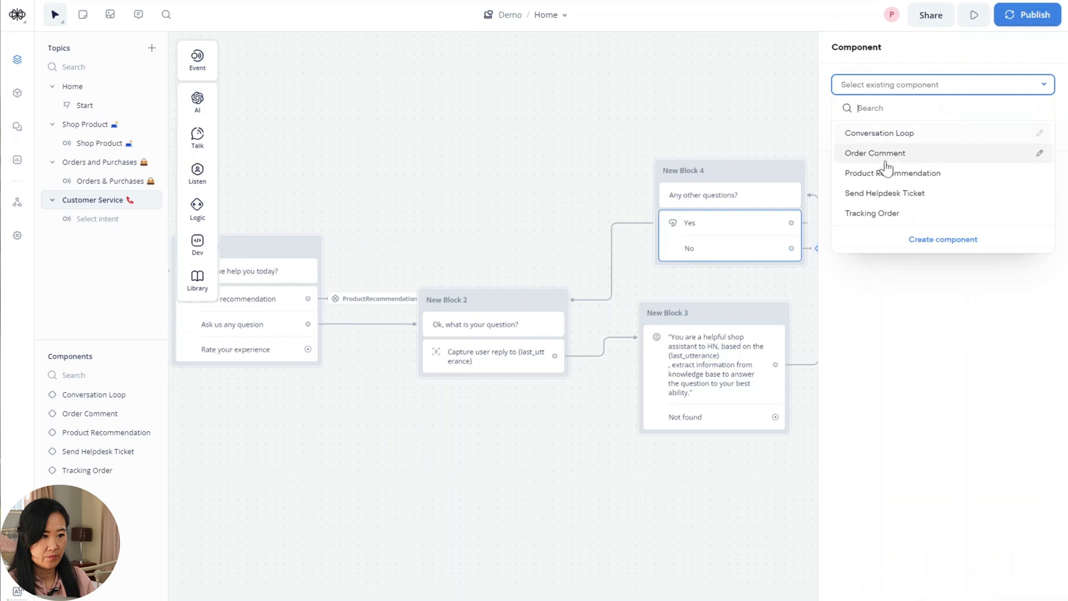
left_click(882, 134)
left_click(559, 559)
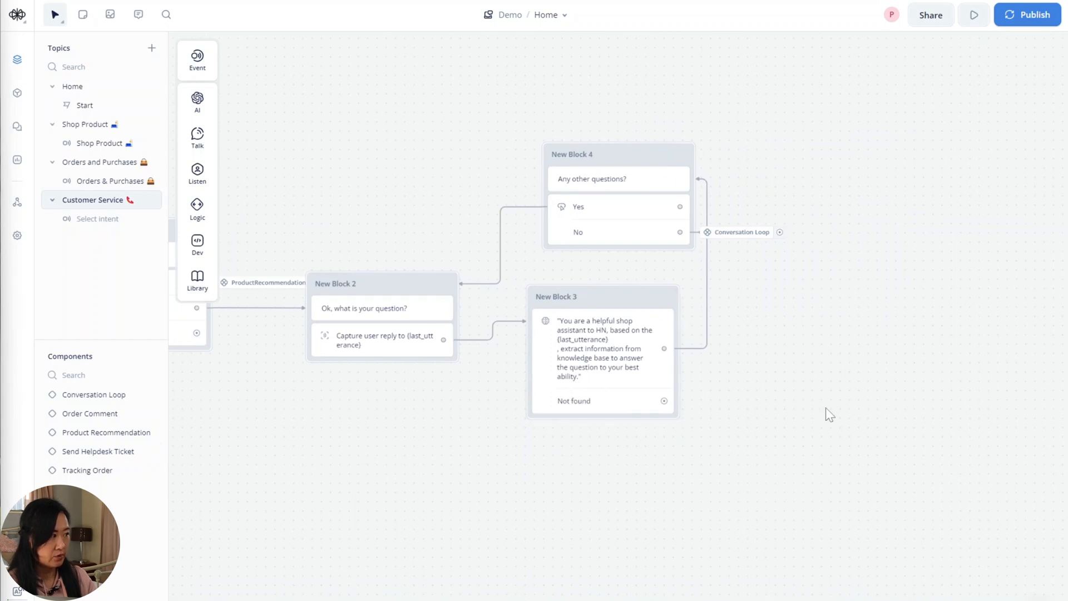
Step: Add a text block linked from Not found reading "Sorry, I don't have the knowledge to your question. Would you like to talk to an agent?"
left_click_drag(665, 401, 818, 294)
mouse_move(865, 324)
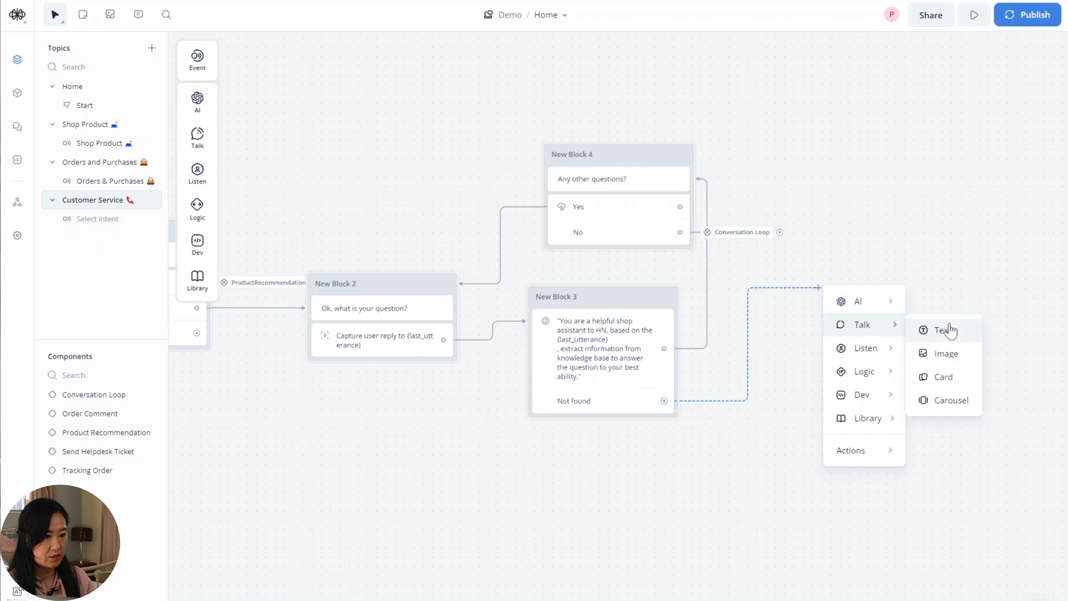
left_click(946, 330)
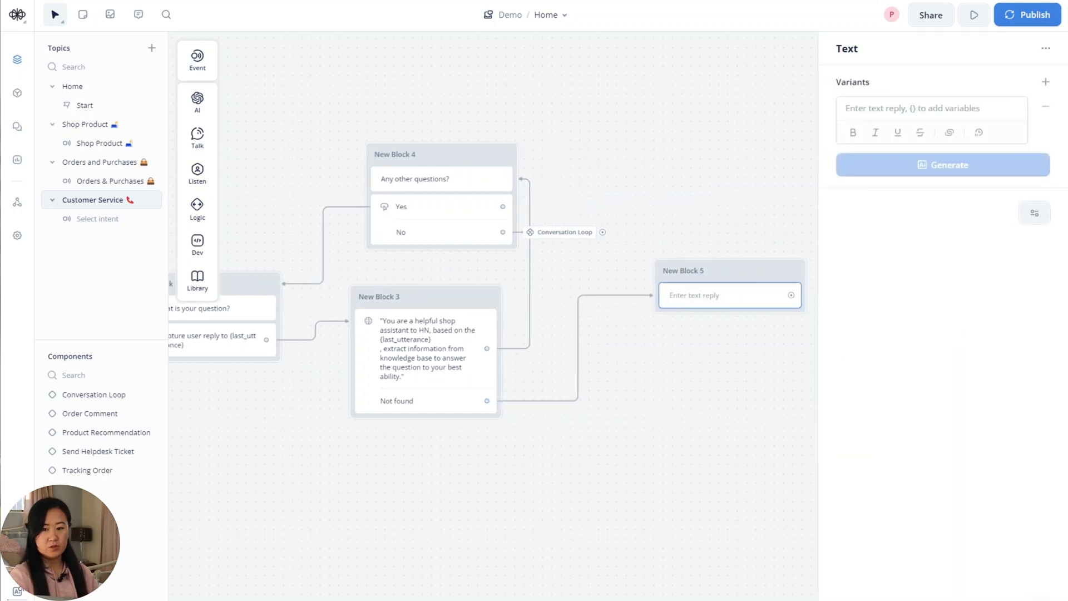
left_click(912, 109)
type("S")
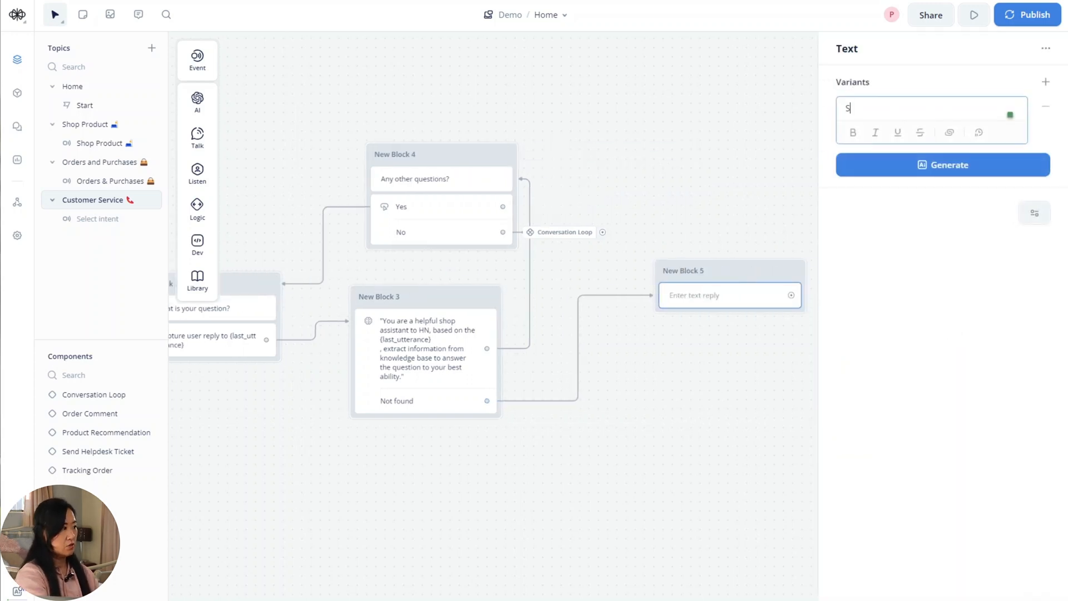
type("orry, I don't")
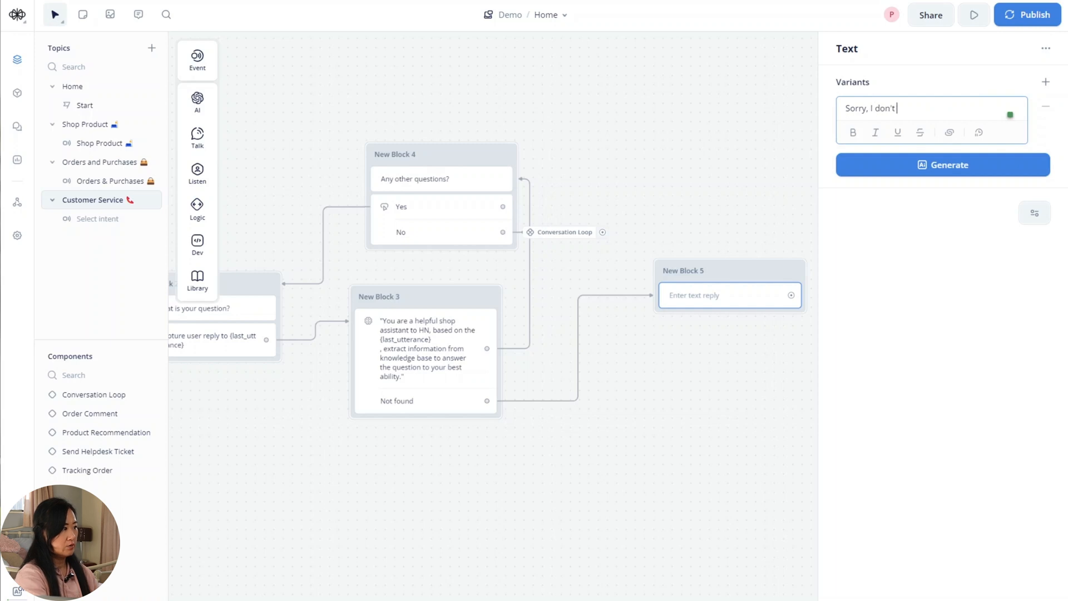
type(" have the knowledge to your")
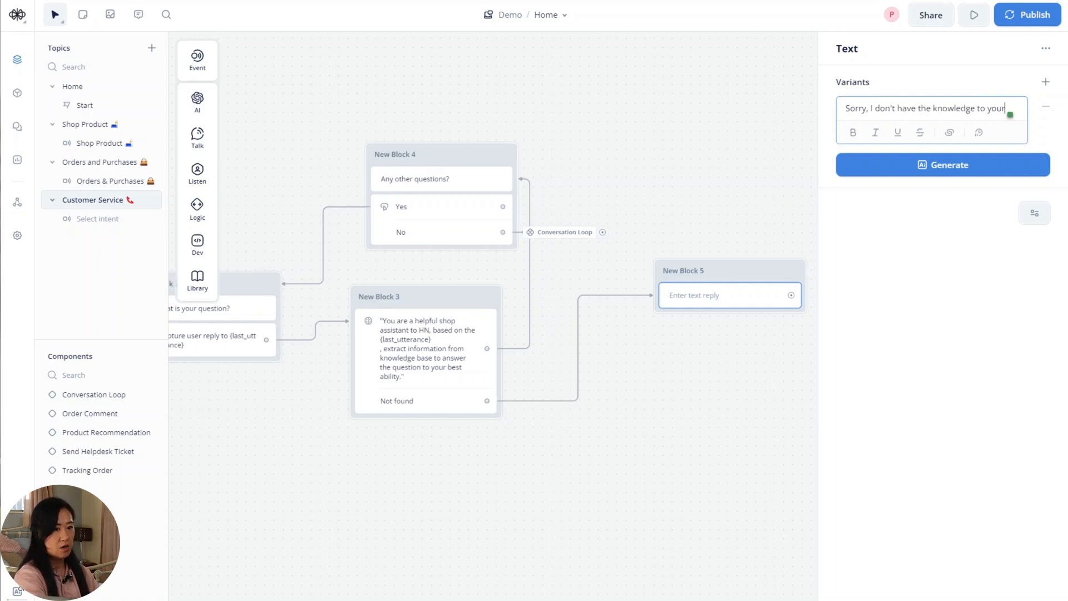
type(" question")
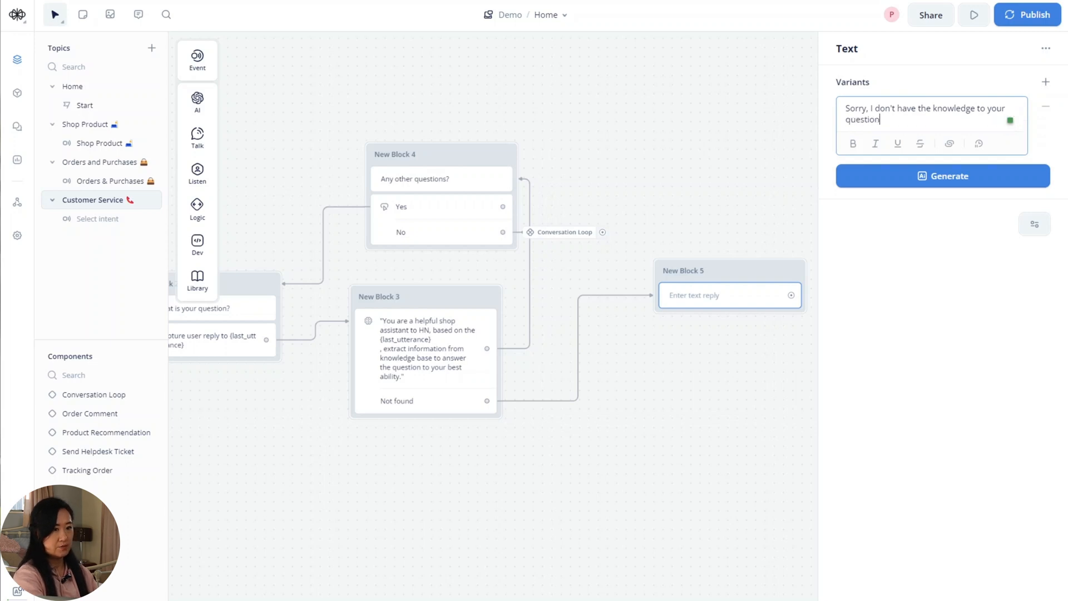
type(". W")
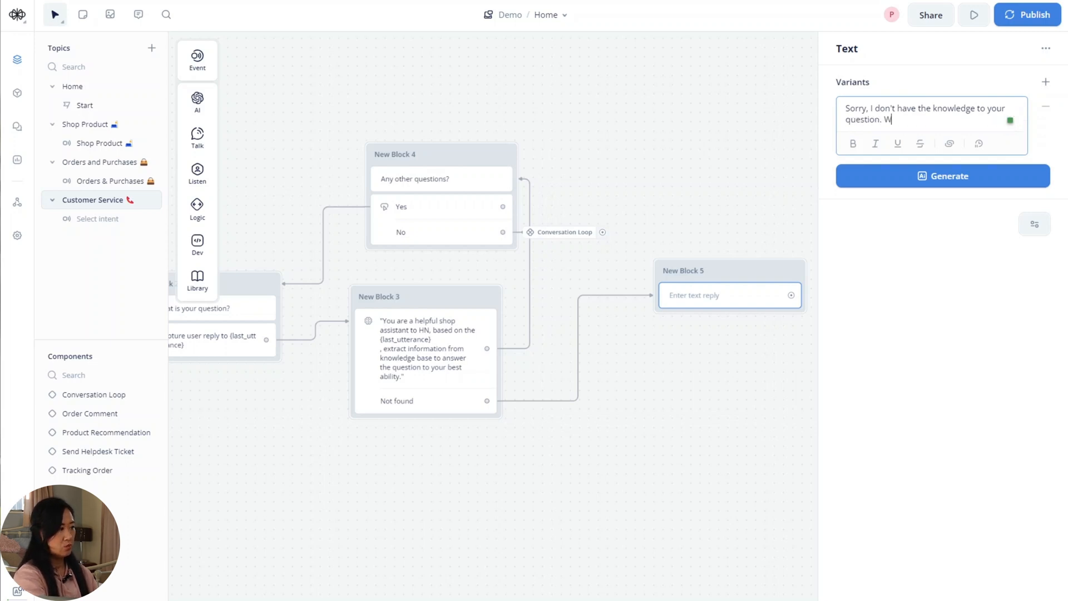
type("ould you like to")
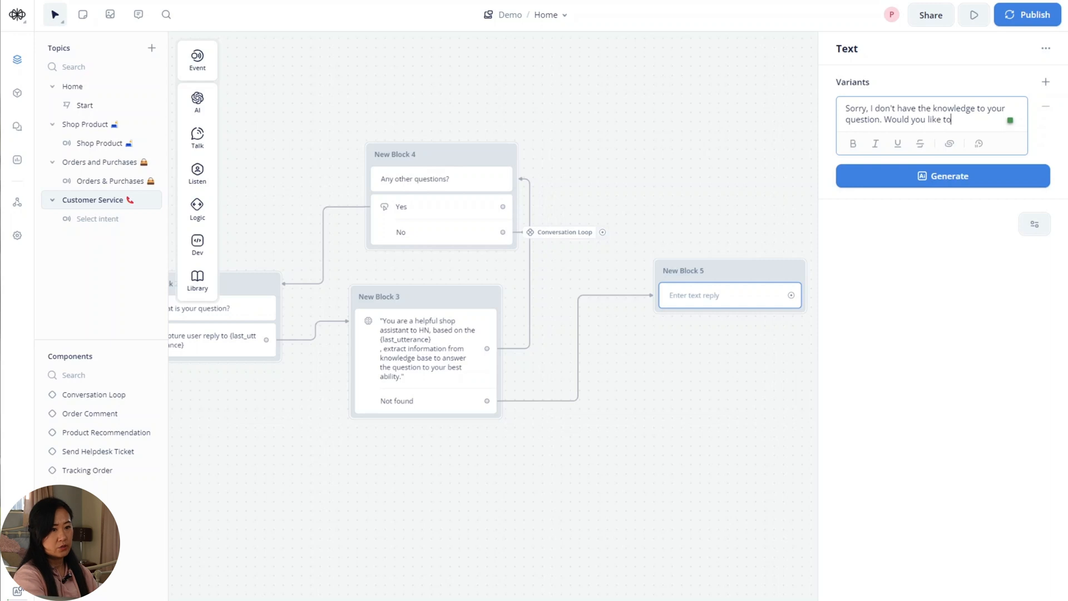
type(" talk to an age?")
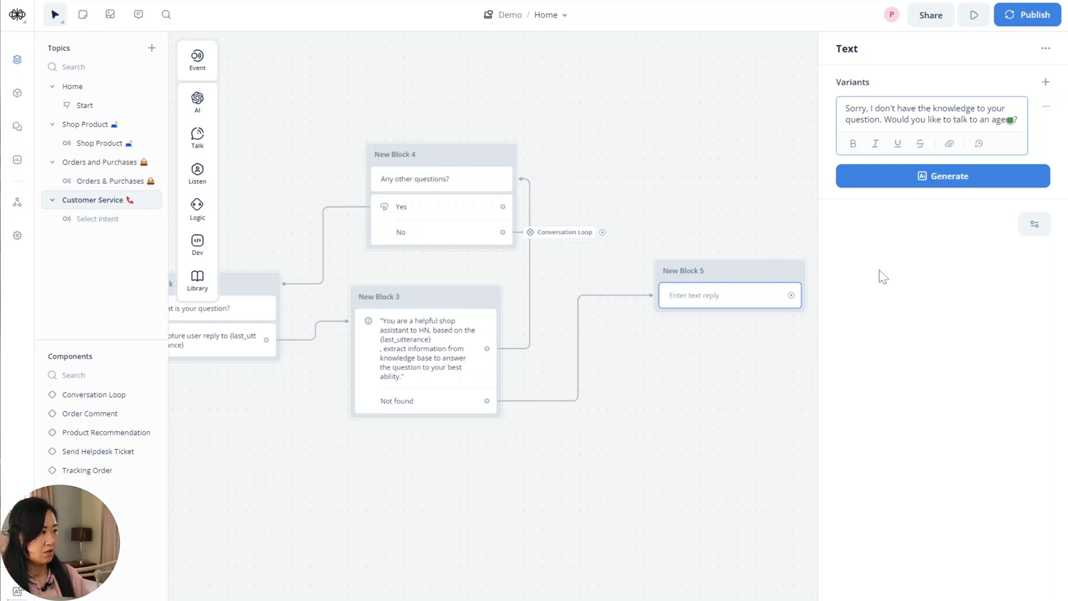
left_click(236, 198)
Step: Add a Buttons step under the "talk to an agent?" text in New Block 5, with the labels Yes and No
mouse_move(202, 178)
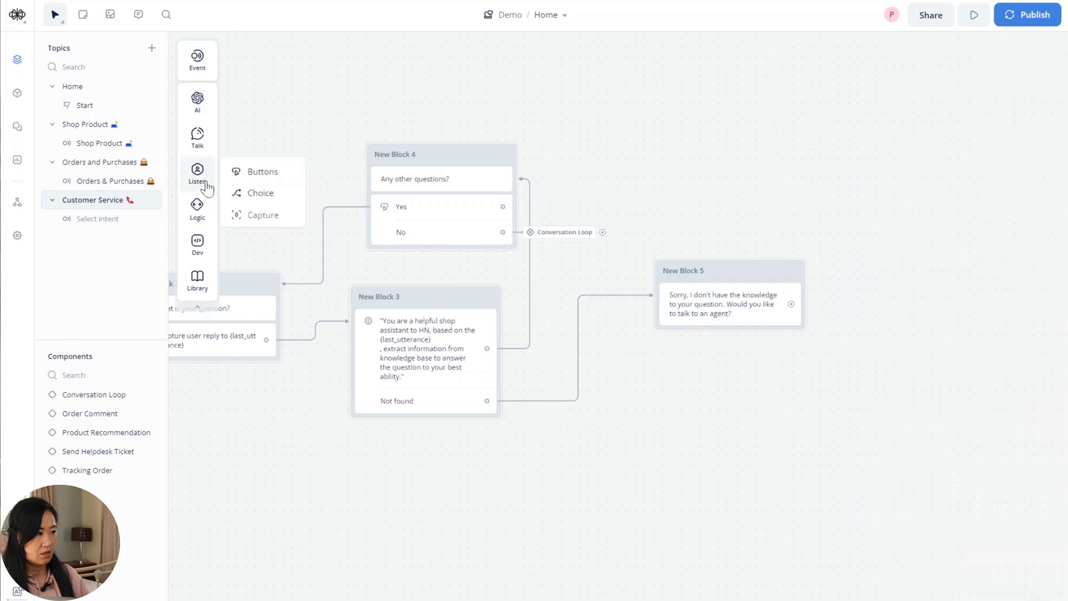
left_click_drag(750, 348, 723, 330)
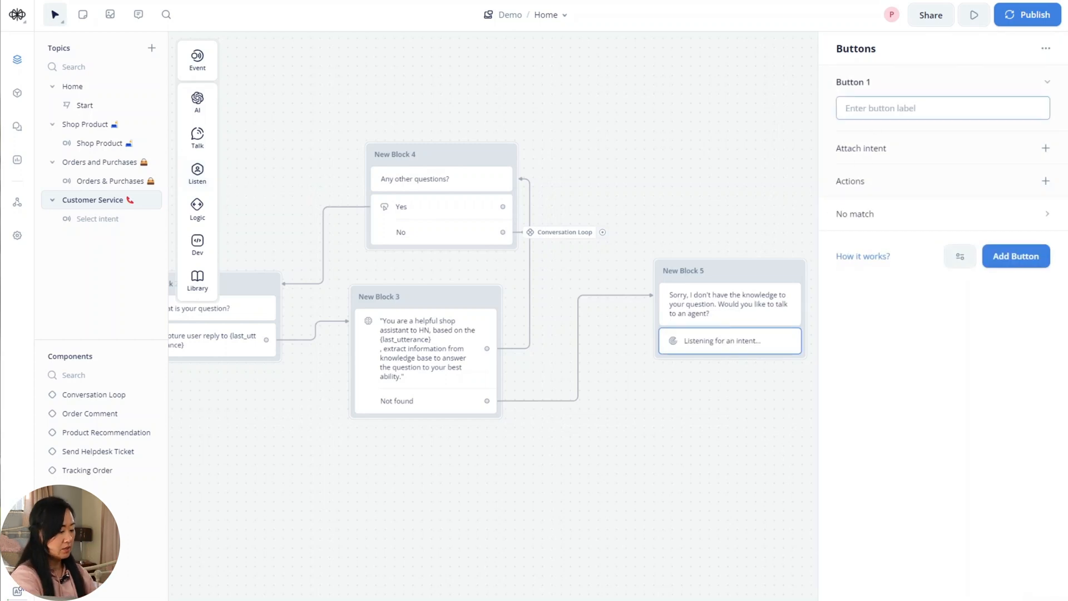
type("YHe")
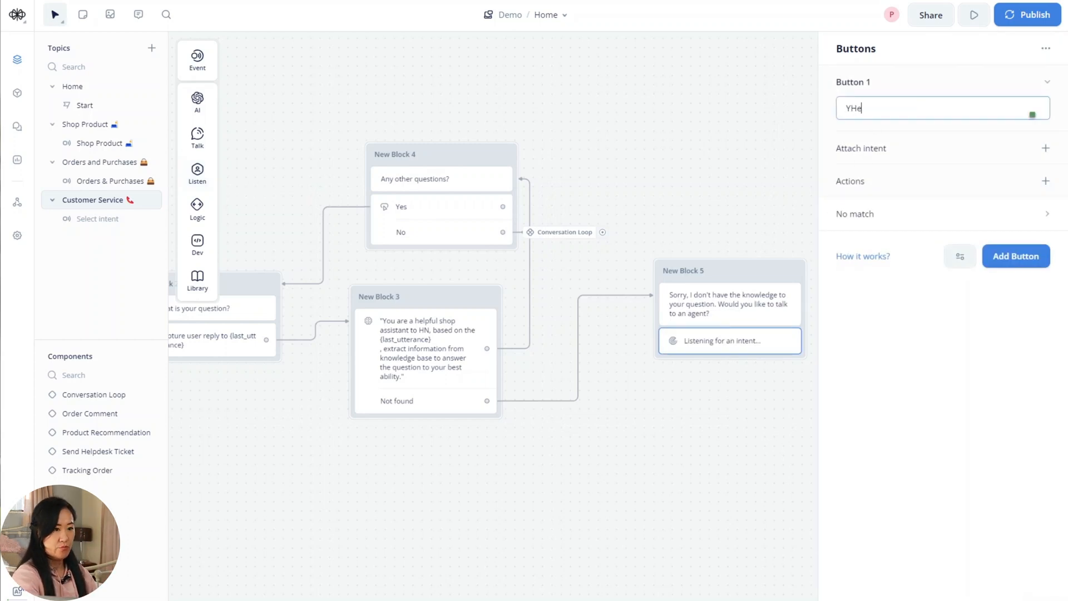
type("s")
left_click(1013, 259)
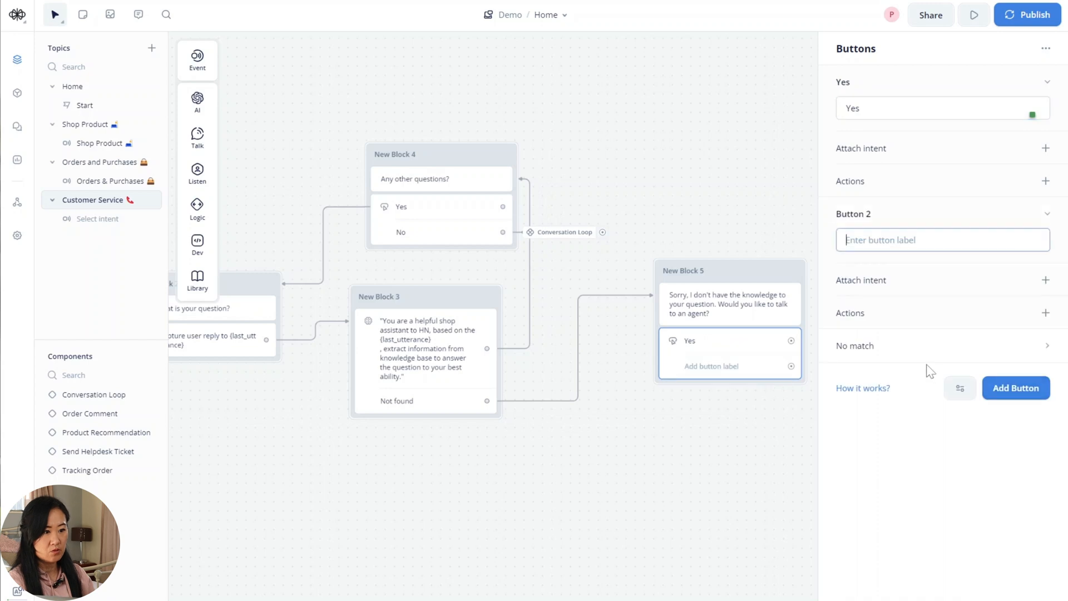
type("No")
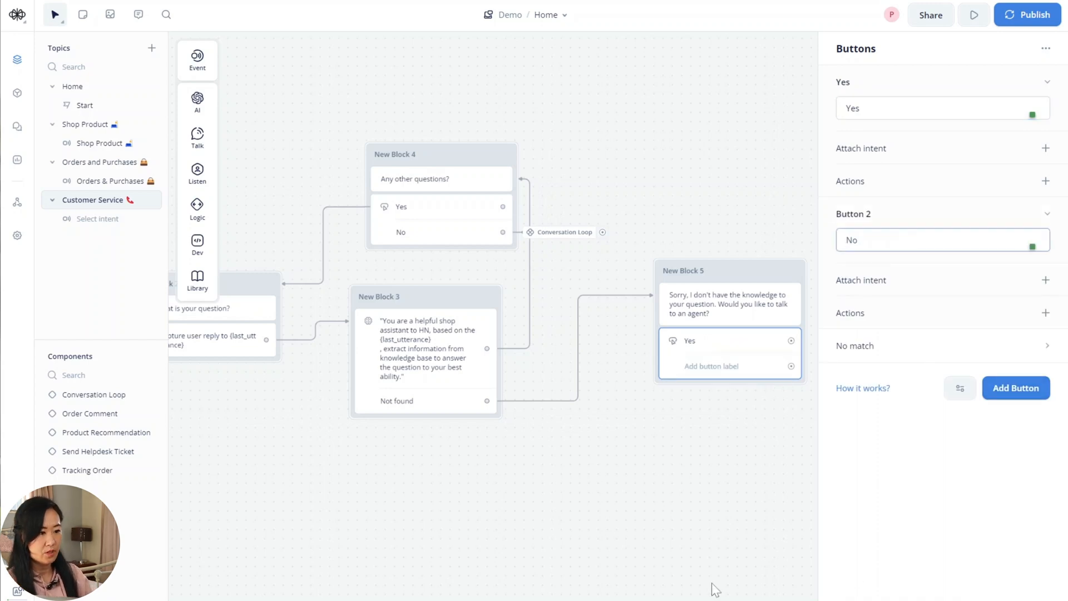
left_click(722, 529)
Step: Link the Yes button in New Block 5 to the existing Send Helpdesk Ticket component
left_click_drag(805, 351, 824, 343)
mouse_move(872, 514)
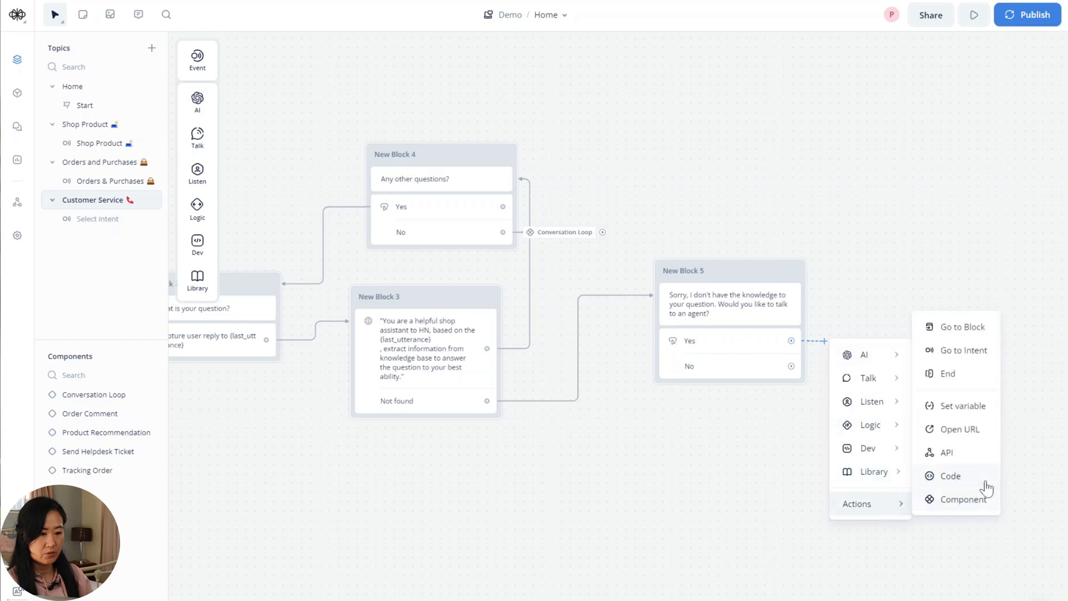
left_click(965, 500)
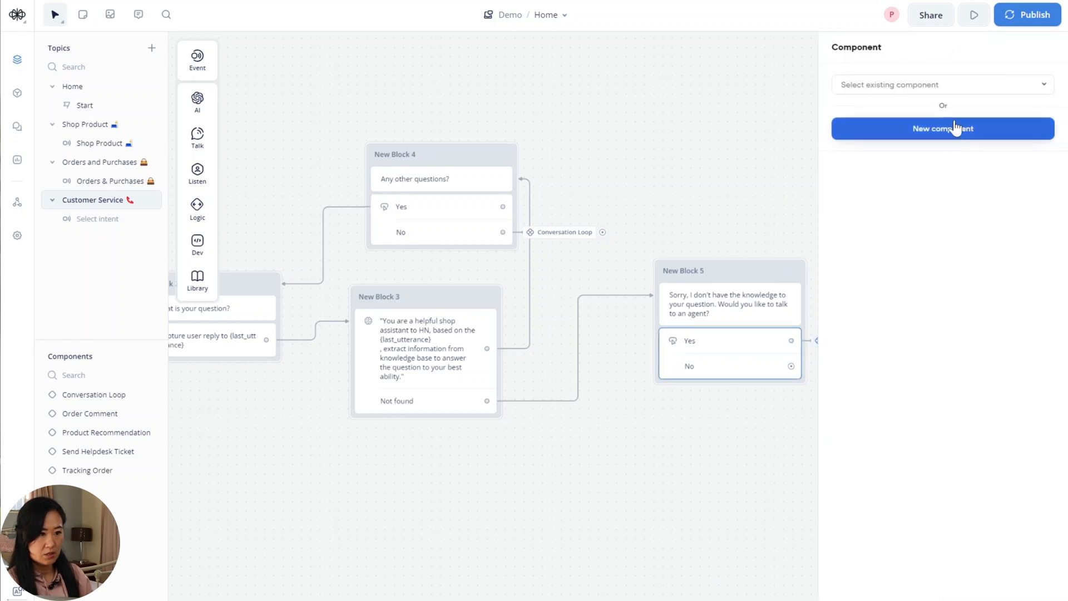
left_click(960, 88)
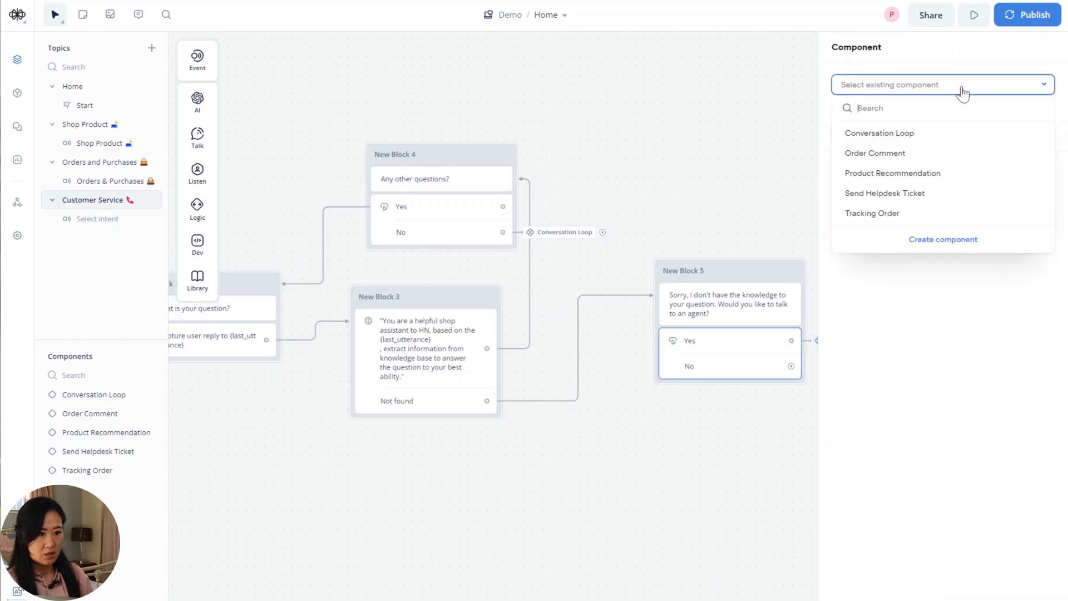
left_click(942, 193)
left_click_drag(652, 526, 671, 502)
left_click(672, 502)
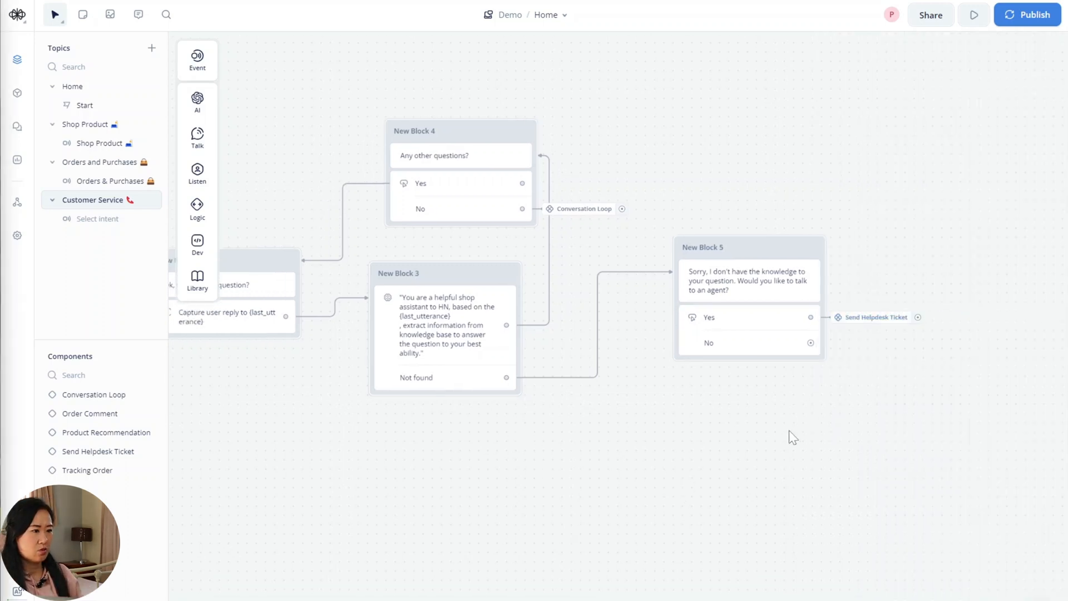
Step: Link the No button in New Block 5 back to New Block 1
scroll(792, 436, "down", 3)
left_click_drag(457, 471, 574, 478)
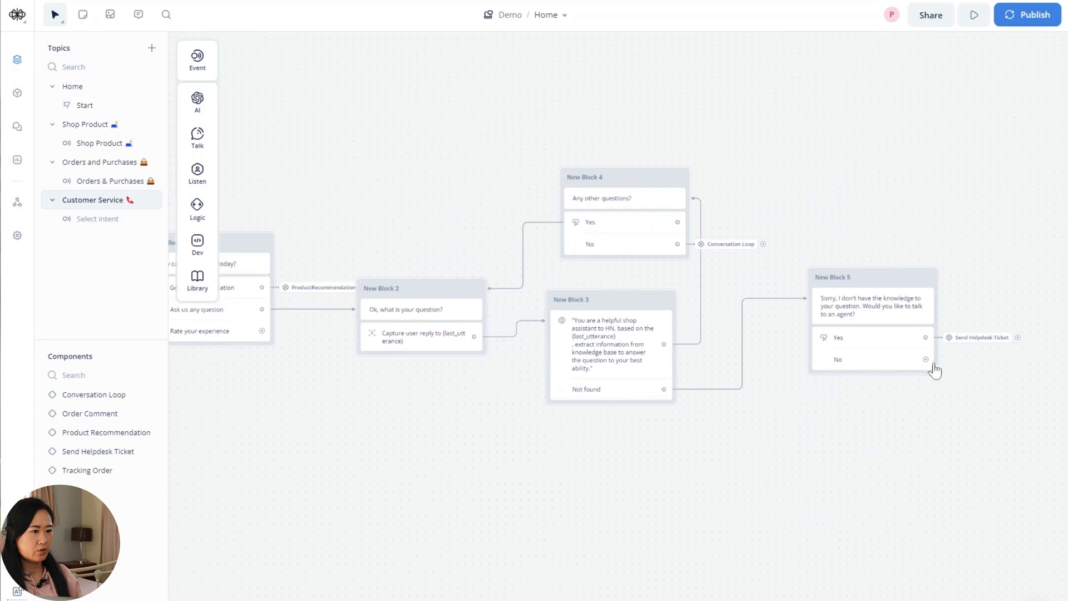
left_click_drag(925, 360, 262, 248)
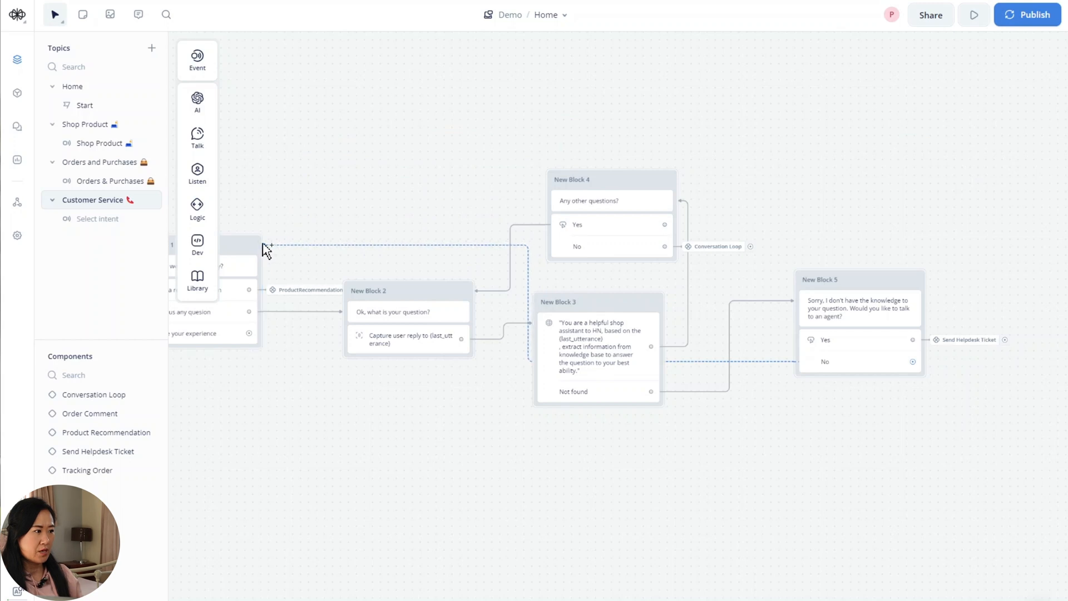
left_click_drag(317, 528, 398, 525)
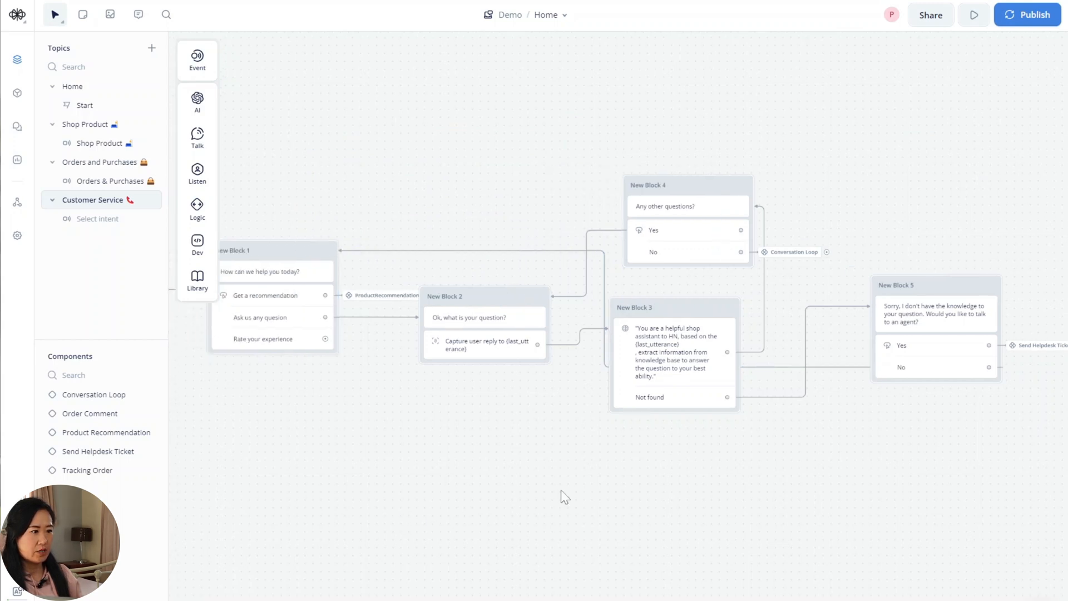
Step: Reroute the connector from New Block 5's No button around the outside of Block 5 and above all blocks, entering New Block 1 from above
left_click_drag(515, 250, 508, 152)
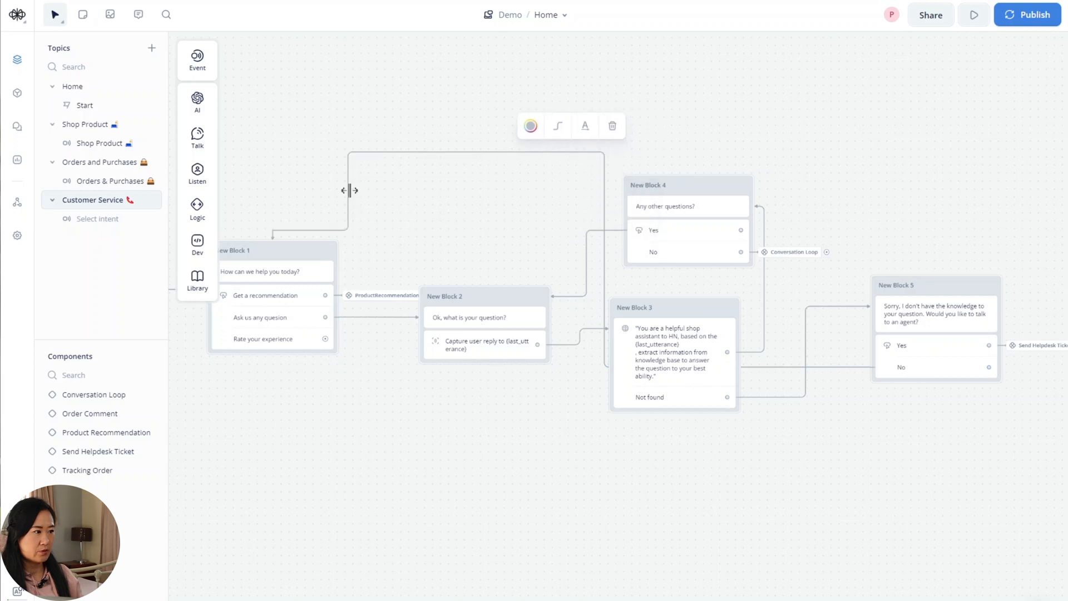
left_click_drag(348, 189, 272, 190)
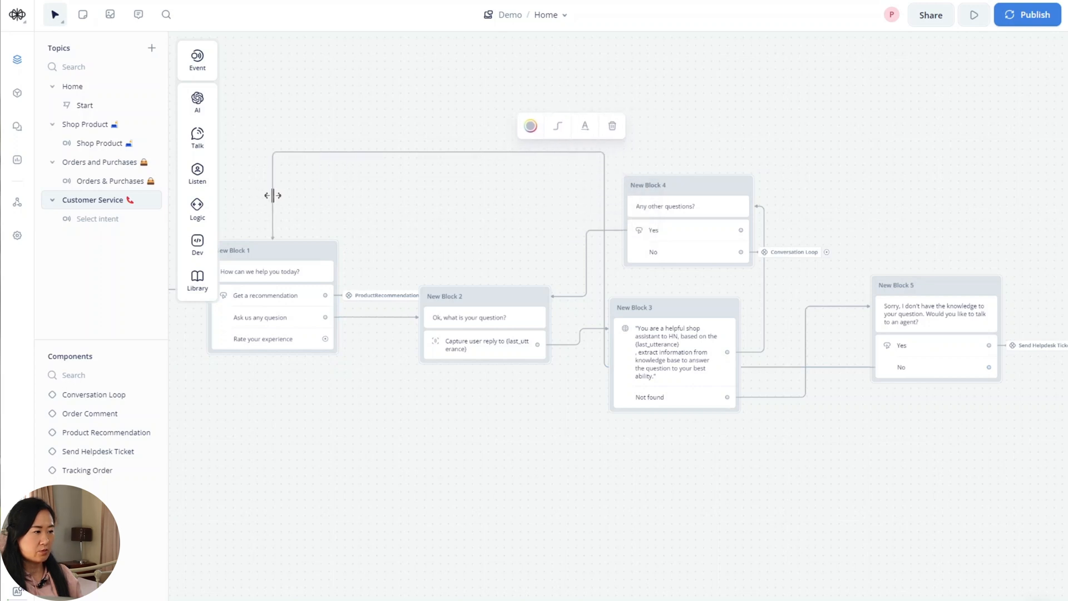
left_click_drag(605, 198, 1026, 231)
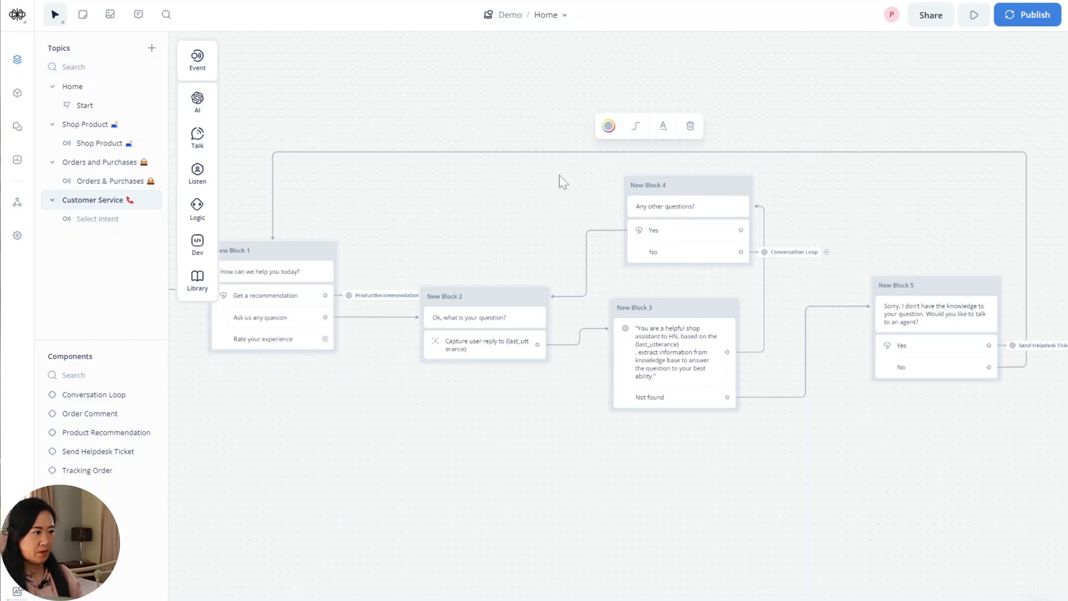
left_click_drag(561, 151, 564, 166)
left_click(542, 514)
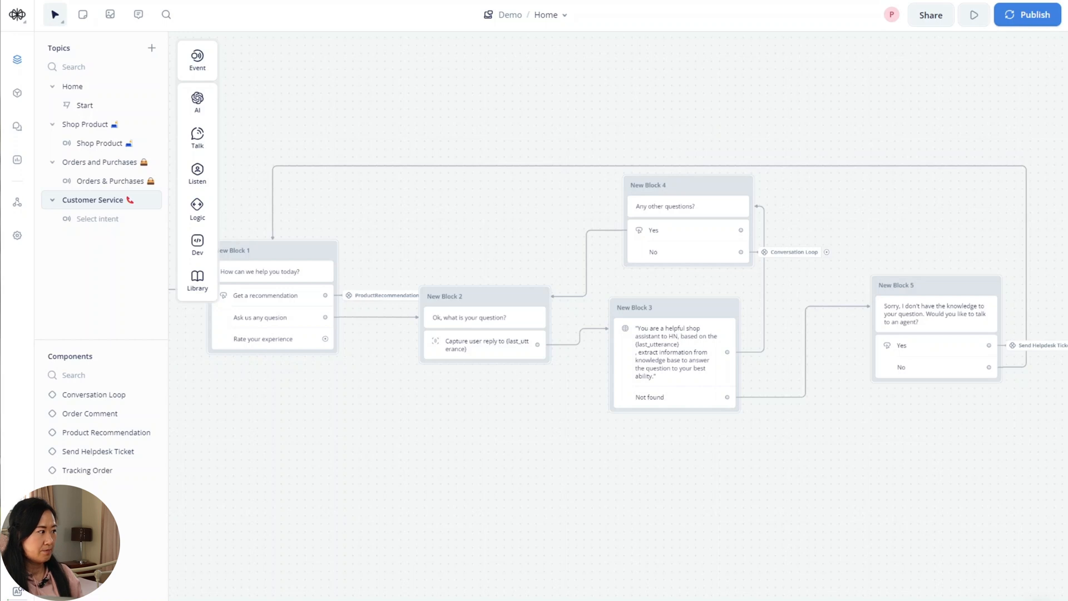
Step: Run the prototype from New Block 1 with the "Ask us any quesion" option, and switch to the Harvey Norman document in Word
left_click_drag(606, 503, 560, 424)
scroll(346, 506, "down", 2)
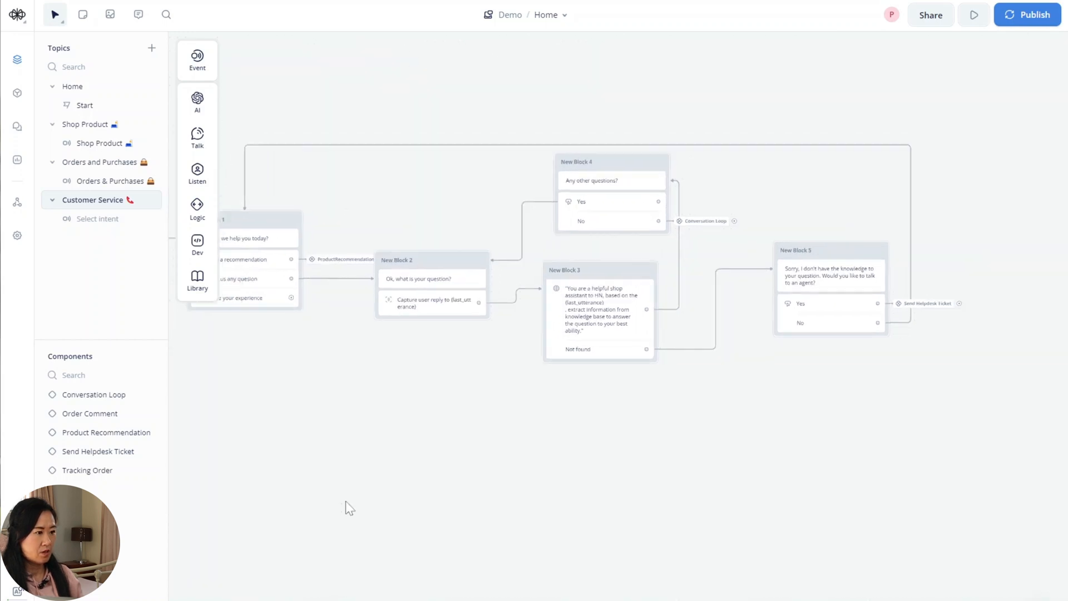
left_click_drag(346, 506, 408, 506)
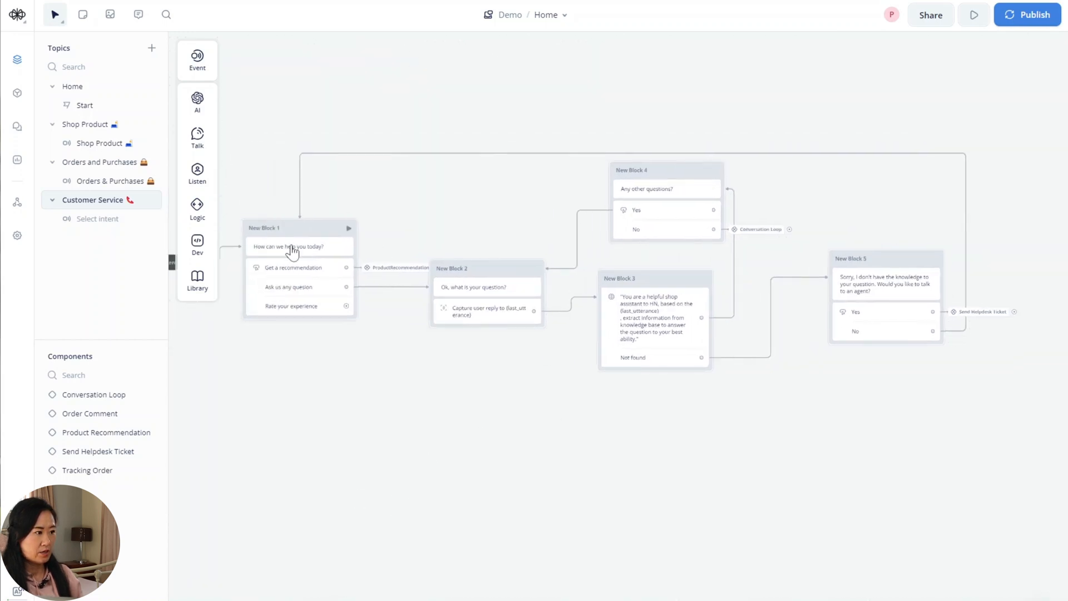
left_click(348, 228)
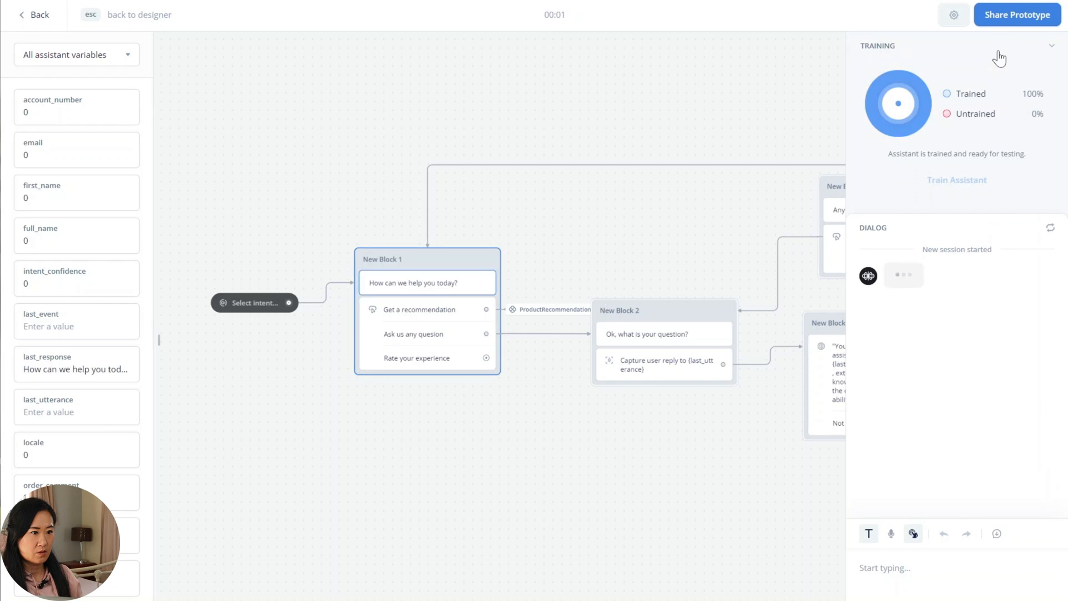
left_click(958, 179)
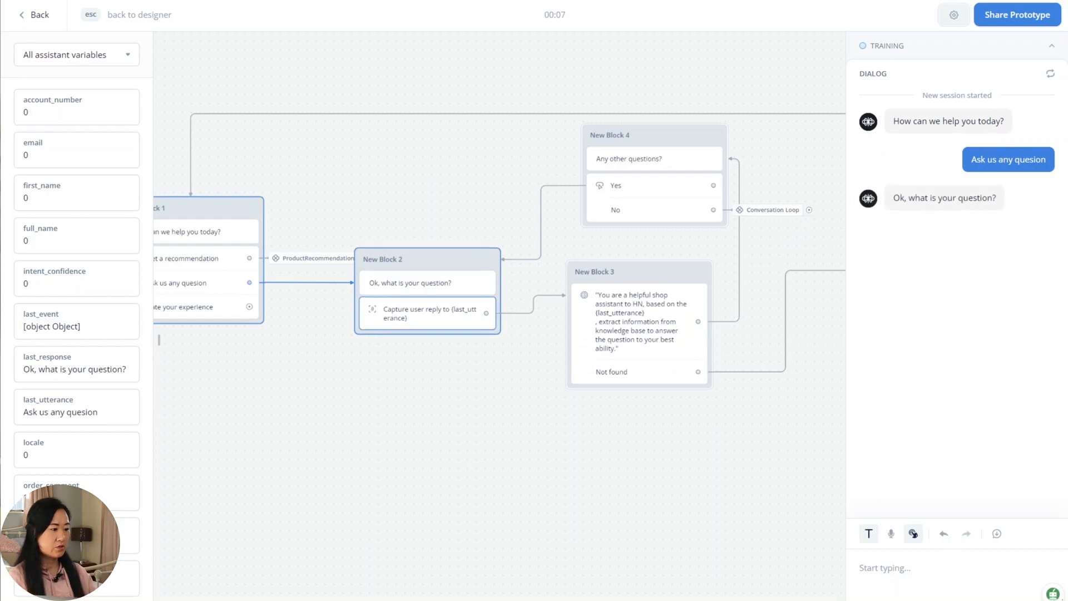
left_click(367, 597)
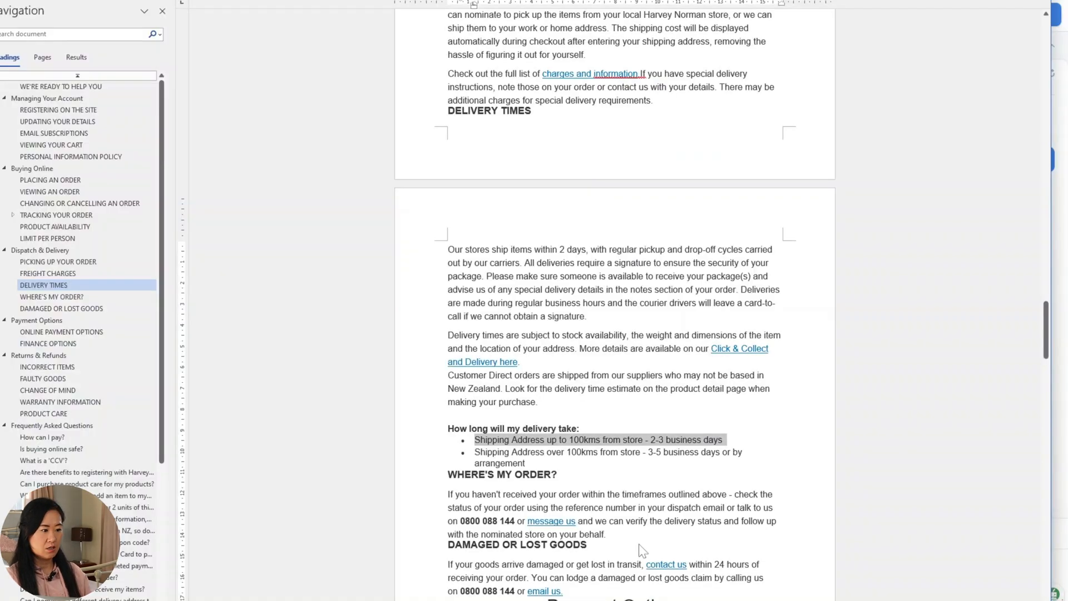
Step: Examine the Damaged or Lost Goods and Payment Options sections of the Harvey Norman document, and switch back to the Voiceflow prototype
scroll(614, 300, "down", 5)
scroll(615, 300, "down", 3)
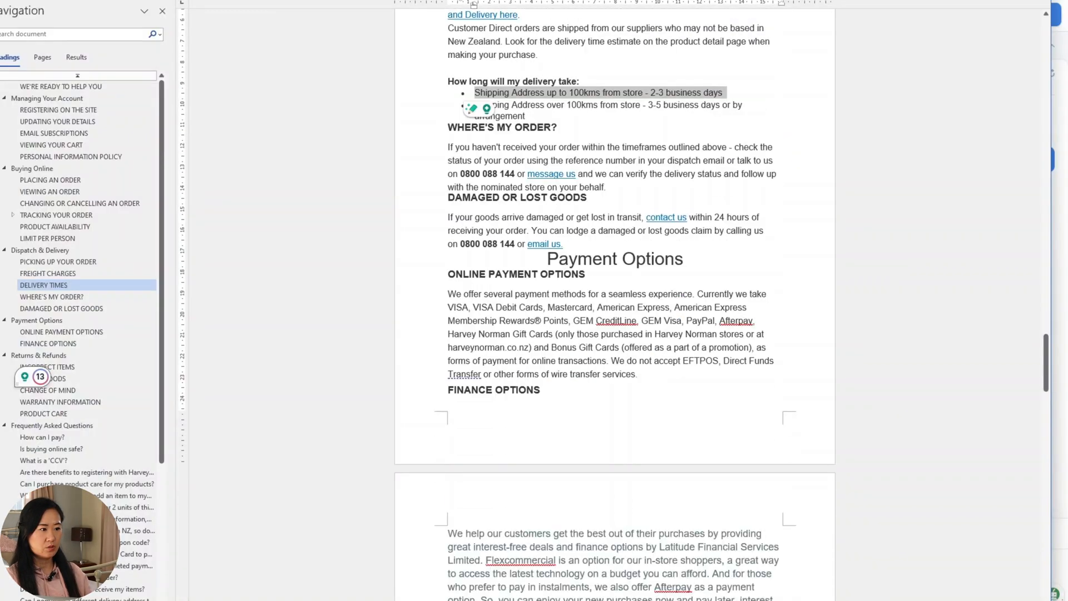
scroll(471, 109, "down", 1)
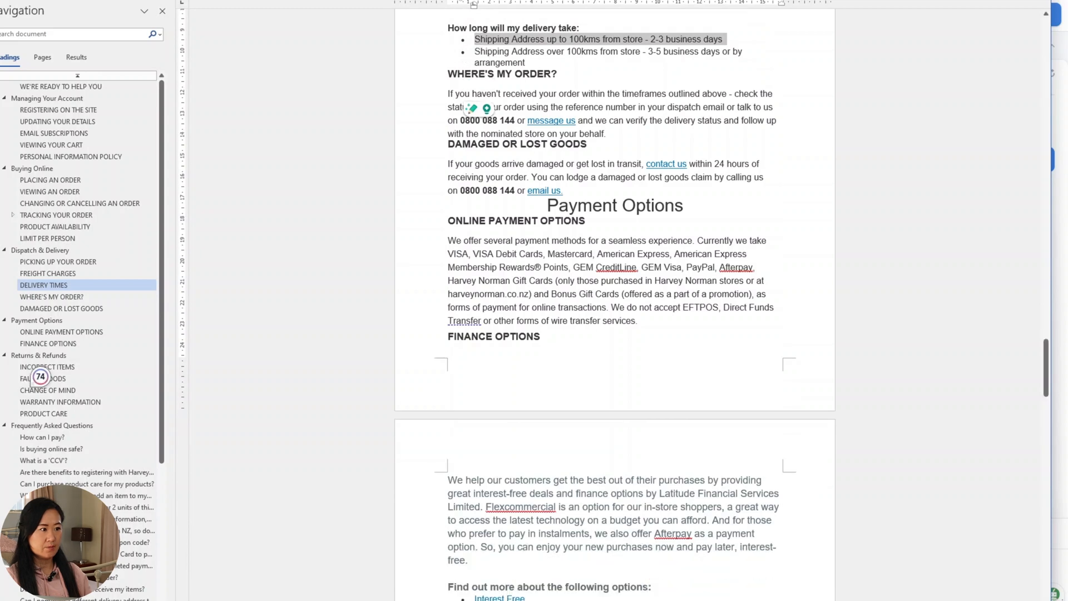
key("alt+Tab")
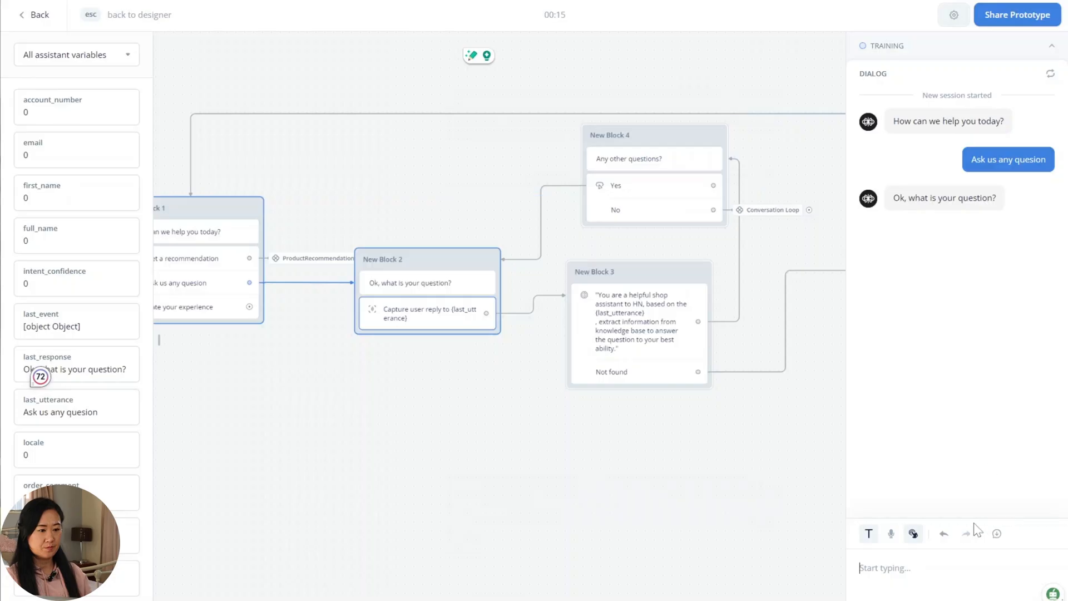
Step: Ask the prototype "I have received damaged goods, what should I do?" and return to the designer
type("I have rece")
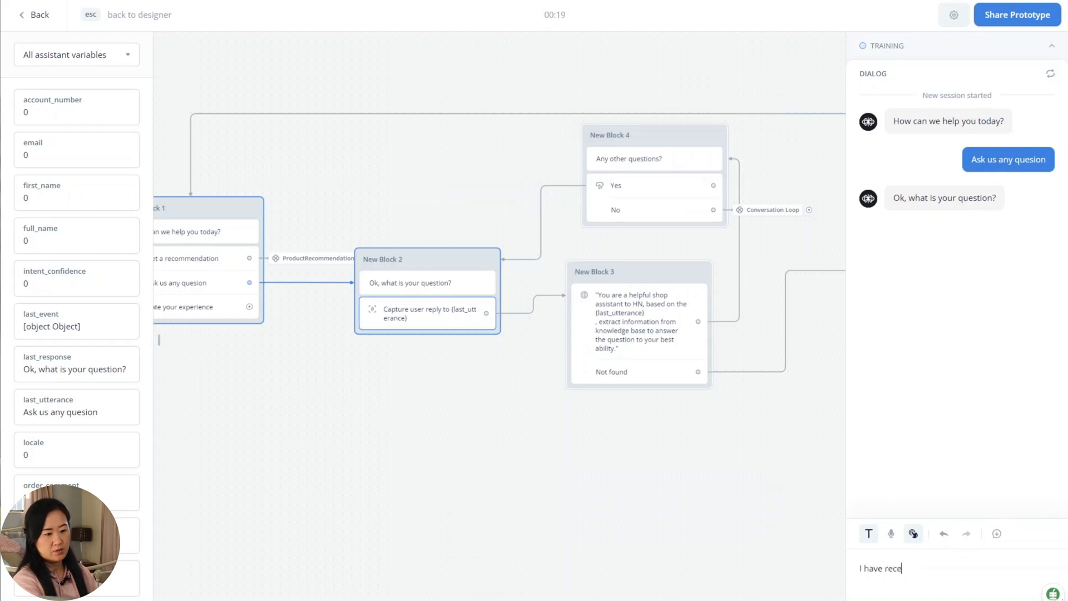
type("ived damaged goods, what should I do?")
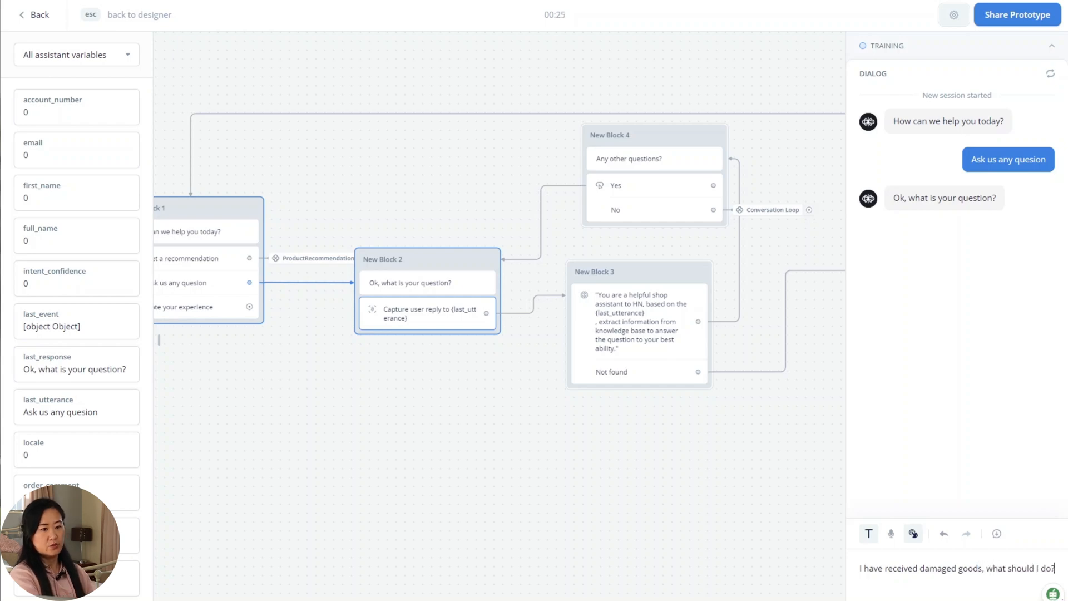
key("Return")
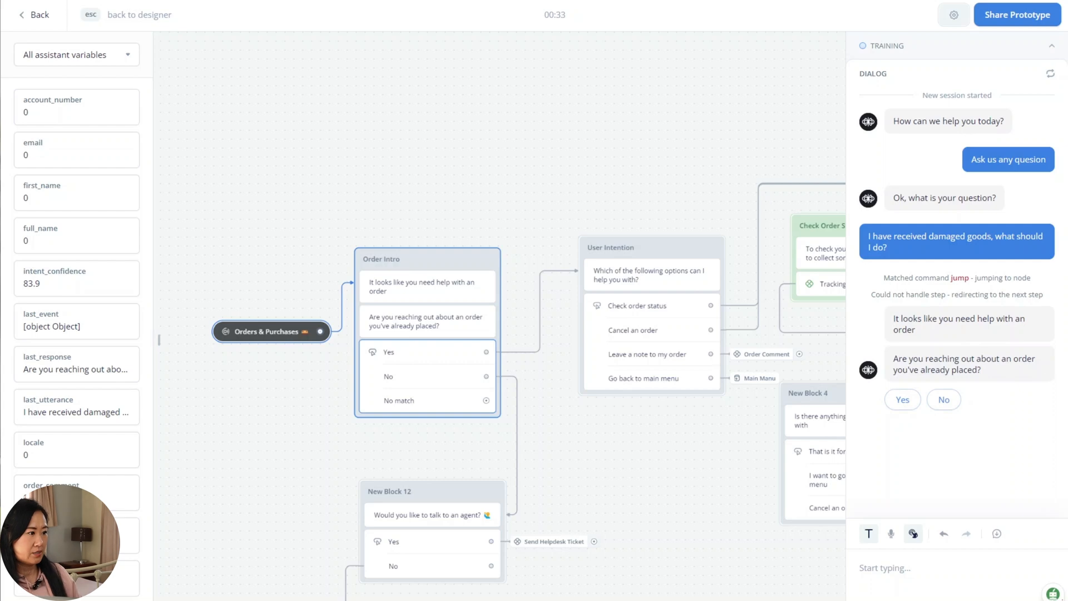
key("Escape")
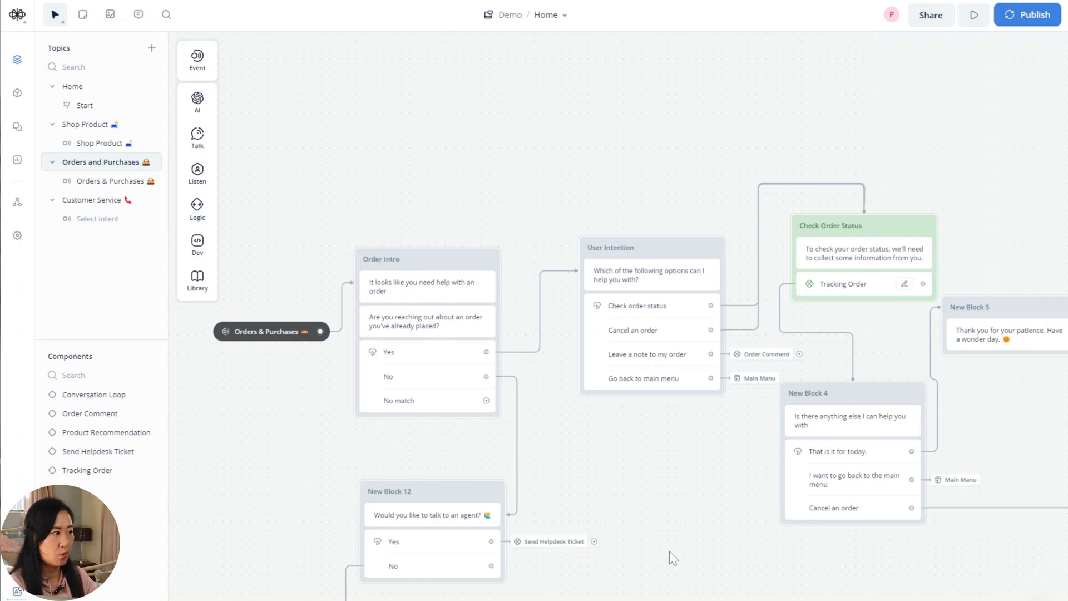
Step: Set the intent scoping of New Block 2's Capture step in the Customer Service topic to "Only intents in this step"
left_click_drag(741, 522, 640, 324)
left_click_drag(892, 547, 779, 540)
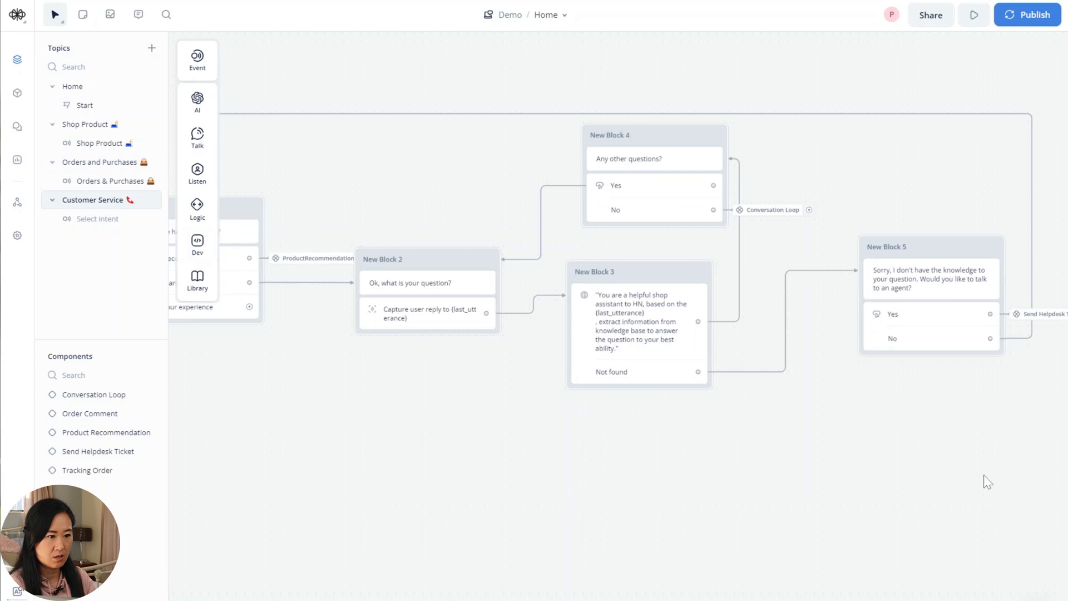
left_click(459, 328)
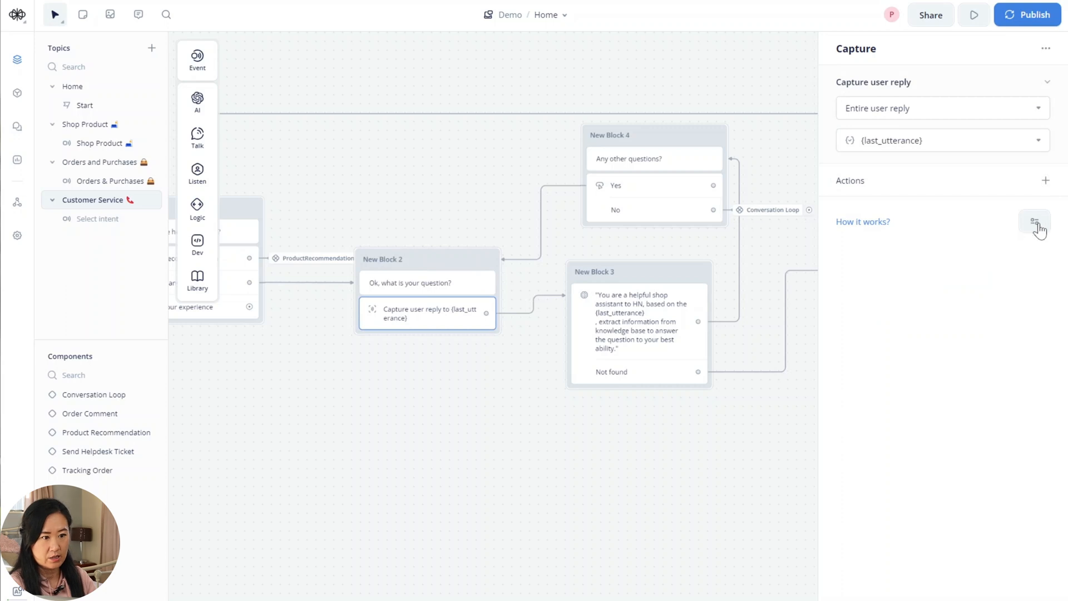
left_click(1036, 224)
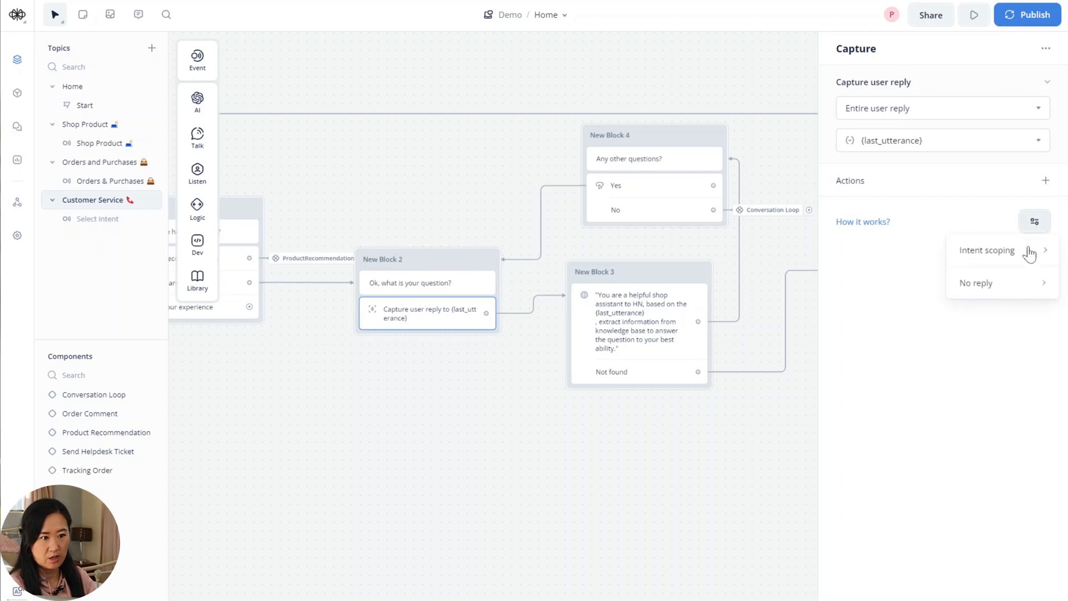
mouse_move(1025, 249)
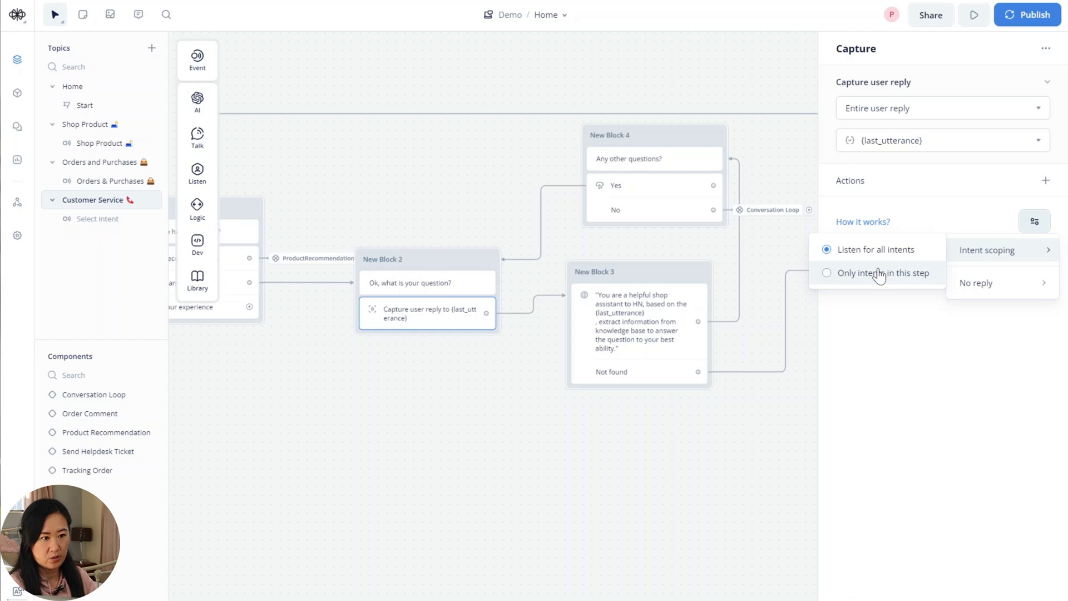
left_click(878, 274)
left_click_drag(425, 414, 444, 427)
Step: Run the prototype again from New Block 1 and choose the "Ask us any quesion" option
scroll(447, 414, "down", 1)
scroll(447, 413, "down", 1)
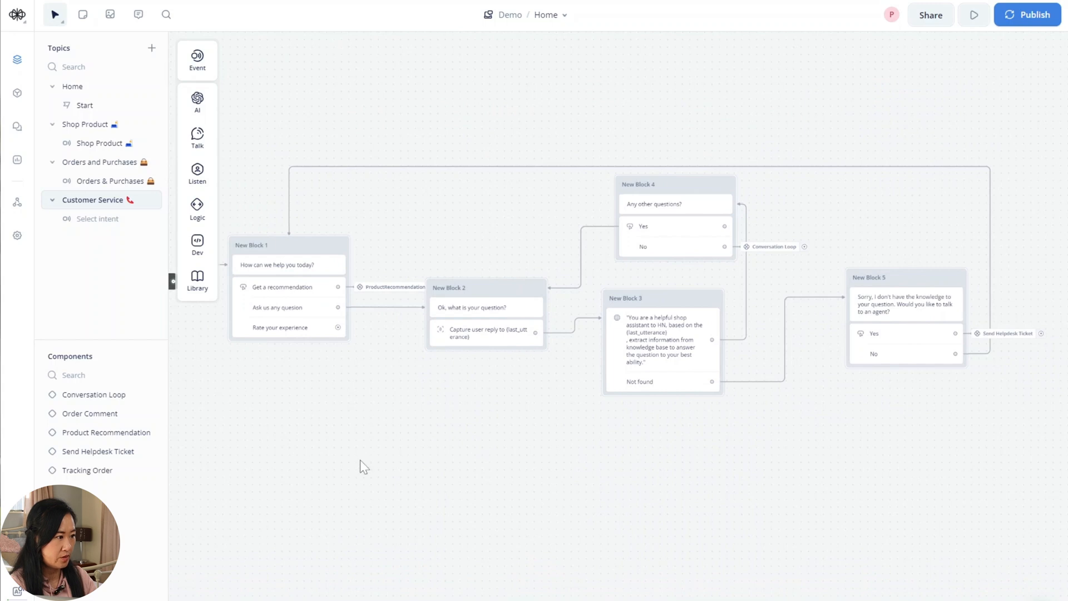
left_click_drag(359, 459, 413, 455)
mouse_move(386, 303)
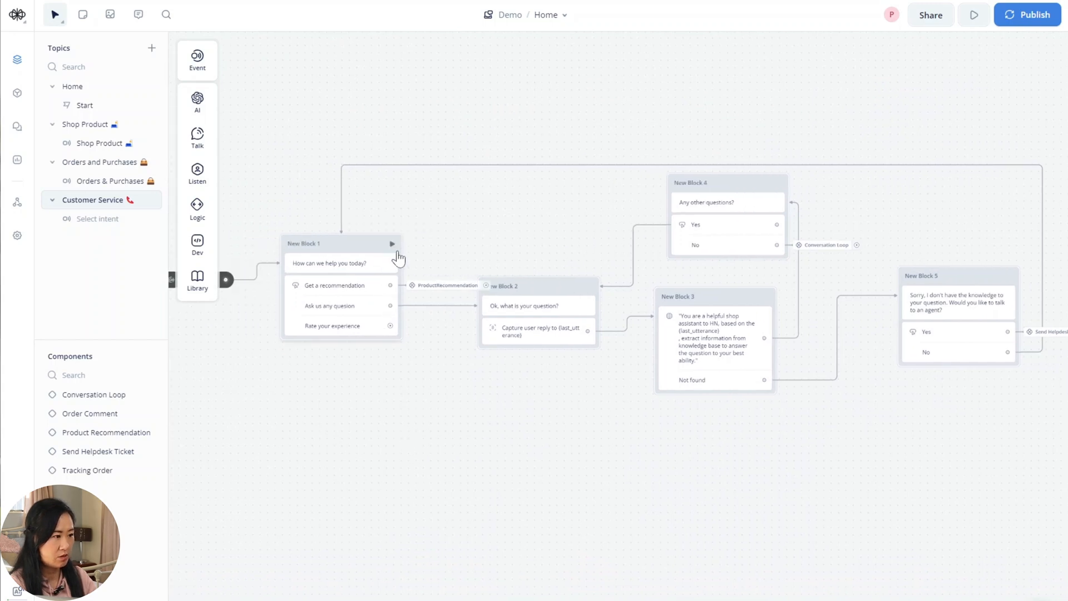
left_click(393, 244)
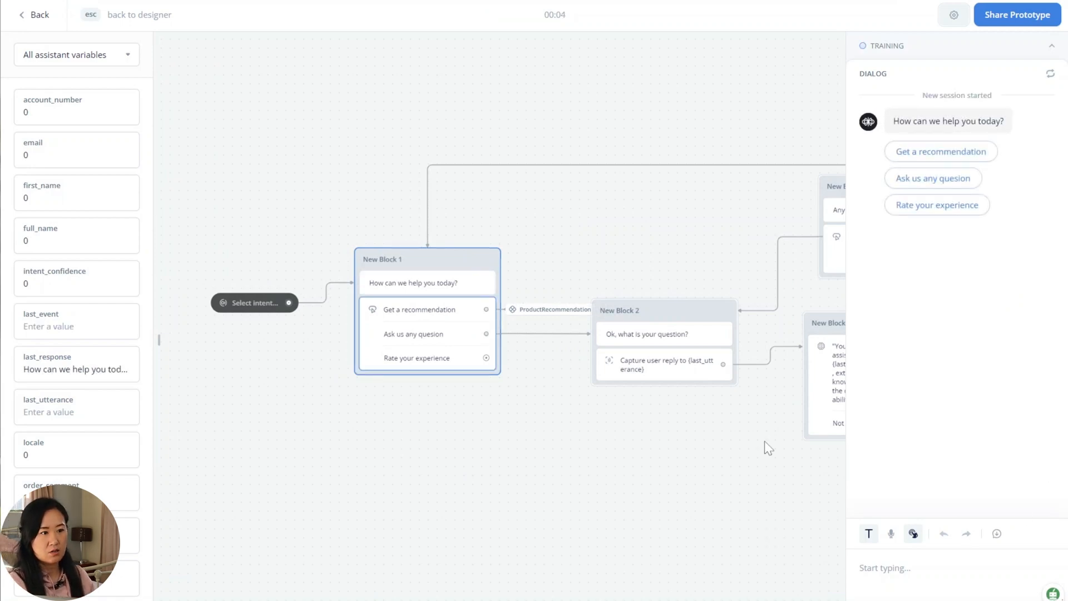
left_click(932, 178)
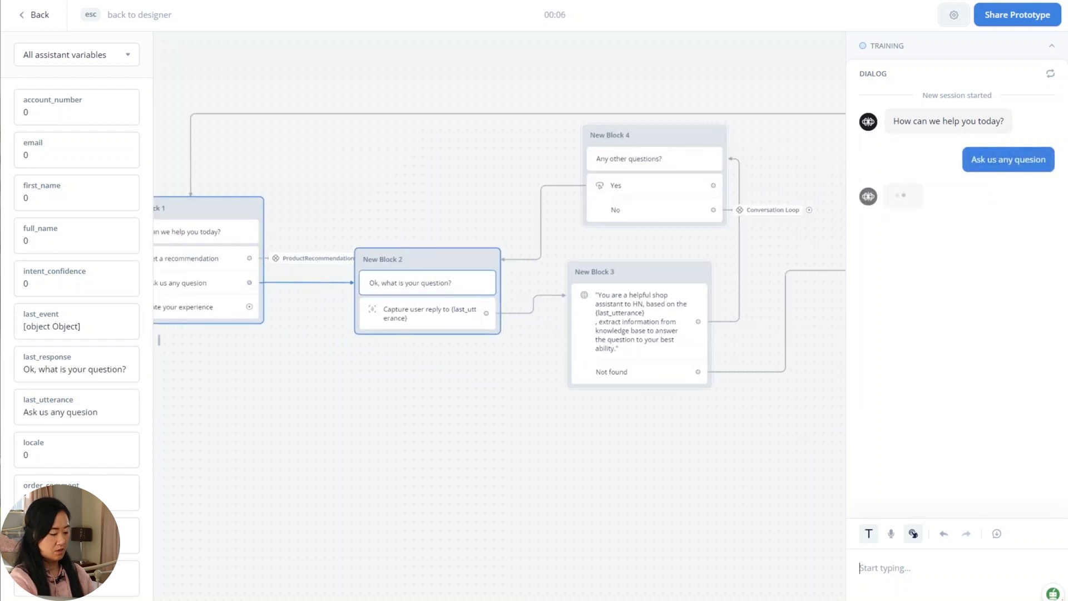
Step: Ask the prototype "I have received a damaged item, what should I do?"
type("I have received a damaged item, what shou")
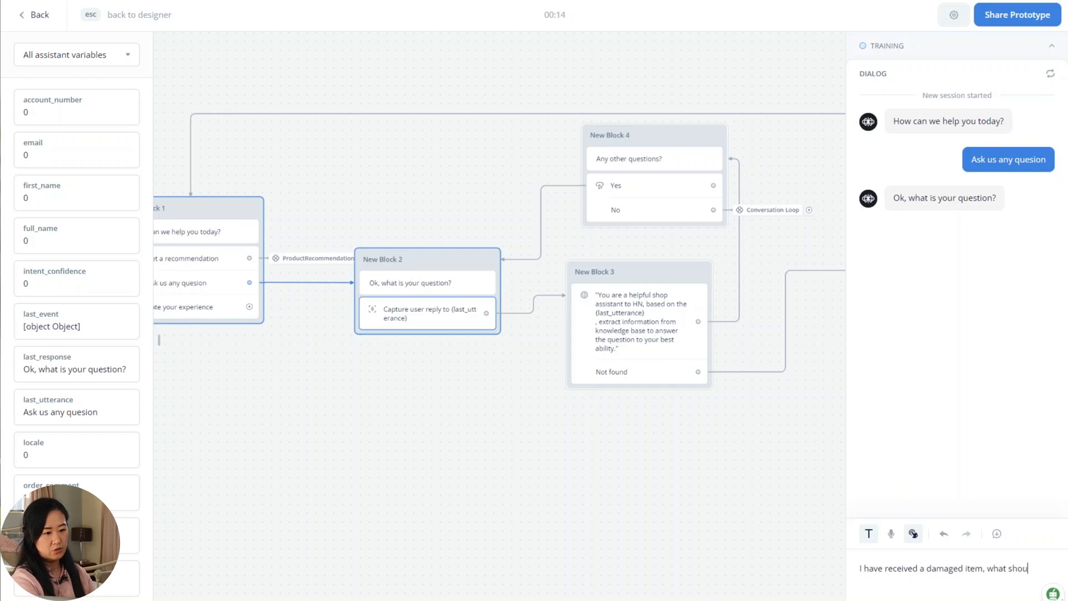
type("?")
key("Return")
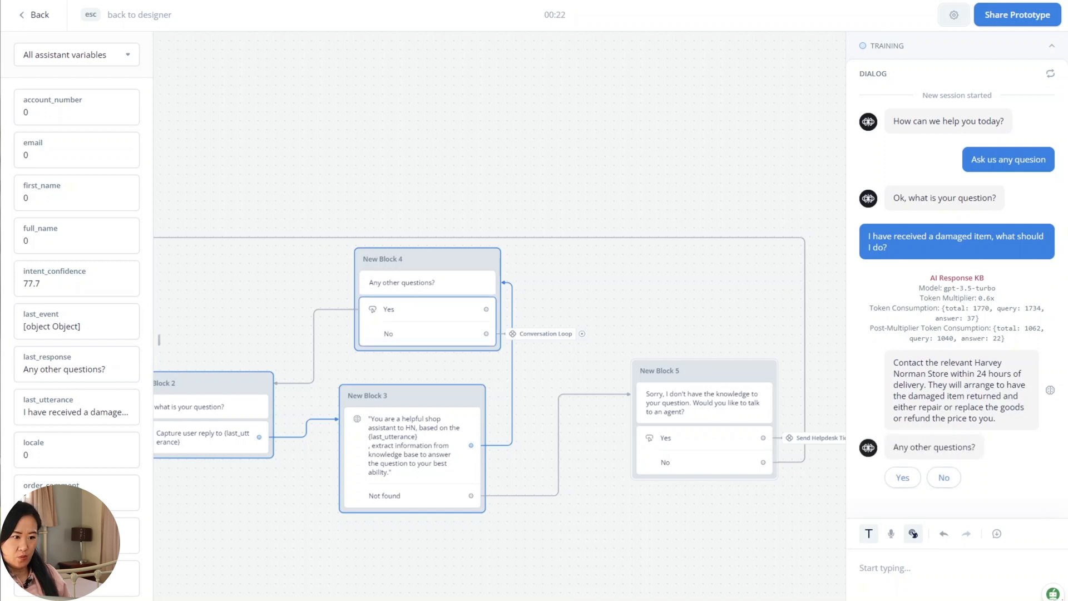
Step: Answer Yes to having other questions and ask "Do you provide finance options for purchase"
left_click(902, 477)
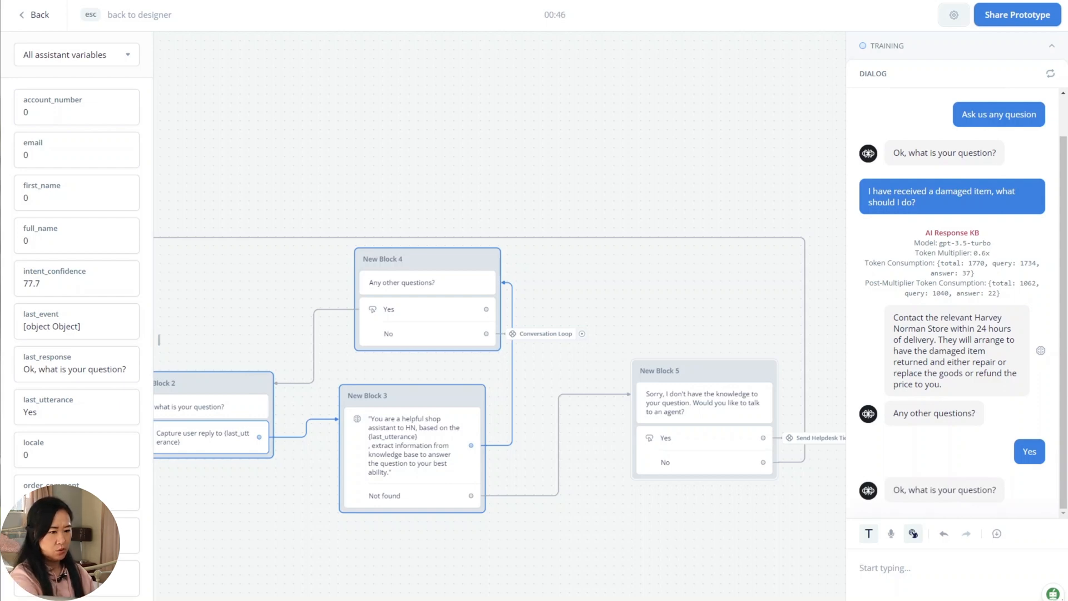
type("Do you provide finance options for purchase")
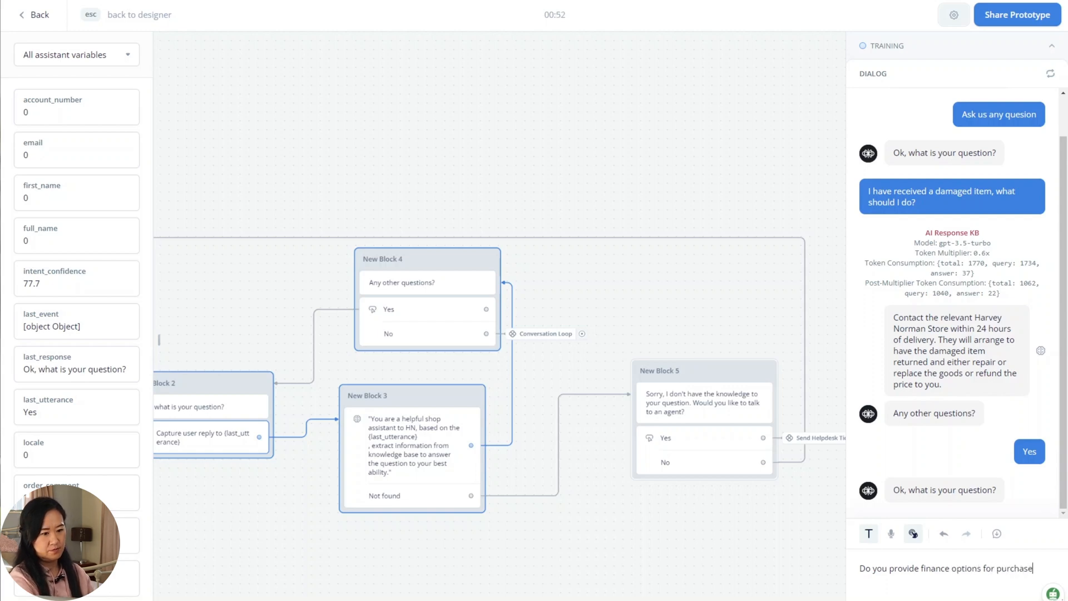
key("Return")
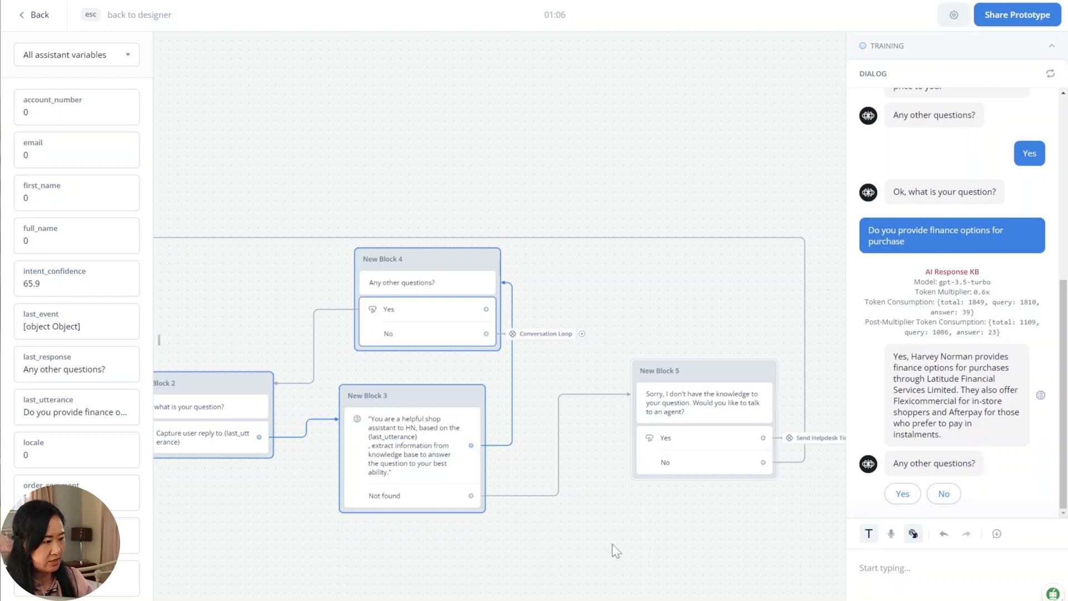
Step: Compare the finance answer with the Finance Options section in the Word document, and return to the Voiceflow designer
key("alt+Tab")
scroll(615, 278, "down", 1)
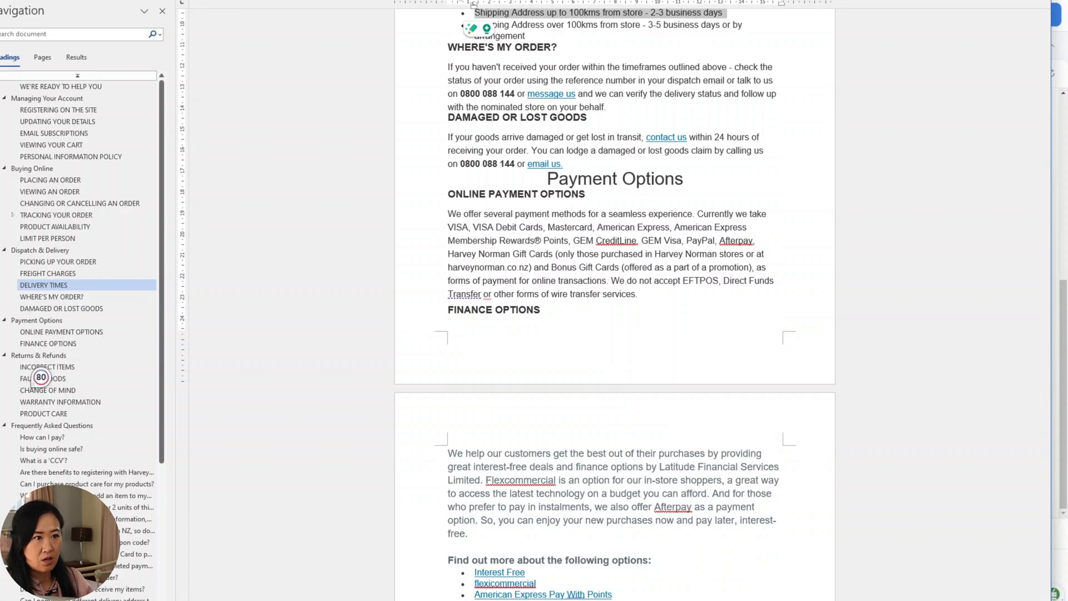
key("alt+Tab")
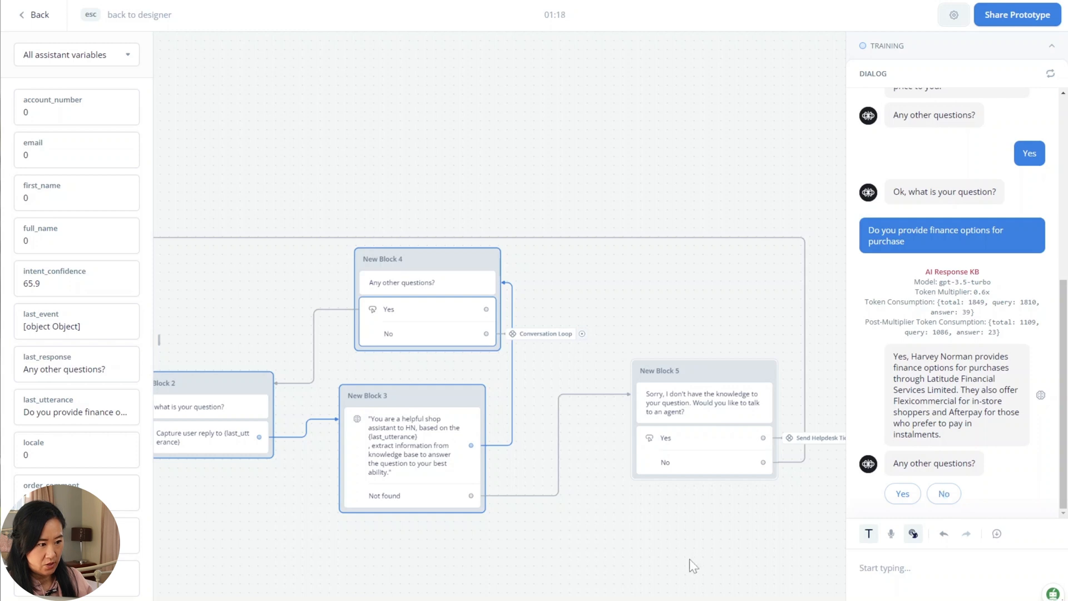
scroll(675, 561, "down", 1)
left_click(42, 15)
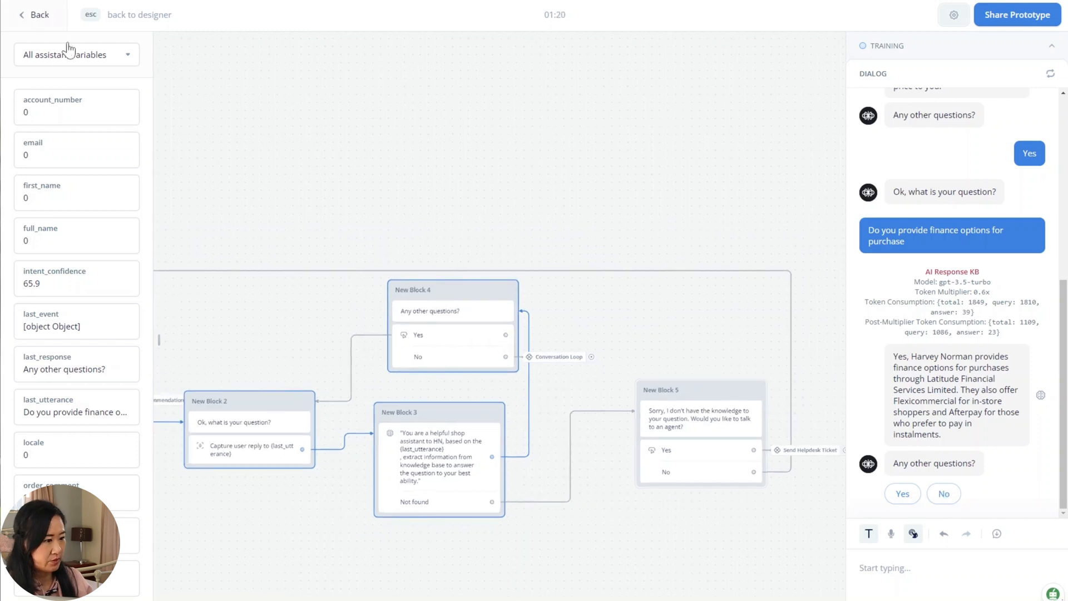
Step: Link the "Rate your experience" button in New Block 1 to a new block below it containing a Text step
left_click_drag(481, 429, 522, 515)
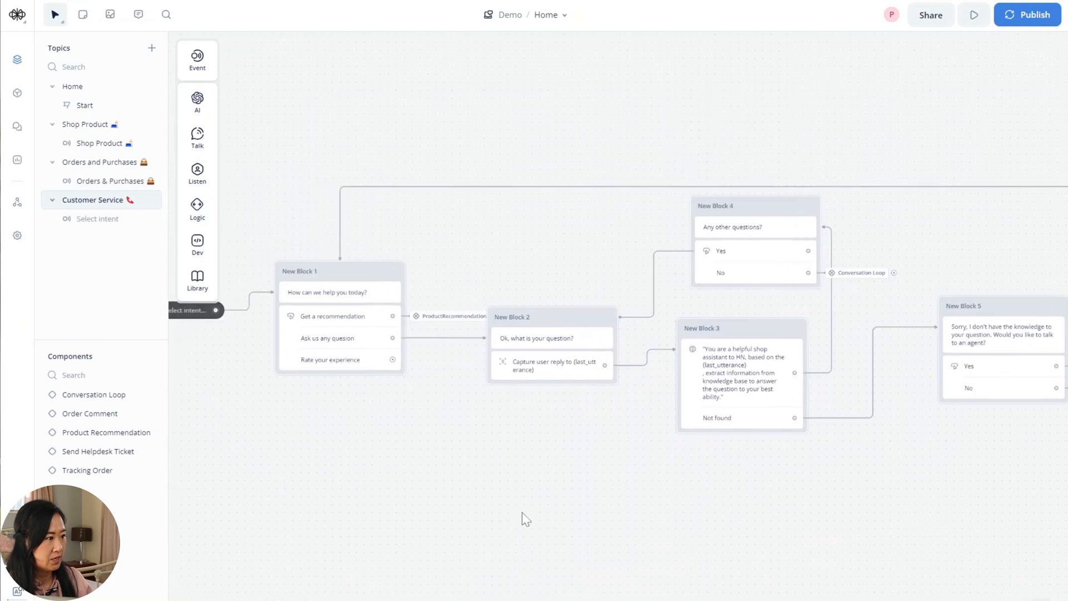
left_click_drag(382, 460, 456, 464)
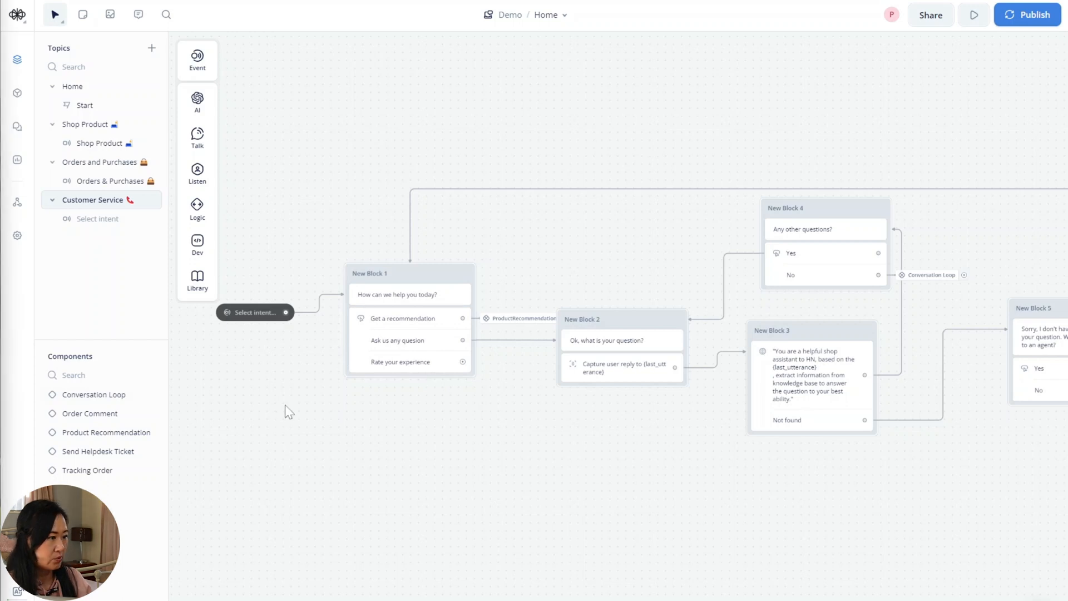
left_click_drag(463, 362, 404, 450)
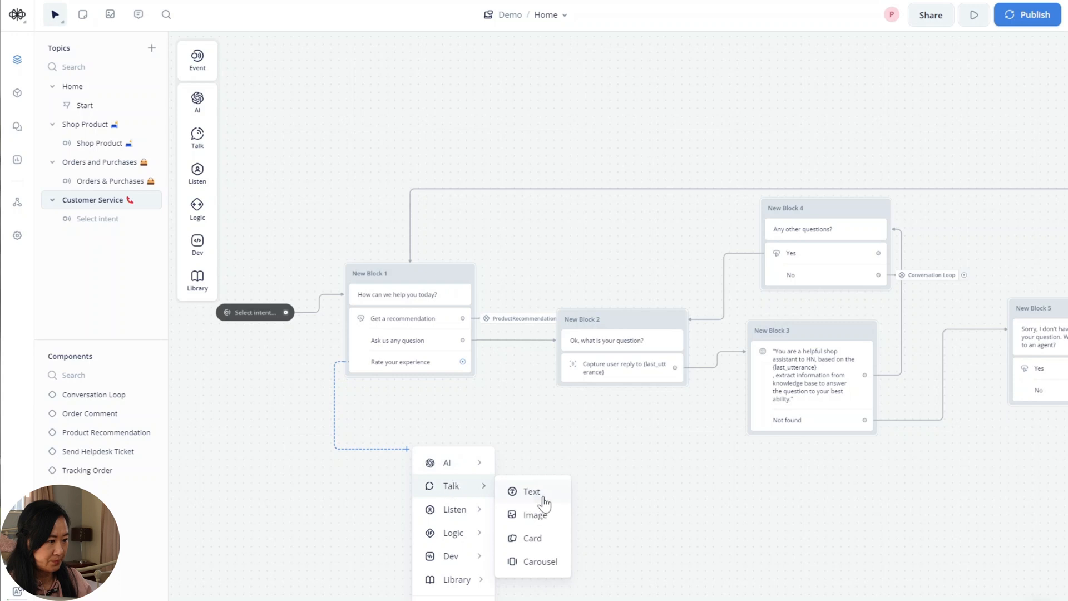
left_click(531, 490)
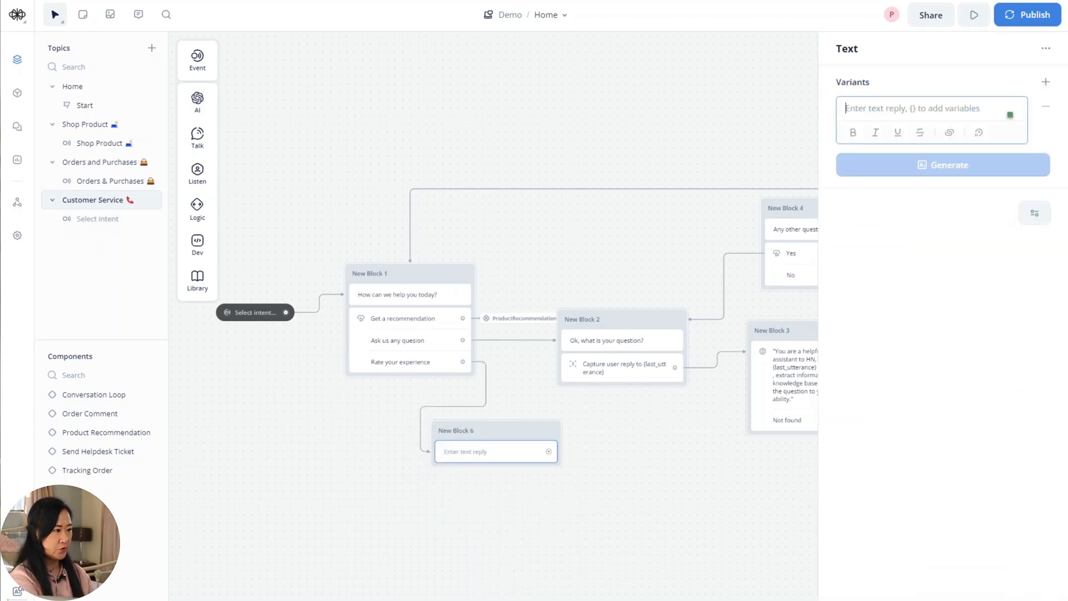
Step: Set New Block 6's text to "How do you rate your experience today on a scale of one to five. Five being the best?"
type("G")
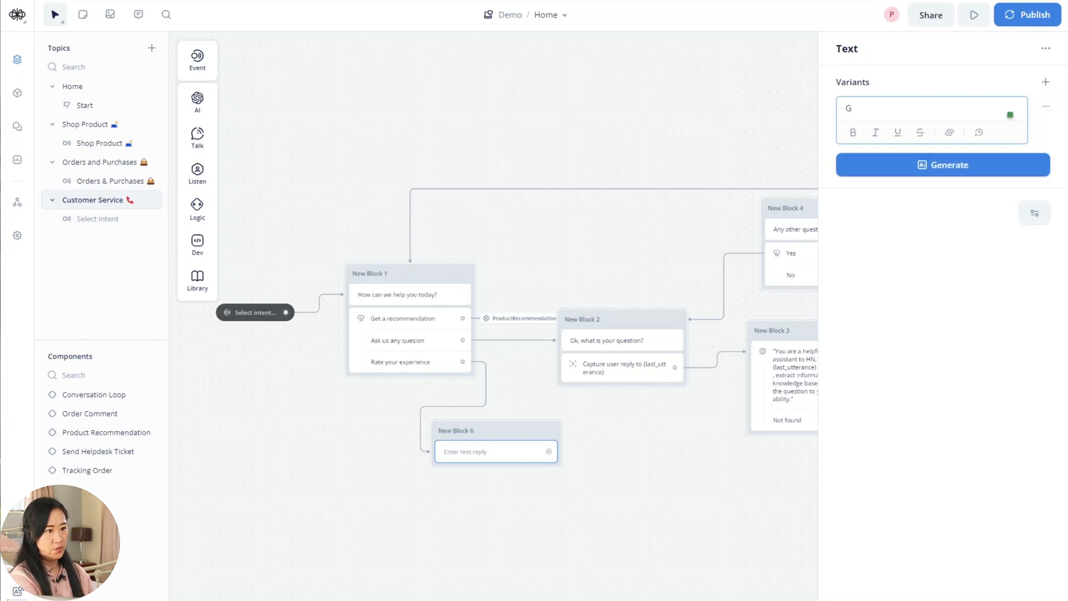
key("BackSpace")
type("How")
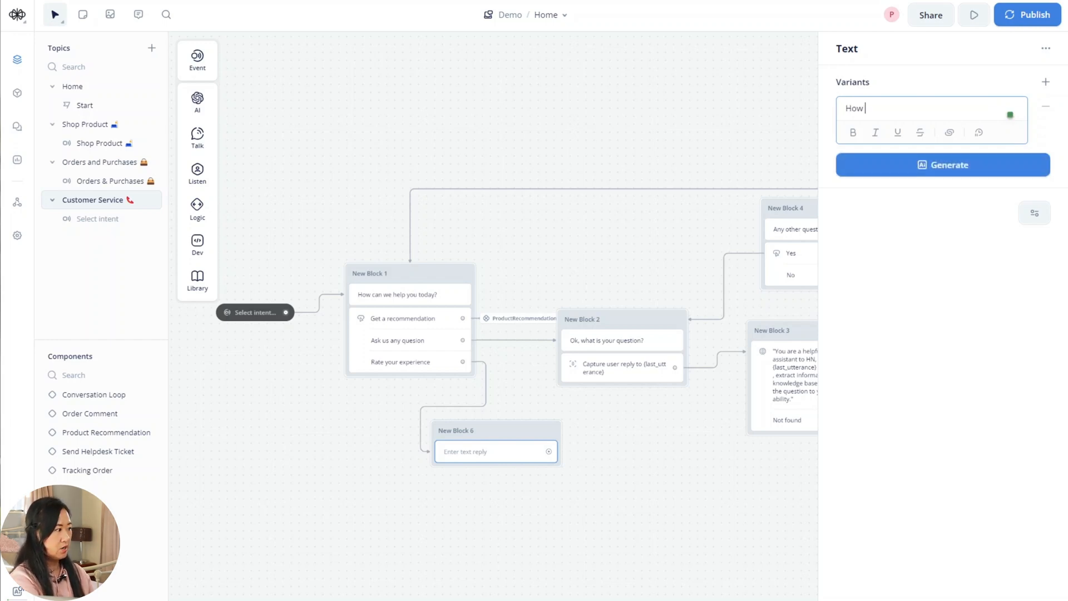
type(" do you rate your ")
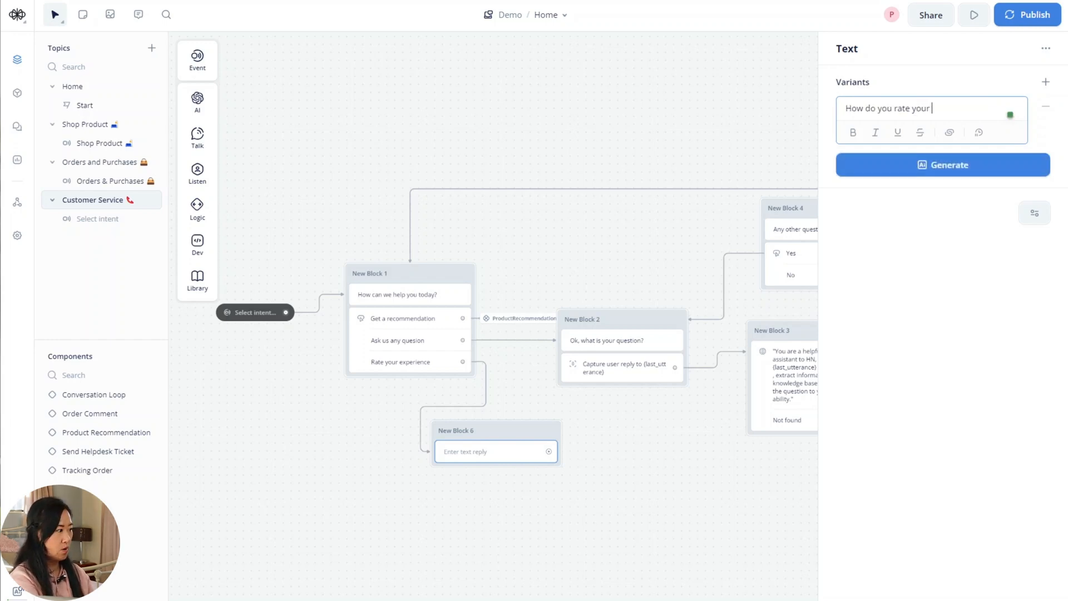
type("experience ")
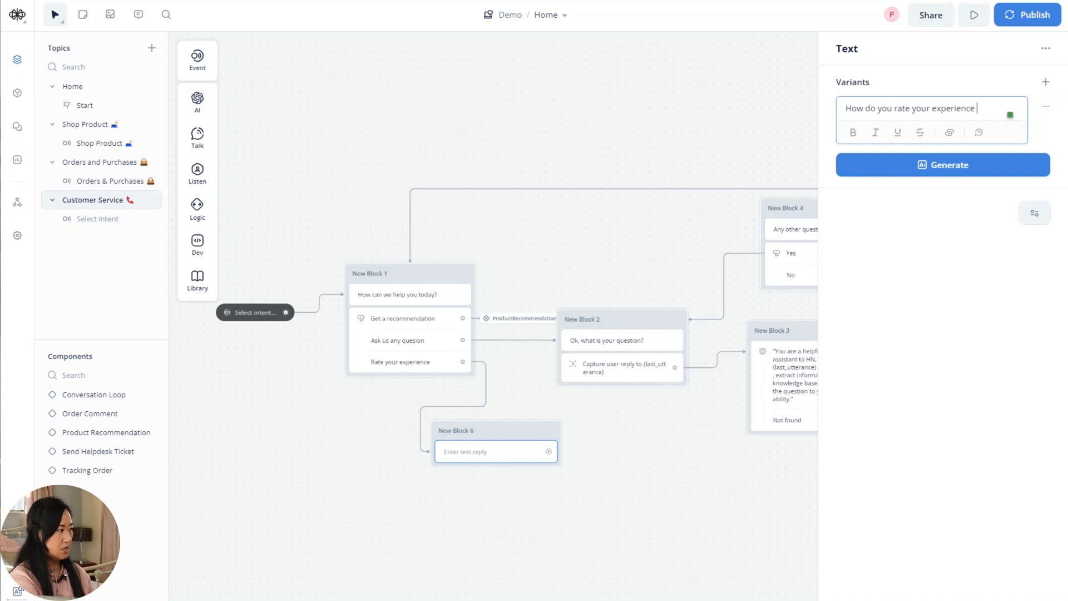
type("today on")
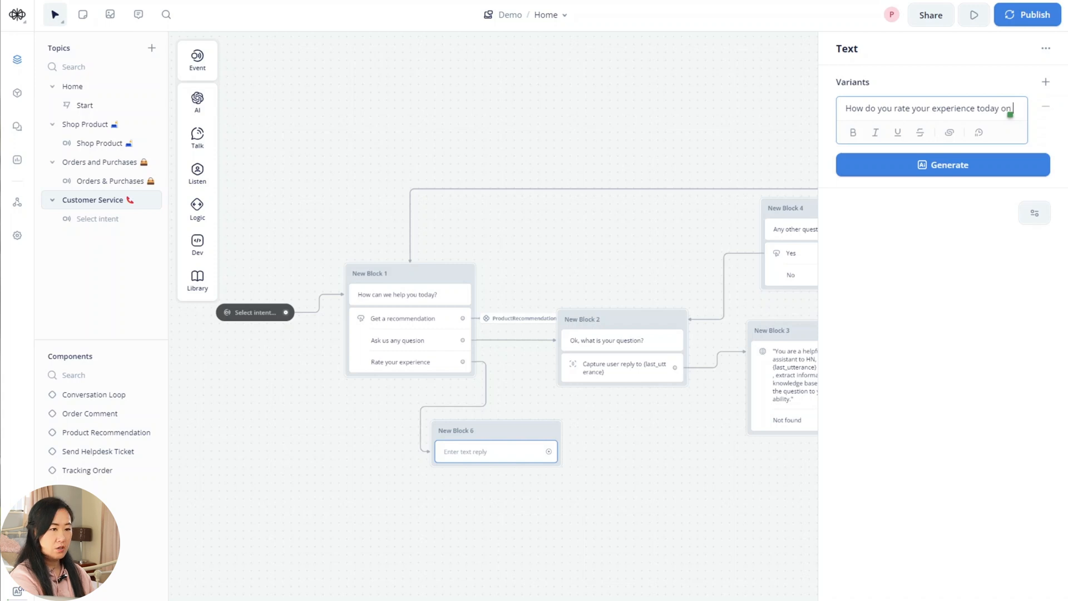
type(" a scale")
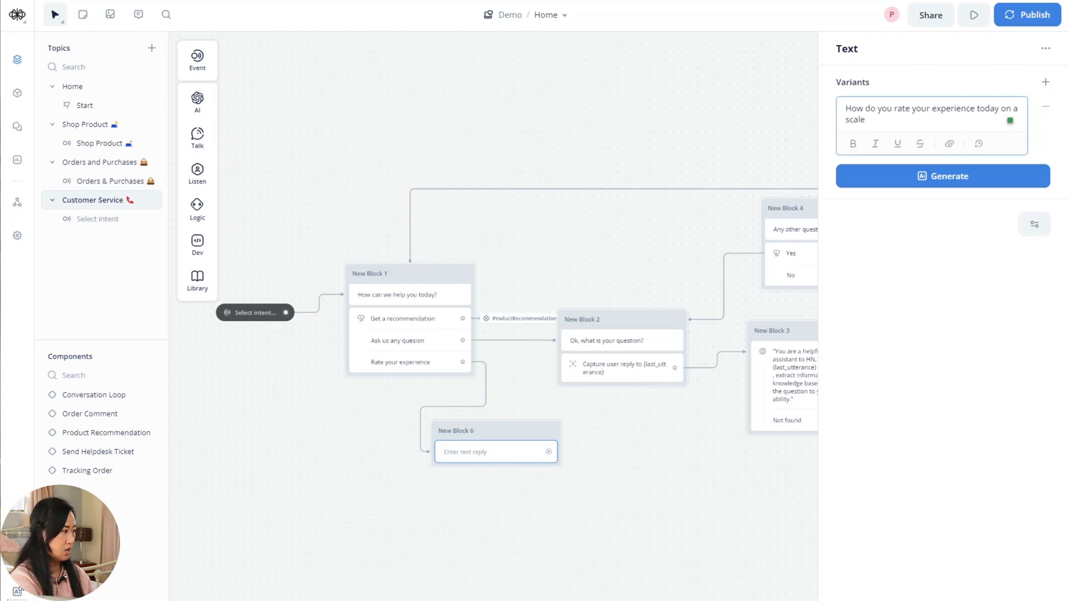
type(" of one to f")
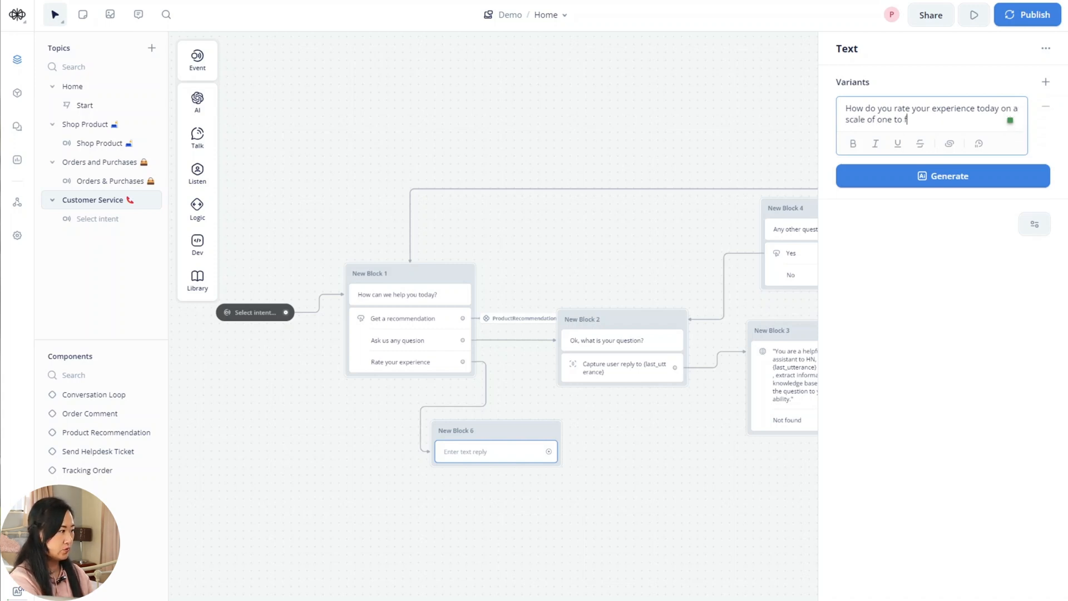
type("ive. Five being t")
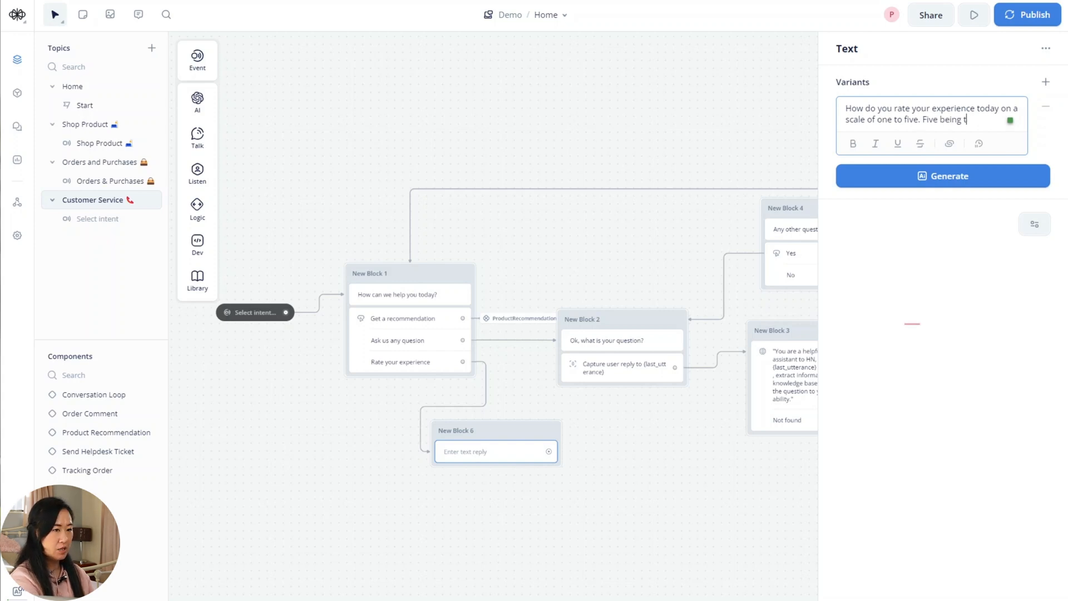
type("he best?")
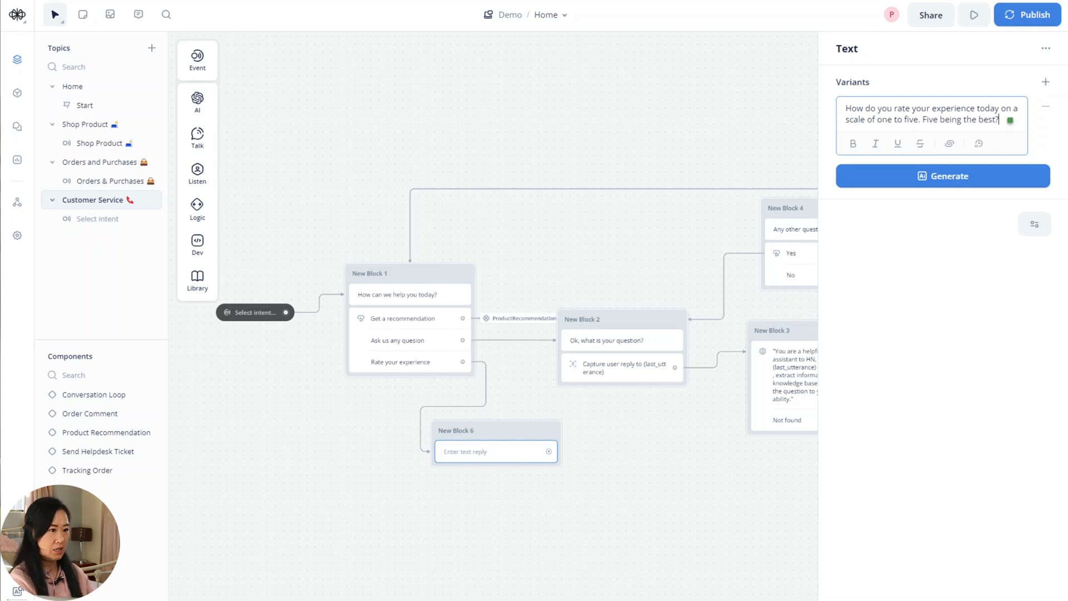
left_click(912, 336)
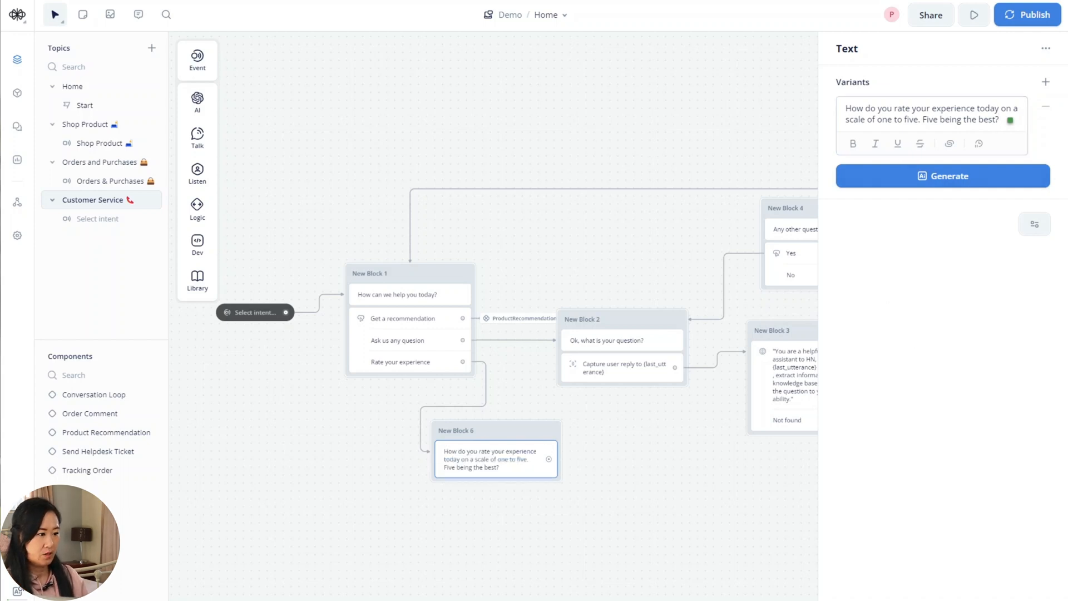
left_click(527, 597)
Step: Place New Block 6 directly below New Block 1 and add a Buttons step to it with a first button labelled 1
left_click_drag(503, 436, 409, 441)
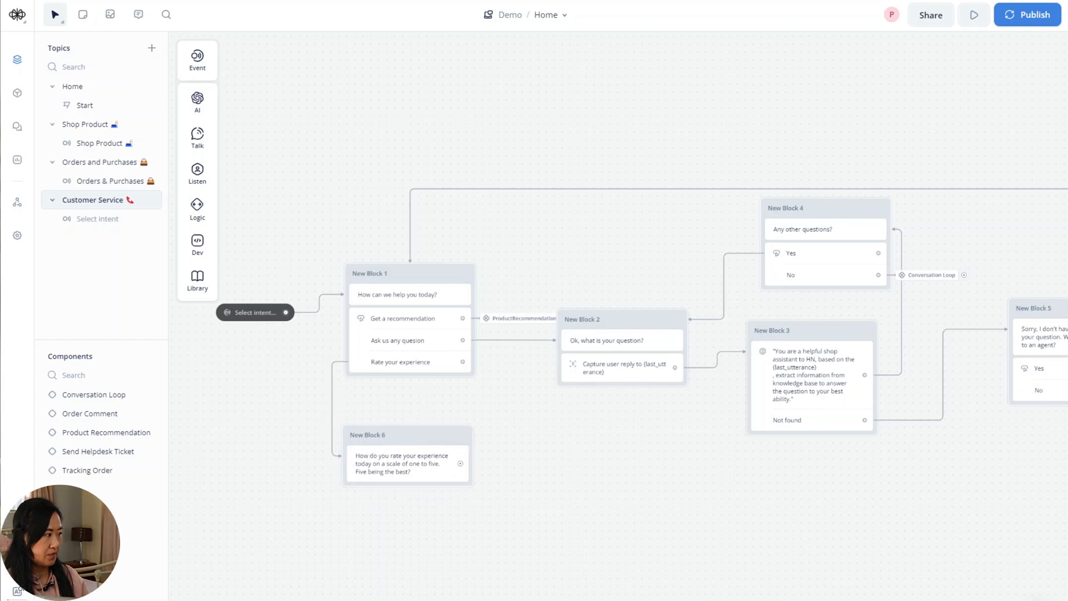
mouse_move(197, 169)
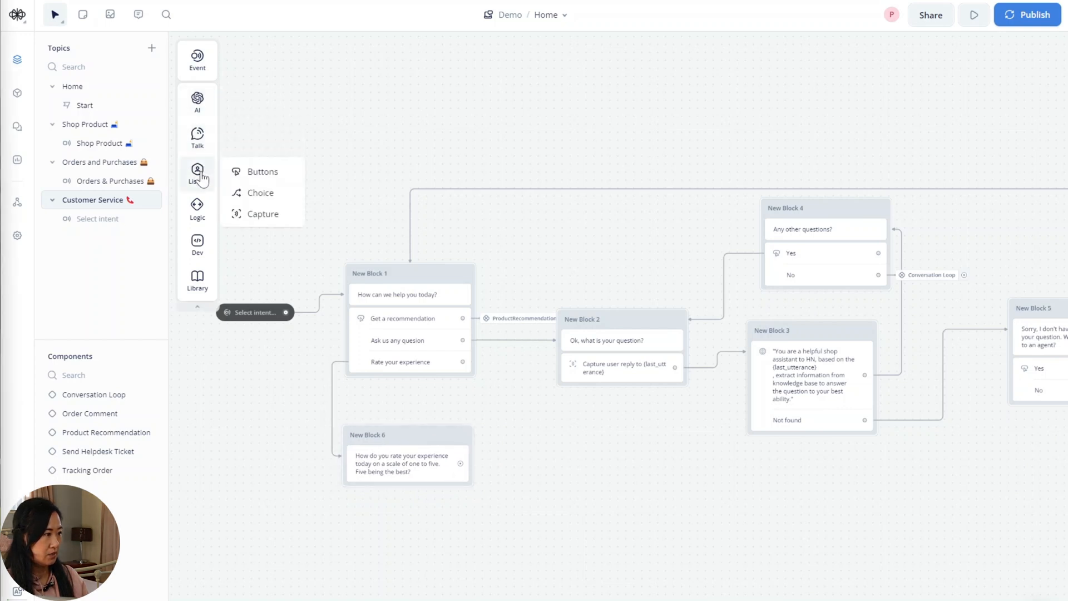
left_click_drag(274, 168, 407, 498)
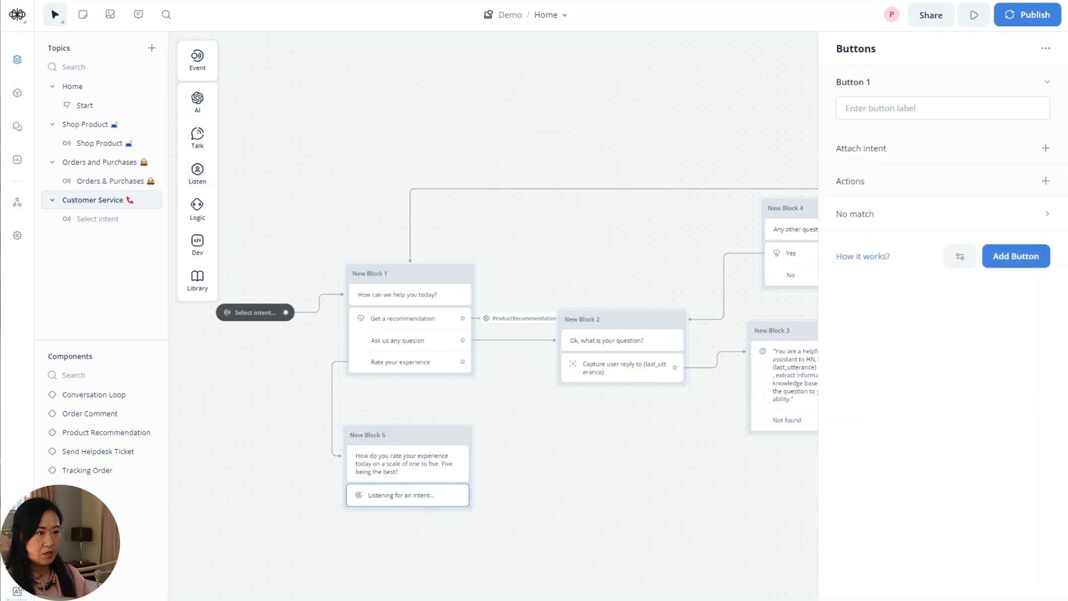
left_click(894, 108)
type("1")
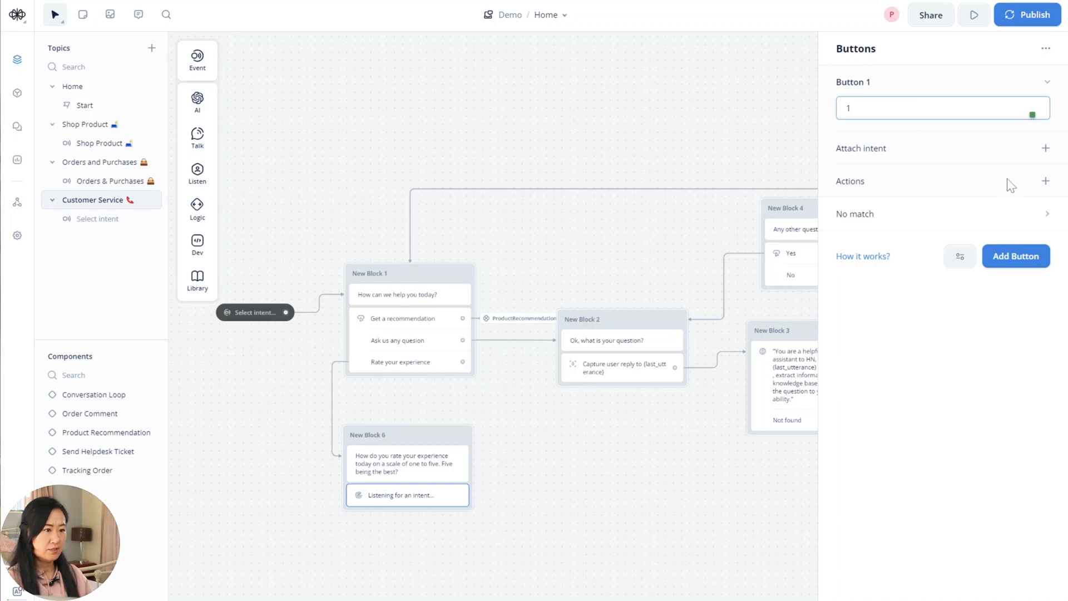
Step: Give button 1 a Set variable action that creates the variable rating_number and sets it to 1
mouse_move(1009, 185)
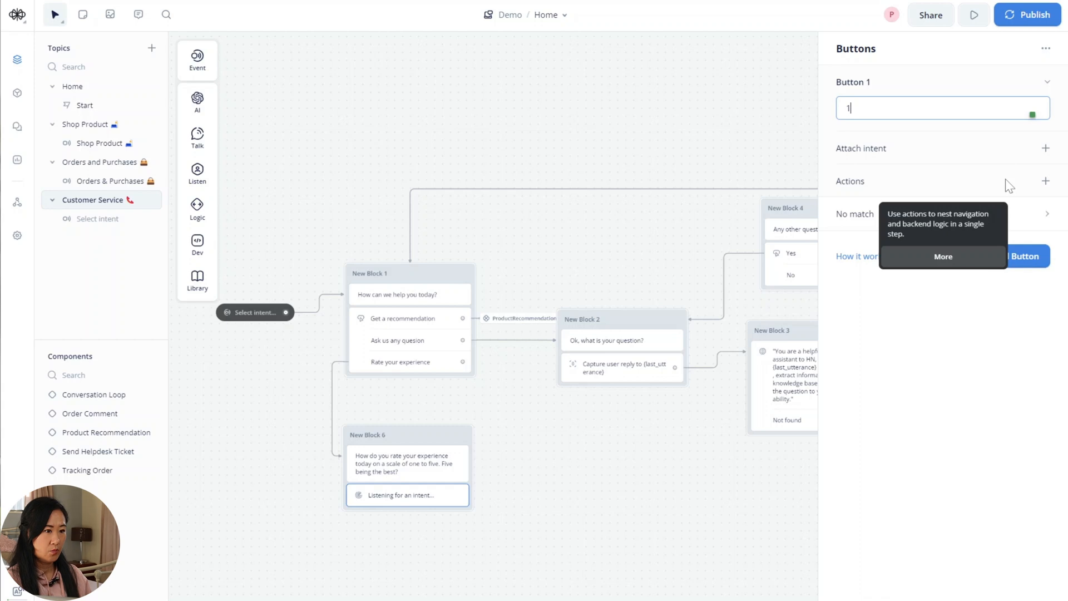
left_click(1045, 180)
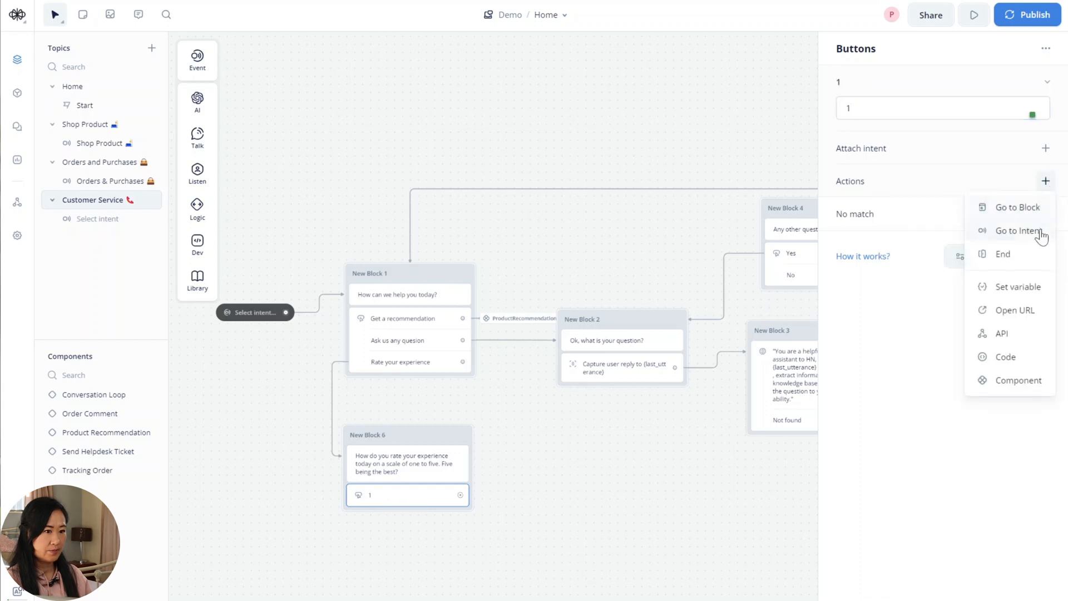
left_click(1025, 292)
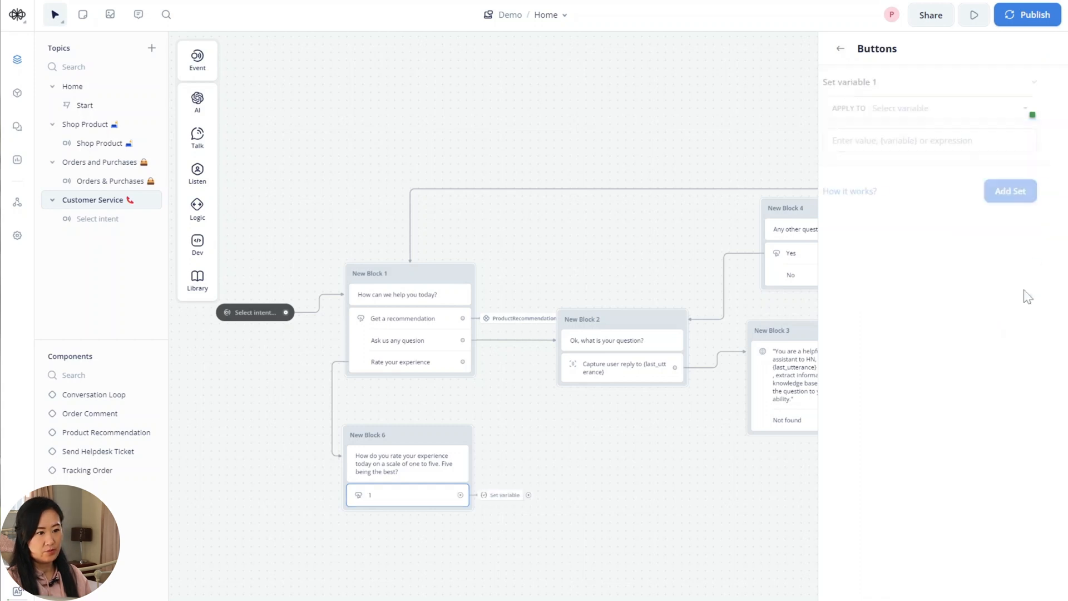
left_click(942, 109)
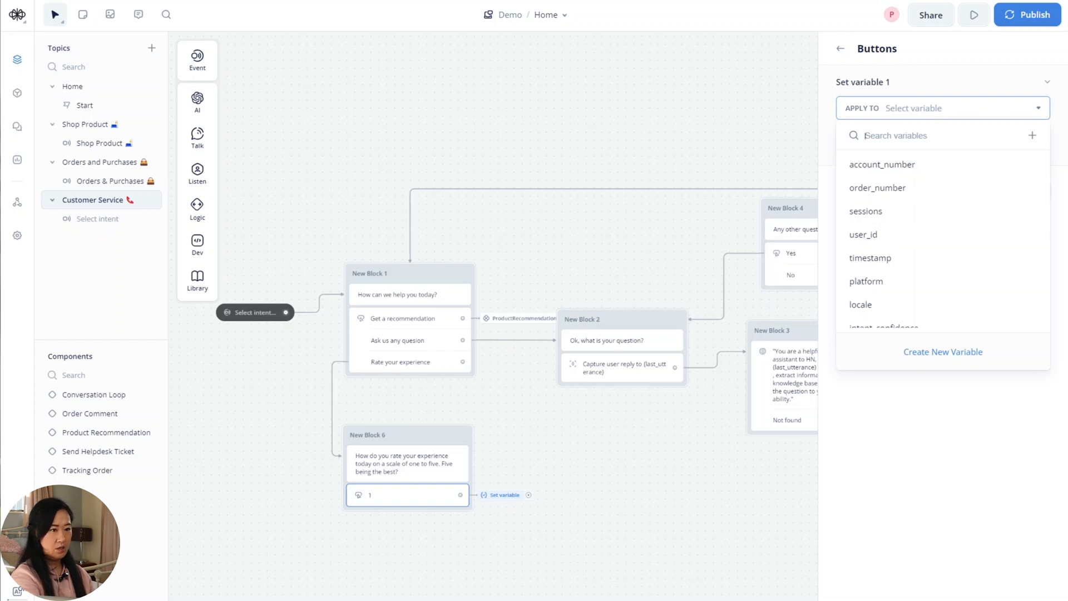
type("rating")
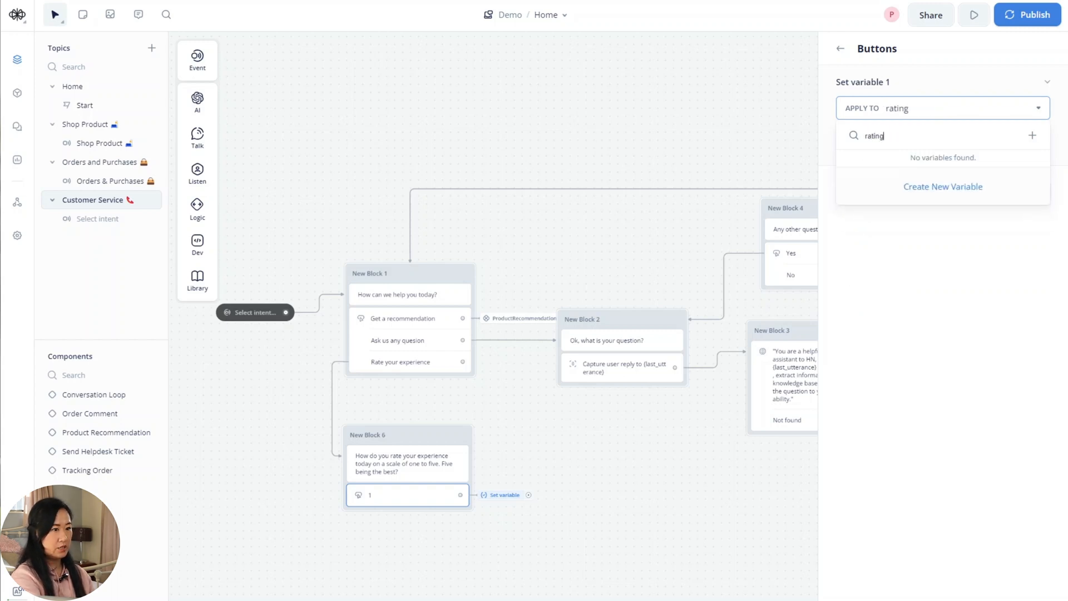
type("_number")
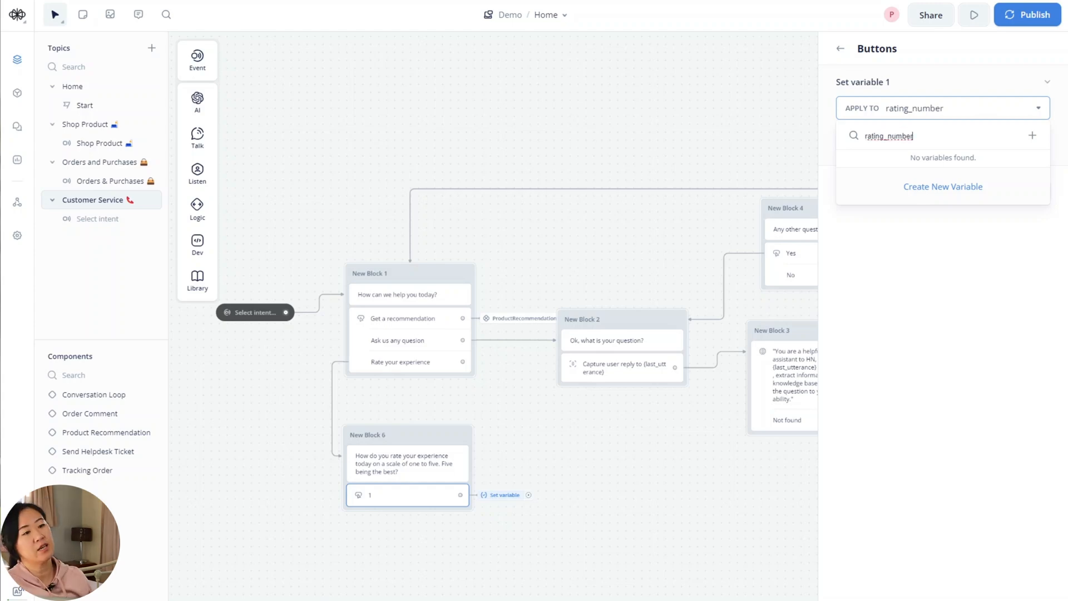
left_click(952, 188)
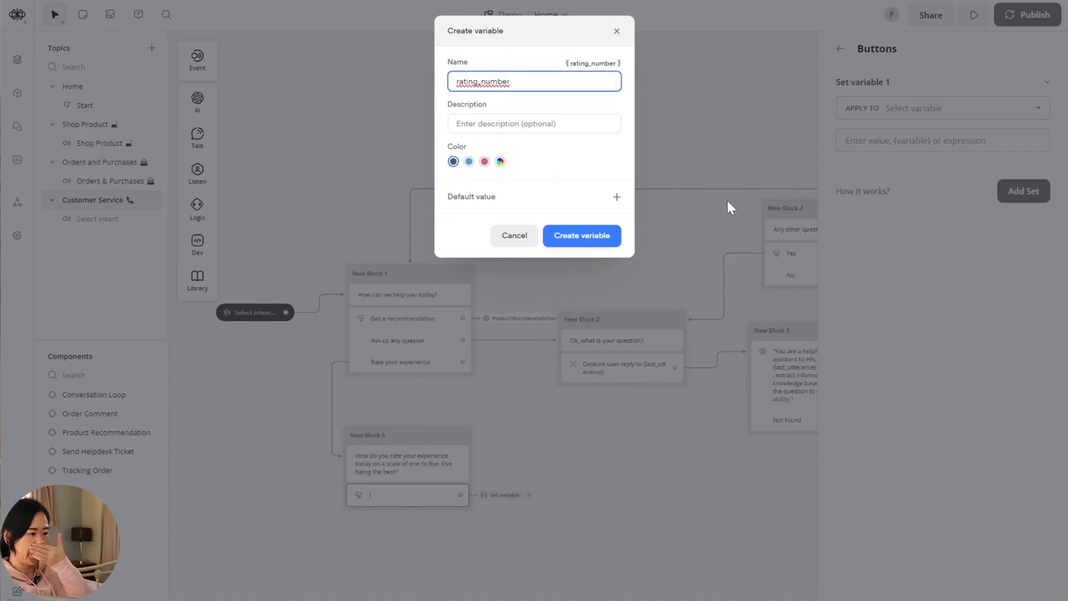
left_click(582, 236)
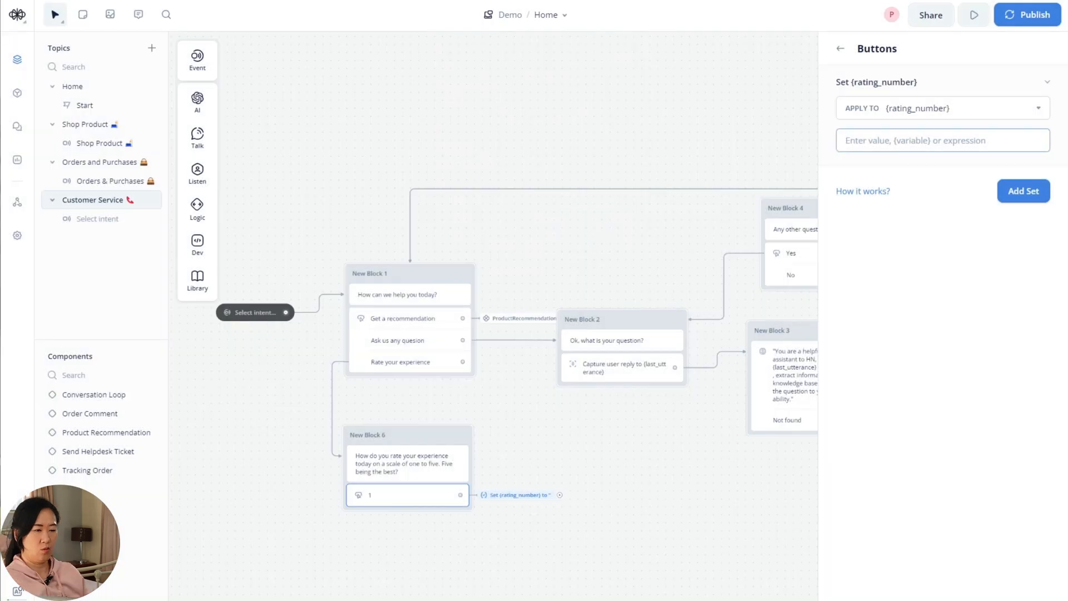
type("1")
left_click(1022, 191)
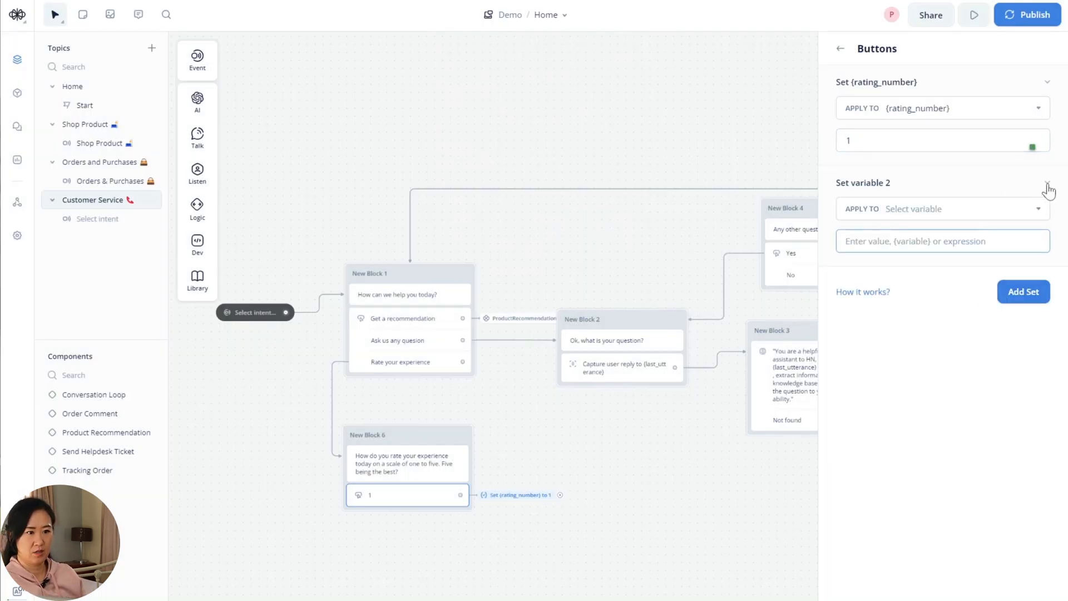
left_click(1047, 184)
right_click(977, 195)
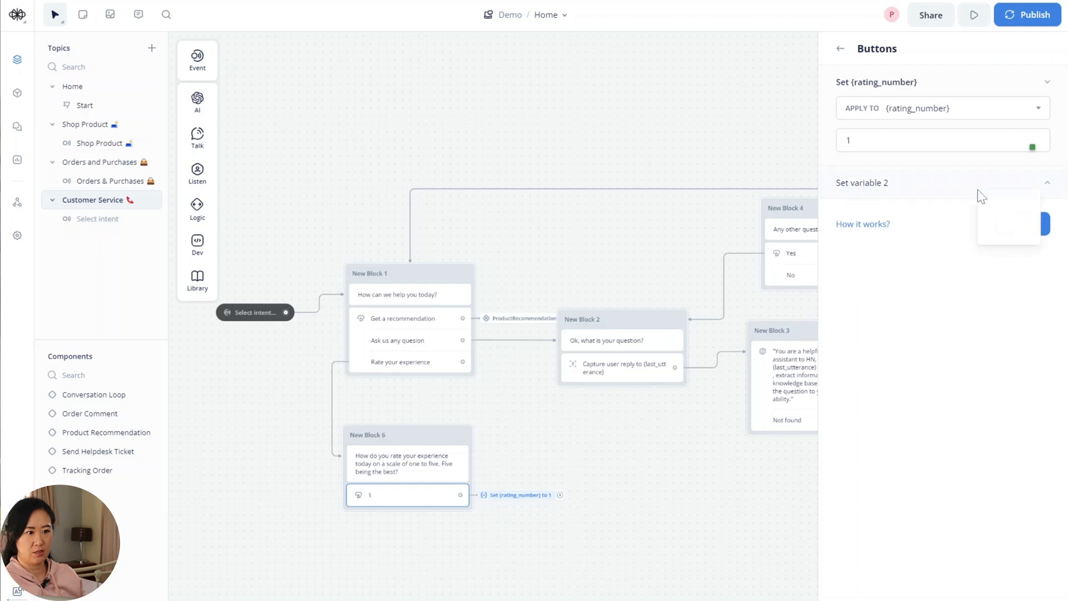
left_click(997, 238)
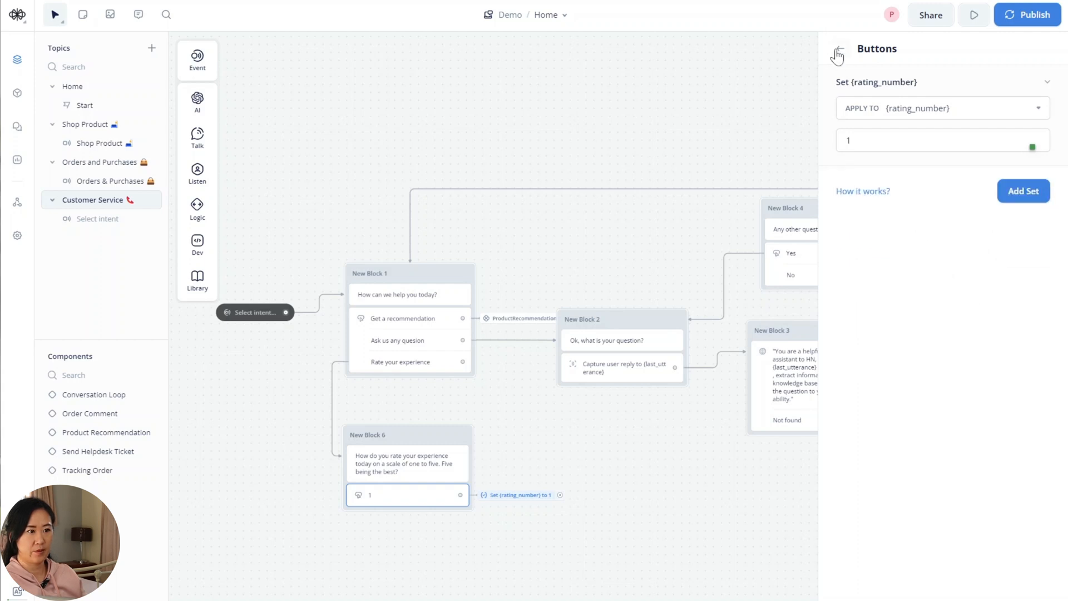
Step: Add a second button labelled 2 with a Set variable action that sets rating_number to 2
left_click(838, 49)
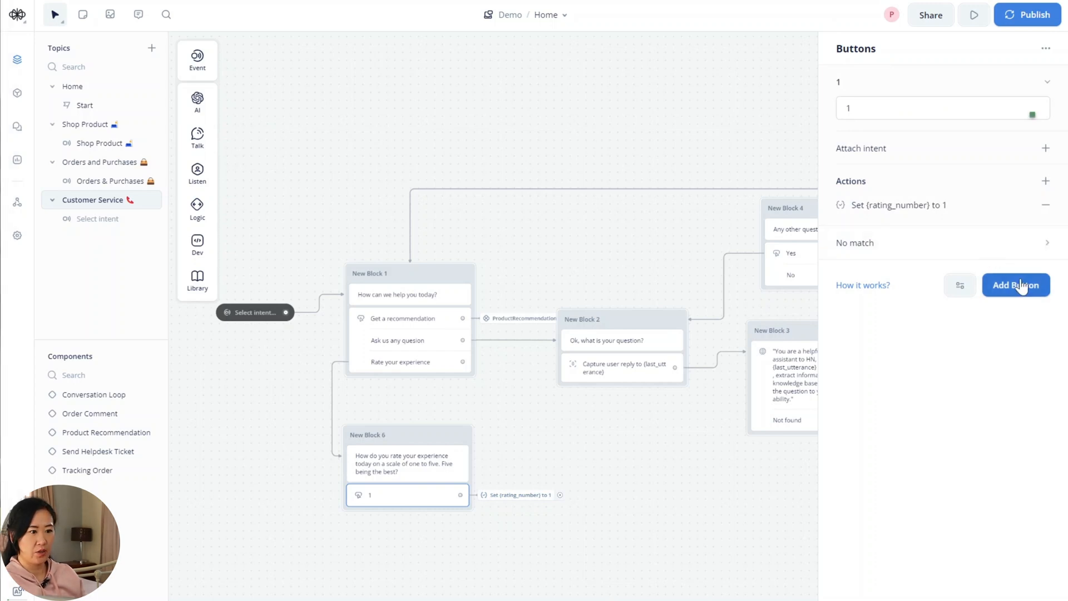
left_click(1016, 285)
type("2")
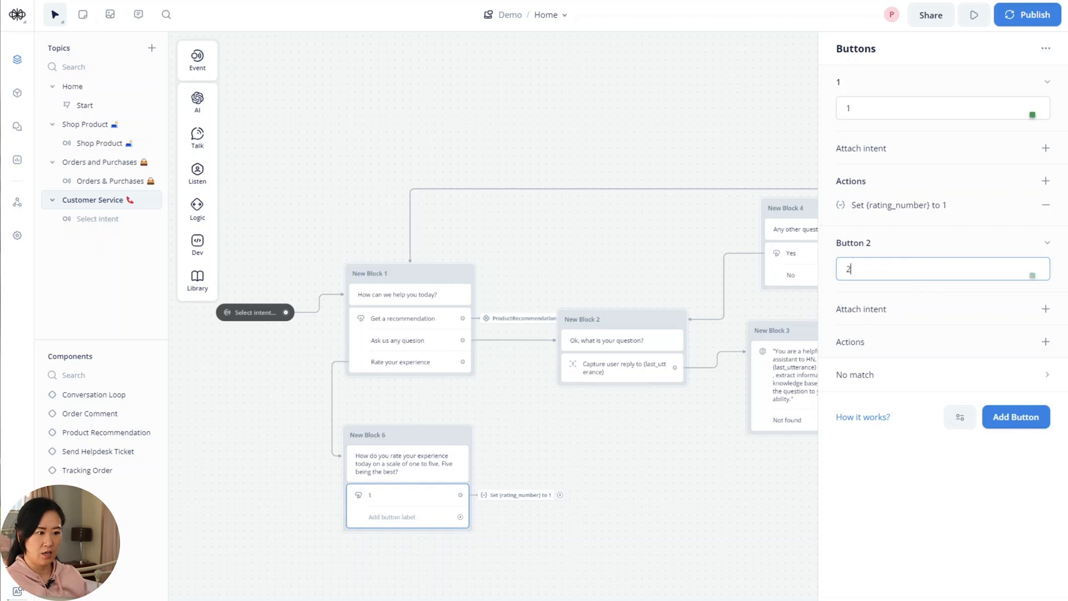
left_click(1045, 341)
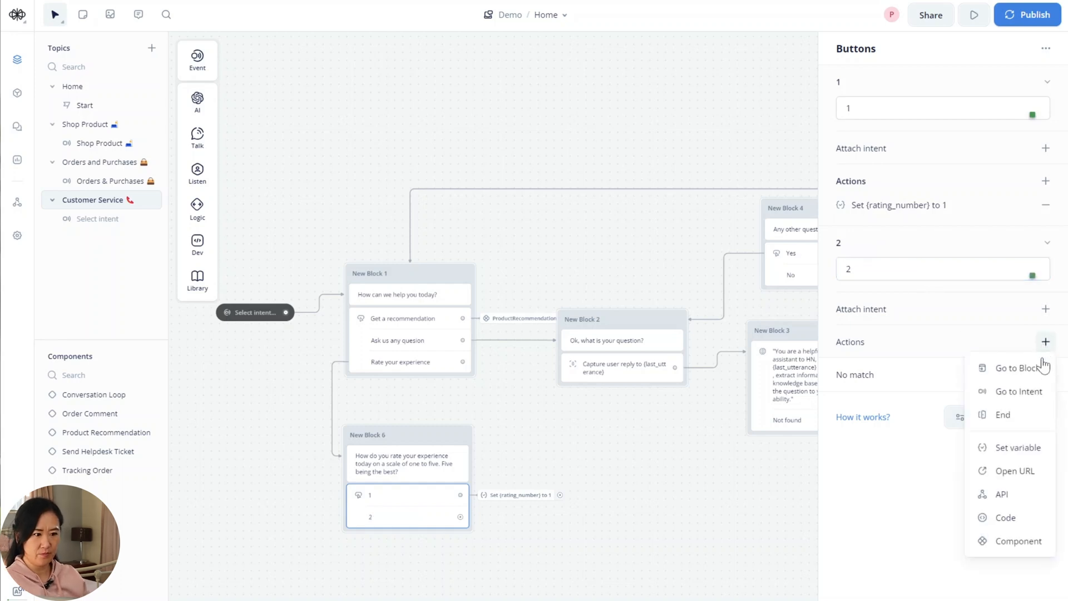
left_click(1026, 448)
left_click(943, 108)
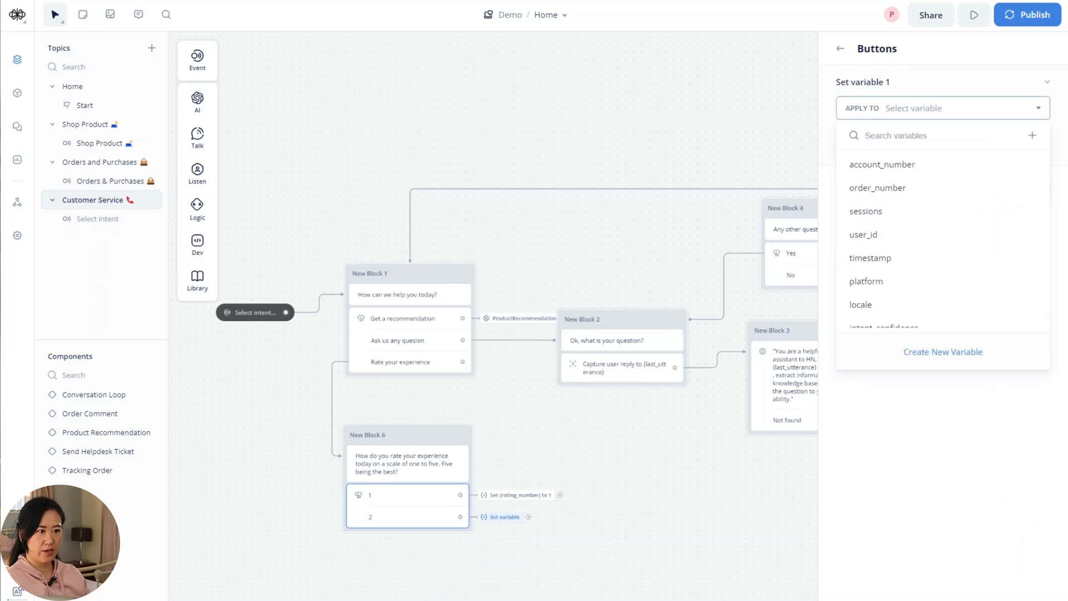
type("ra")
left_click(923, 187)
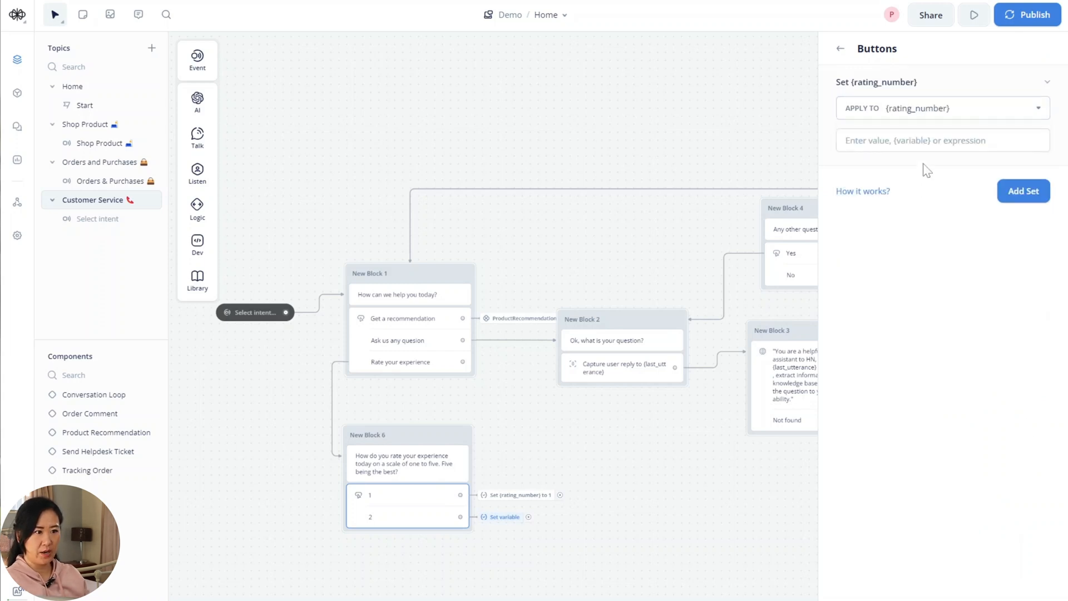
type("2")
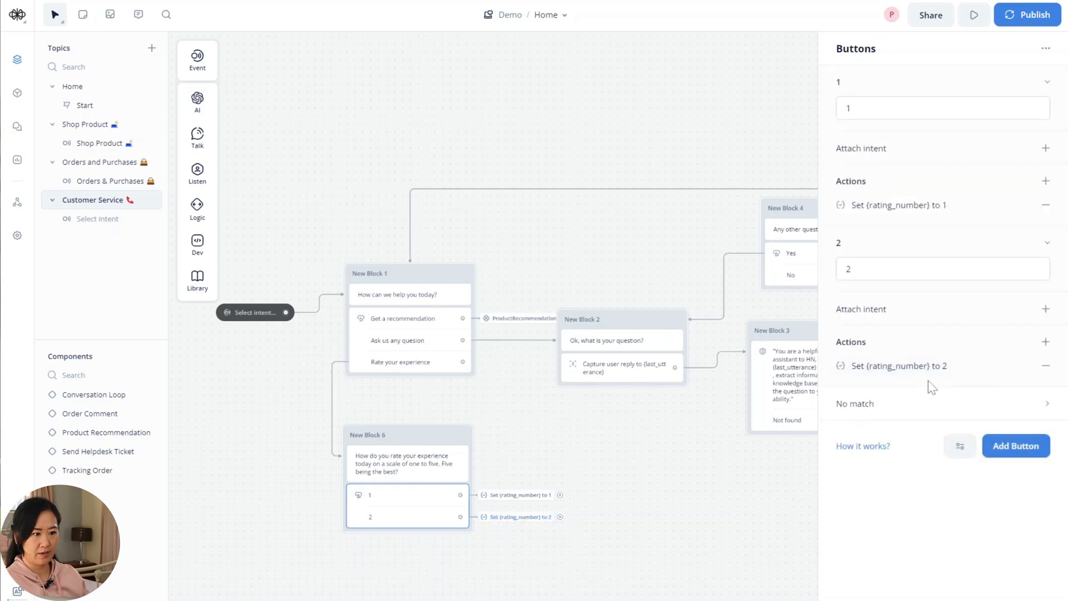
Step: Add a third button labelled 3 with a Set variable action that sets rating_number to 3
left_click(1015, 445)
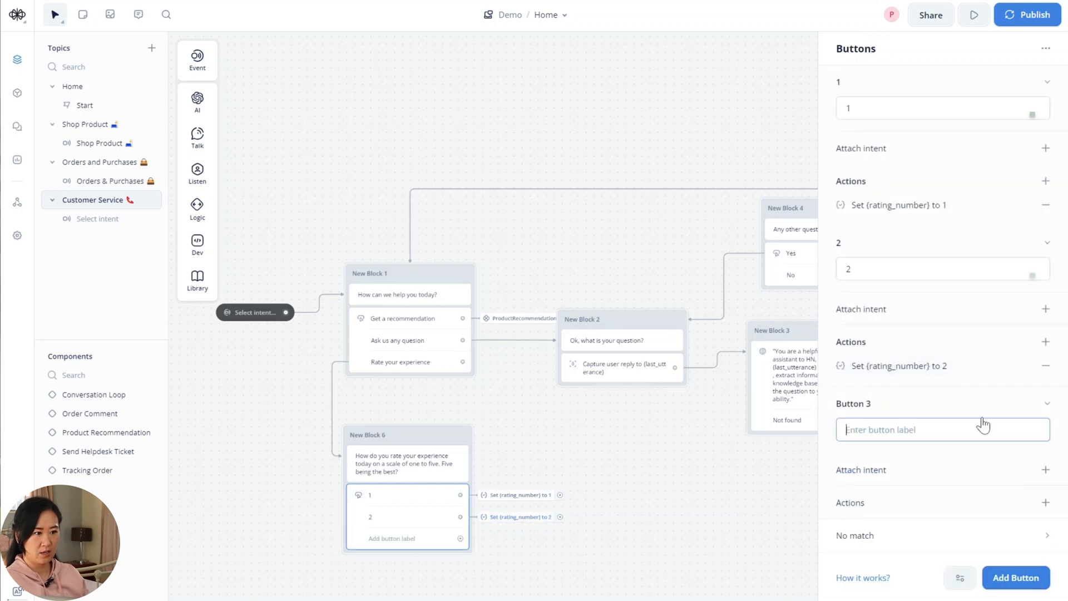
type("3")
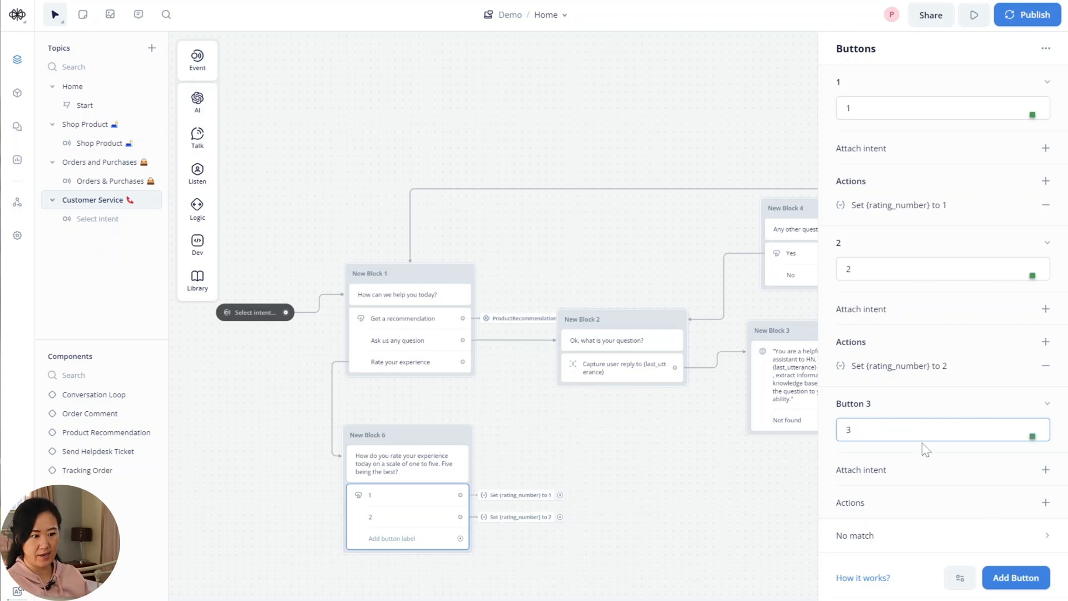
left_click(1045, 502)
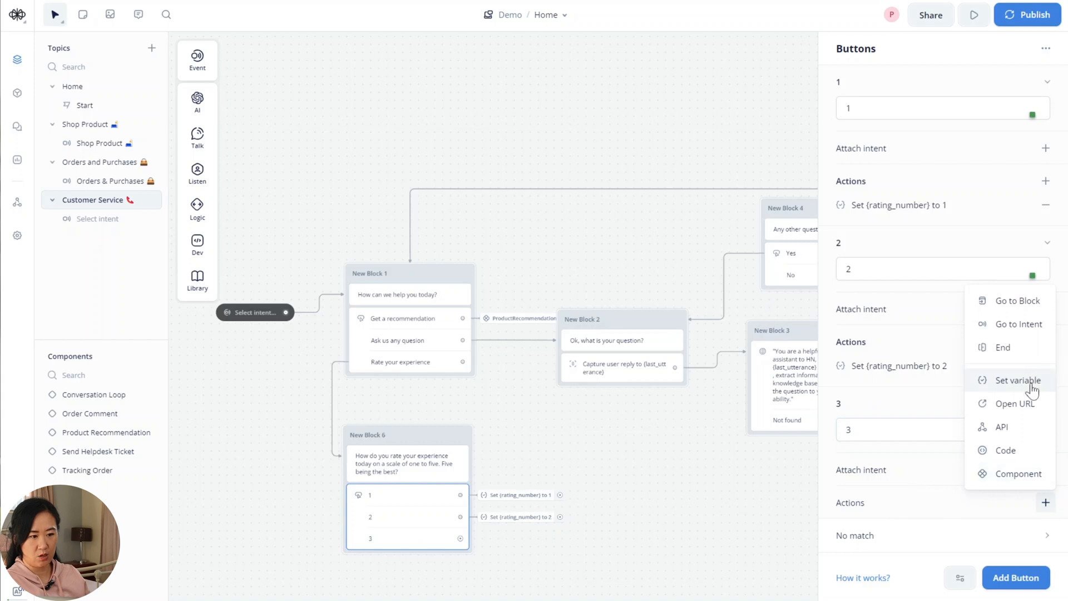
left_click(1018, 381)
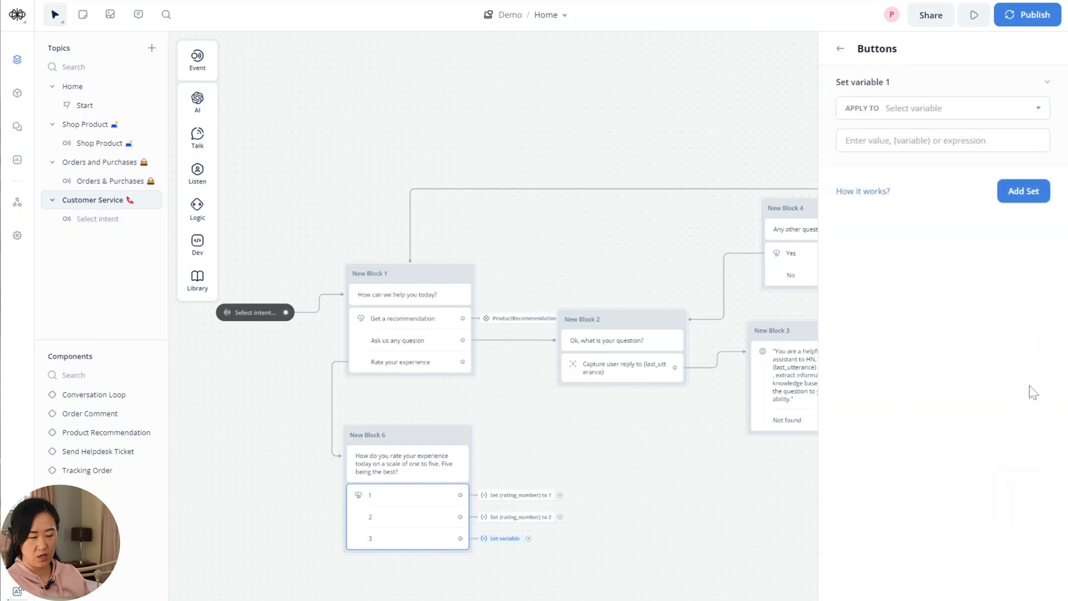
left_click(945, 107)
type("rat")
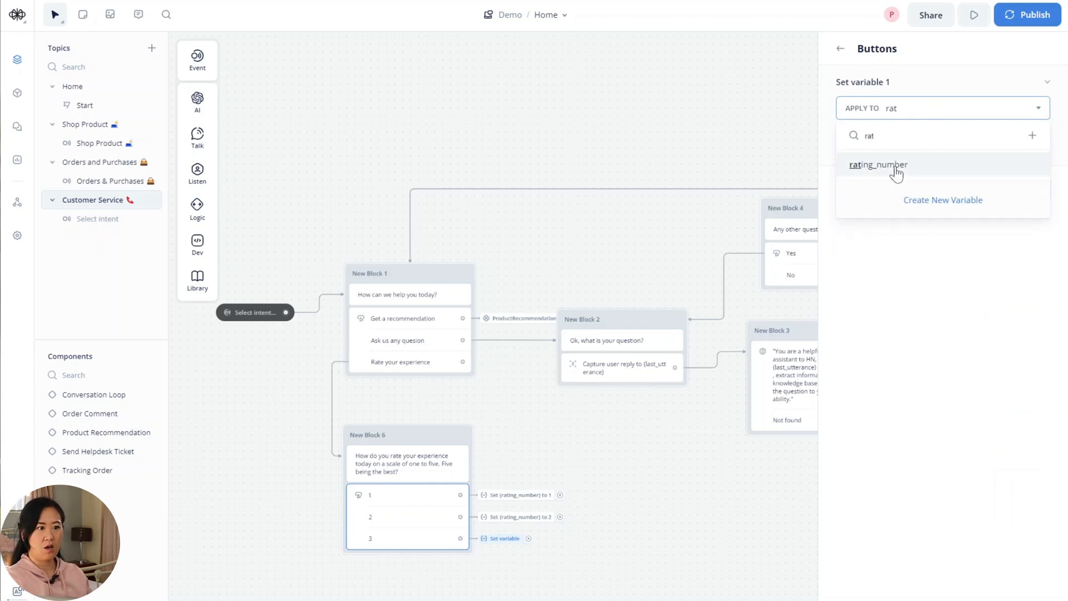
left_click(897, 165)
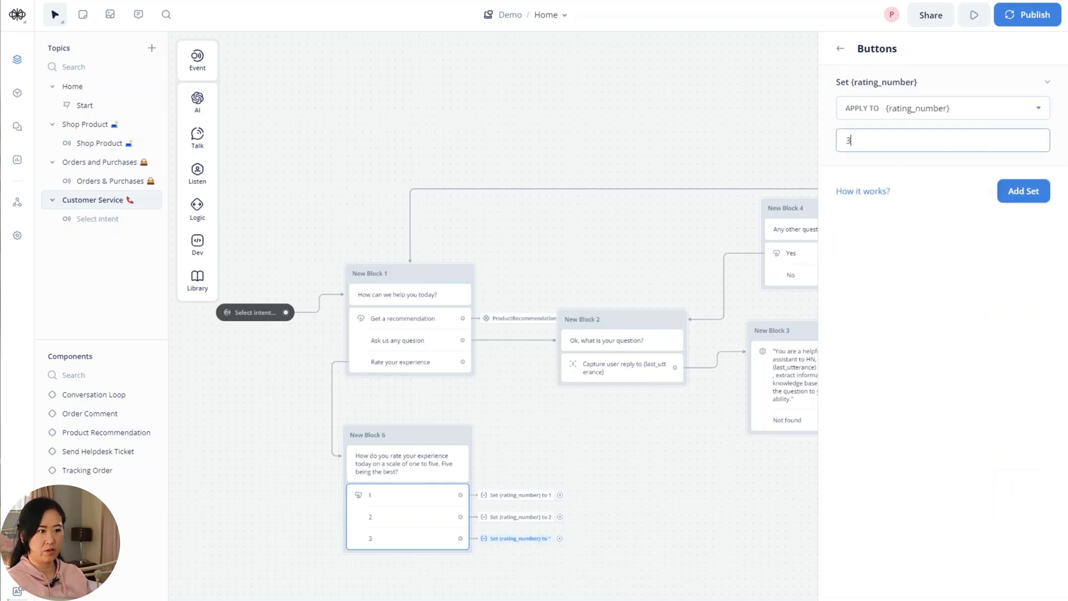
type("3")
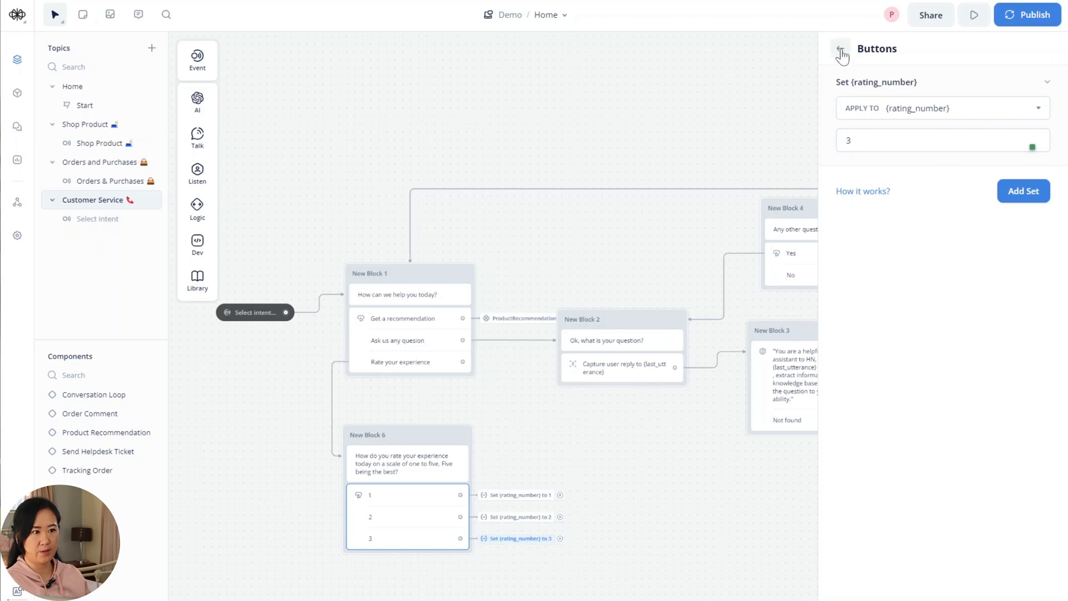
left_click(839, 49)
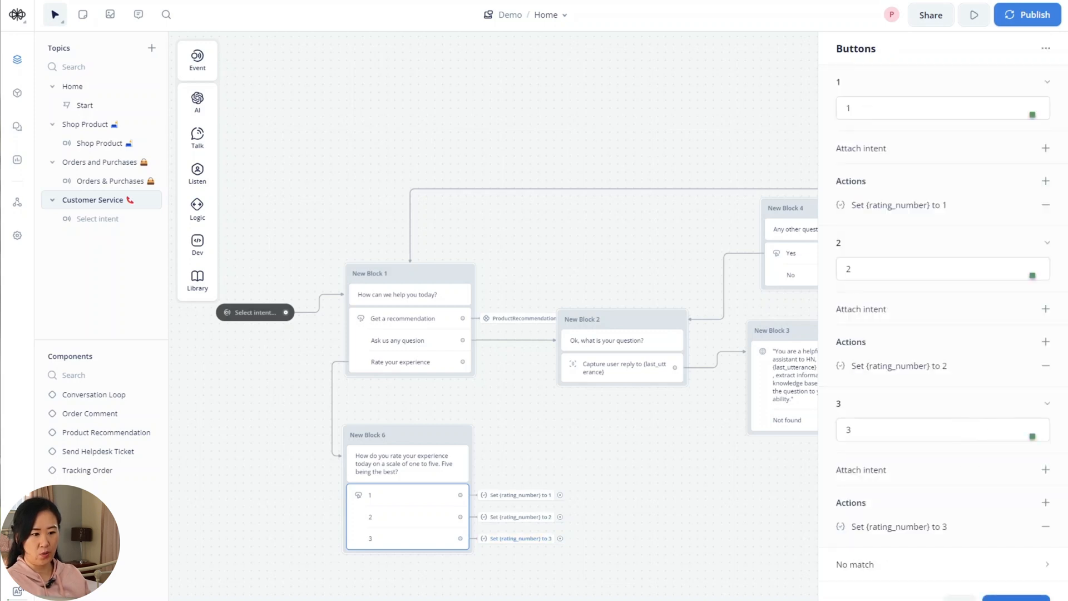
Step: Add a fourth button labelled 4 with a Set variable action that sets rating_number to 4
left_click(1012, 597)
scroll(967, 511, "down", 1)
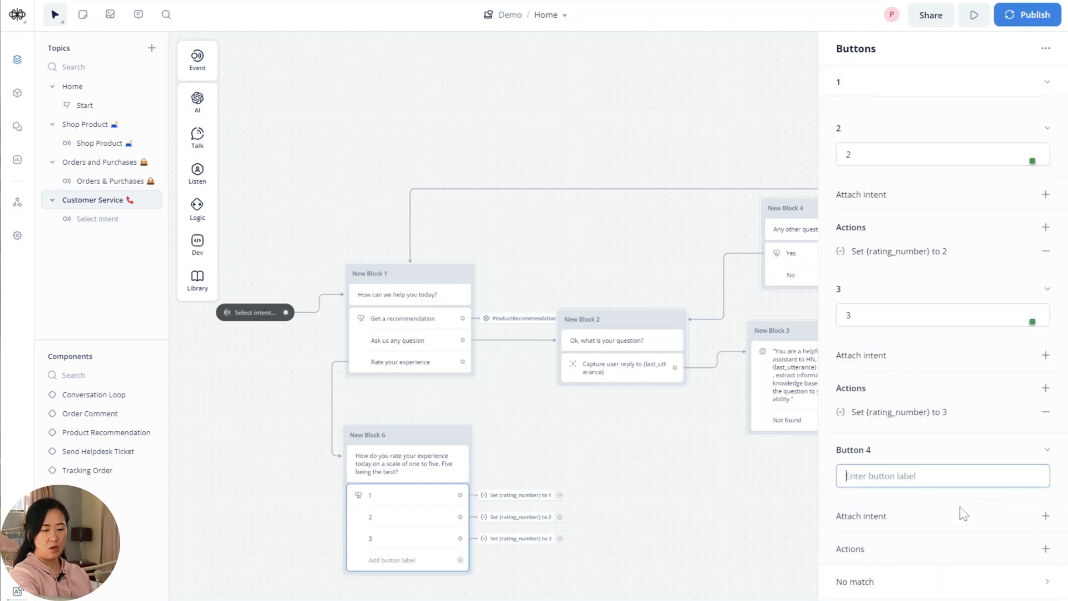
type("4")
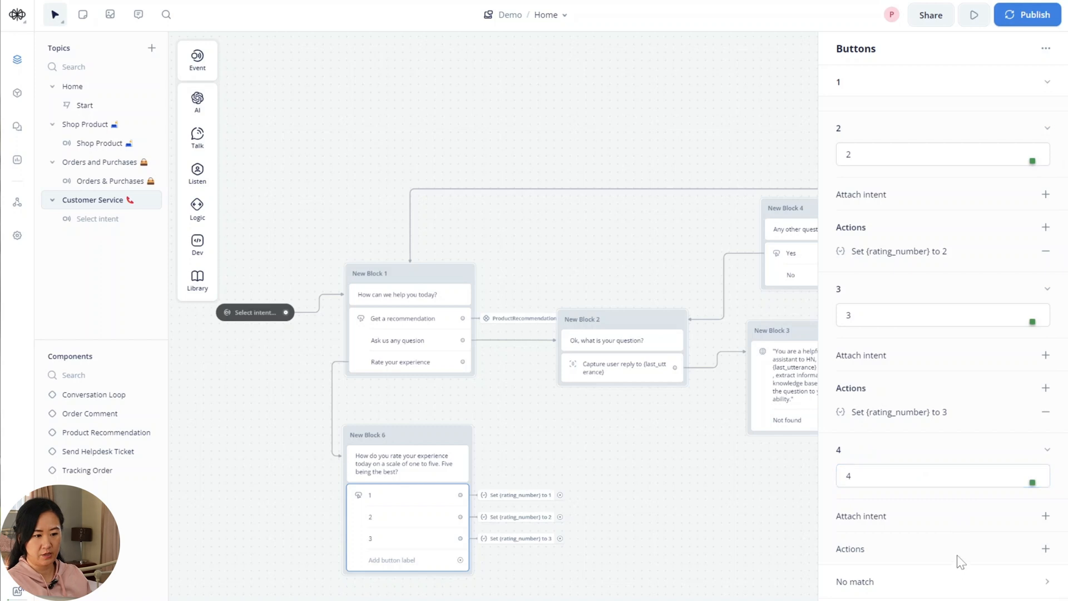
left_click(1045, 551)
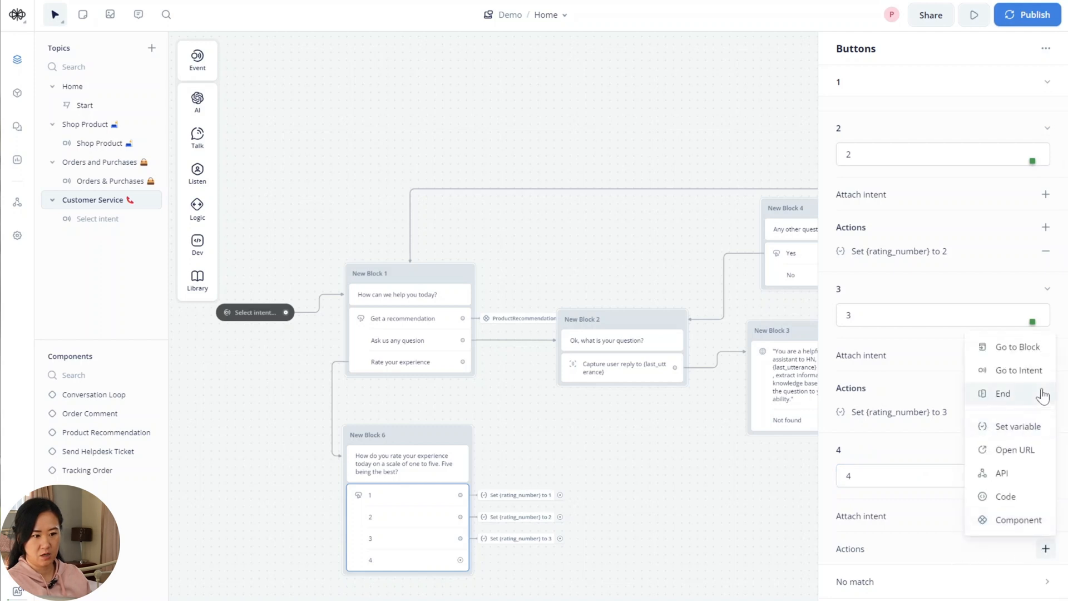
left_click(1036, 436)
left_click(940, 107)
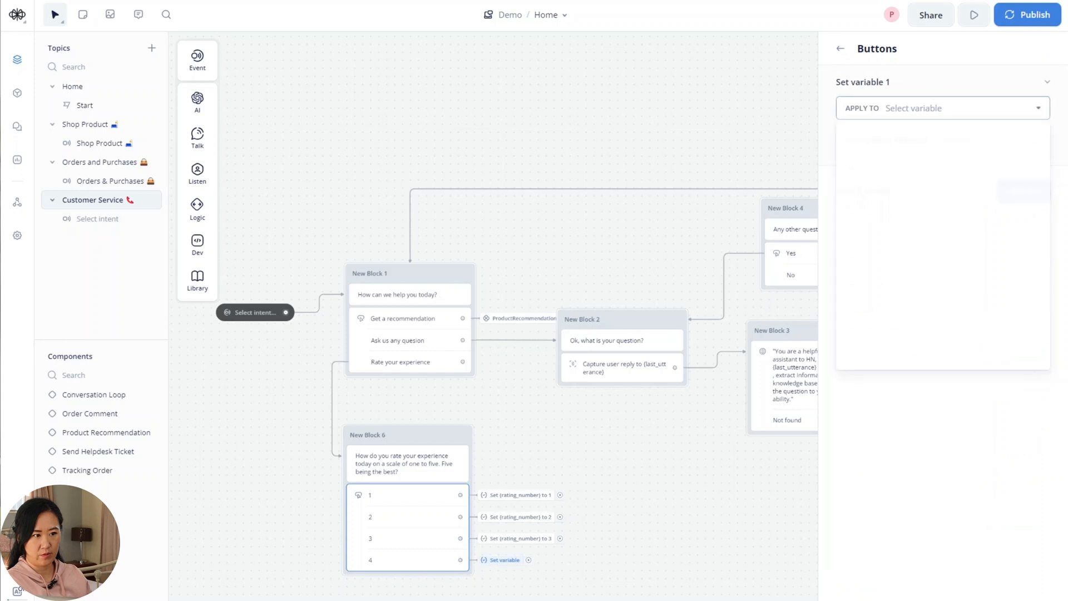
type("ra")
left_click(917, 189)
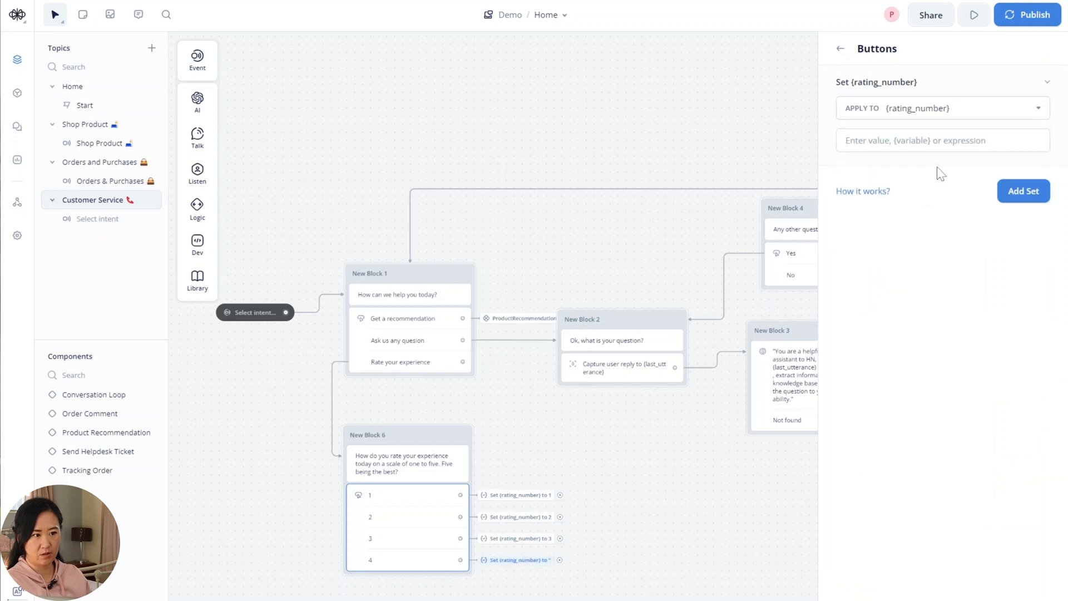
type("4")
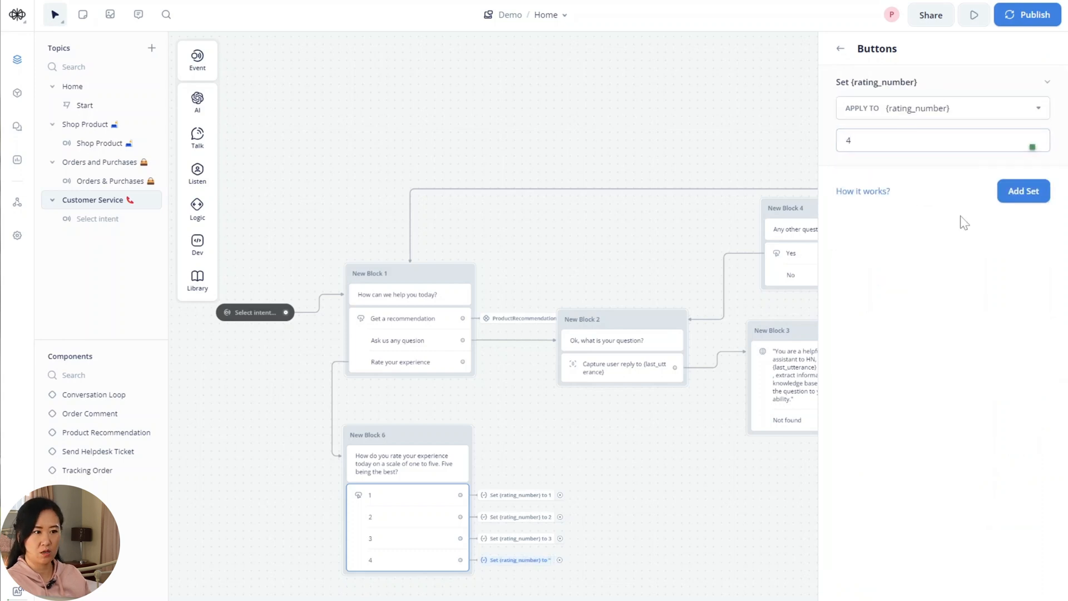
left_click(841, 49)
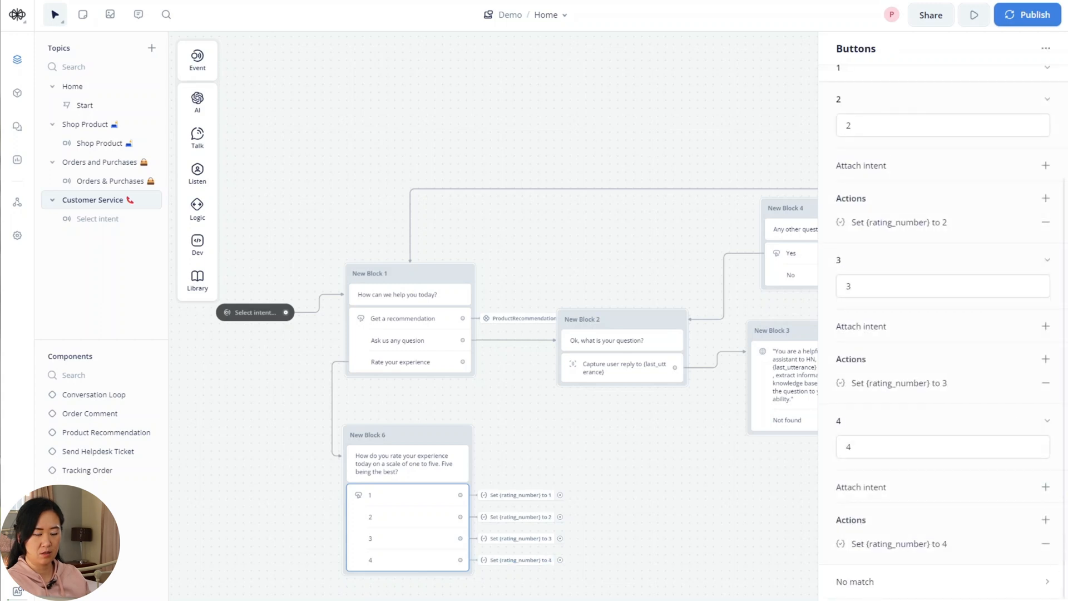
Step: Add a fifth button labelled 5 and delete the surplus empty sixth button
double_click(1019, 598)
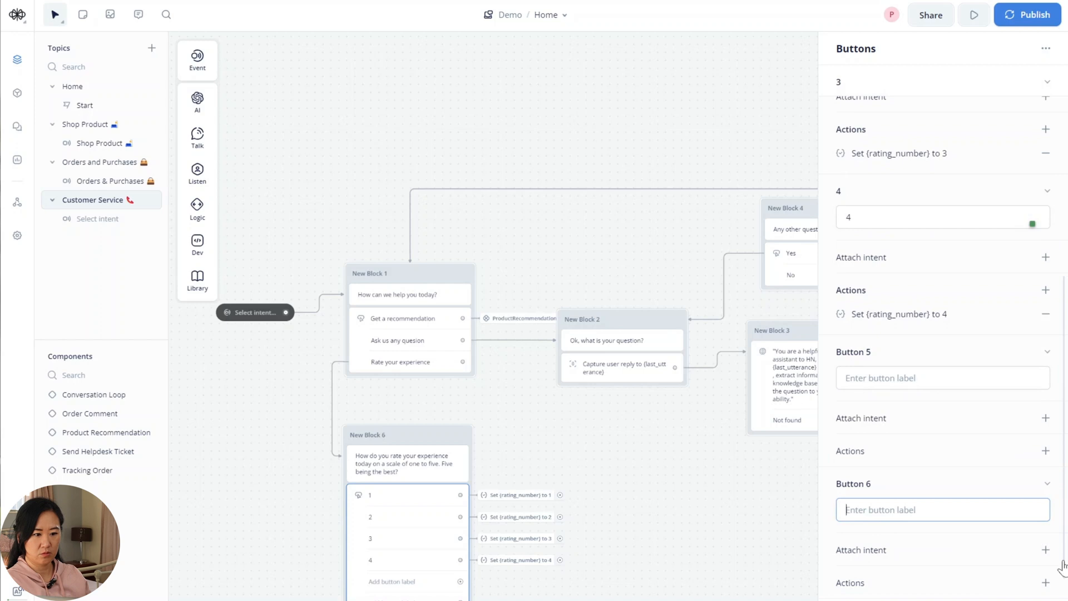
left_click(1009, 484)
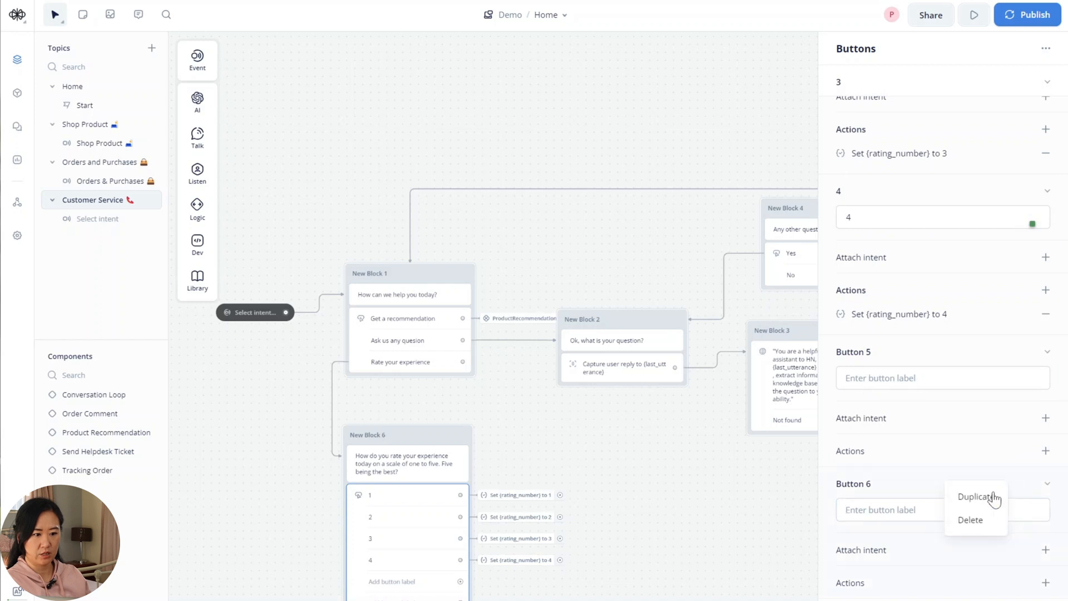
left_click(972, 522)
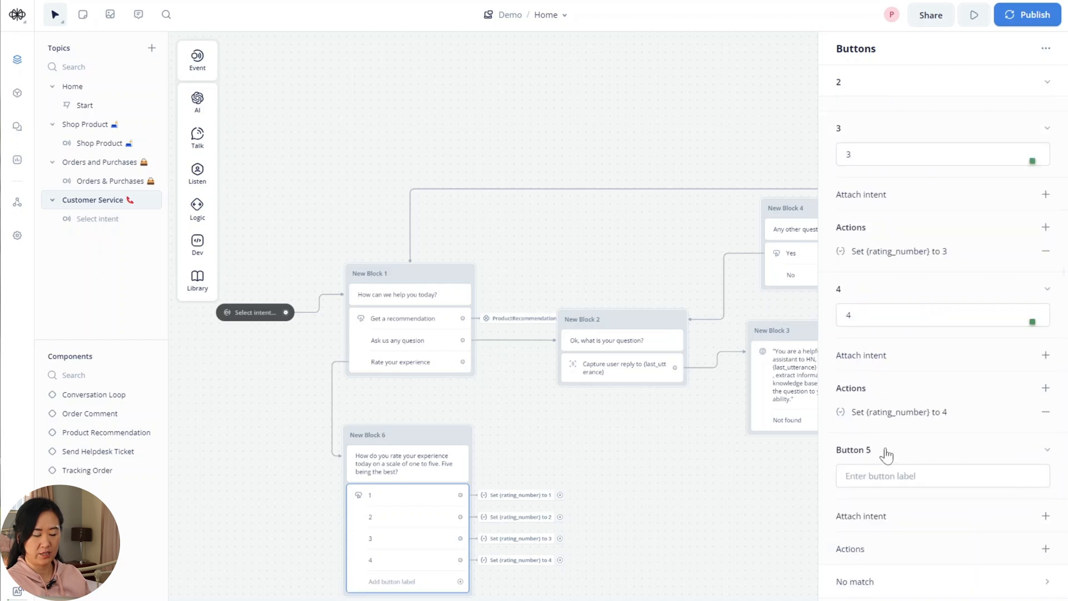
left_click(890, 475)
type("5")
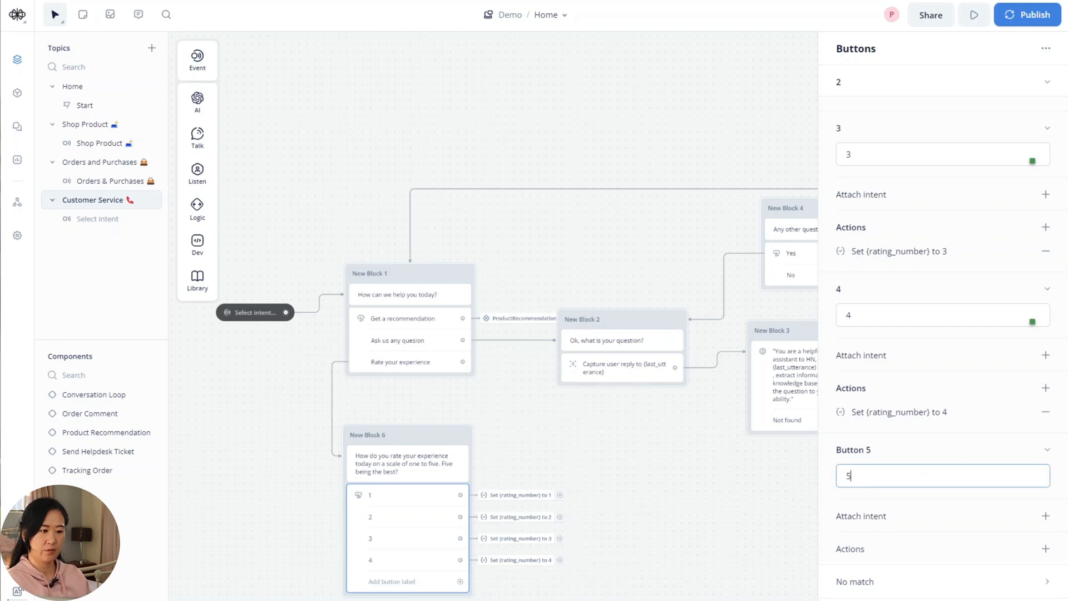
Step: Give button 5 a Set variable action that sets rating_number to 5, and close the Buttons step's settings
left_click(1046, 549)
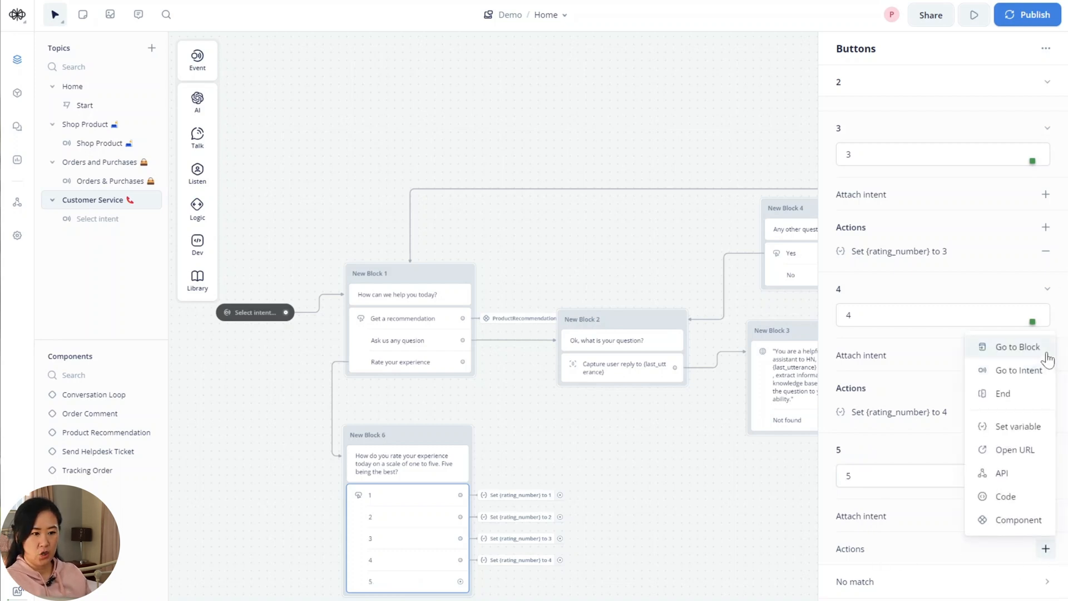
left_click(1026, 426)
left_click(956, 108)
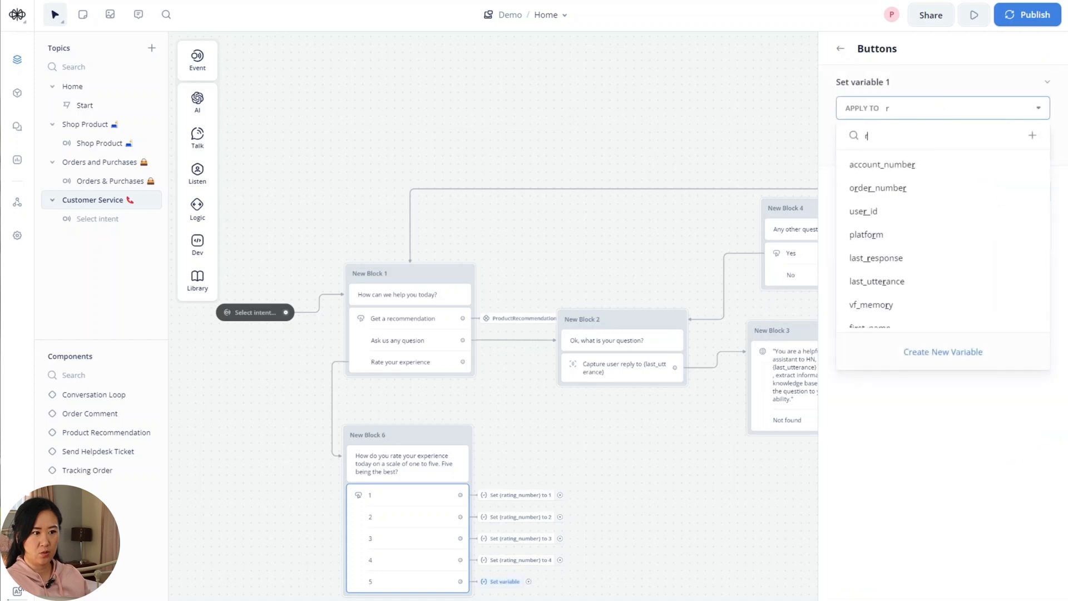
type("at")
left_click(940, 186)
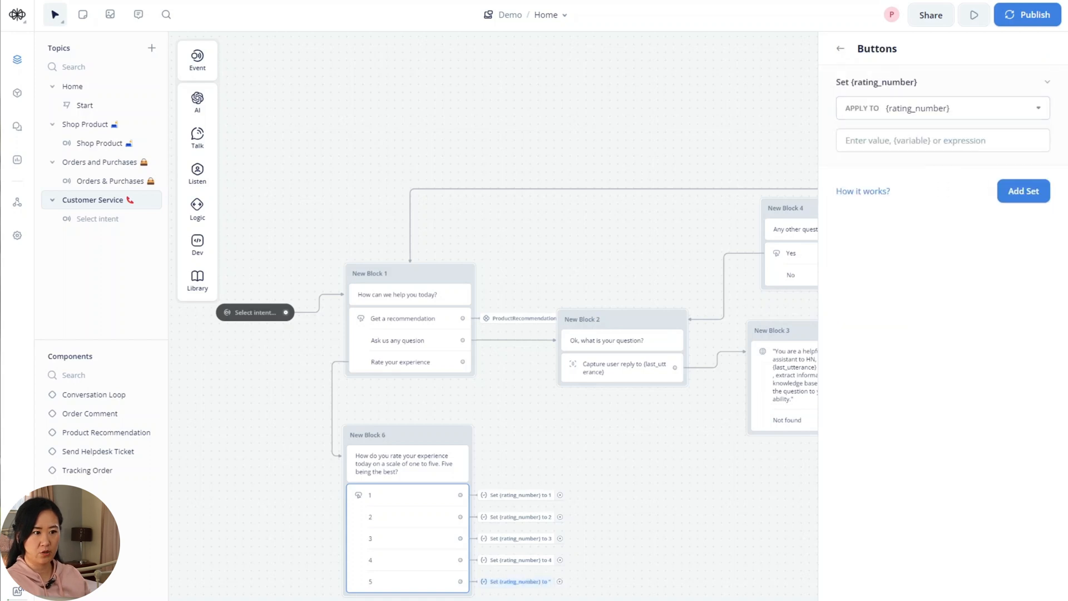
left_click(846, 140)
type("5")
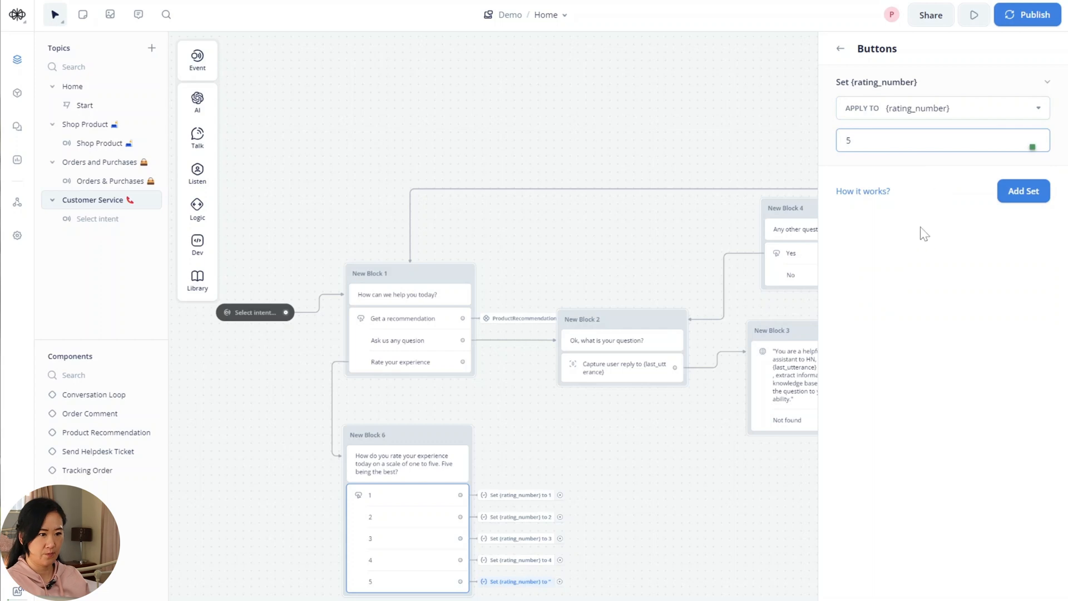
left_click(930, 247)
left_click(716, 539)
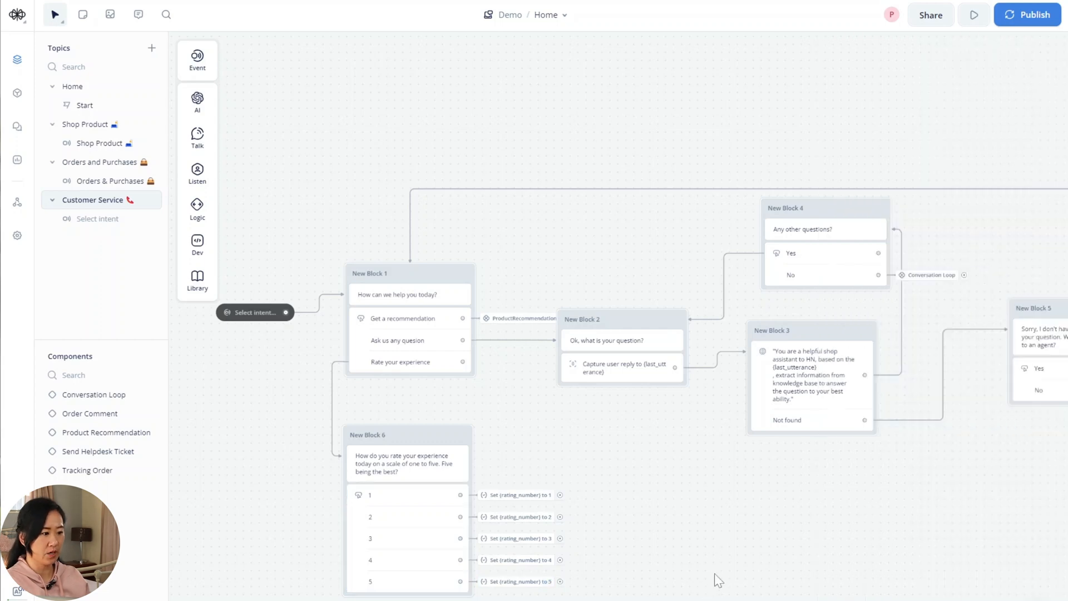
Step: Open the No match settings of the Buttons step in New Block 6
scroll(667, 556, "down", 3)
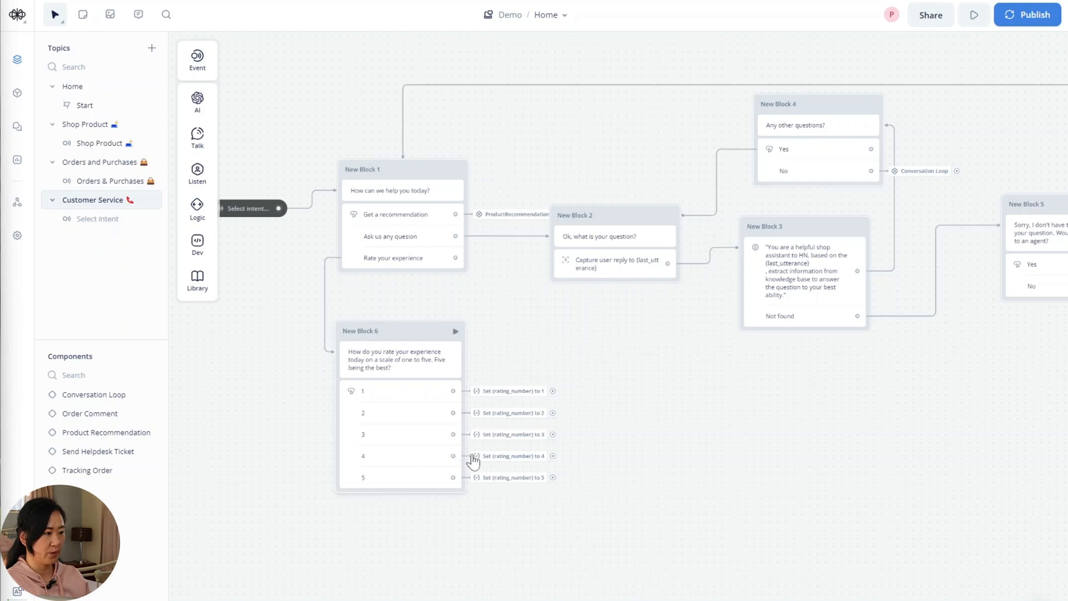
left_click(412, 487)
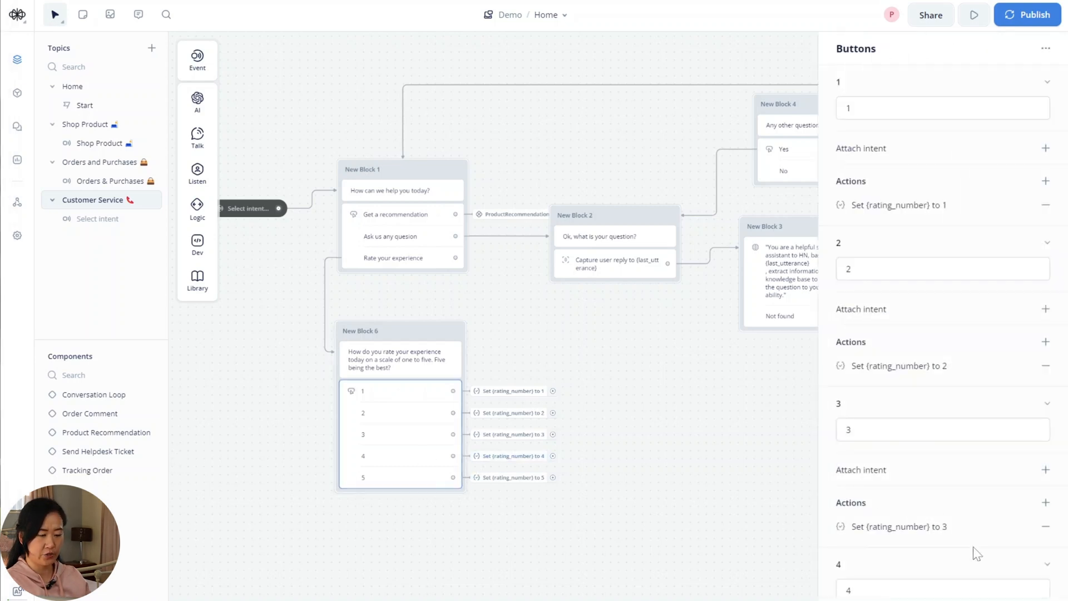
scroll(994, 590, "down", 5)
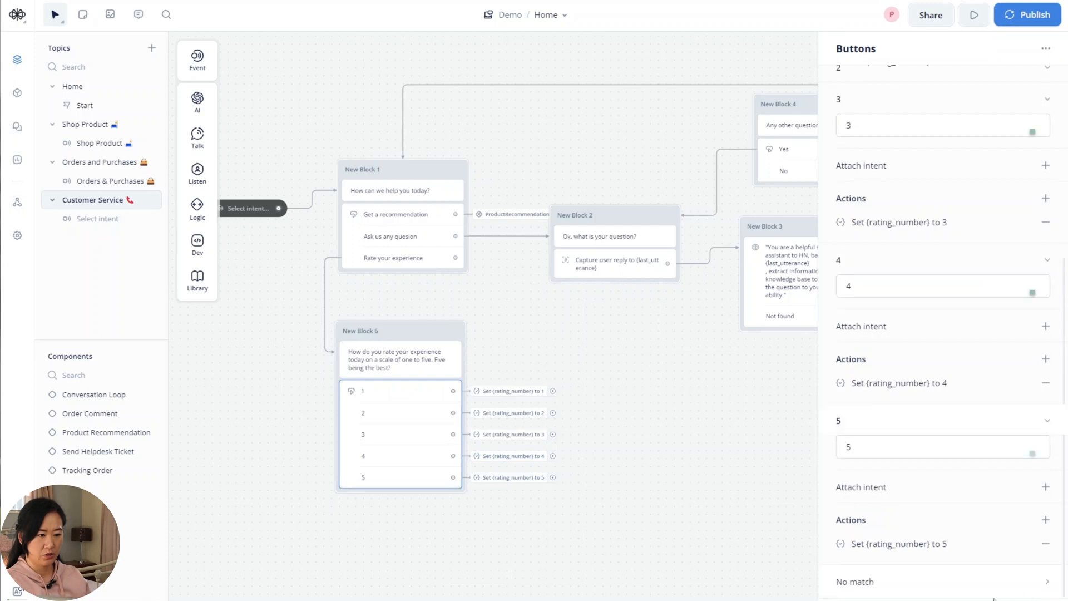
left_click(868, 584)
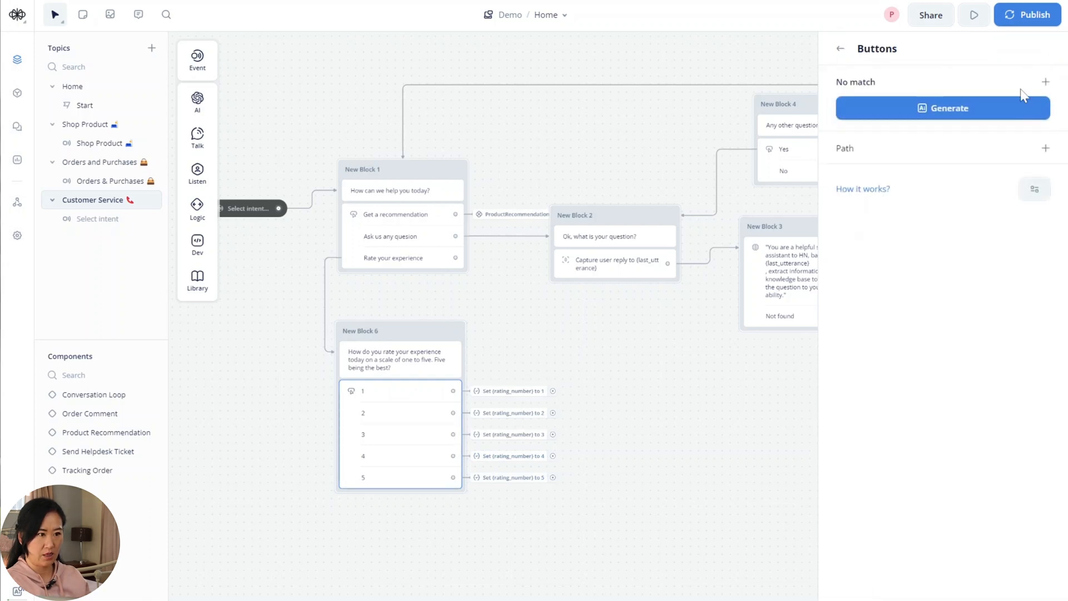
Step: Add a No match path to the rating buttons in New Block 6
left_click(1046, 149)
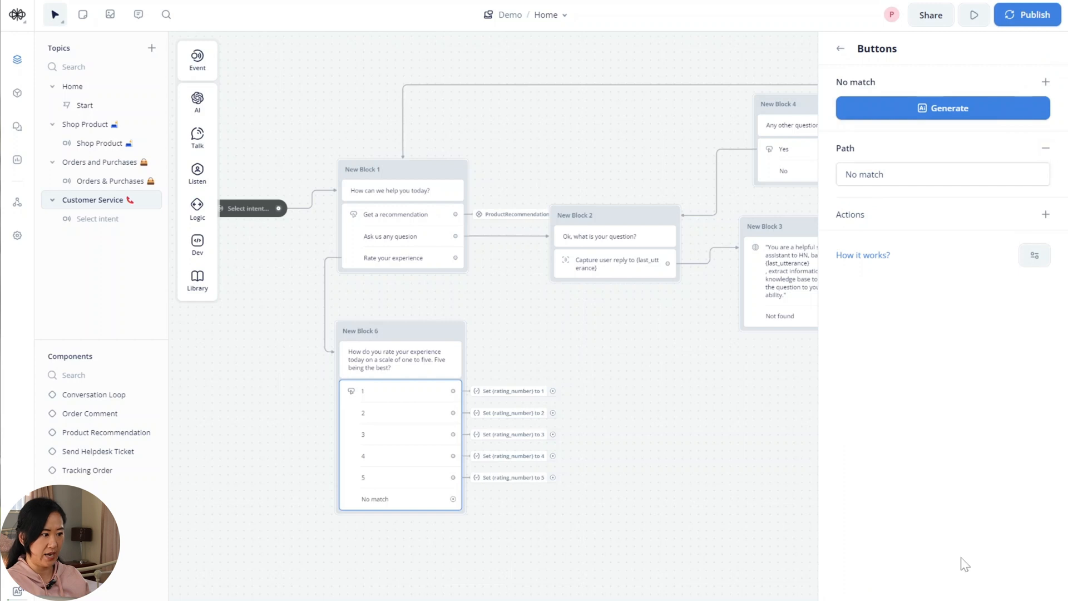
left_click(688, 467)
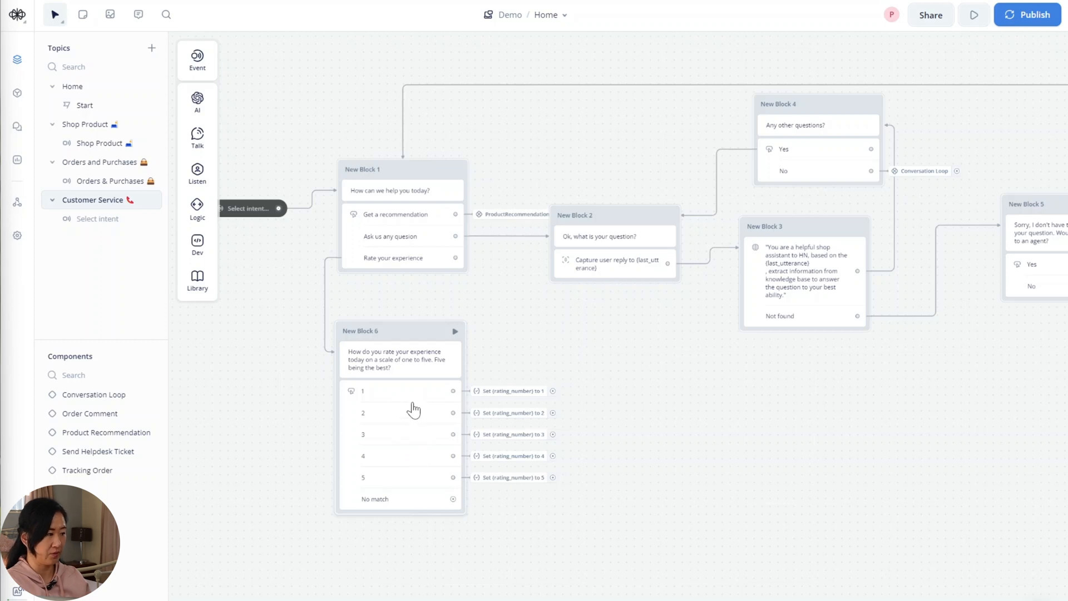
Step: Add a Response AI step as a new block beside New Block 6 on the canvas
left_click_drag(671, 563, 620, 569)
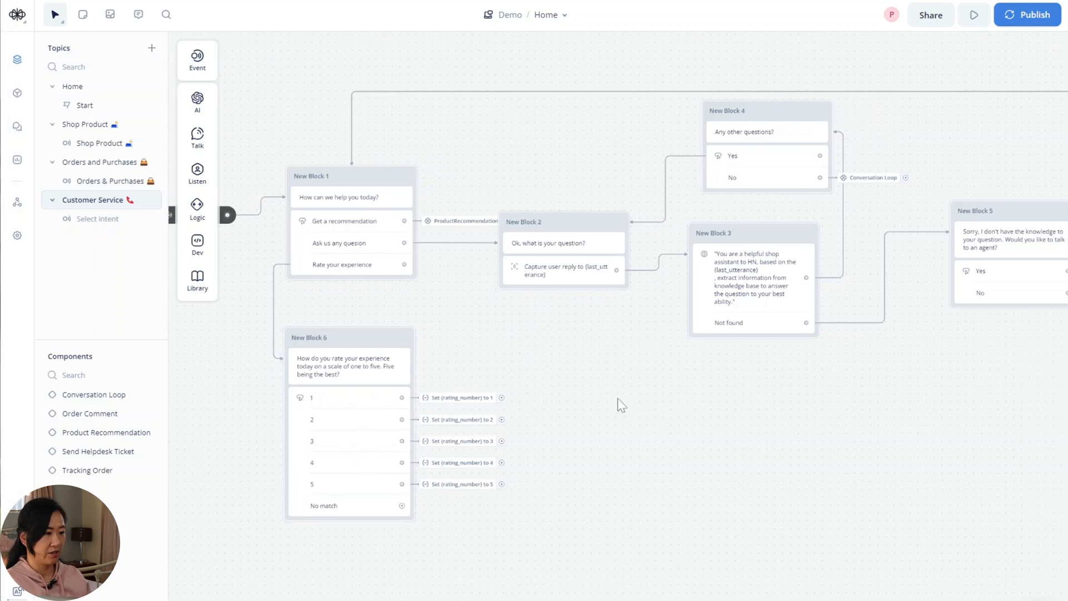
right_click(598, 369)
left_click(584, 369)
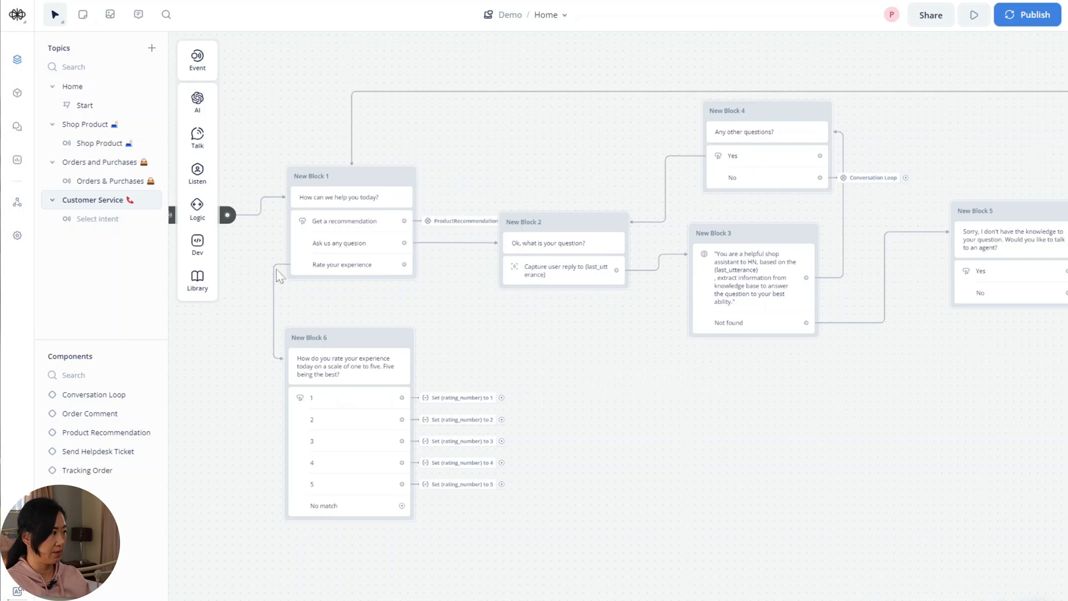
mouse_move(197, 100)
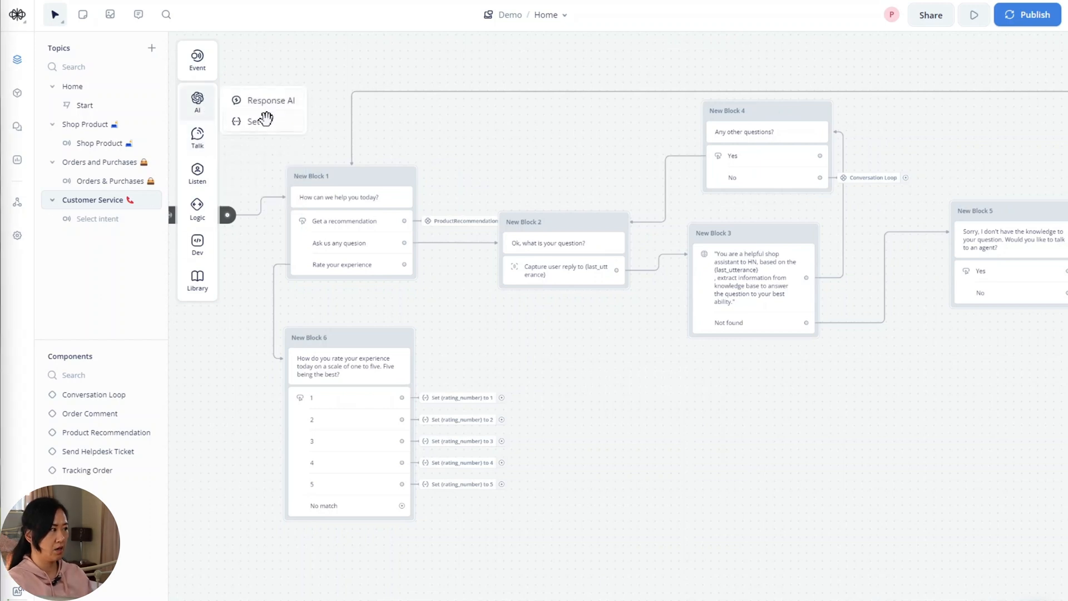
left_click_drag(268, 103, 573, 345)
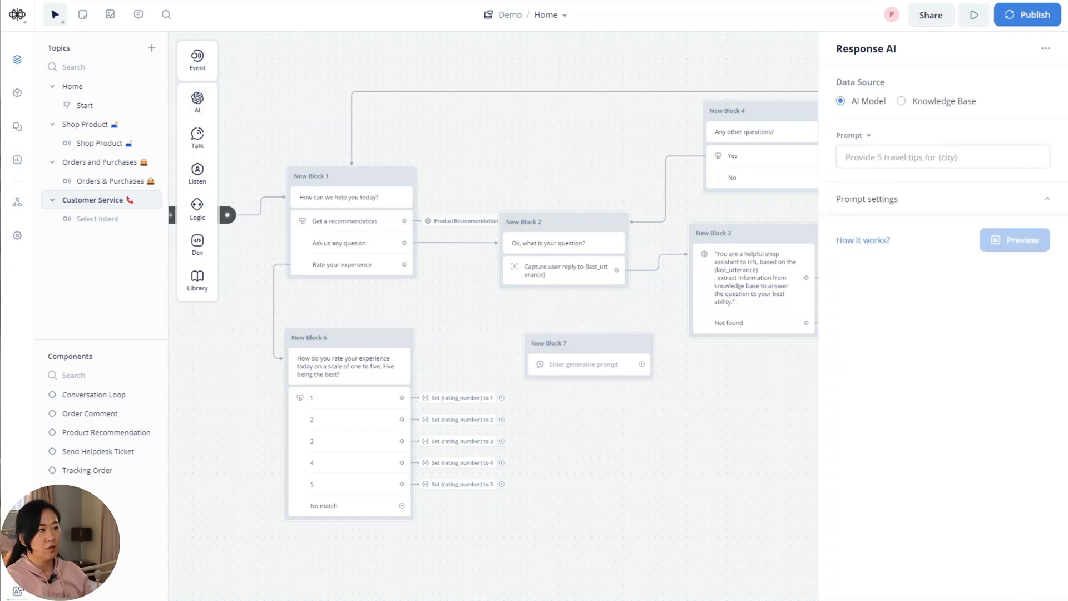
Step: Enter a Response AI prompt reacting to the customer's {rating_number} out of 5, asking why they chose it, in two sentences maximum
left_click(942, 157)
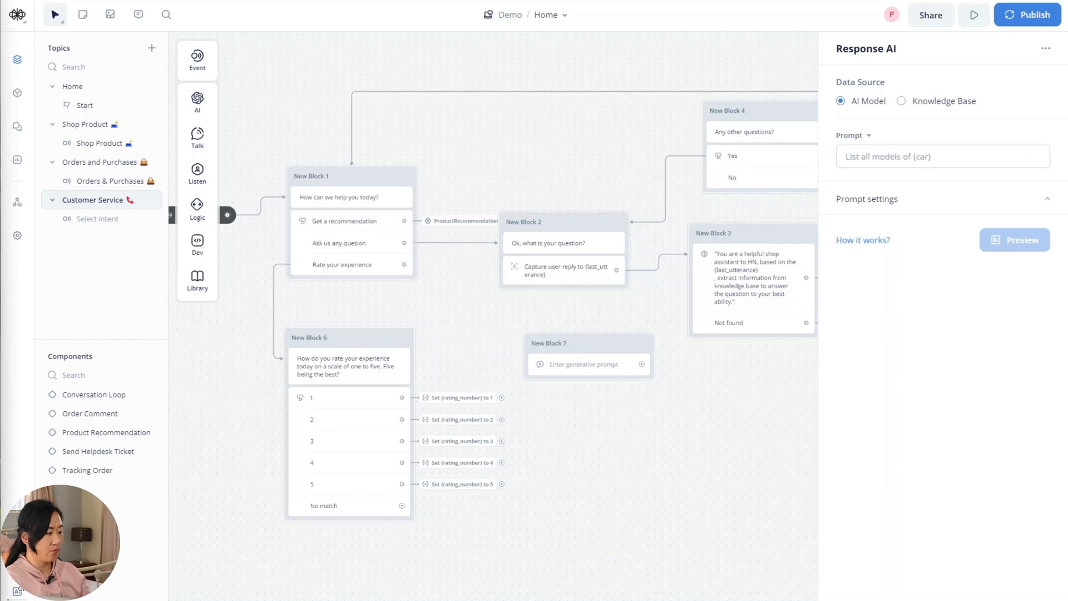
left_click(942, 157)
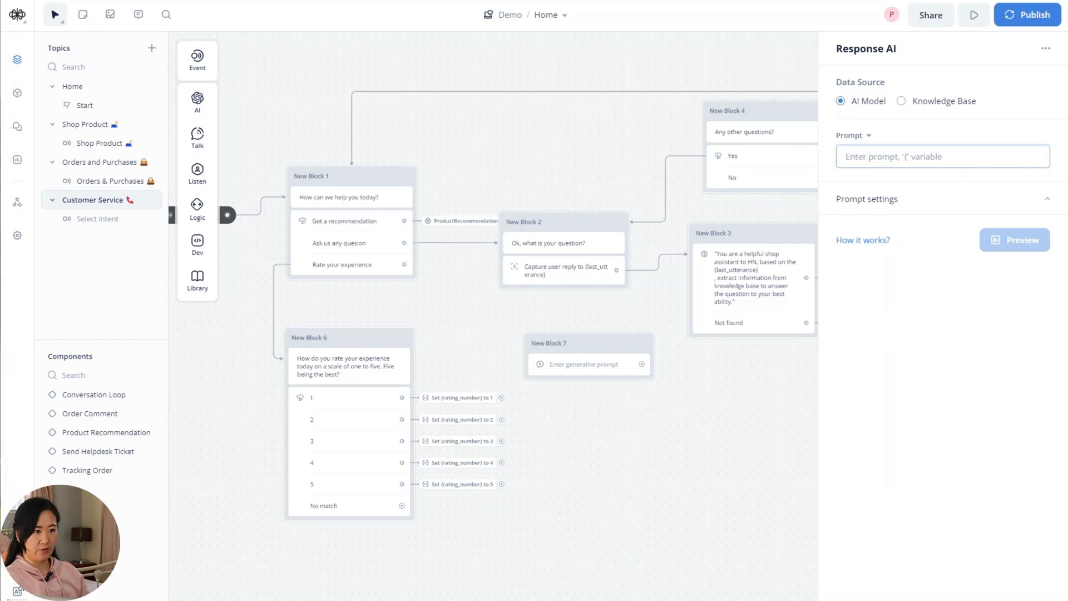
type("The customer just rated their experience a {rating_number} out of 5, with 1 being terrible and 5 being amazing.  If the rating was low, apologize for their poor experience. If it was high, be excited. Then ask them a question to explain why they chose the rating they did.  Keep your response to two sentences maximum.")
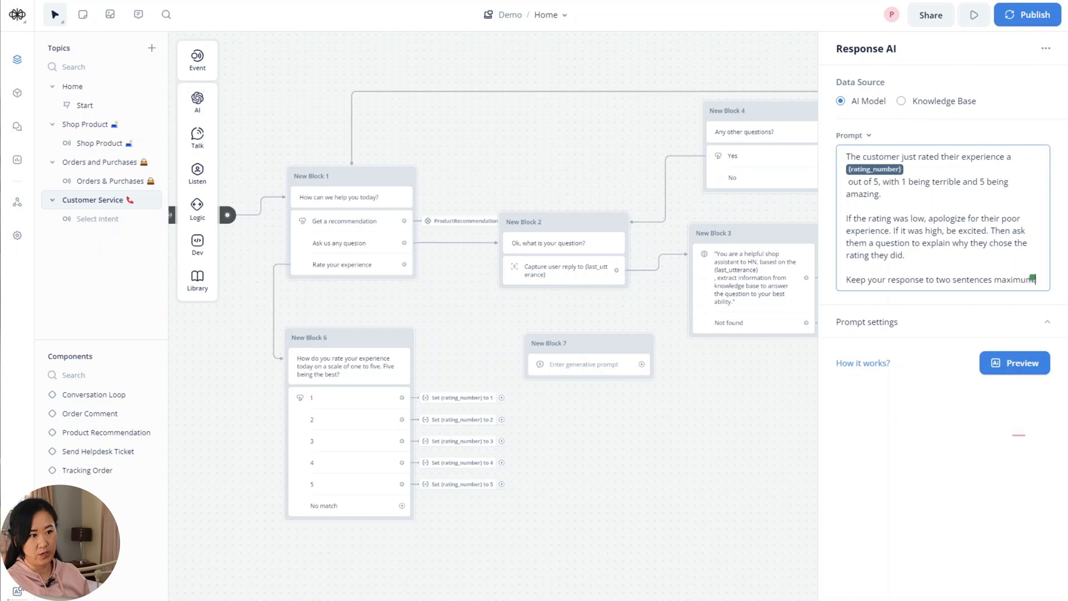
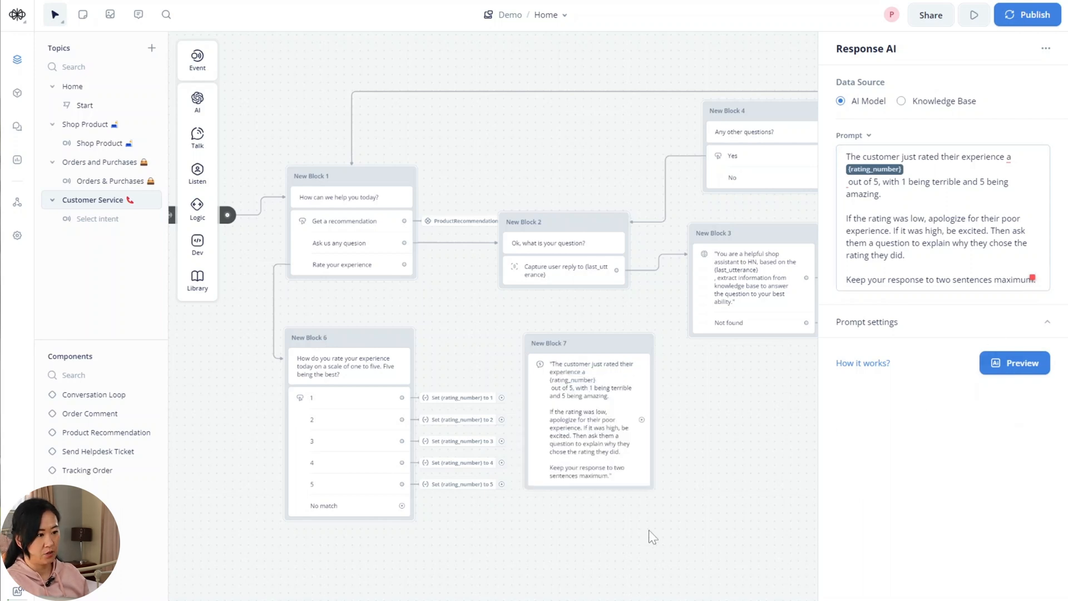
Step: Add a Capture step for the user reply beneath the AI prompt in New Block 7
scroll(727, 486, "down", 1)
left_click_drag(589, 321, 588, 317)
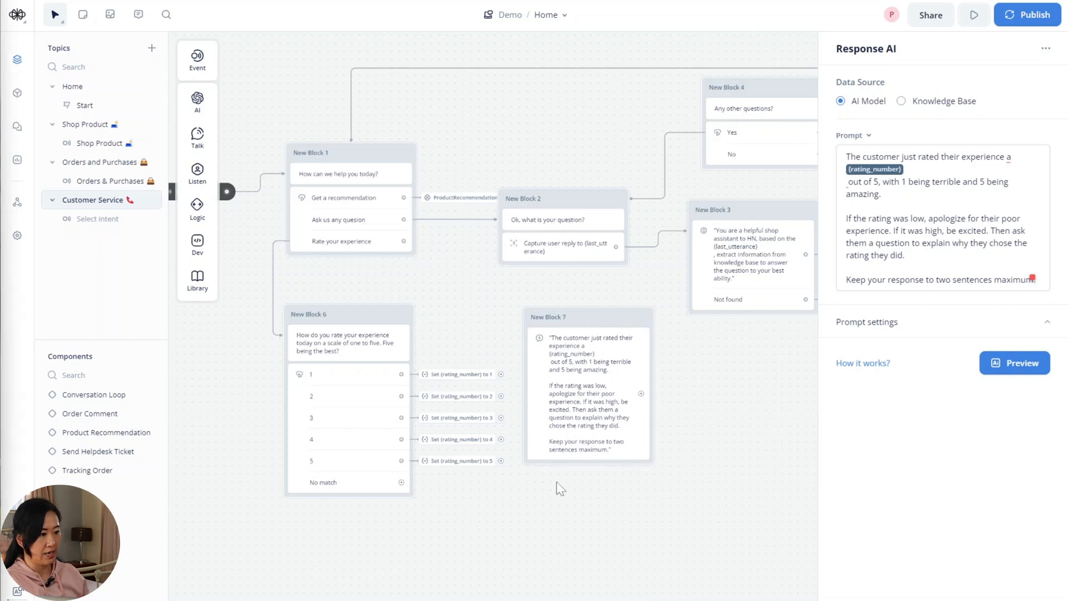
mouse_move(205, 184)
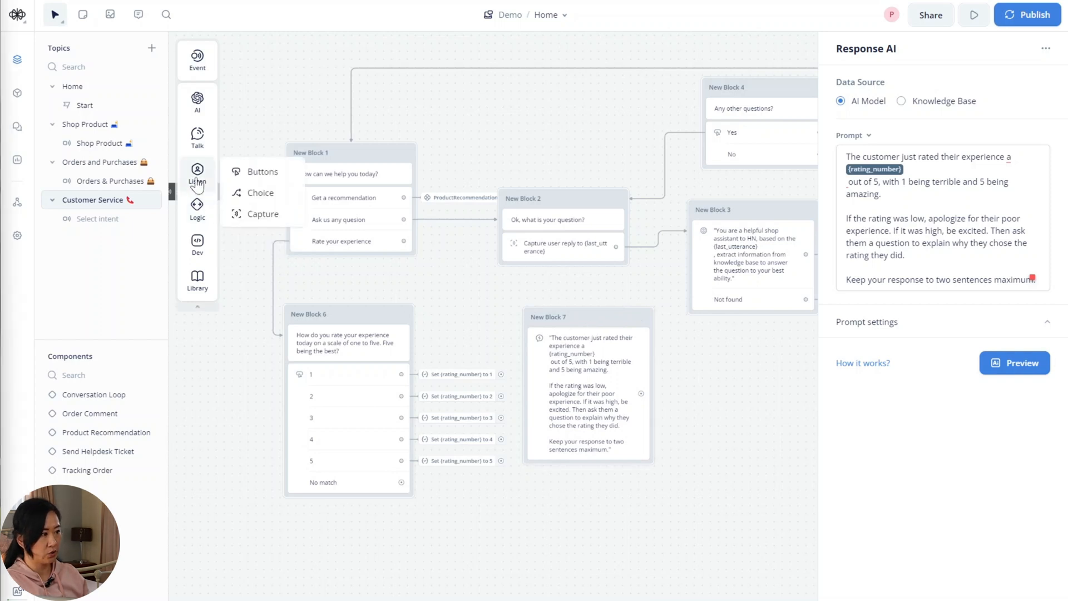
left_click_drag(253, 213, 559, 472)
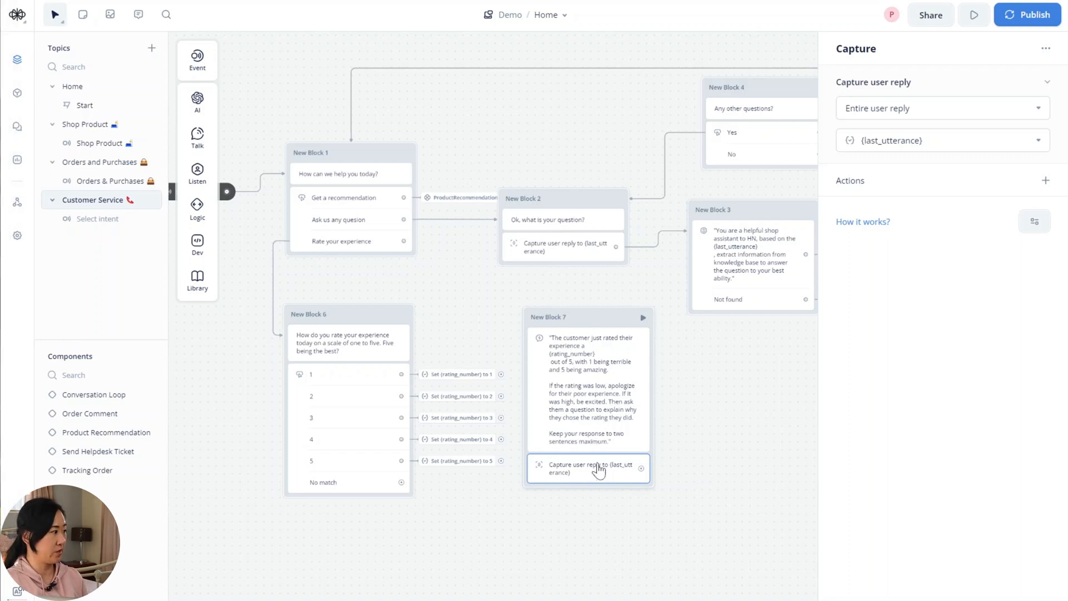
Step: Connect the rating 1 path to New Block 7 and try to connect the rating 2 path as well
left_click_drag(501, 374, 540, 313)
left_click(515, 361)
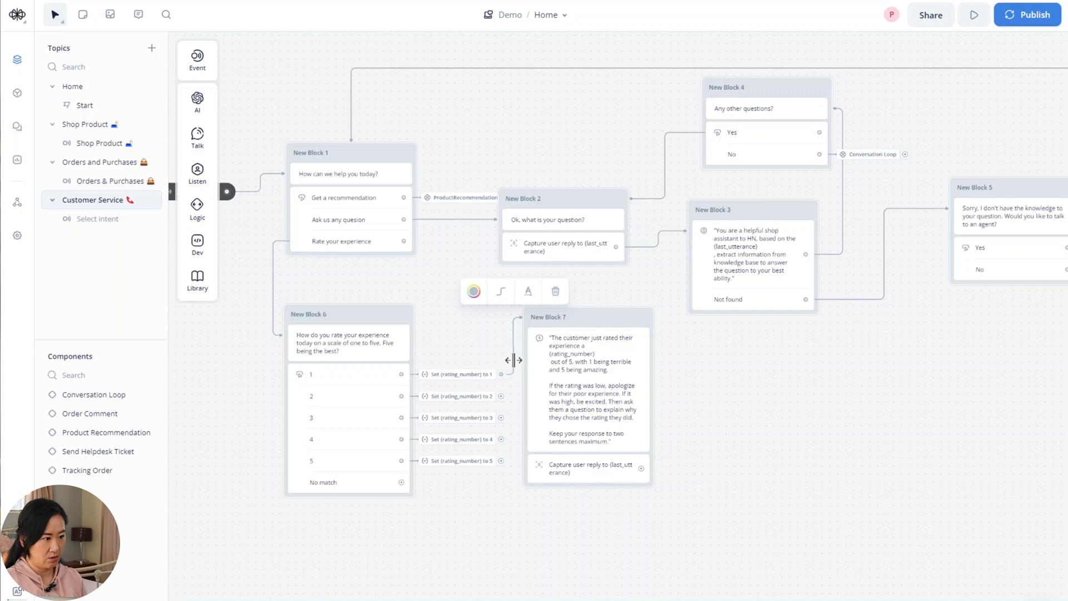
left_click_drag(500, 396, 515, 318)
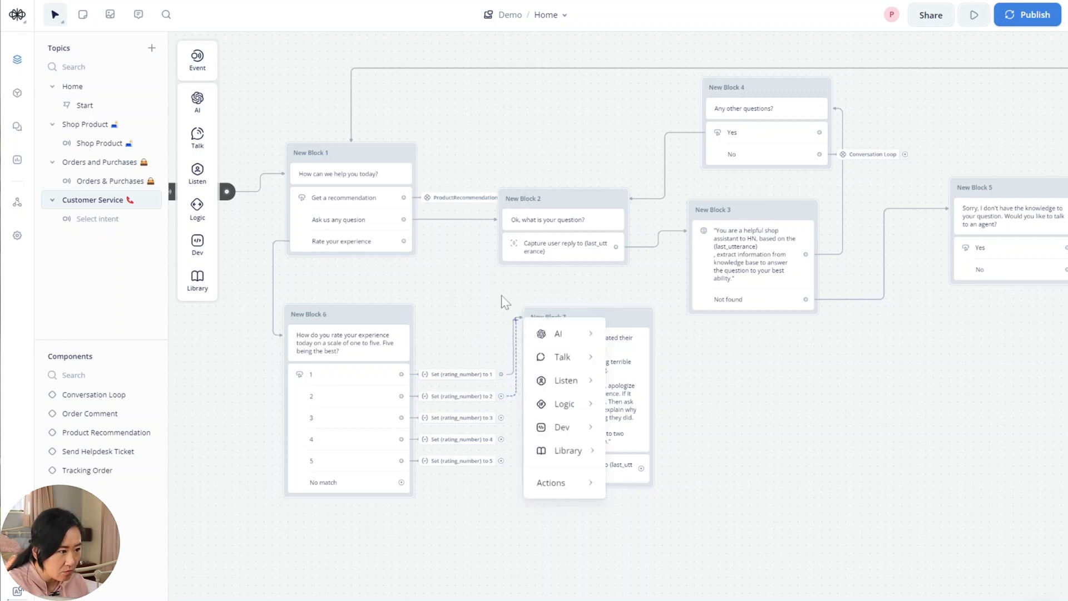
left_click(516, 449)
Step: Move New Block 7 farther from New Block 6 and straighten the rating 1 connector
left_click_drag(584, 327, 620, 306)
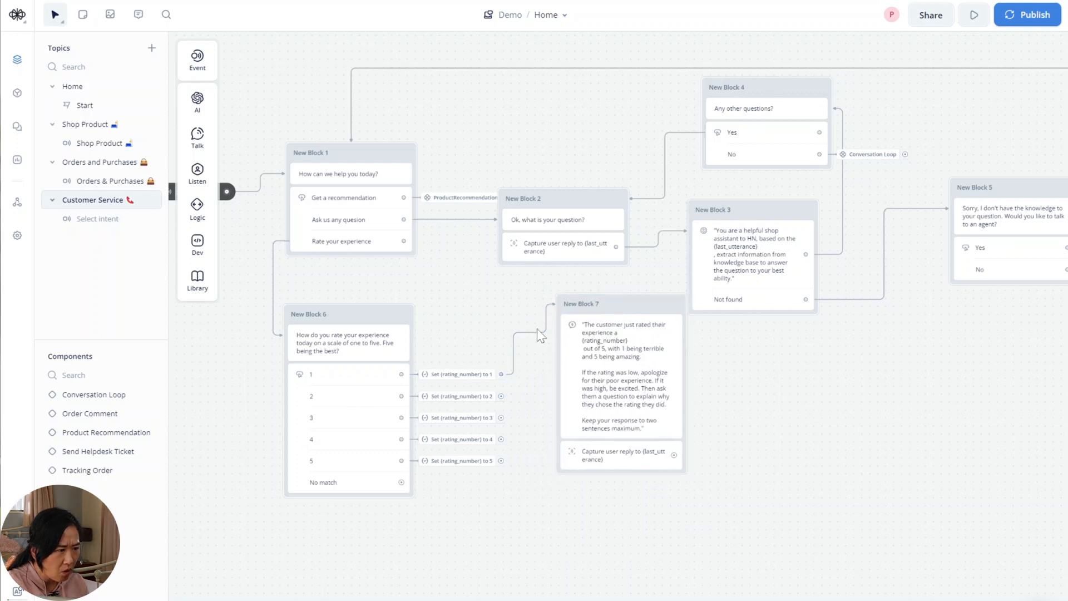
left_click(517, 278)
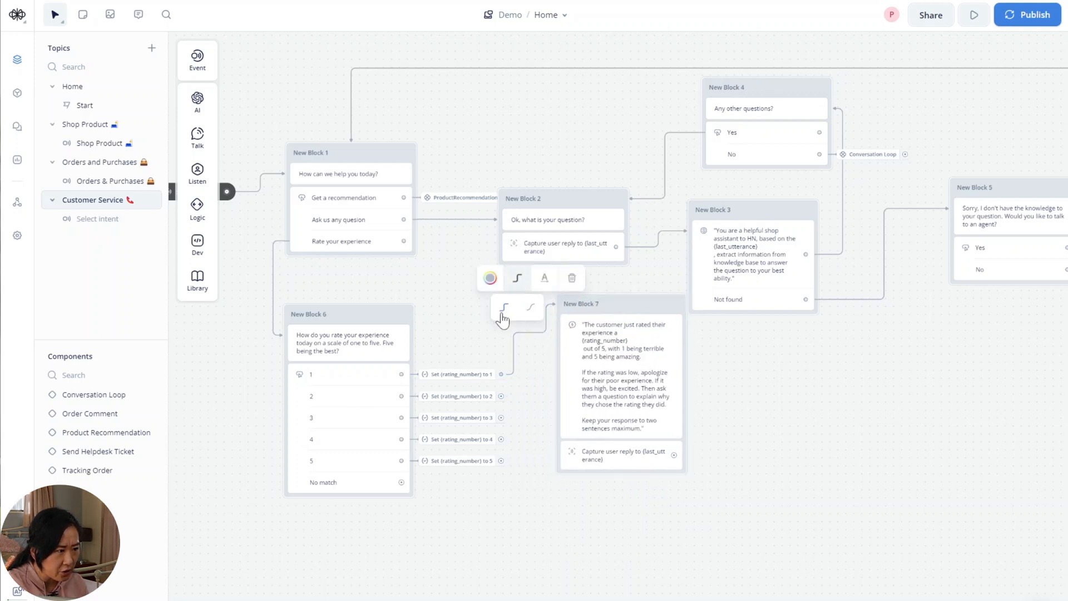
left_click(538, 382)
left_click(541, 332)
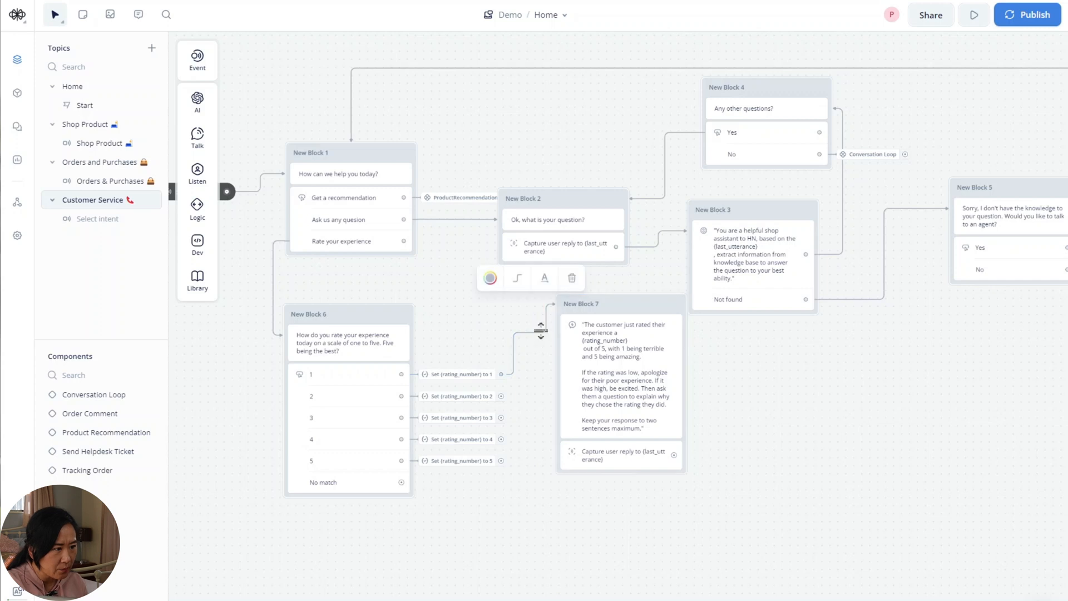
left_click_drag(541, 332, 541, 303)
Step: Connect the rating 2 and 3 paths to New Block 7, aligning their lines with the rating 1 connector
left_click_drag(502, 396, 562, 309)
left_click(531, 344)
left_click_drag(531, 345, 506, 339)
left_click(522, 343)
left_click_drag(493, 416, 503, 365)
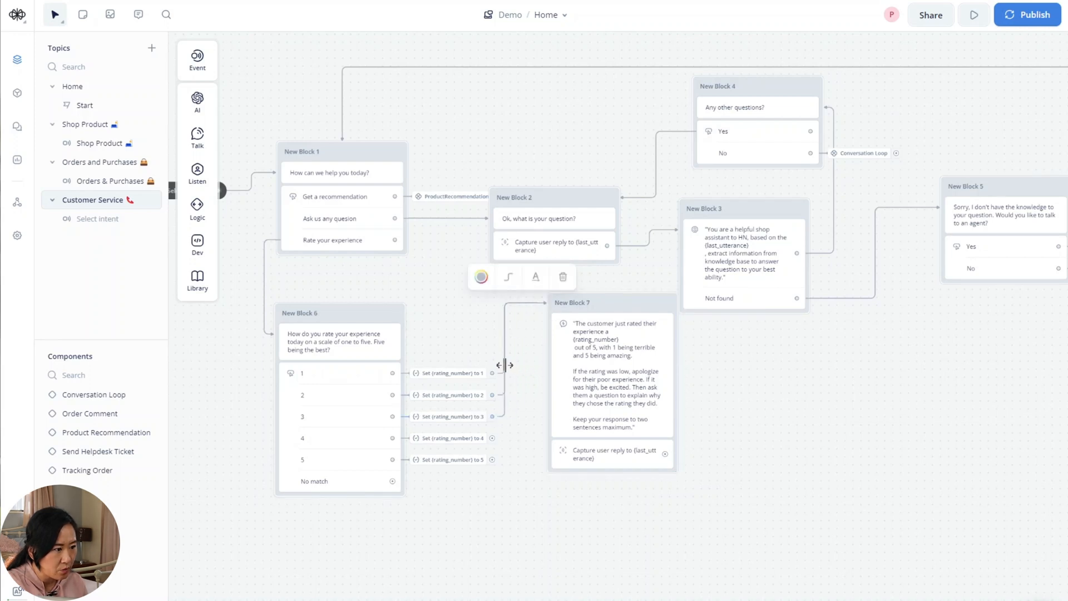
Step: Connect the rating 4 and 5 paths to New Block 7 and merge their lines with the existing connectors
left_click_drag(492, 438, 554, 307)
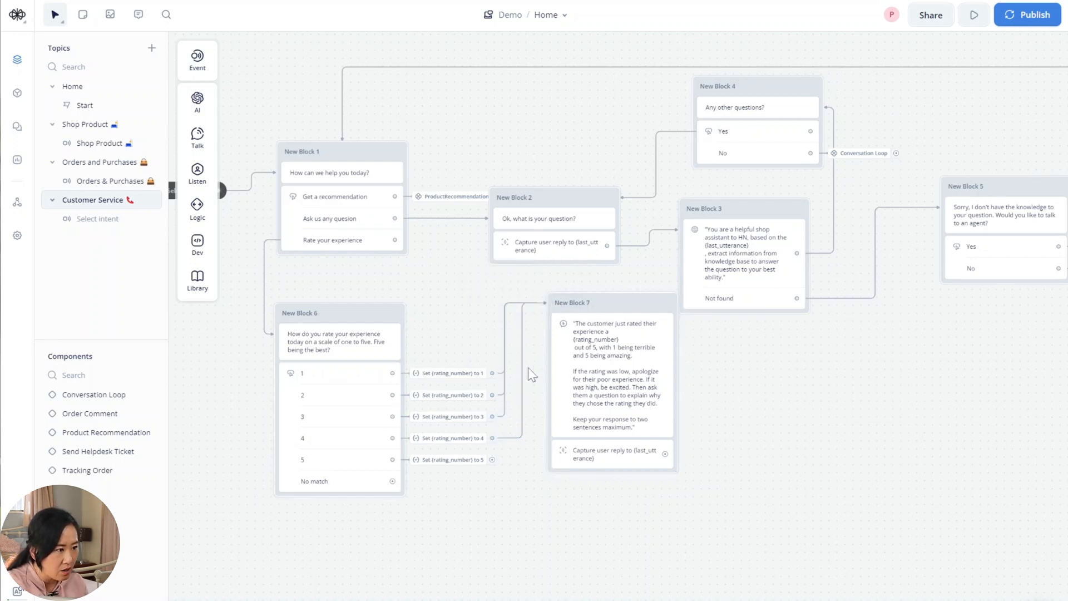
left_click_drag(522, 363, 503, 362)
left_click_drag(492, 460, 508, 303)
left_click_drag(519, 369, 504, 374)
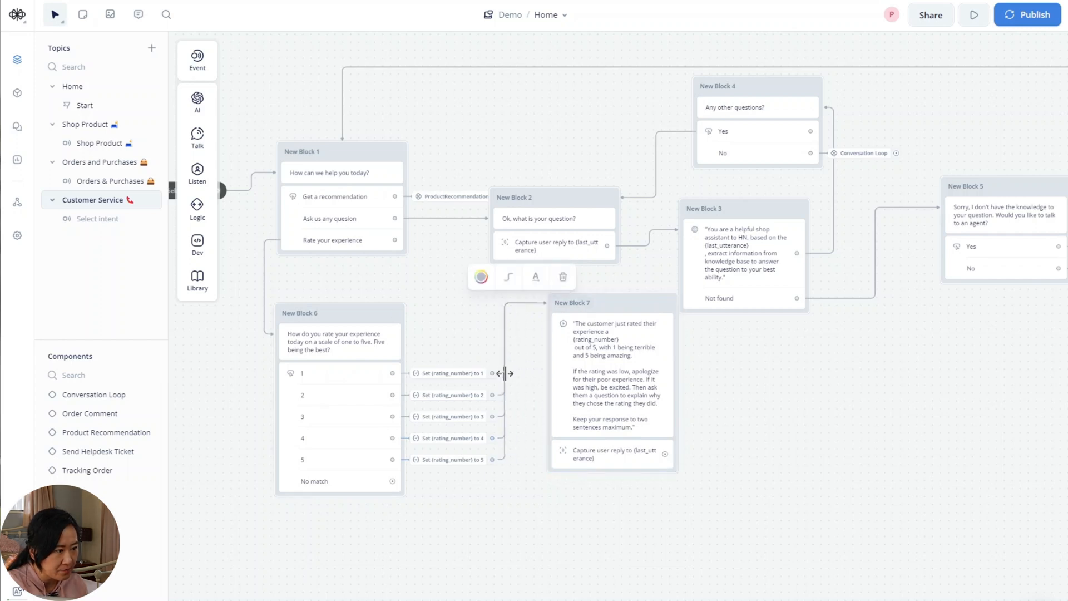
Step: Move New Block 7 slightly closer to the rating paths and rename it Customer Feedback
left_click_drag(608, 307, 588, 322)
left_click(584, 329)
left_click(578, 318)
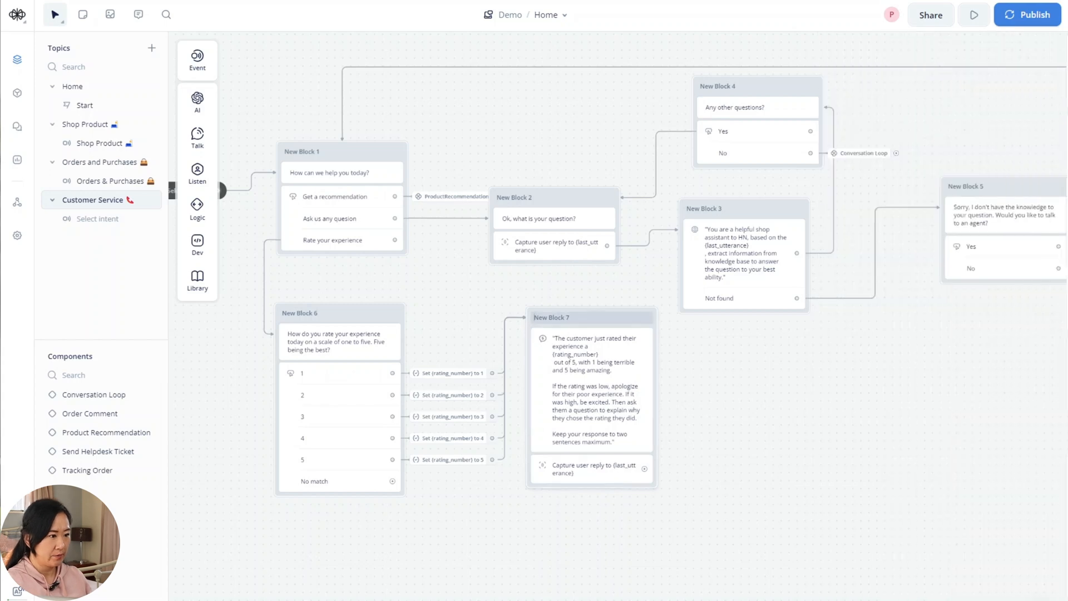
type("Cos")
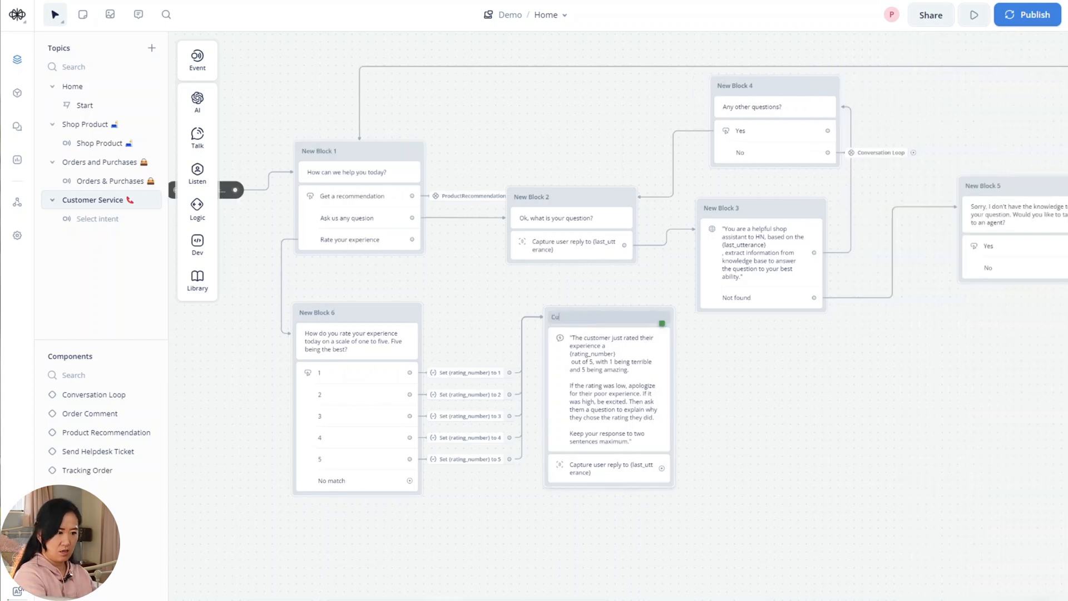
type("stomer Feedb")
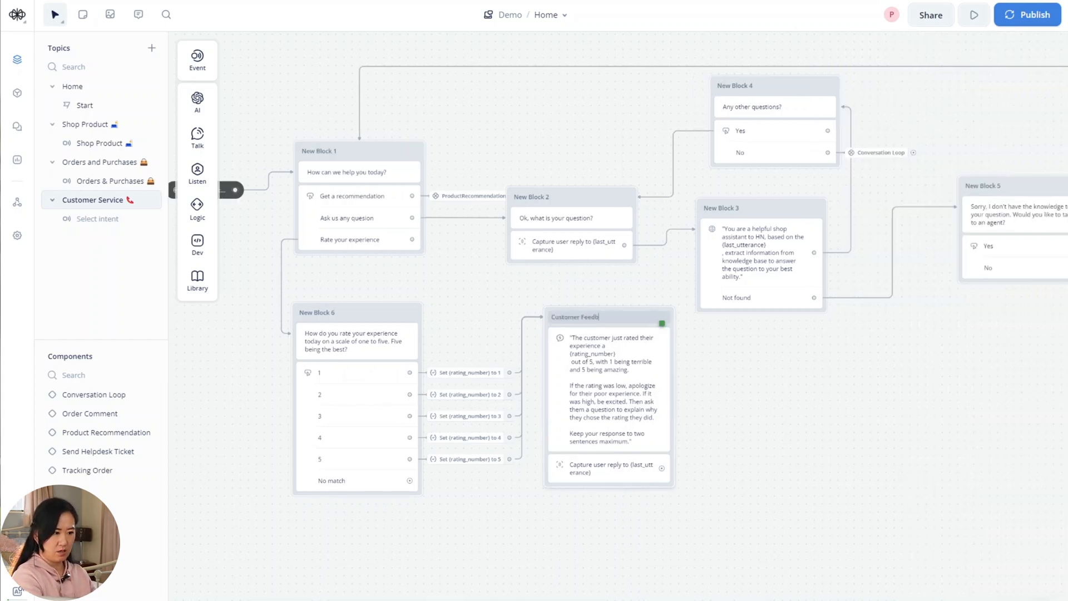
type("ack")
Step: Link the Customer Feedback capture step to a new Set AI block labelled "Determine sentiment"
left_click_drag(569, 467, 640, 358)
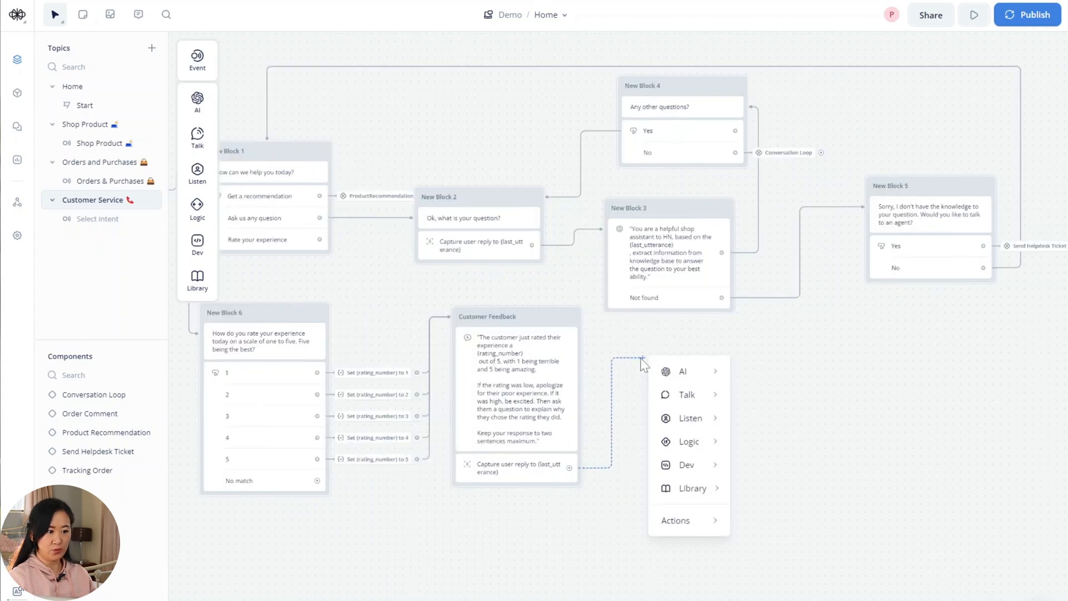
mouse_move(711, 377)
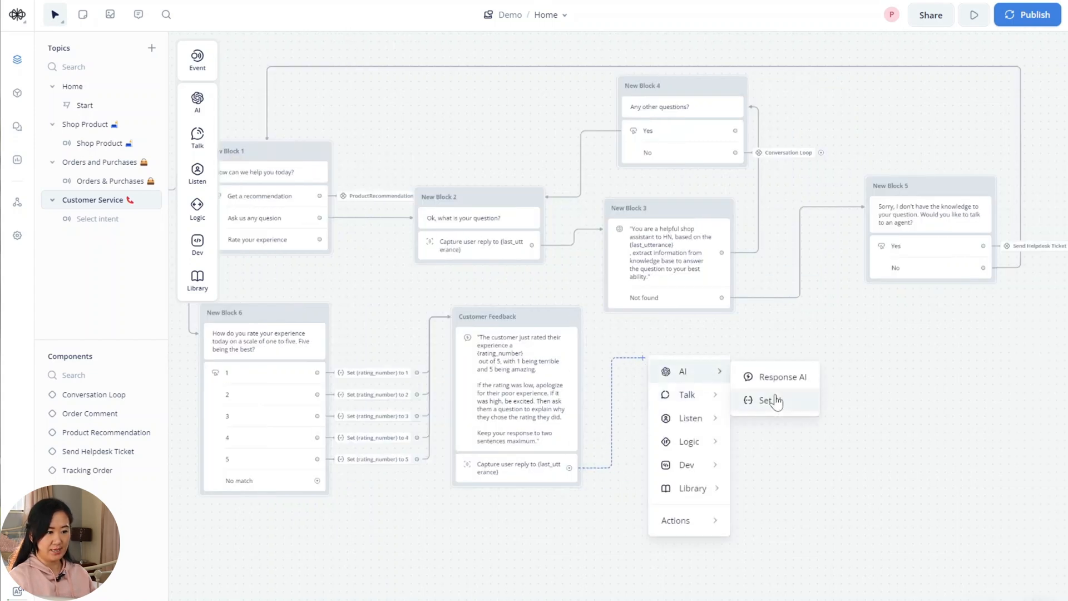
left_click(775, 400)
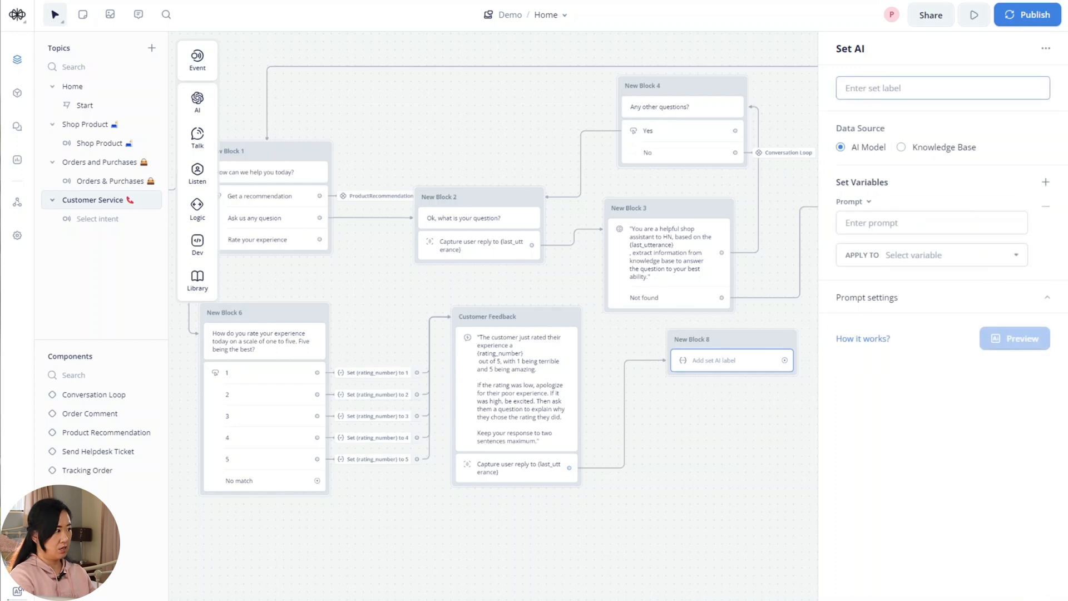
type("De")
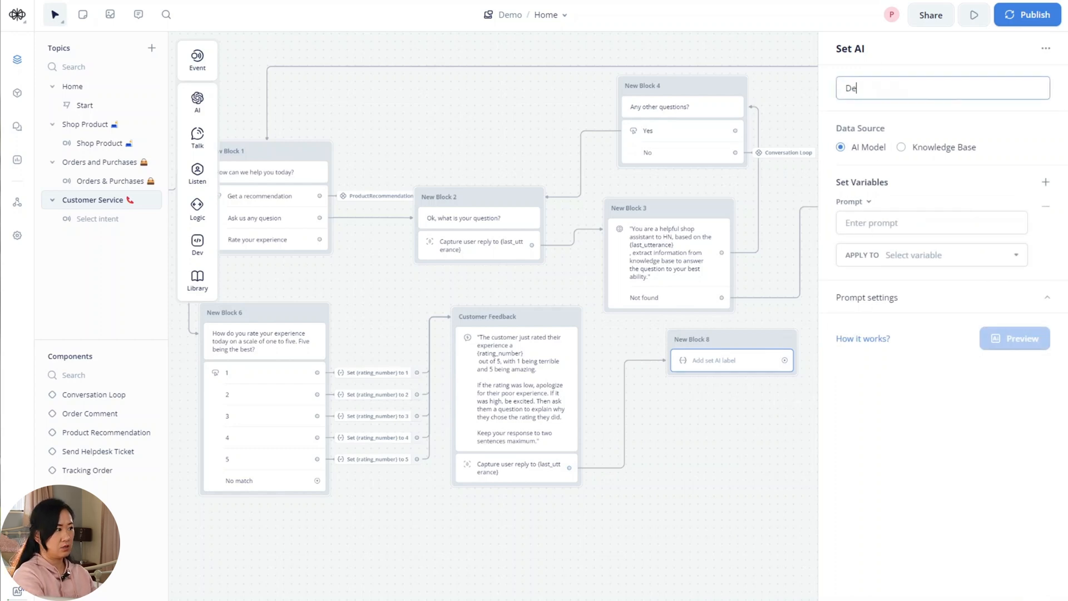
type("termine sentiment")
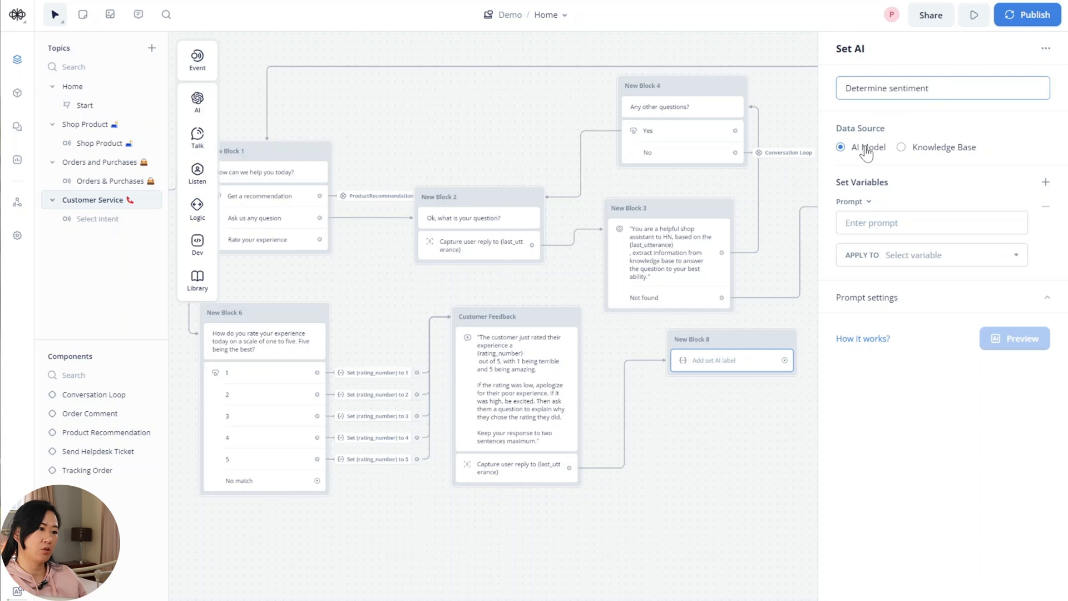
key("Tab")
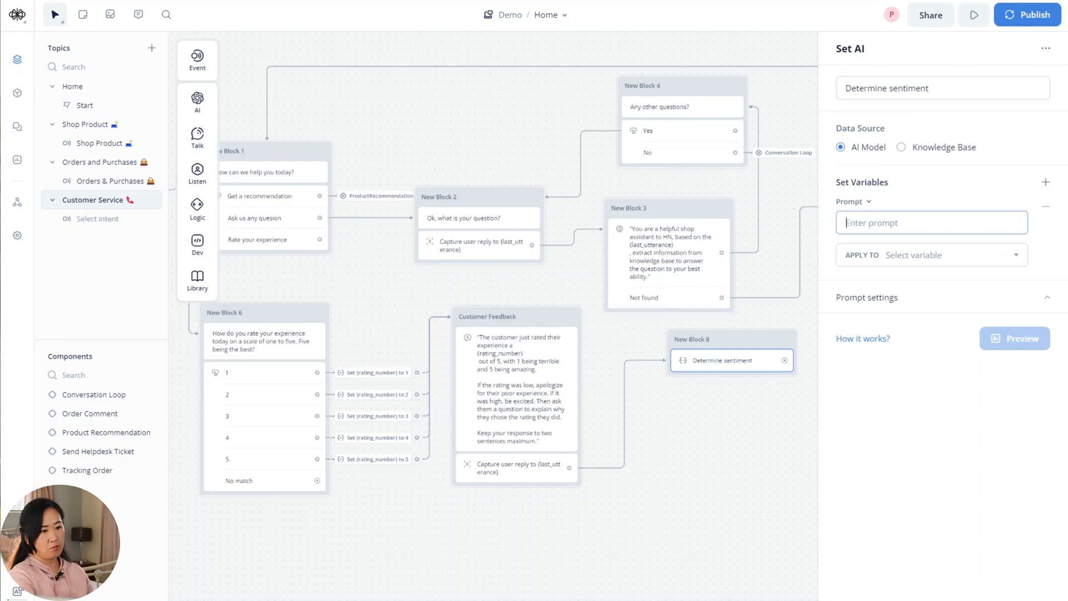
Step: Start the Determine sentiment prompt with "Perform a sentiment analysis"
type("Per")
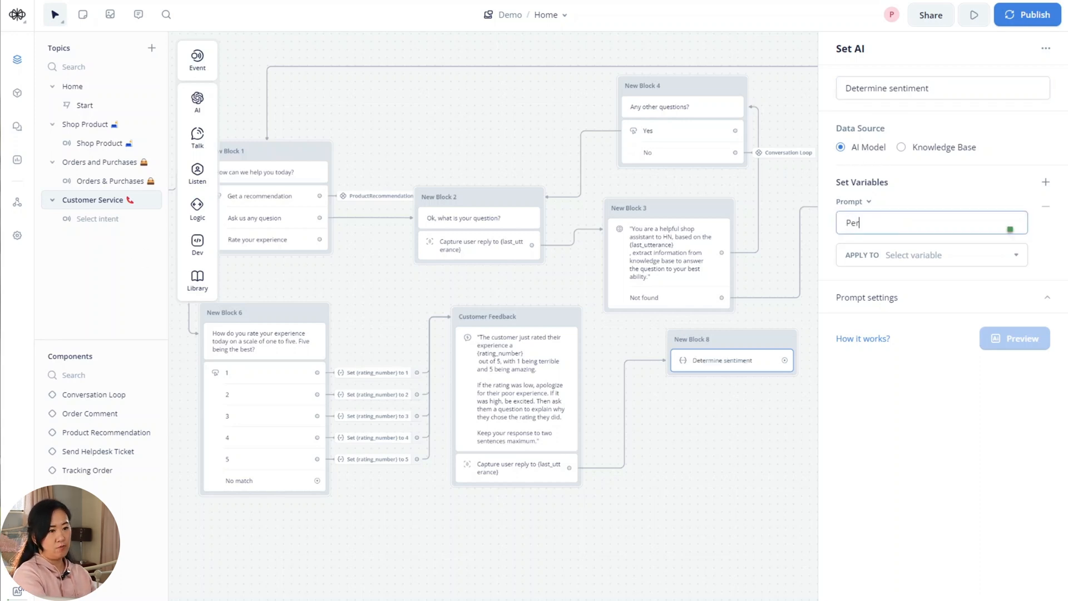
type("form a ")
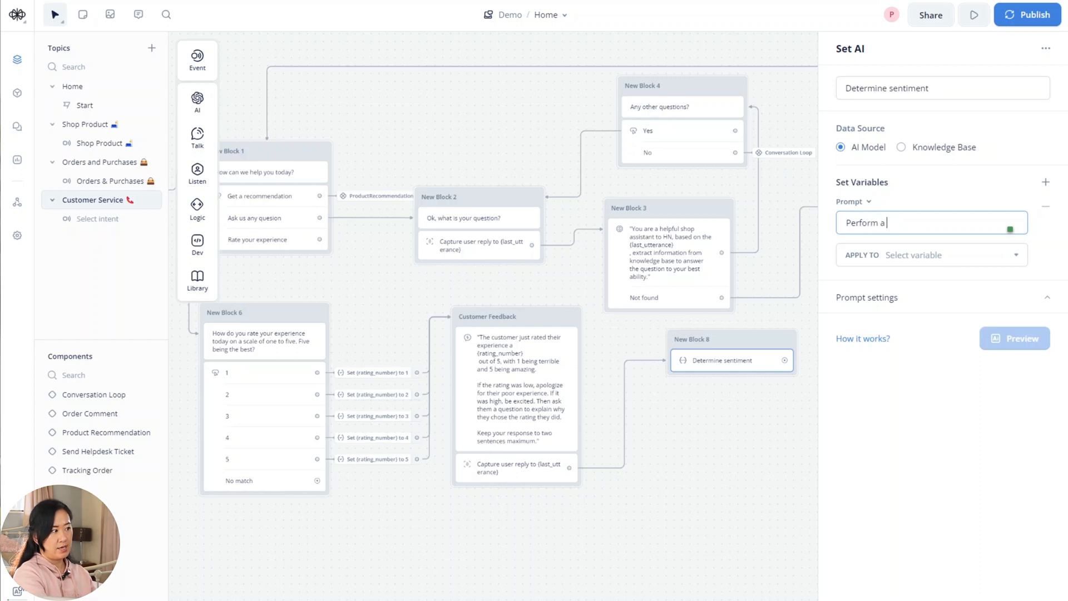
type("sentiment ana")
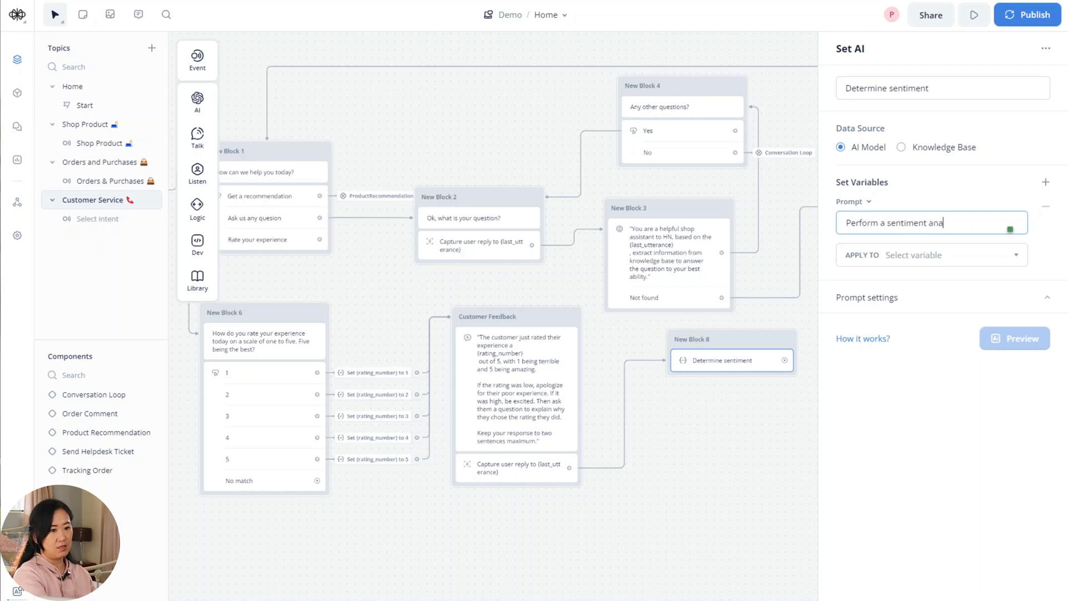
type("lysis ")
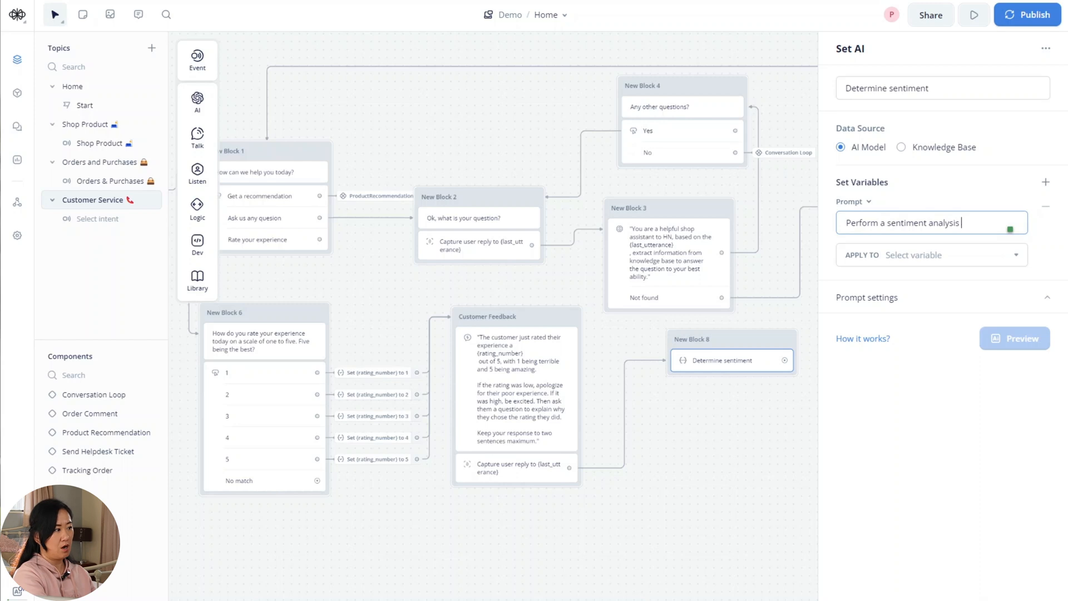
Step: Continue the prompt with "on" and insert the last_utterance variable as the text to analyse
type("on {last")
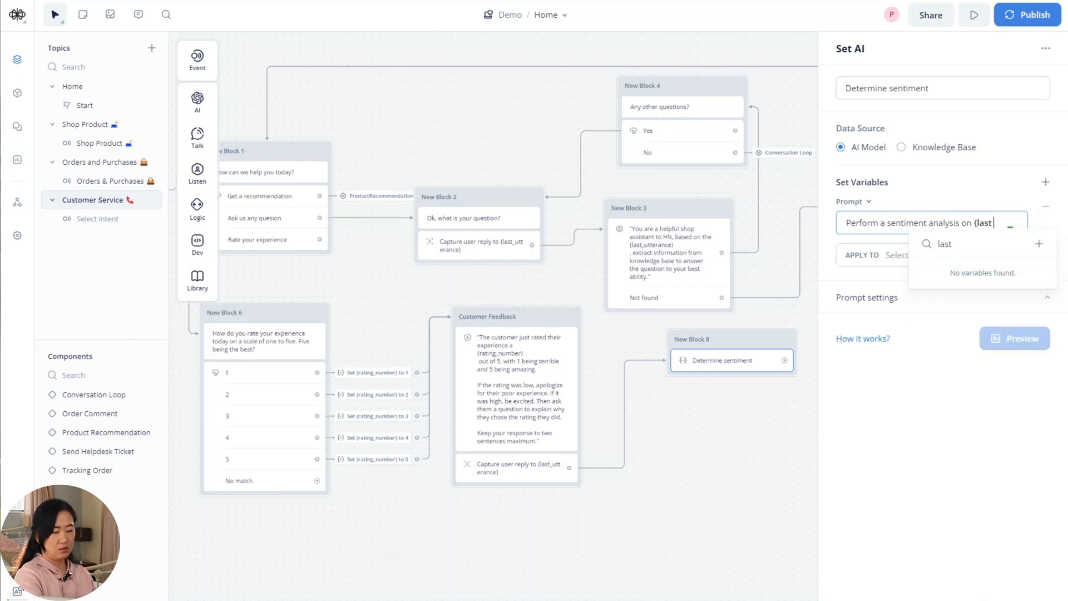
key("BackSpace")
key("BackSpace")
key("BackSpace")
key("BackSpace")
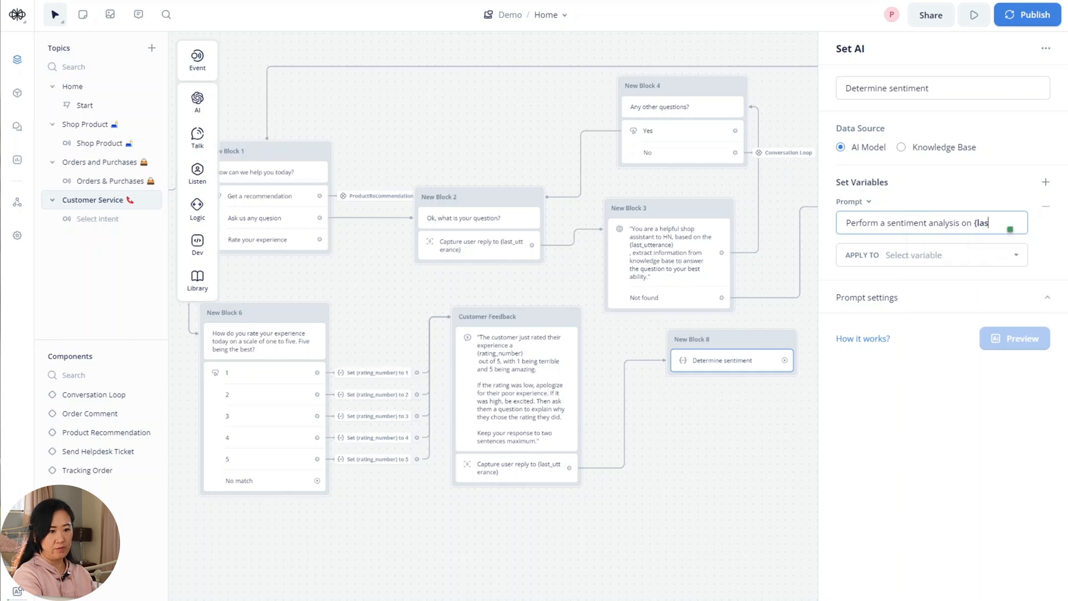
type("ka")
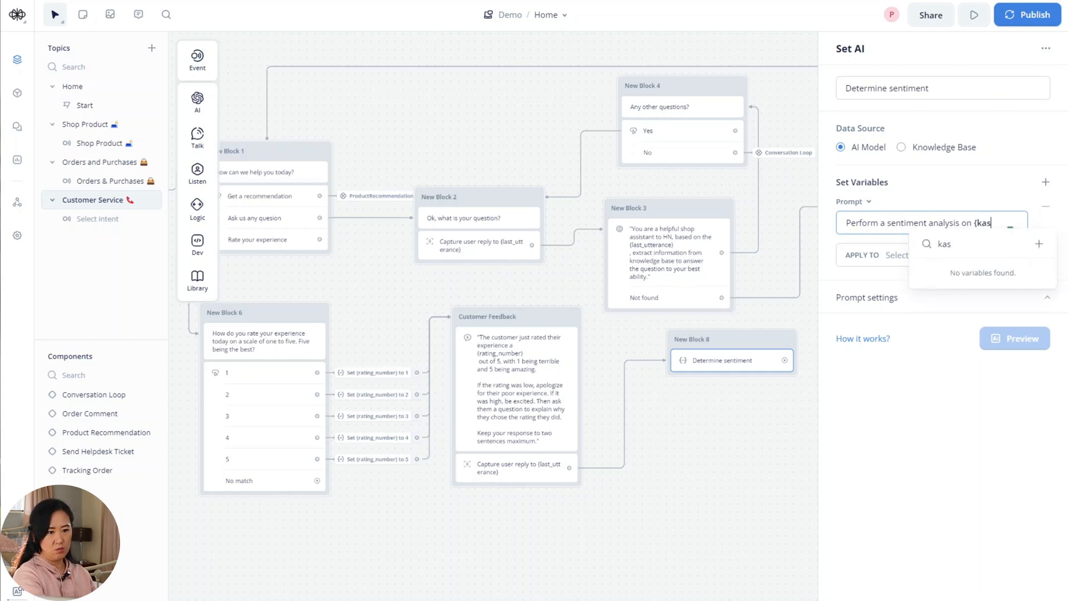
key("BackSpace")
key("BackSpace")
type("las")
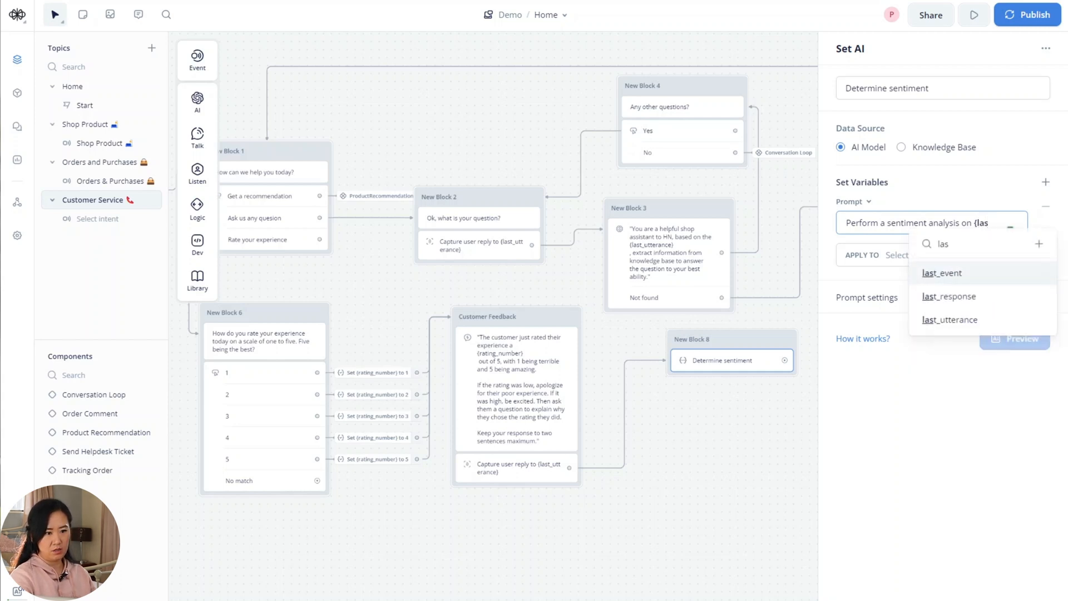
key("Down")
key("Down")
key("Return")
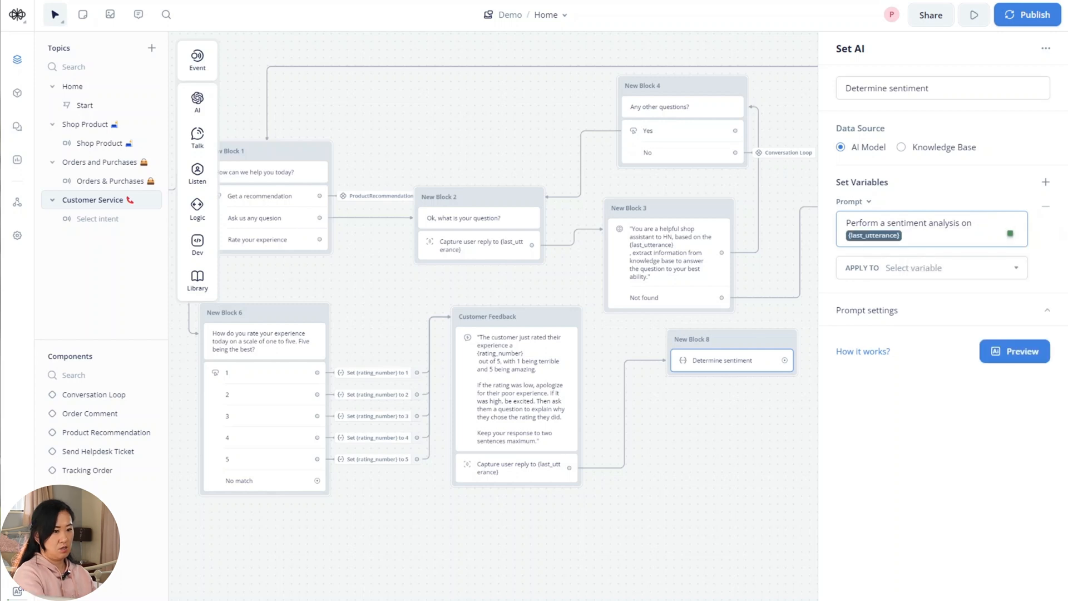
Step: Add the line "If it is a negative response '1'" below the prompt's opening sentence, separated by a blank line
key("Return")
type("If")
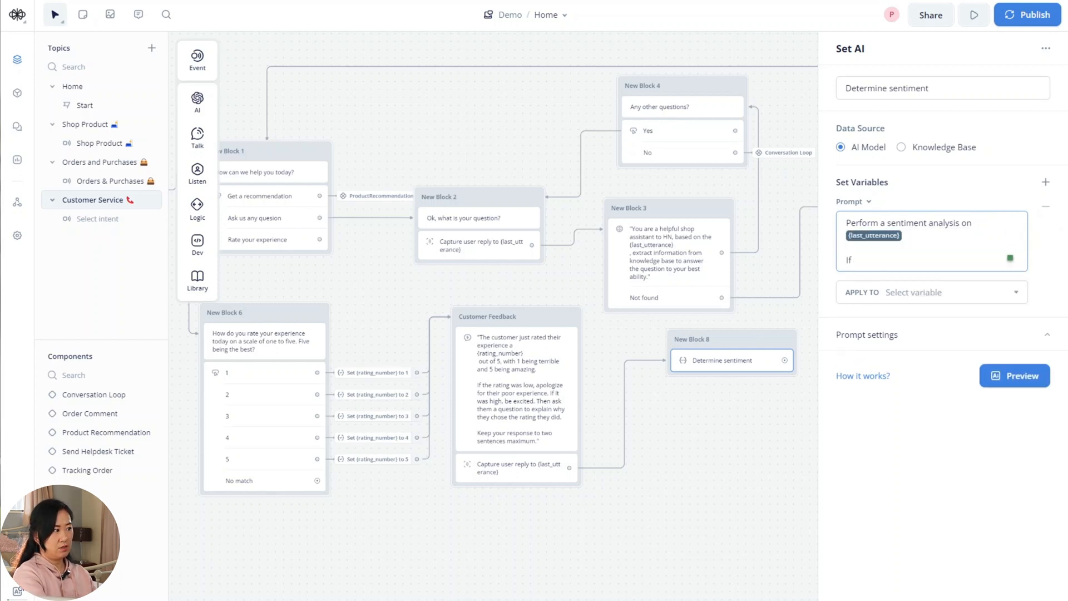
type(" it is a ")
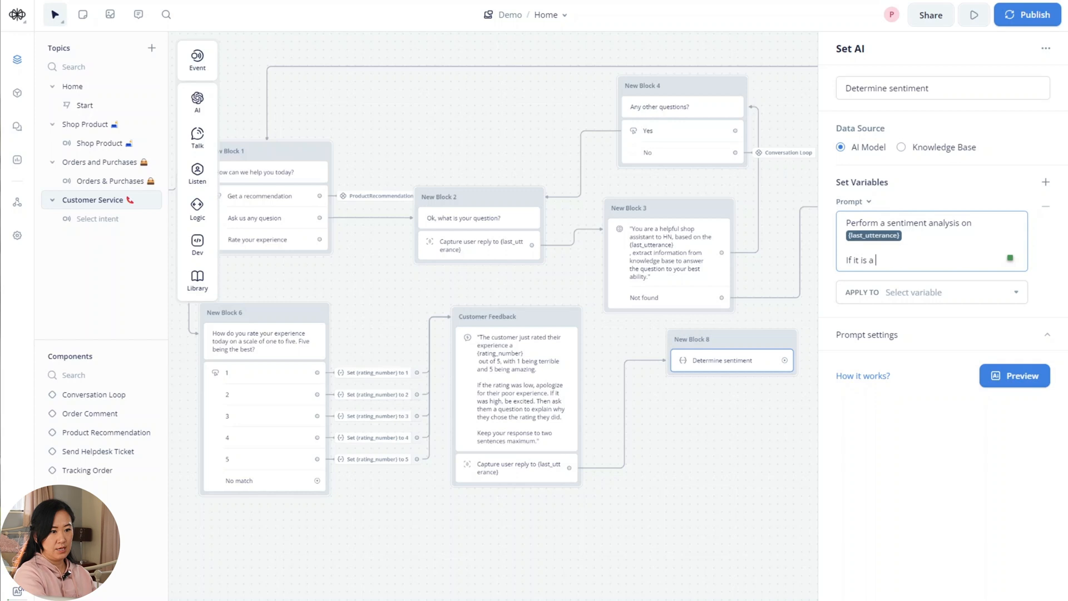
type("negative response")
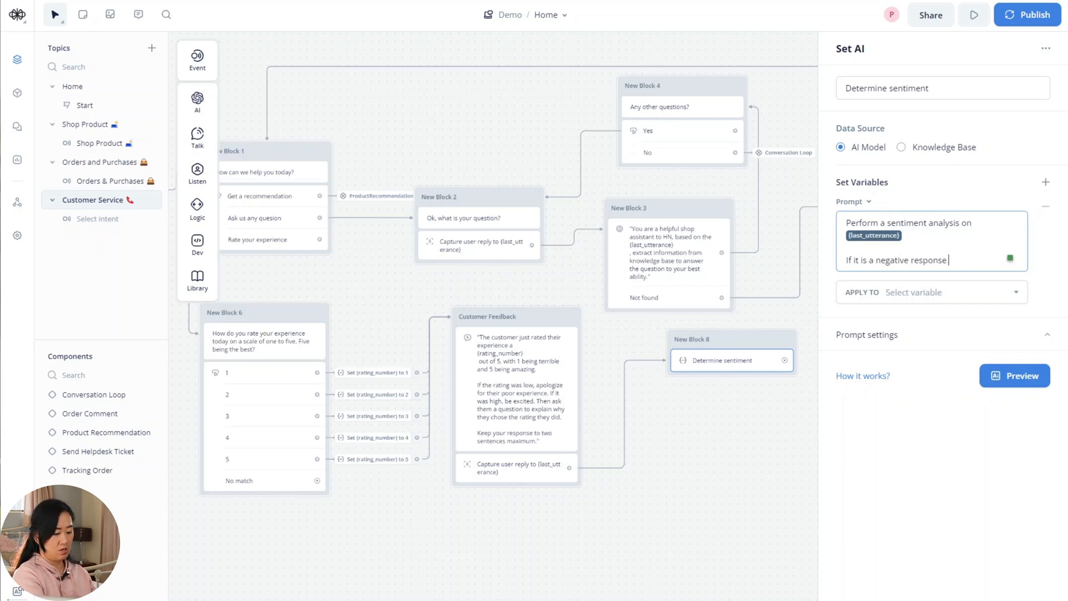
type(" \"")
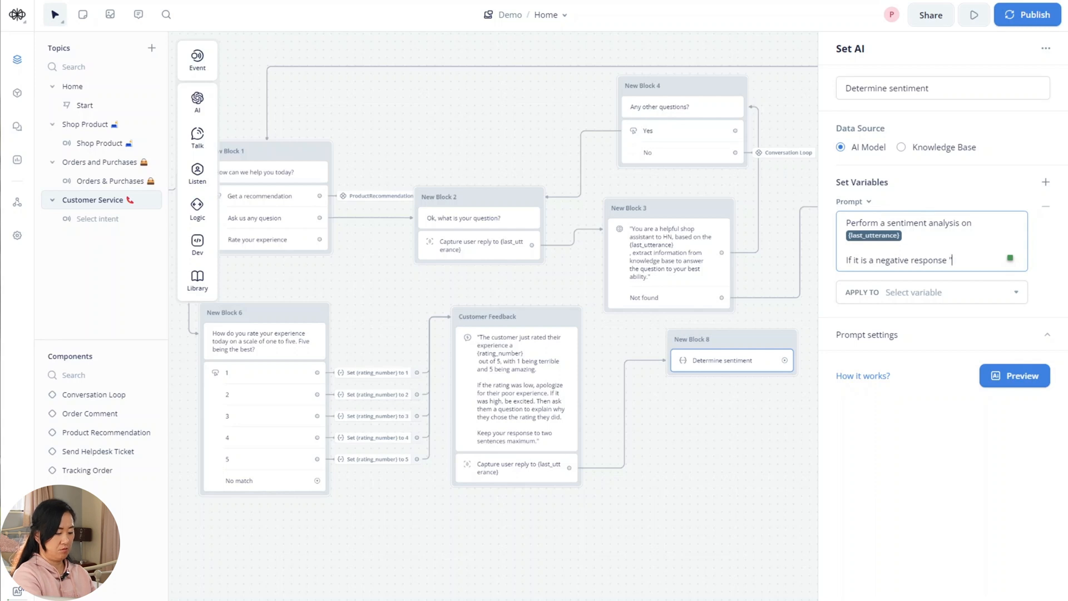
key("BackSpace")
type("'1")
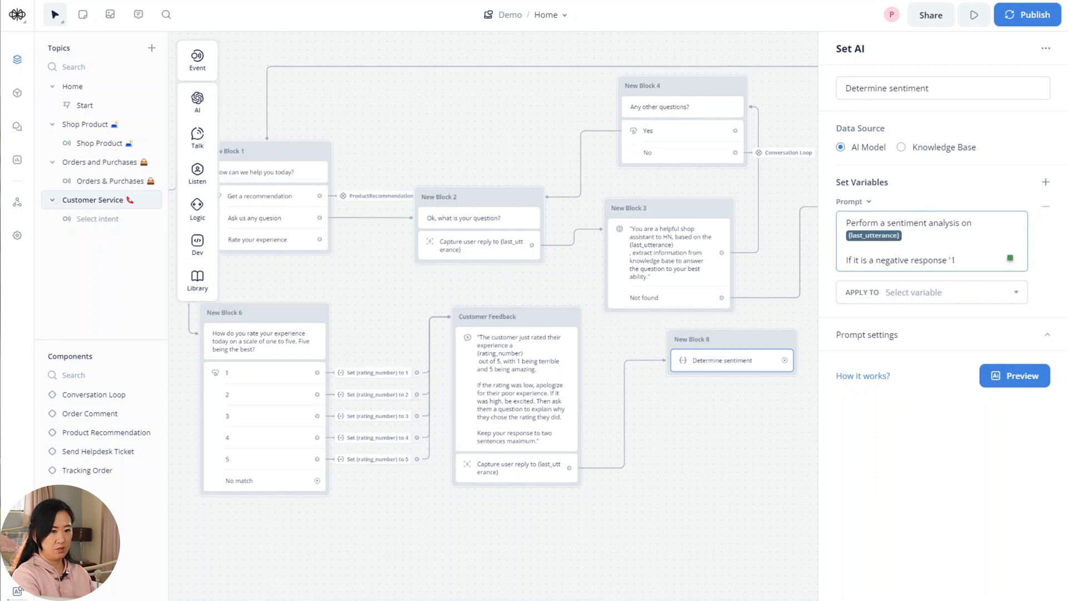
type("'")
type("'")
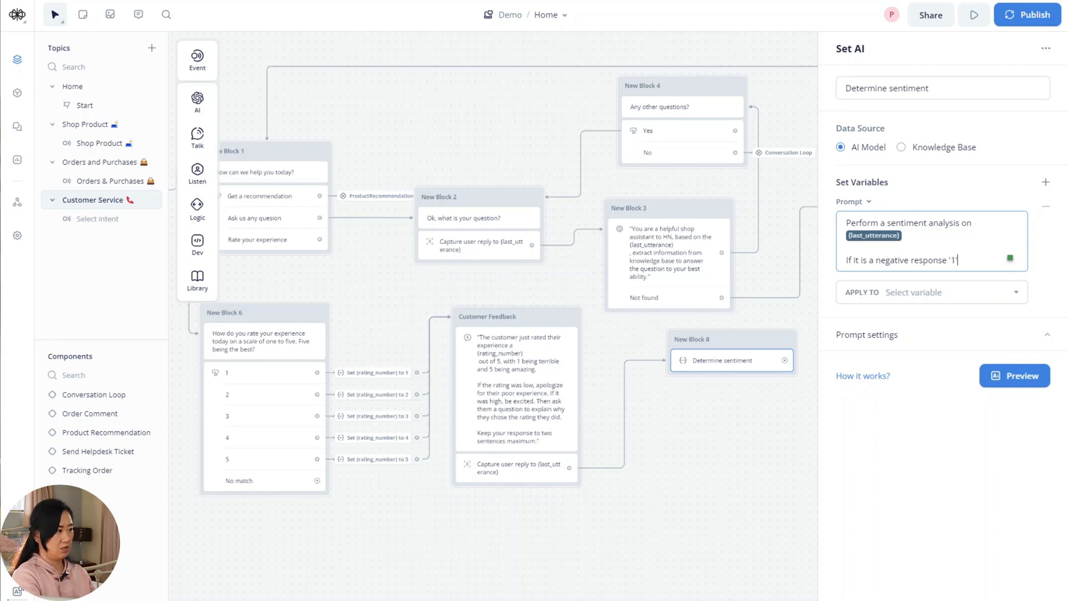
Step: Add the line "If it is a positive response '5'" to the prompt, separated by a blank line
key("Return")
key("Return")
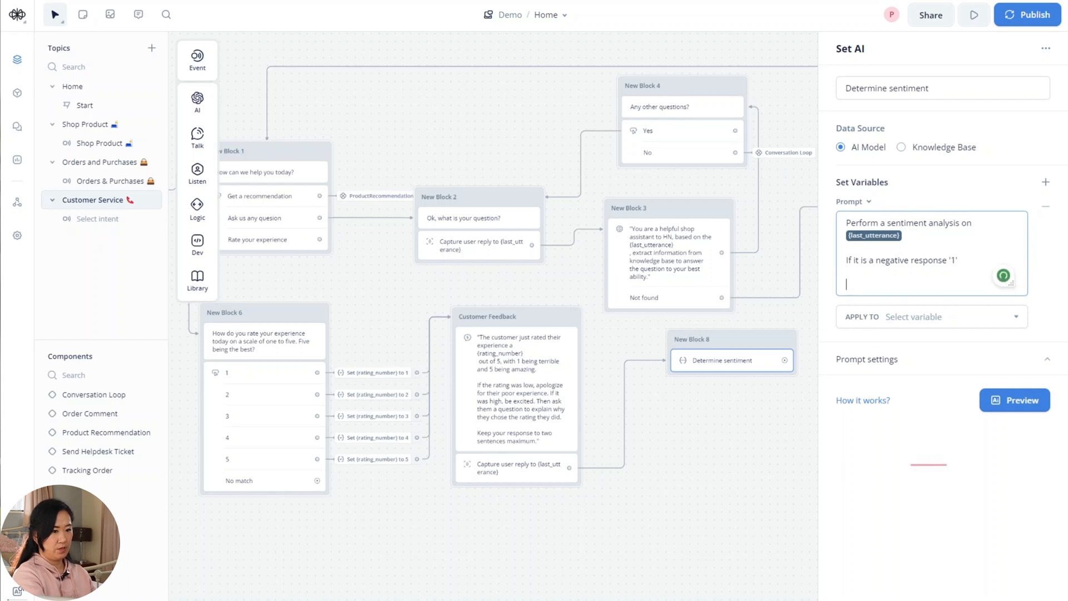
type("If it is a positi")
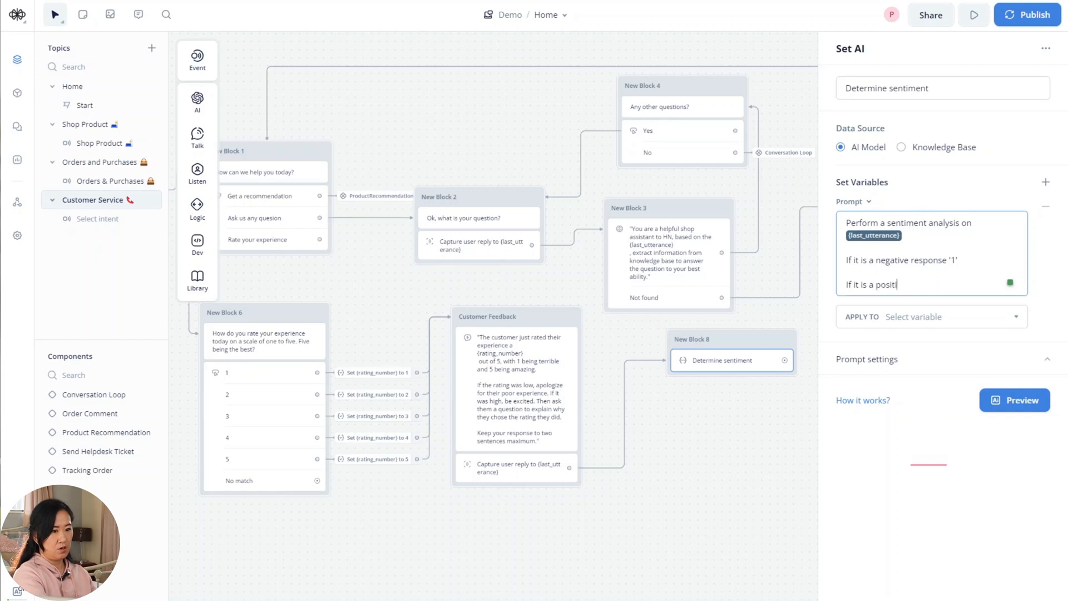
type("ve response")
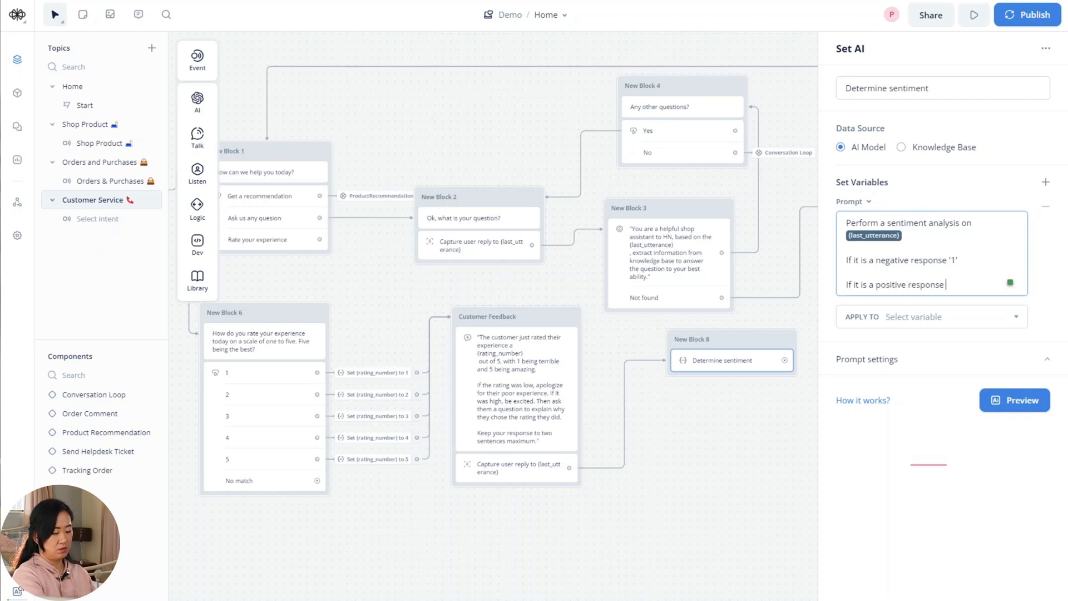
type(" '5'")
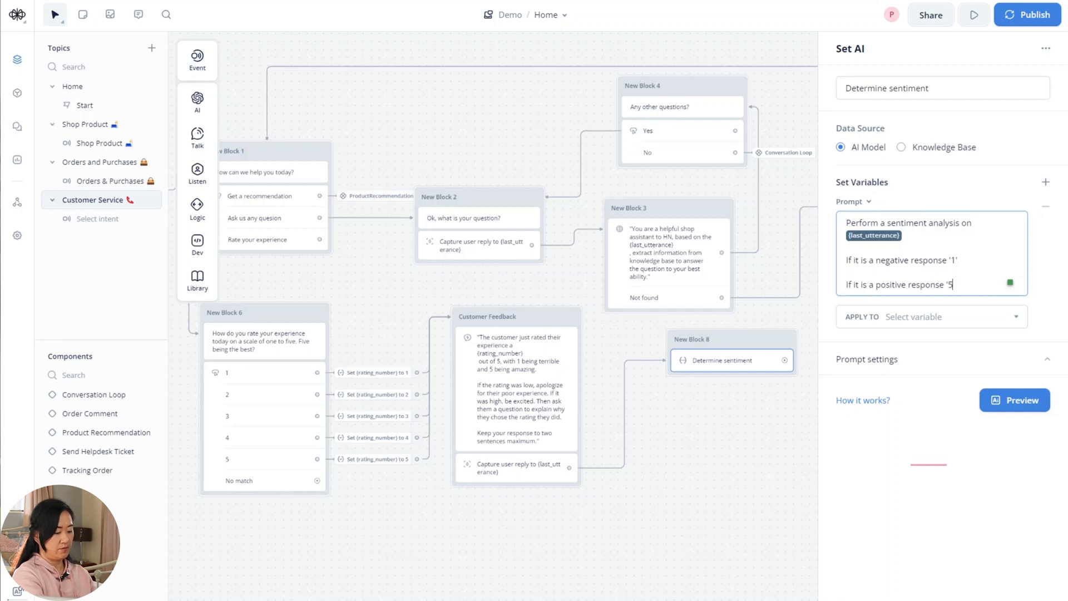
Step: Finish the prompt with the line "If you are unsure respond '0'", separated by a blank line
key("Return")
key("Return")
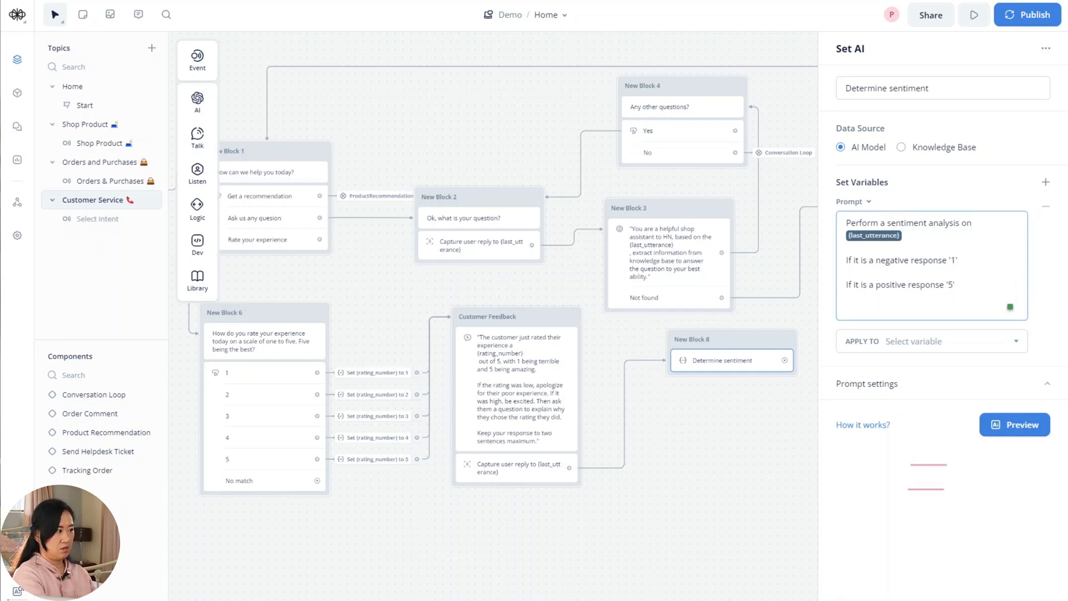
type("If you are unsure respond")
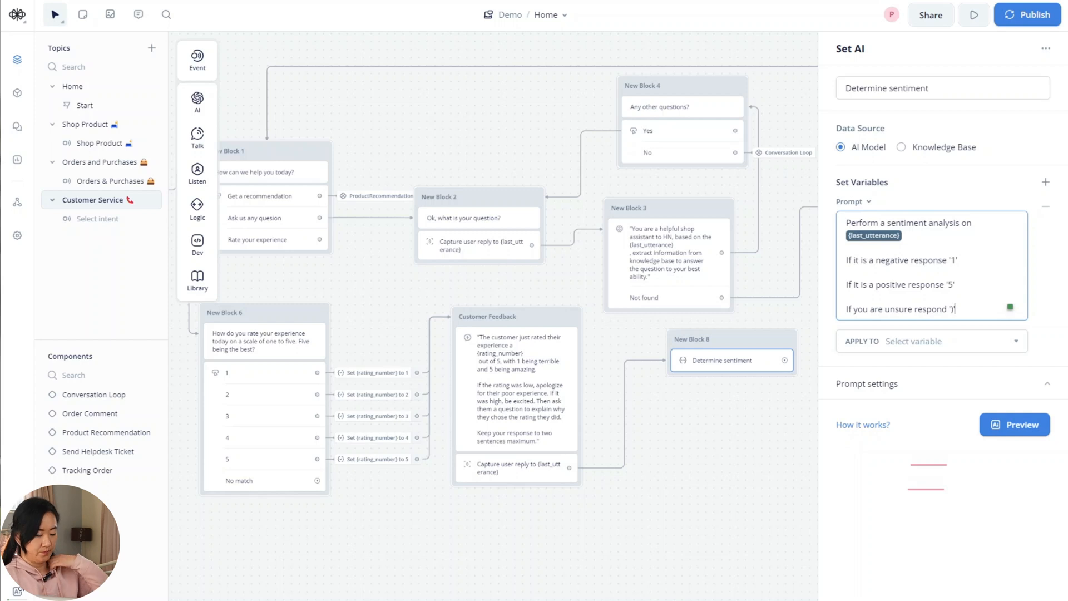
key("BackSpace")
type("0'")
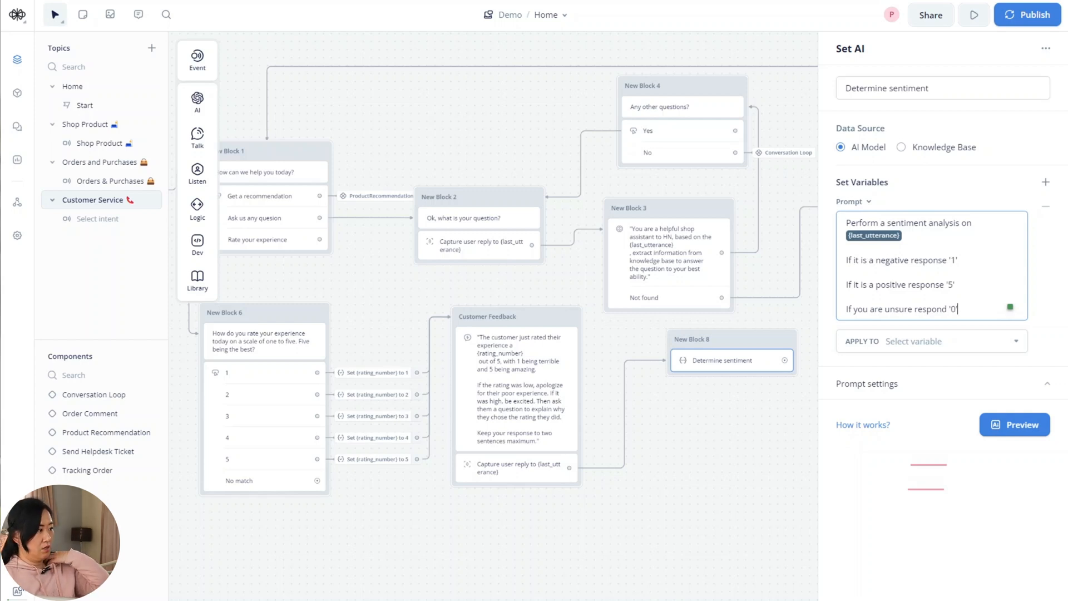
Step: Create a new variable named Sentiment and apply the prompt's result to it
left_click(953, 337)
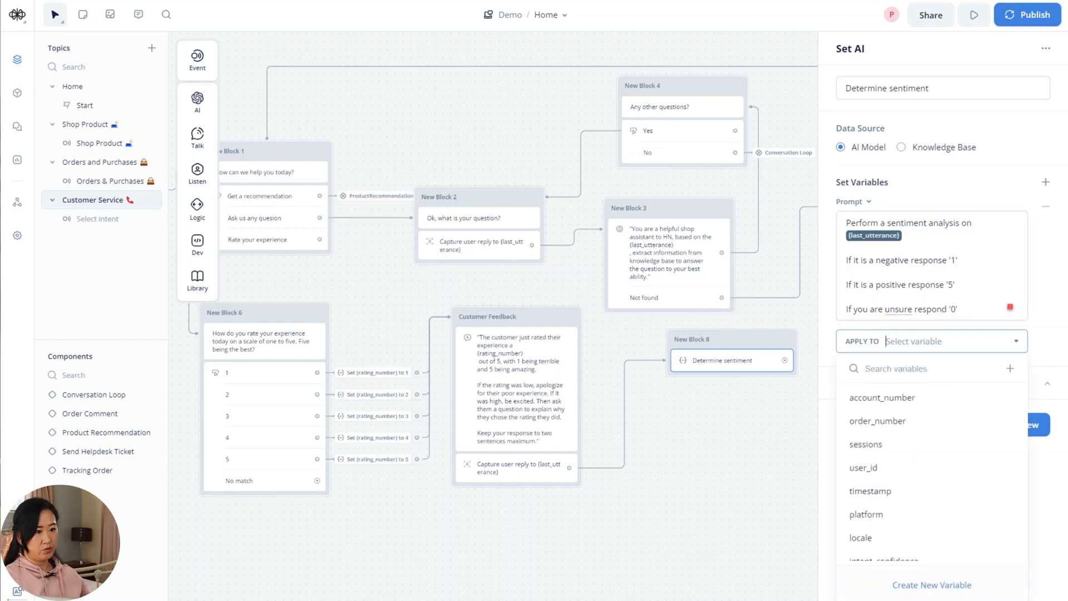
type("sen")
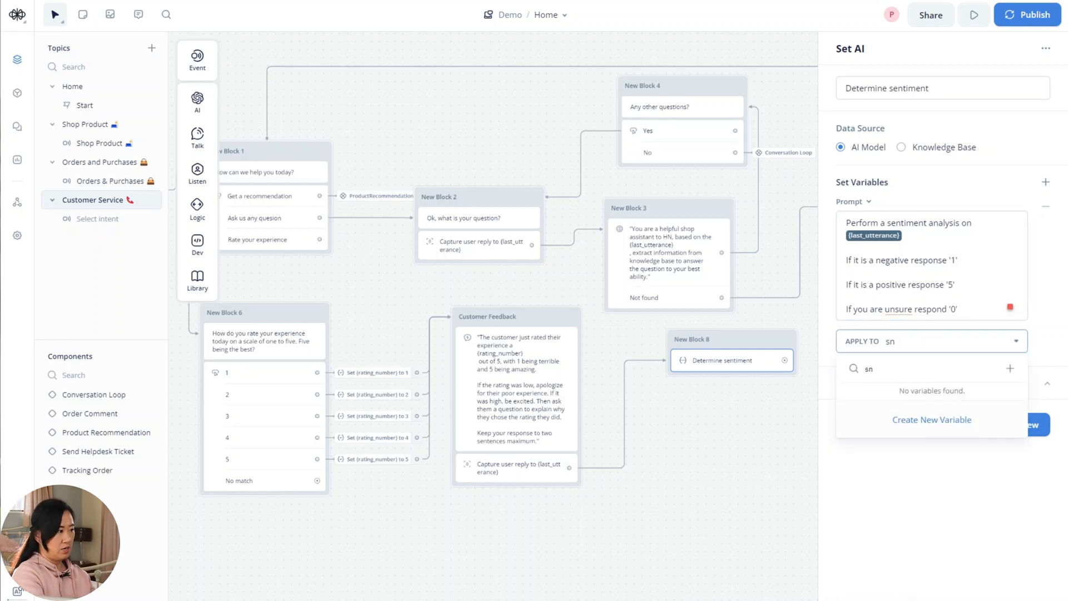
key("BackSpace")
key("BackSpace")
key("BackSpace")
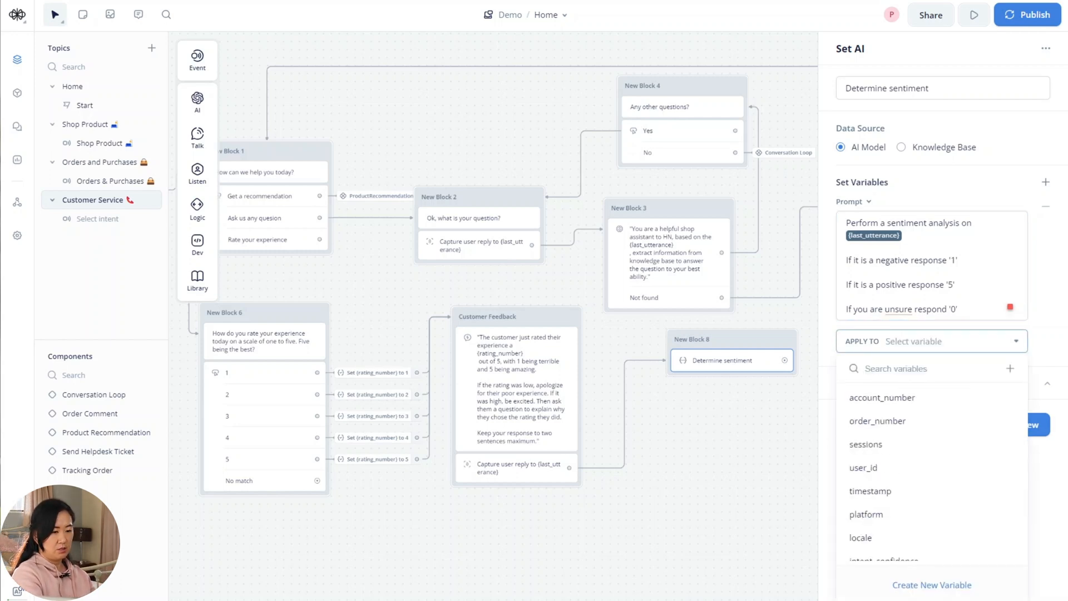
type("Sentiment")
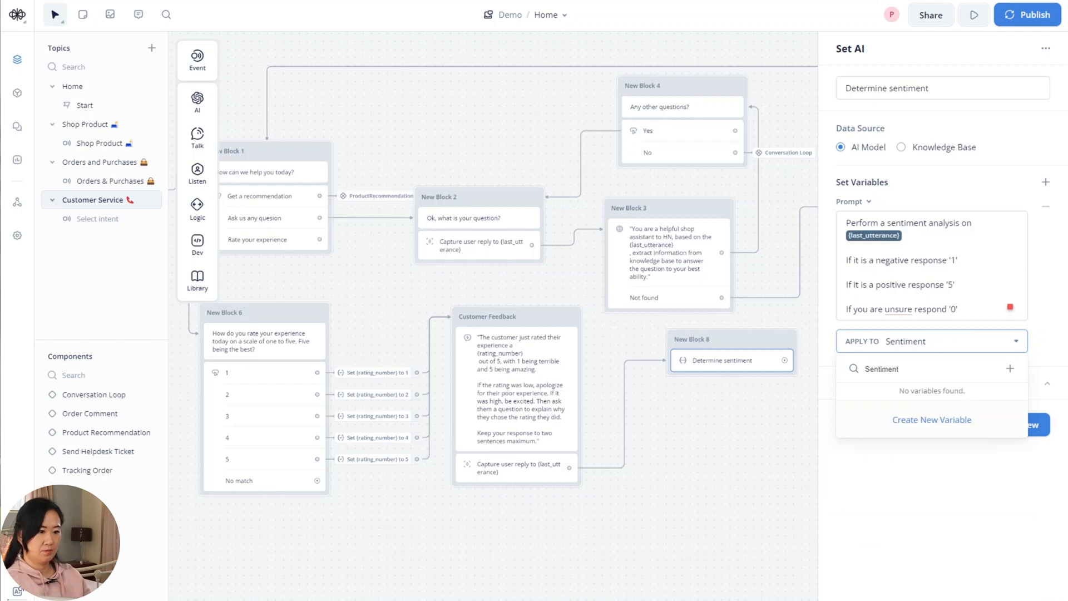
left_click(943, 420)
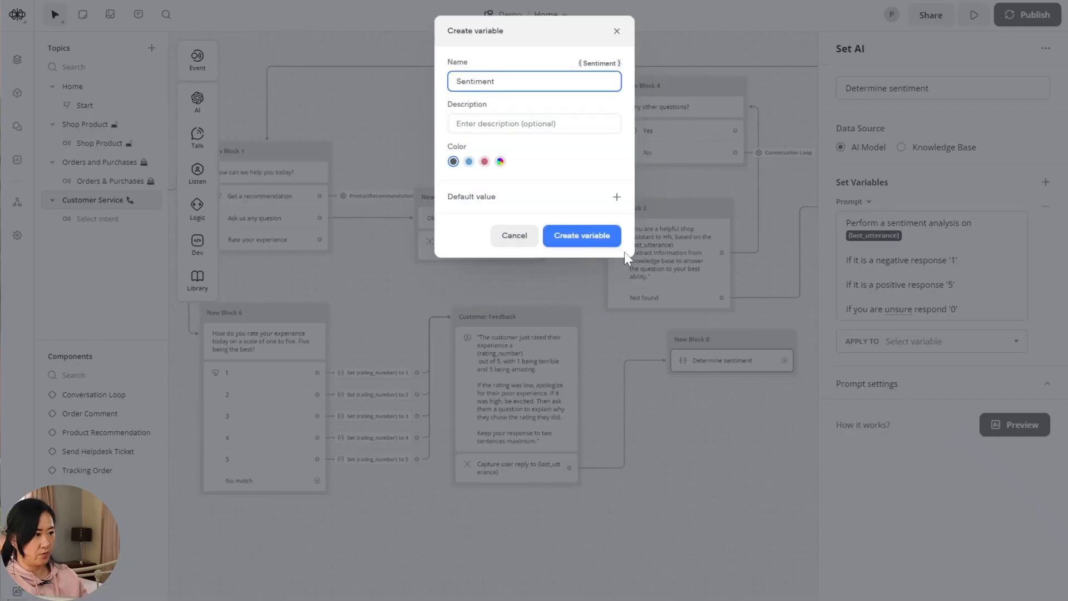
left_click(595, 235)
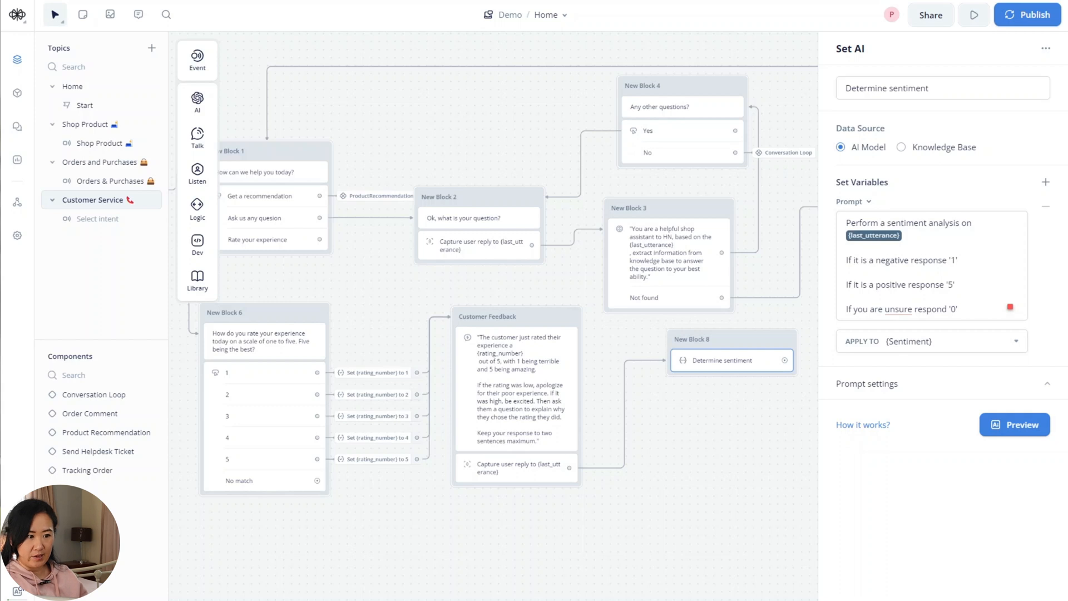
Step: Add a Condition step beneath Determine sentiment in New Block 8
mouse_move(898, 309)
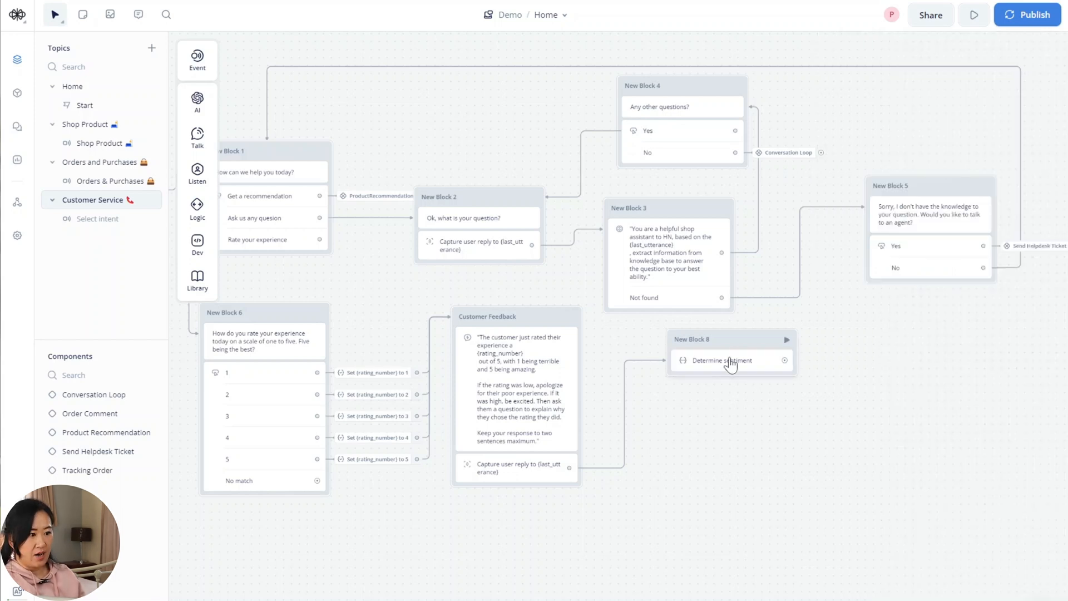
left_click(734, 353)
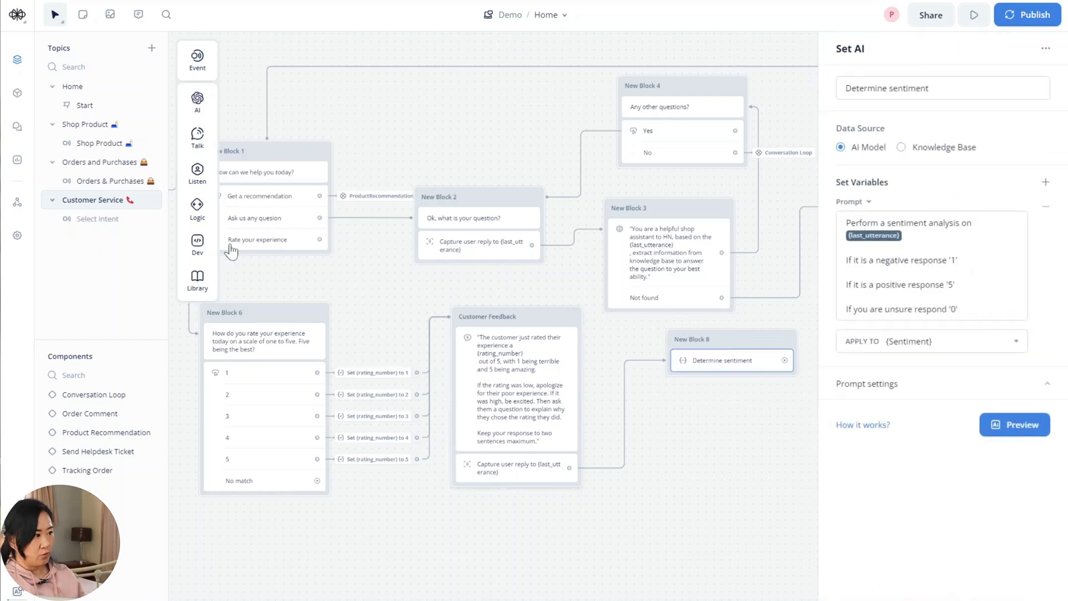
mouse_move(198, 208)
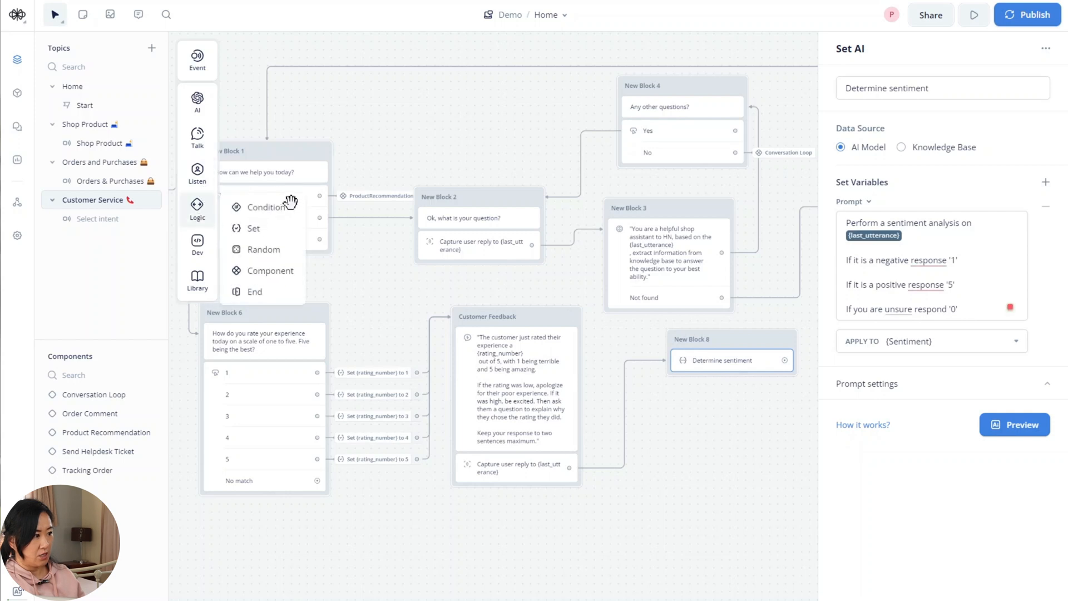
left_click_drag(268, 213, 656, 376)
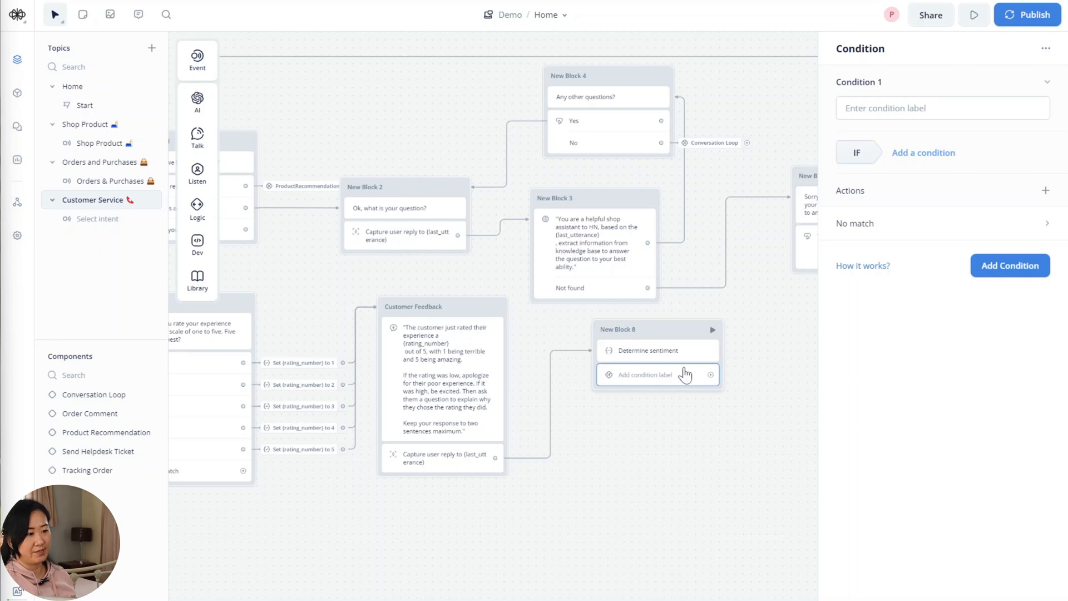
Step: Label the first condition "Positive Feedback"
left_click(922, 154)
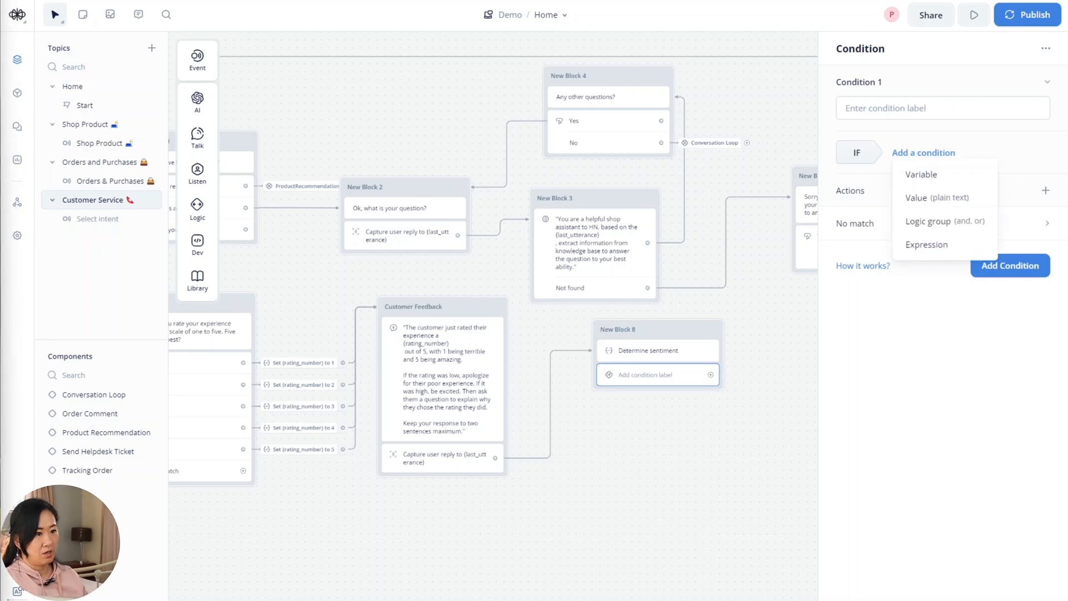
left_click(912, 108)
type("Positive")
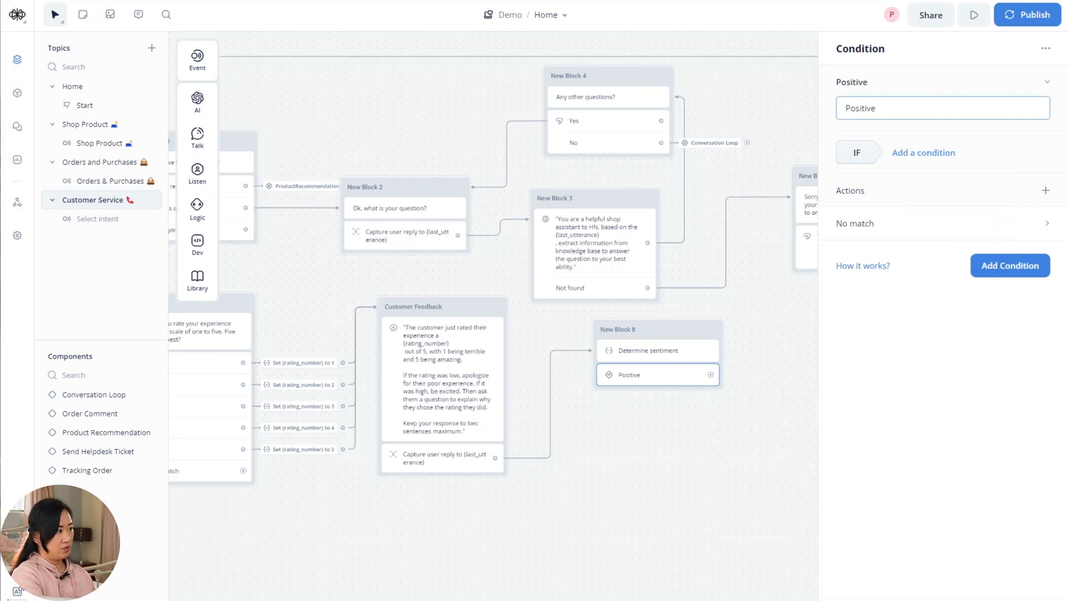
type(" Feedba")
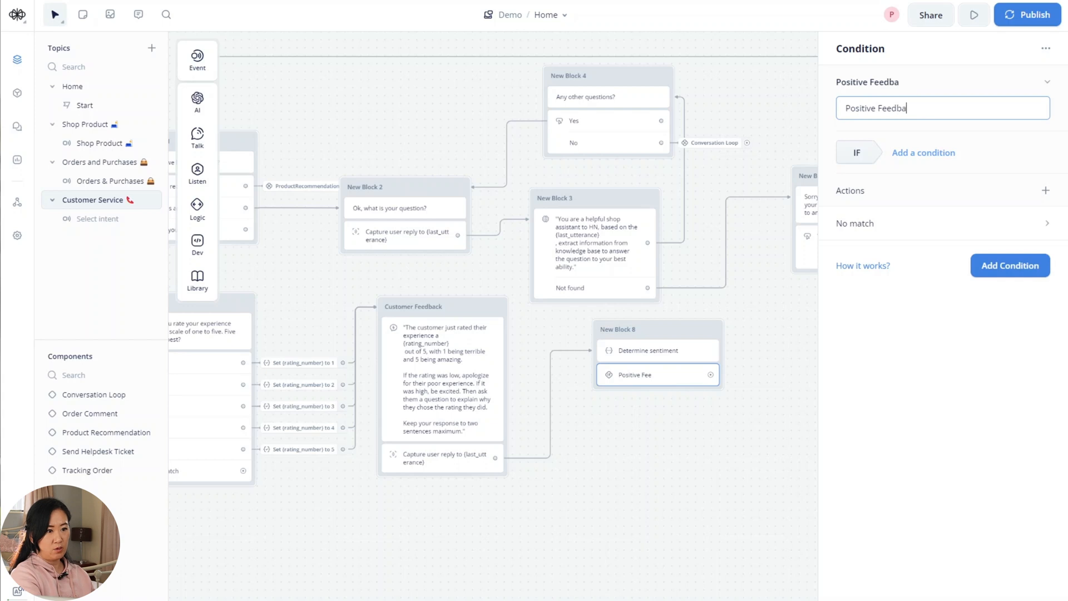
type("ck")
Step: Give the Positive Feedback condition a variable rule that checks whether Sentiment is 5
left_click(927, 156)
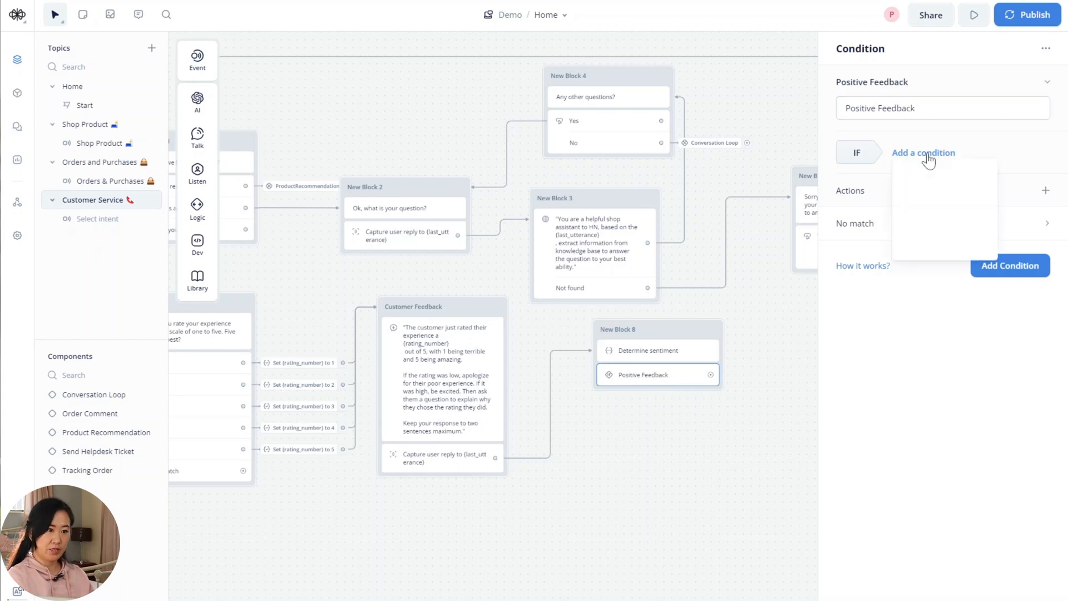
left_click(937, 176)
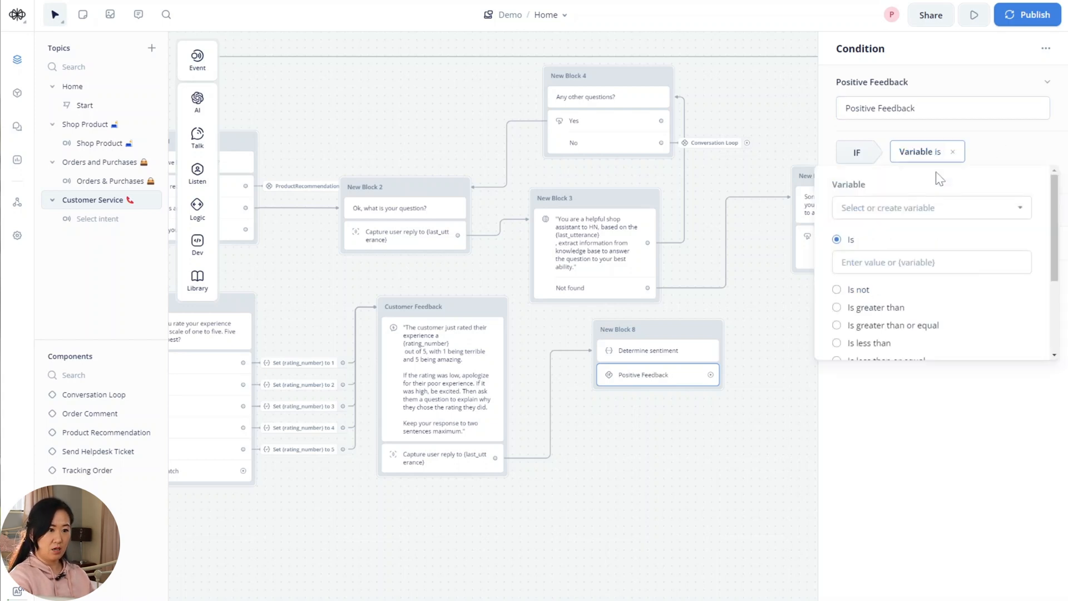
left_click(937, 207)
type("va")
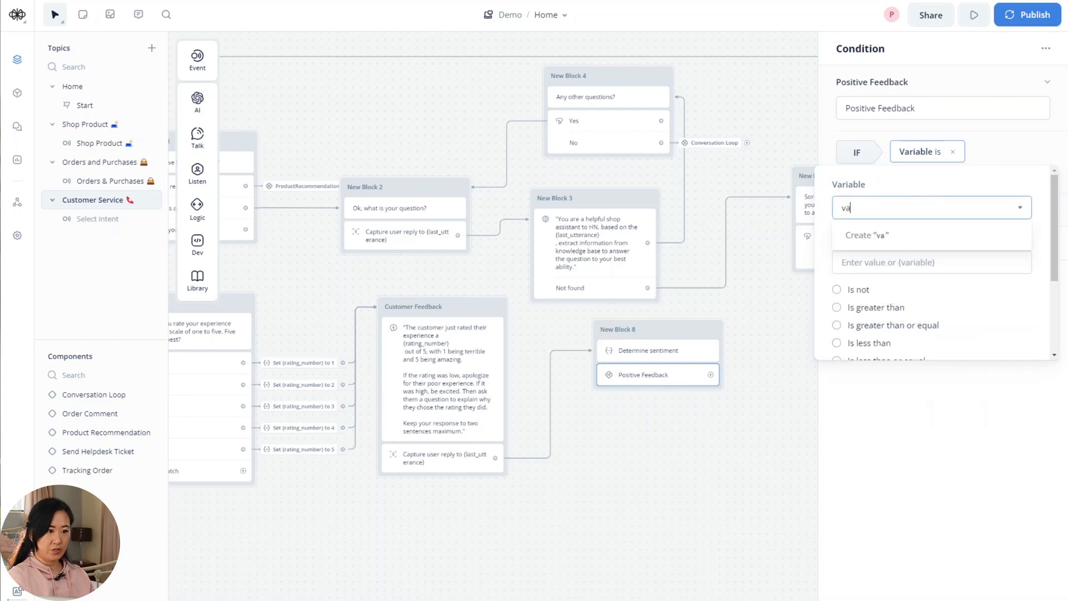
key("BackSpace")
key("BackSpace")
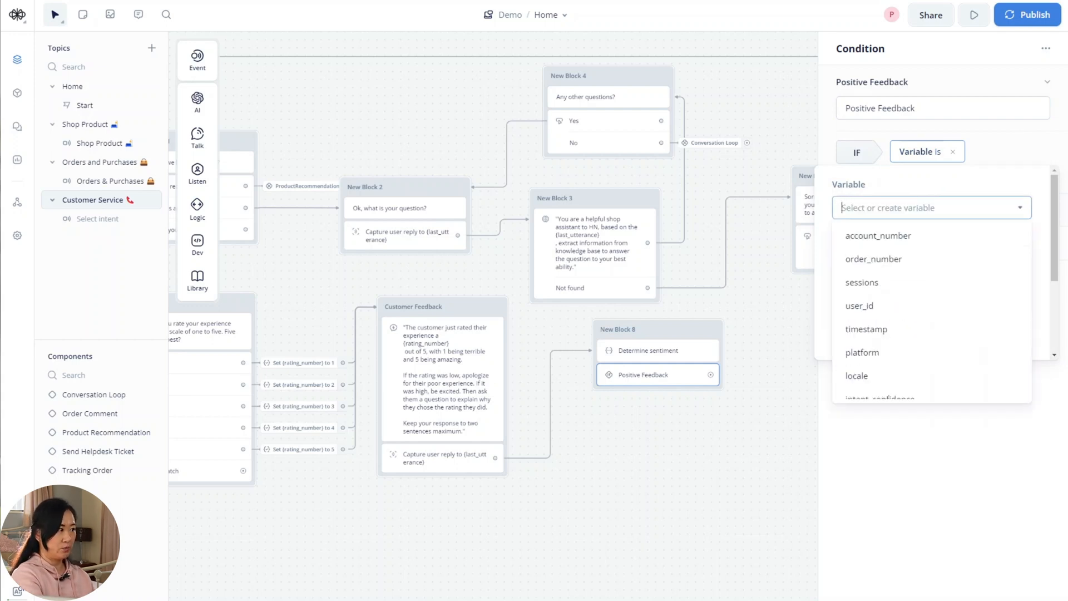
type("s")
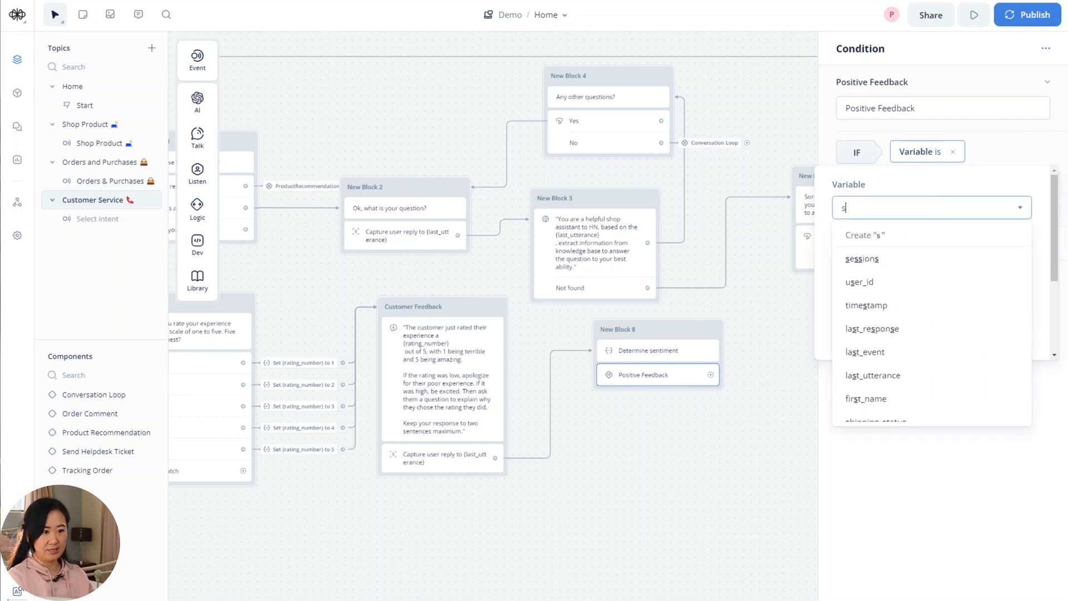
type("e")
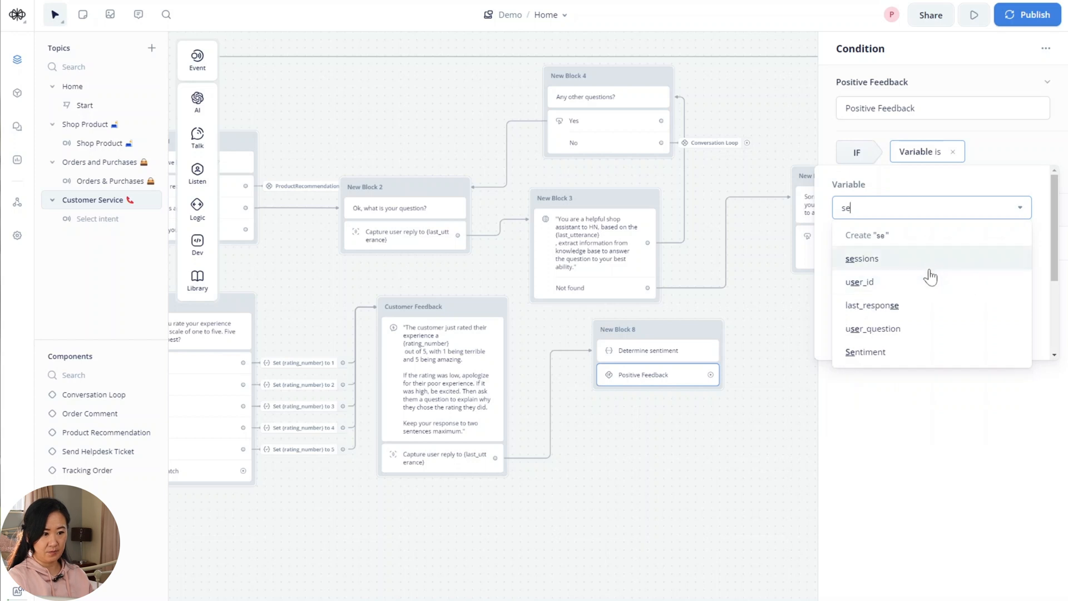
left_click(909, 361)
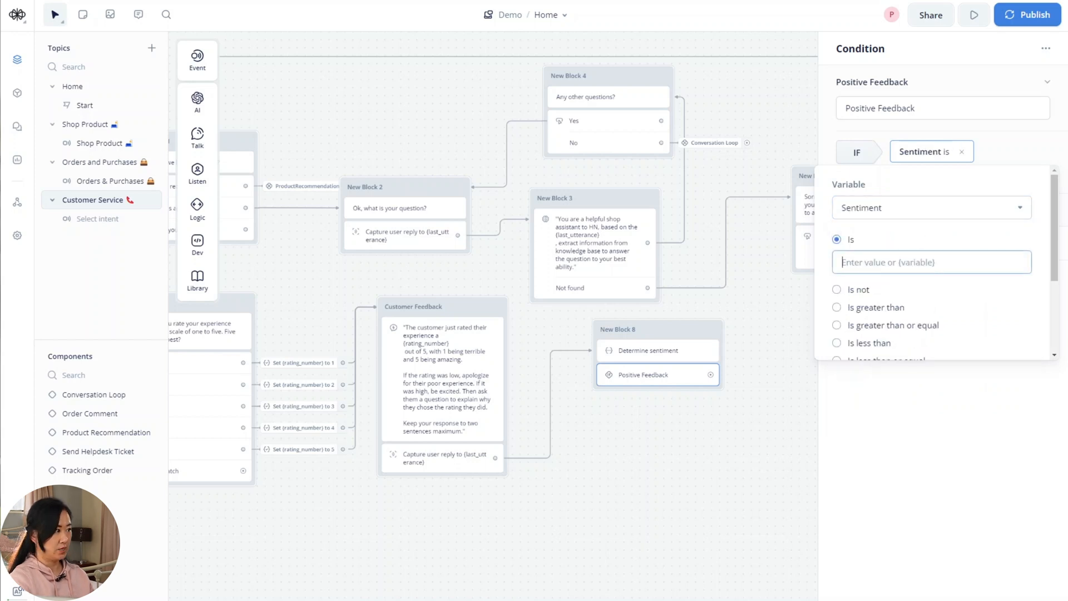
type("1")
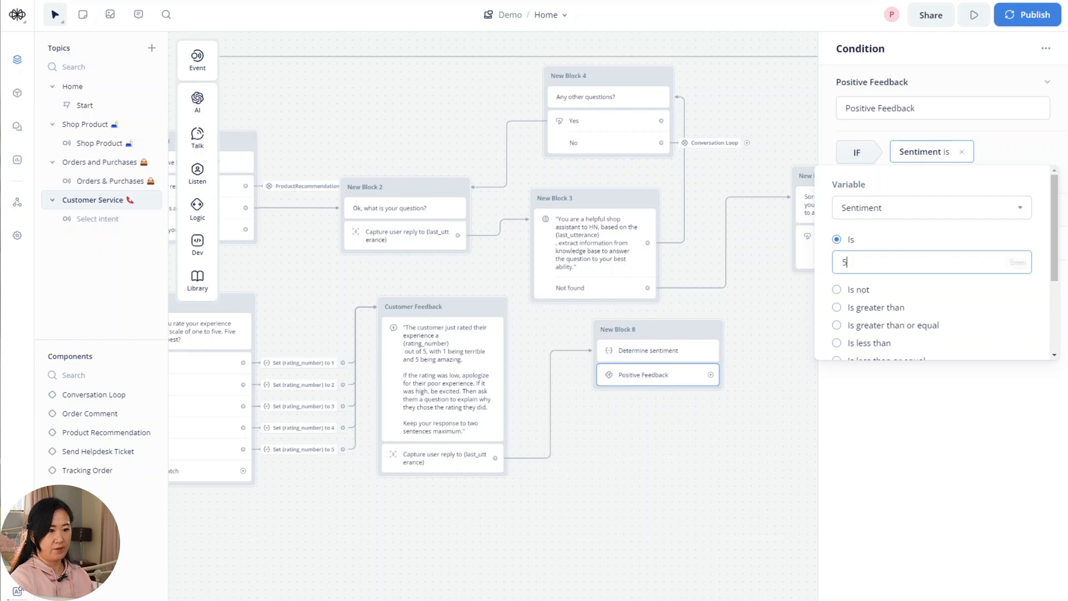
left_click(922, 435)
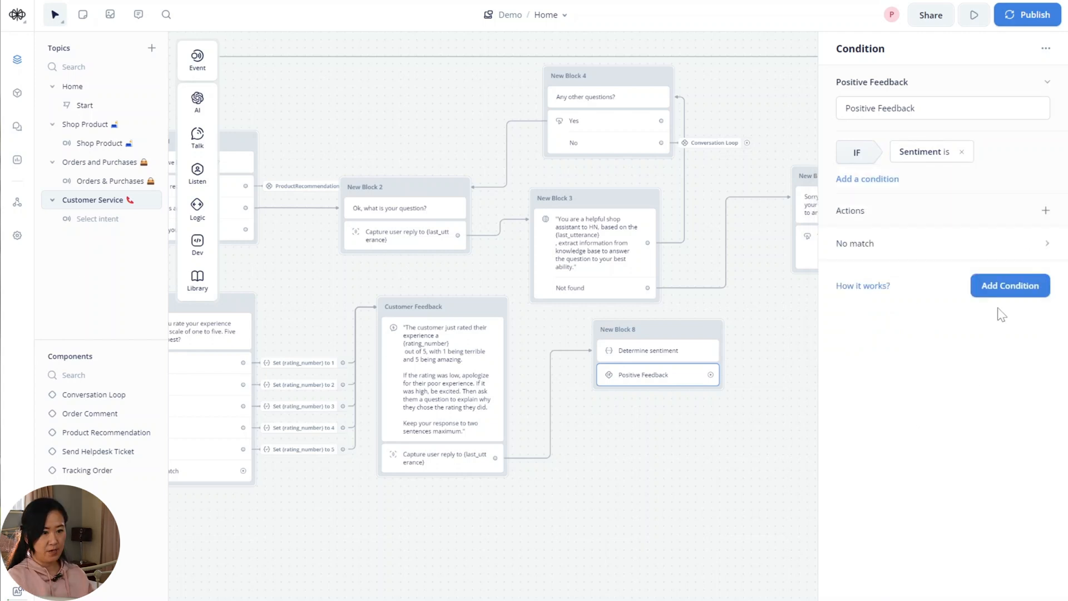
Step: Add a second condition to the Condition step and label it "Negative Feedback"
left_click(1004, 291)
left_click(942, 270)
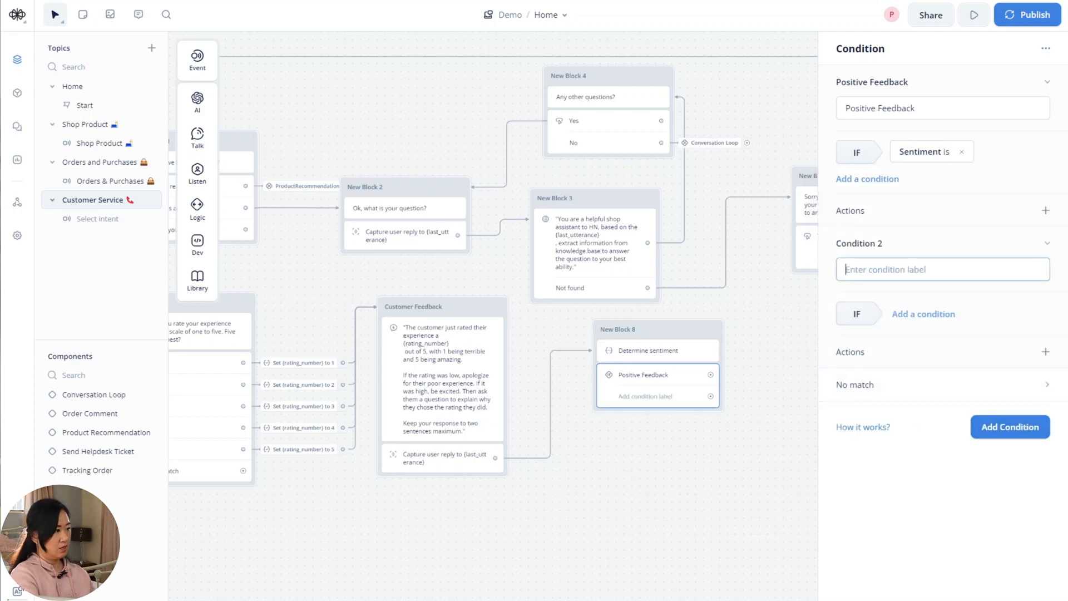
type("Nega")
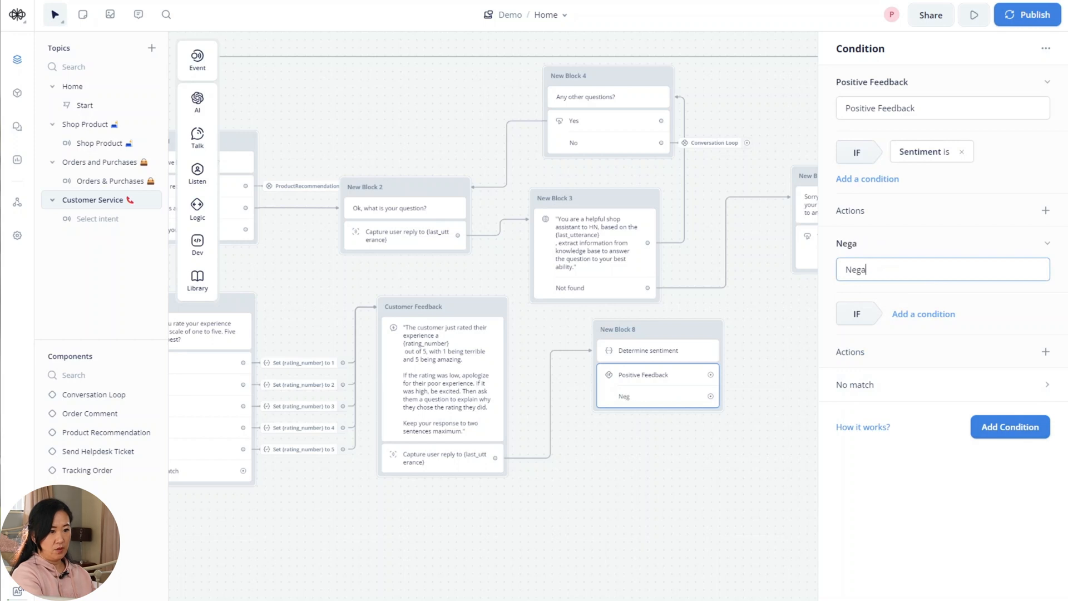
type("tive")
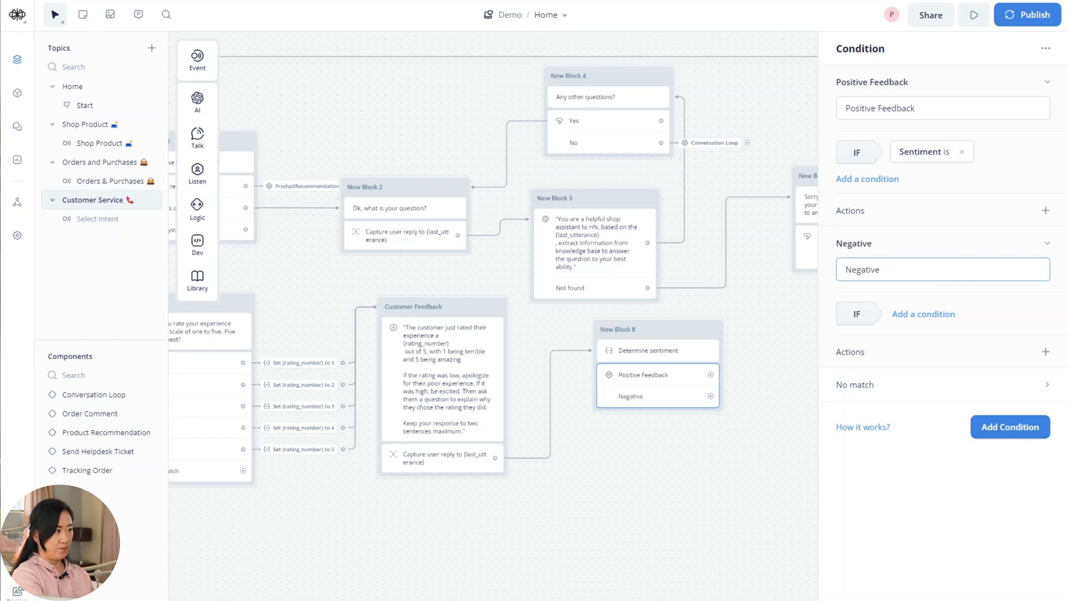
type(" Feedback")
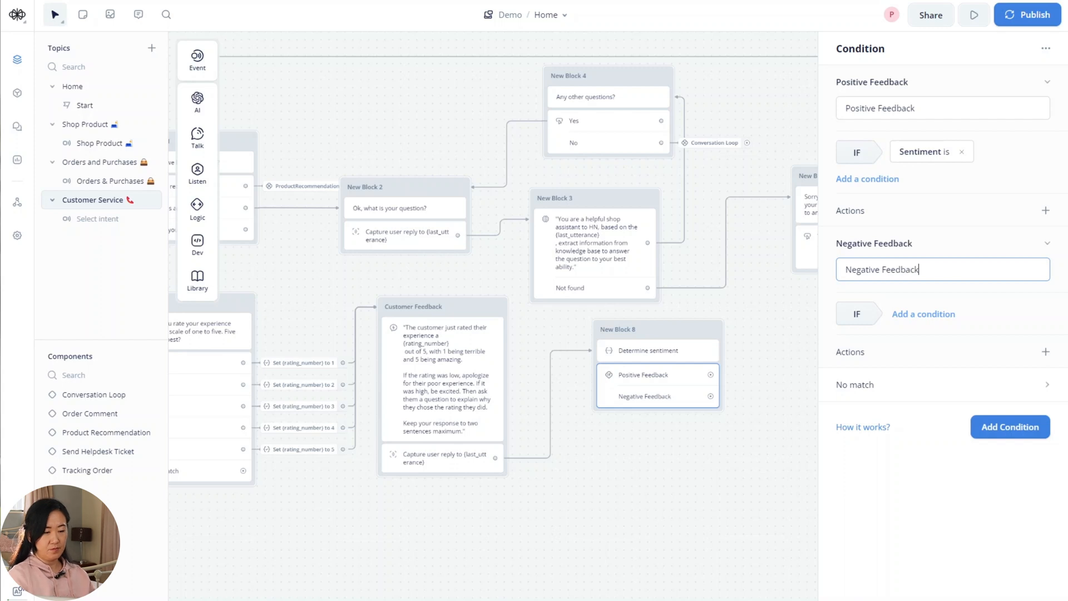
Step: Give the Negative Feedback condition a variable rule that checks whether Sentiment is 1
left_click(922, 313)
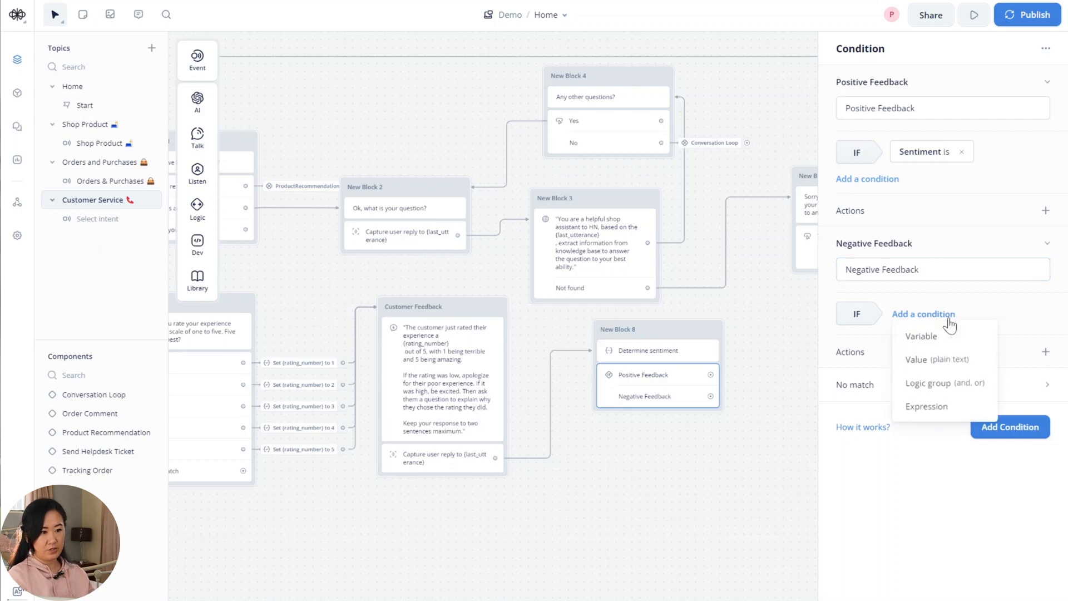
left_click(949, 338)
left_click(934, 369)
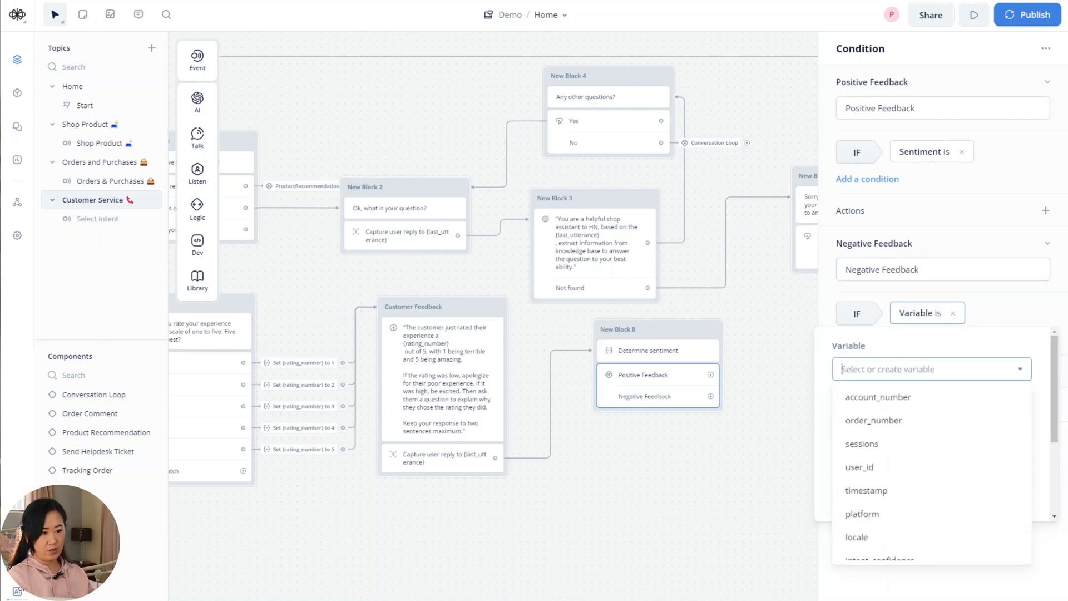
type("se")
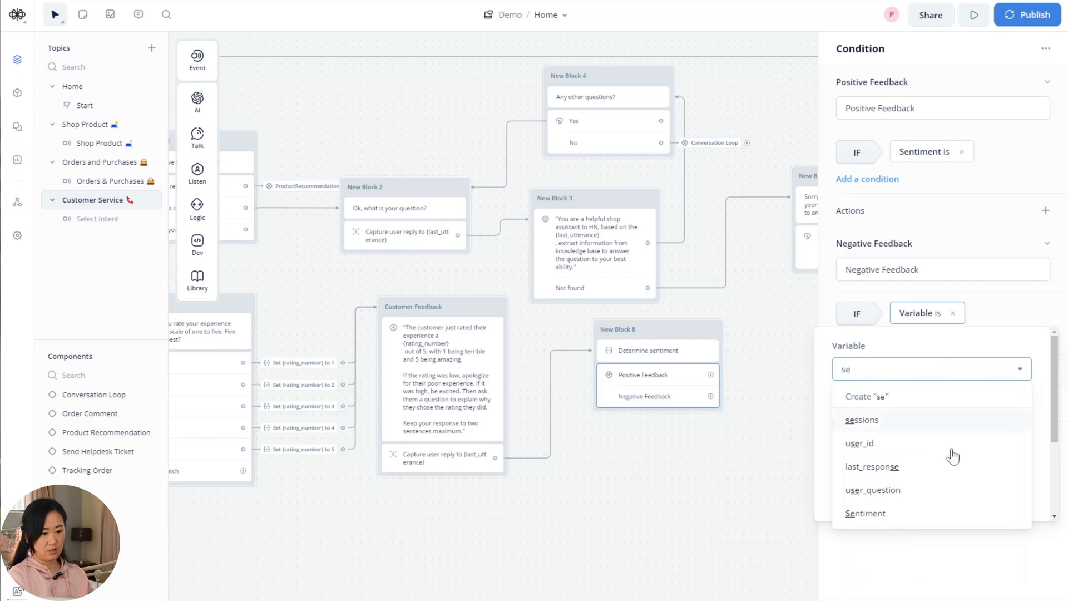
left_click(919, 512)
left_click(917, 423)
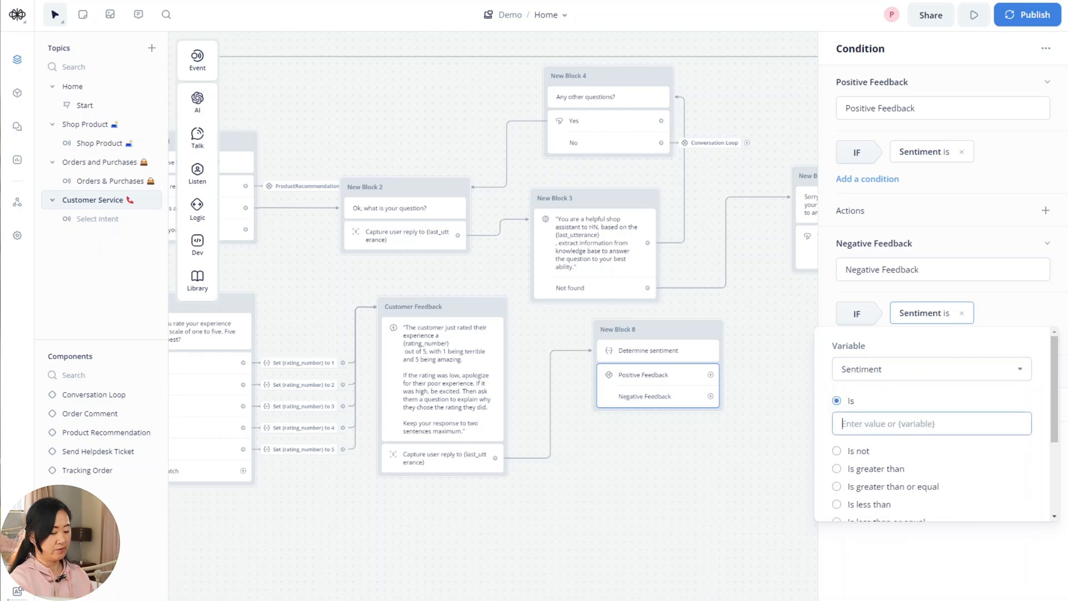
type("1")
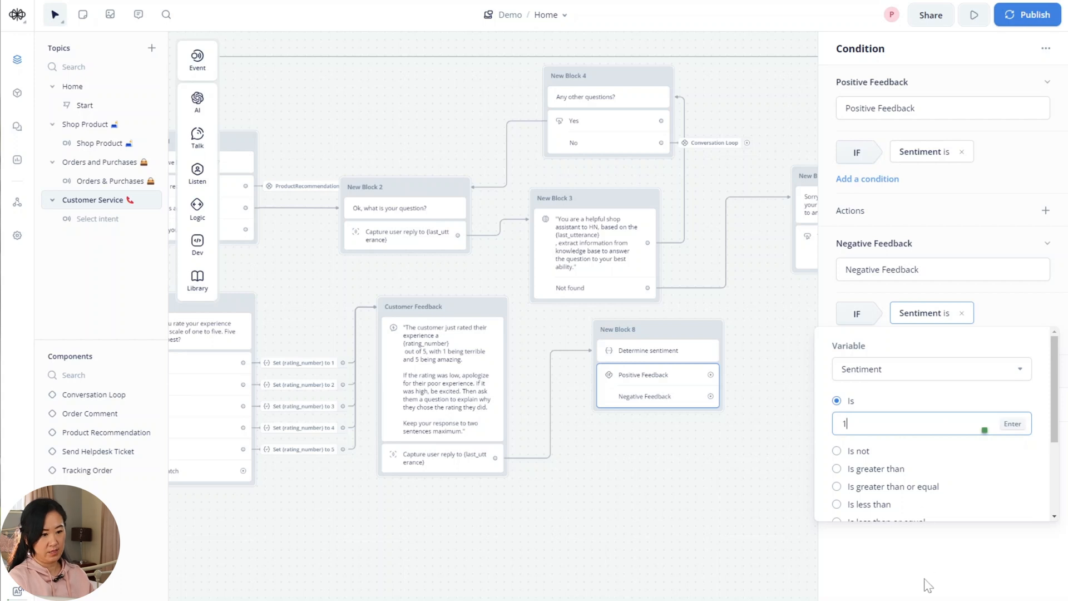
left_click(929, 583)
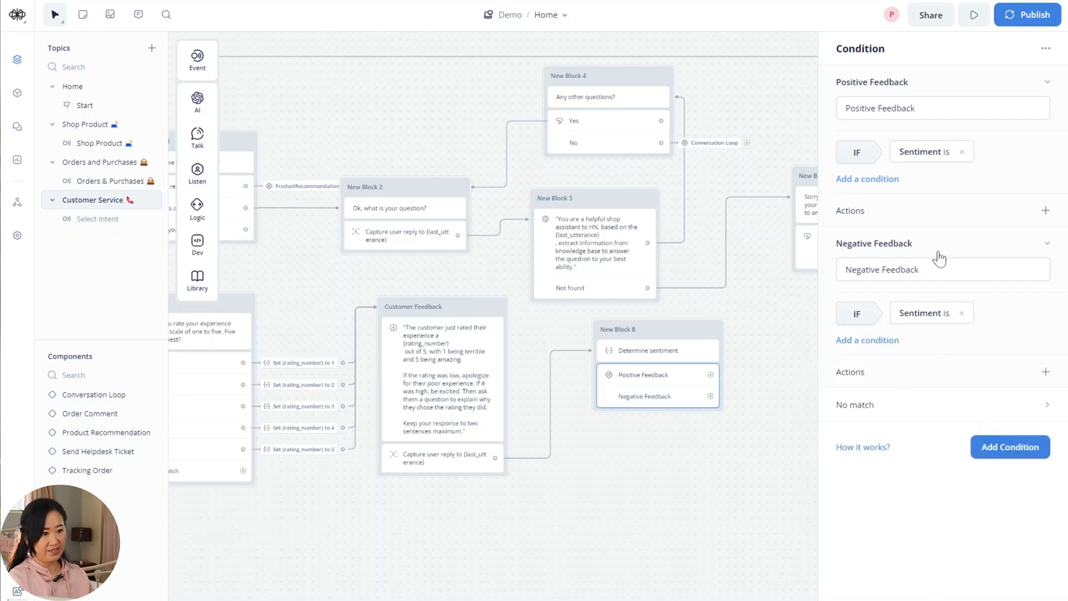
Step: Add a no-match path to the Condition step and label it "Ambiguous"
left_click(893, 415)
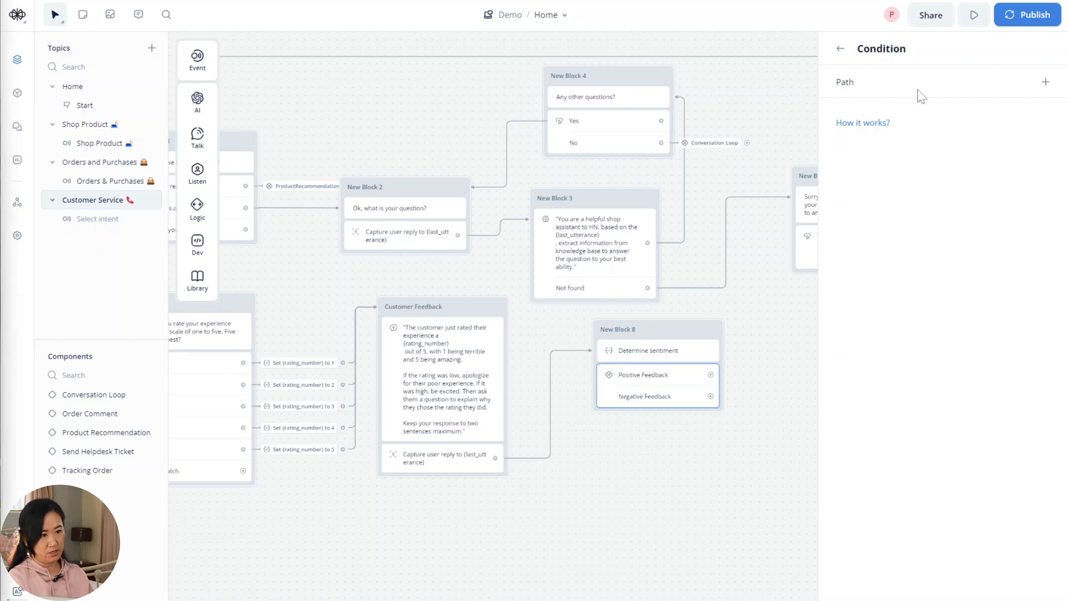
left_click(1046, 82)
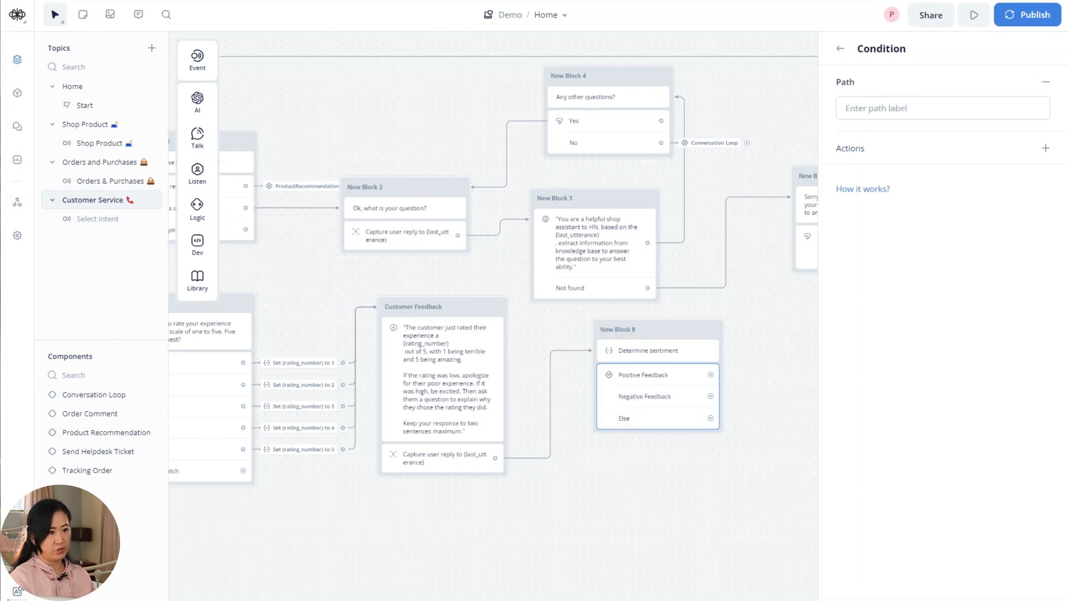
left_click(942, 107)
type("Ambiguo")
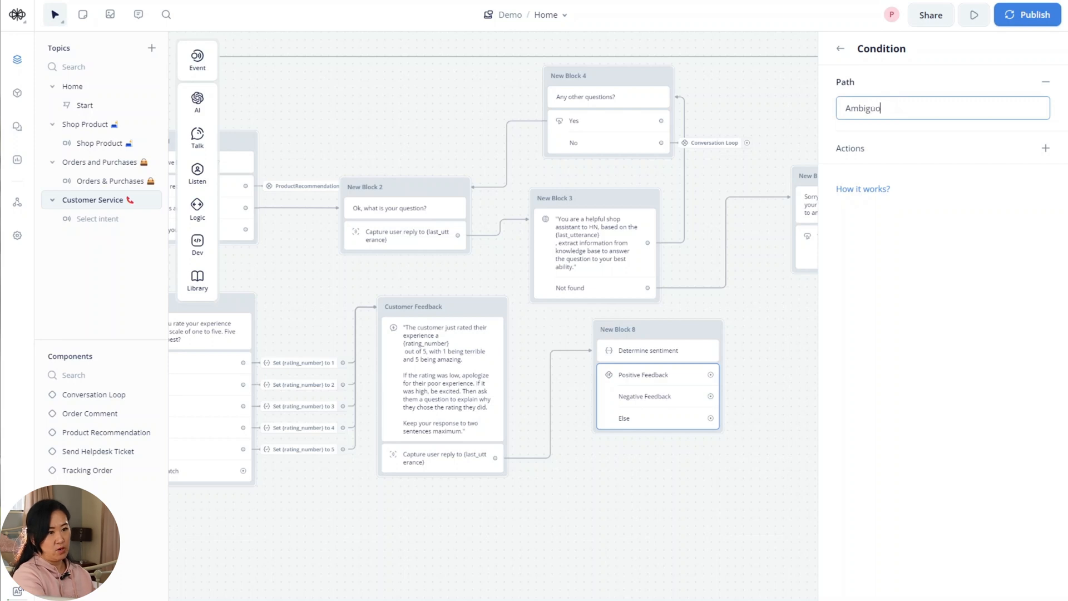
type("us")
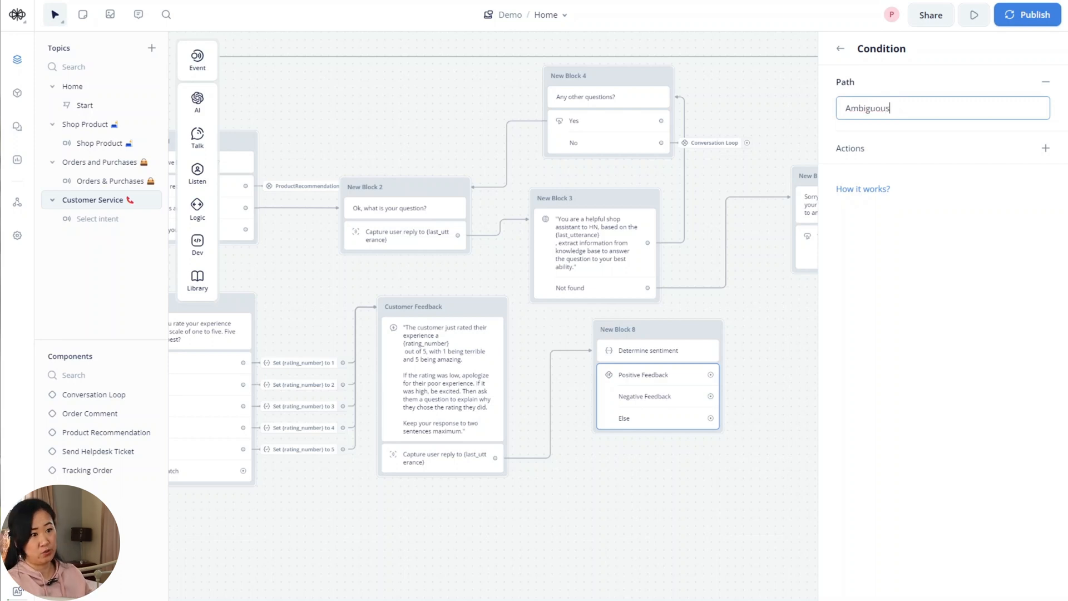
left_click(979, 312)
left_click(704, 509)
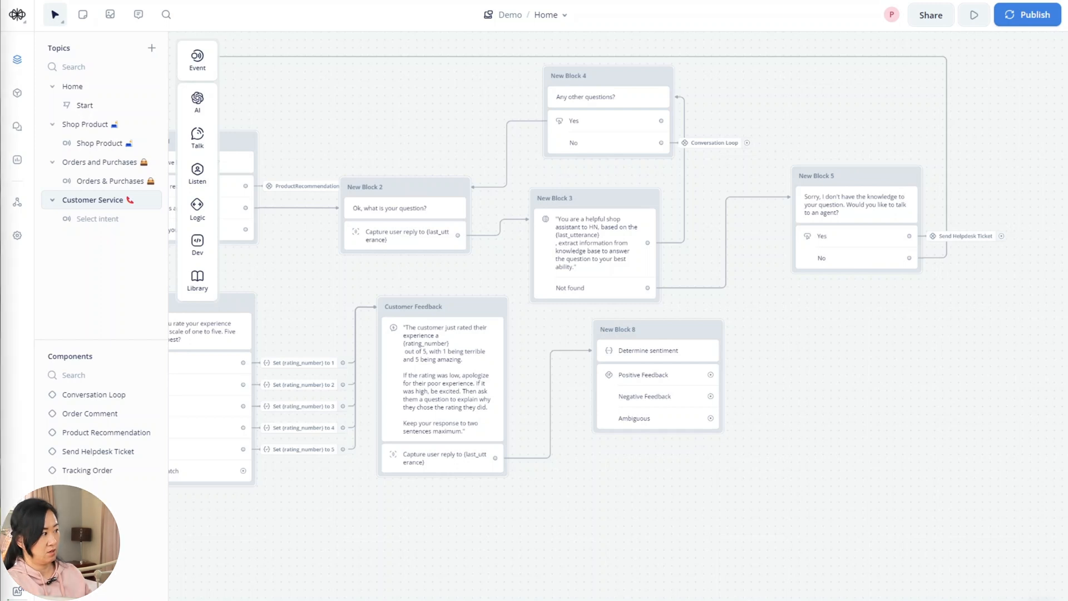
Step: Rename New Block 8 as "Type of Feedback"
left_click(617, 329)
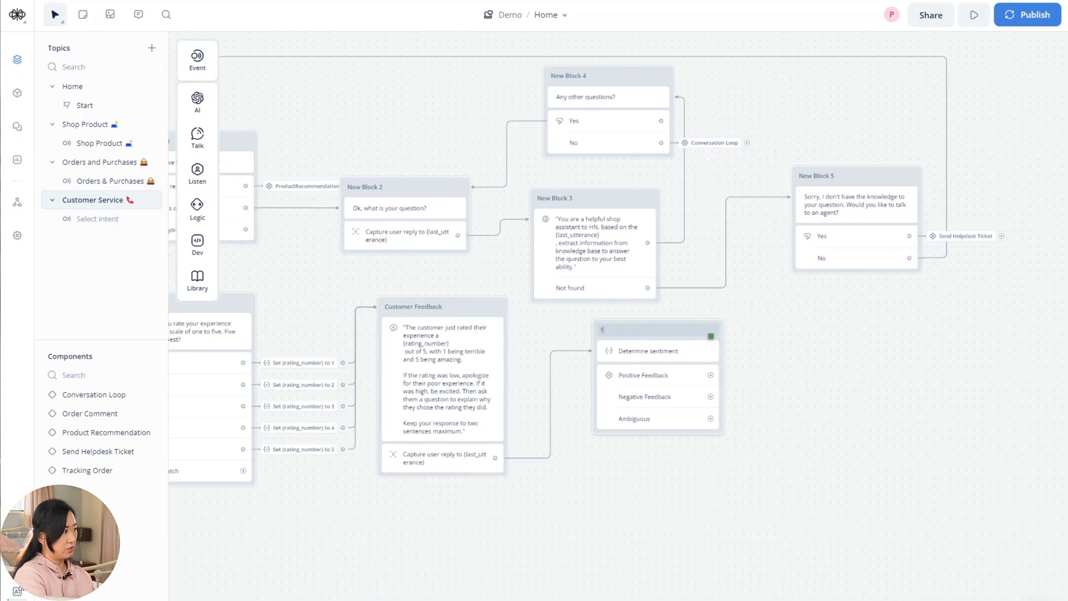
type("Type of Feedback")
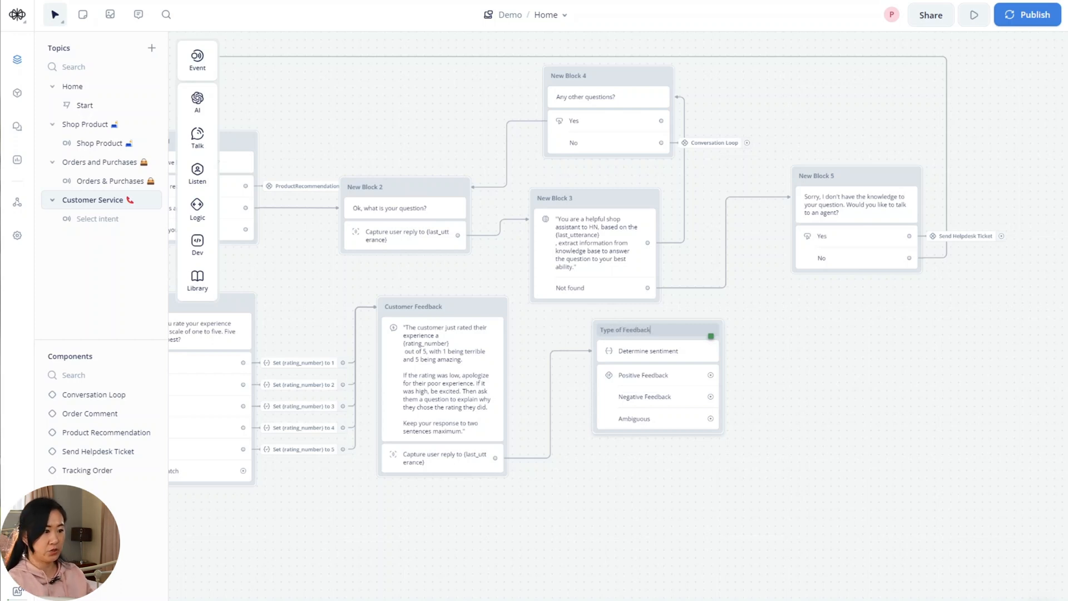
left_click(748, 381)
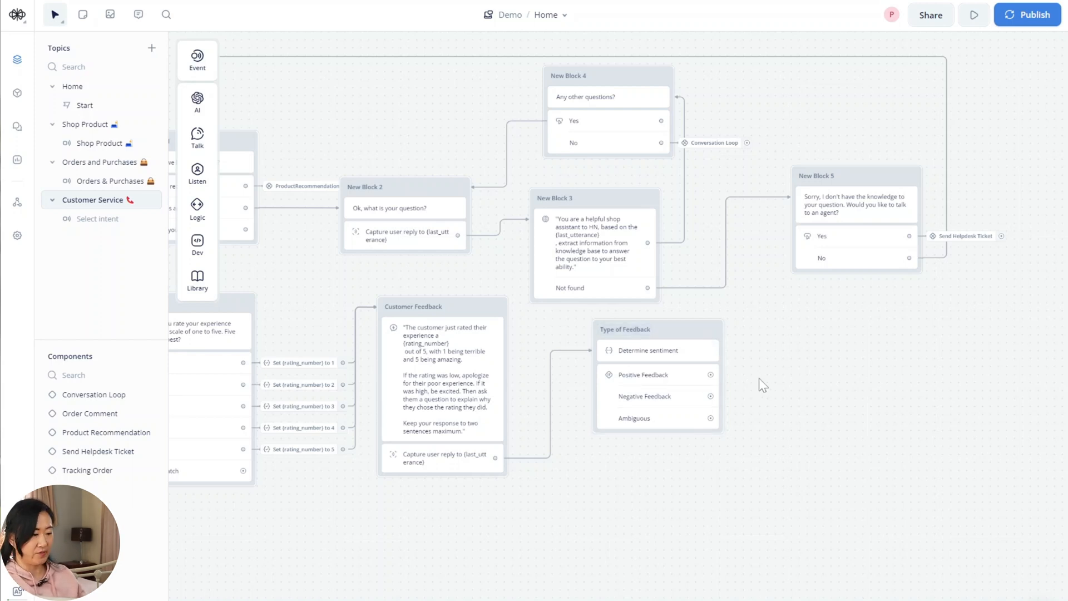
Step: Connect the Positive Feedback path to a new Text block with the reply "Glad we could help!"
left_click_drag(711, 374, 777, 328)
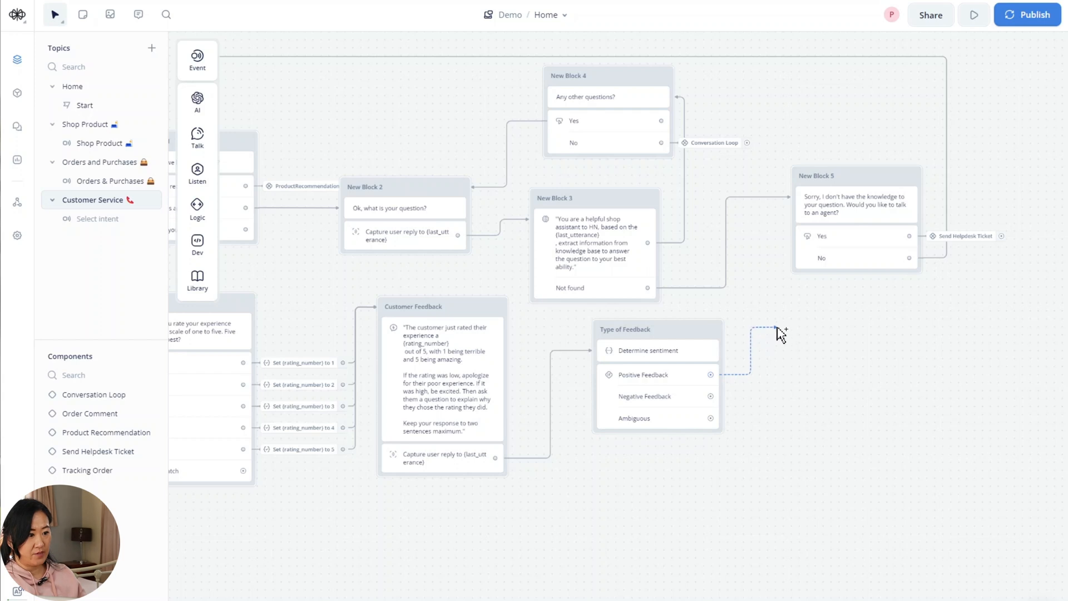
mouse_move(839, 369)
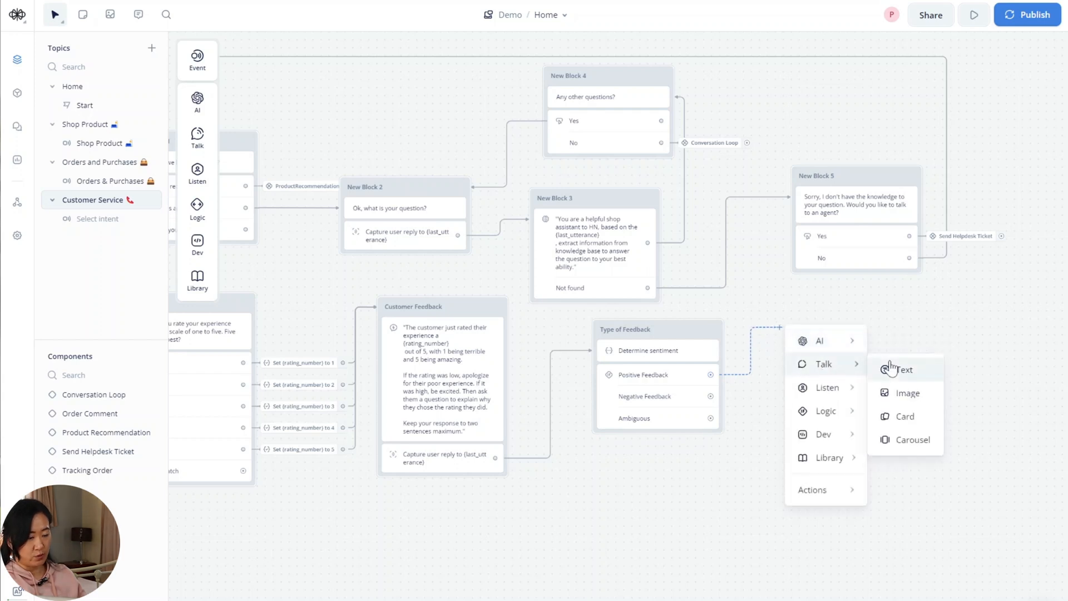
left_click(889, 370)
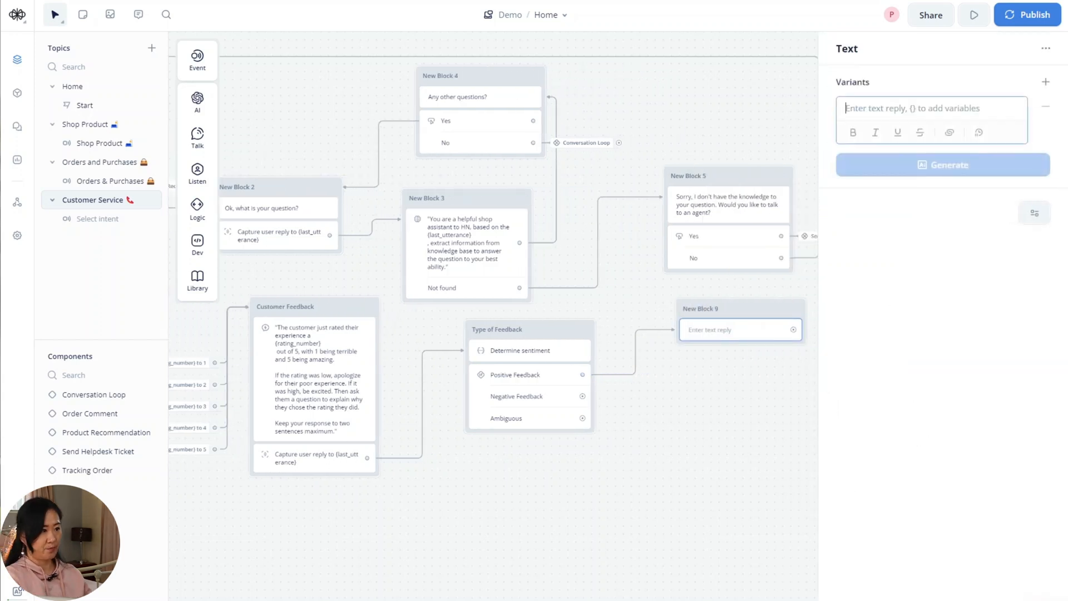
type("Glad")
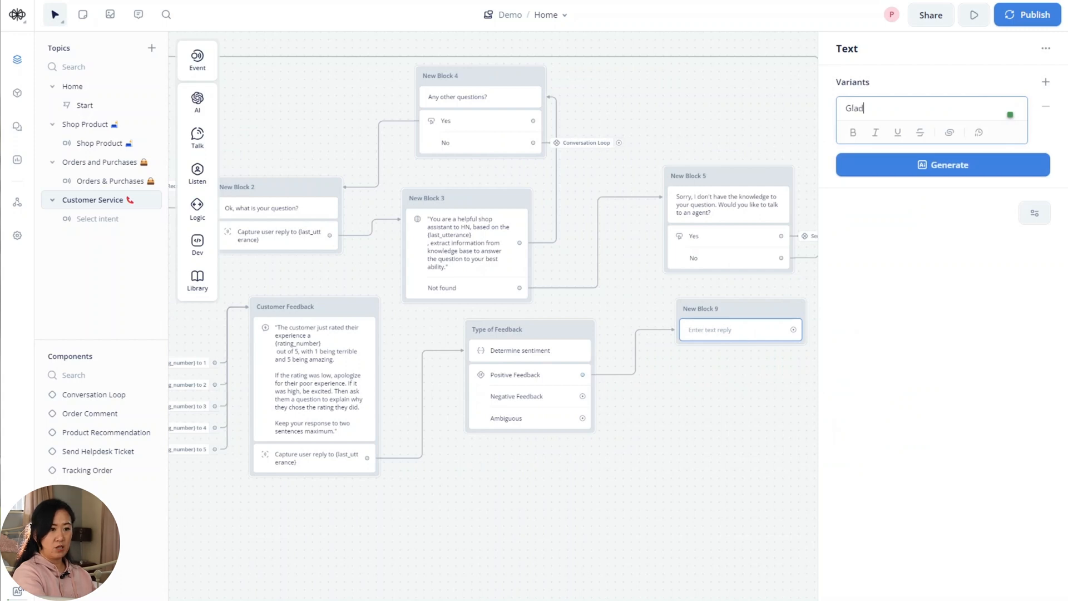
type(" we could help!")
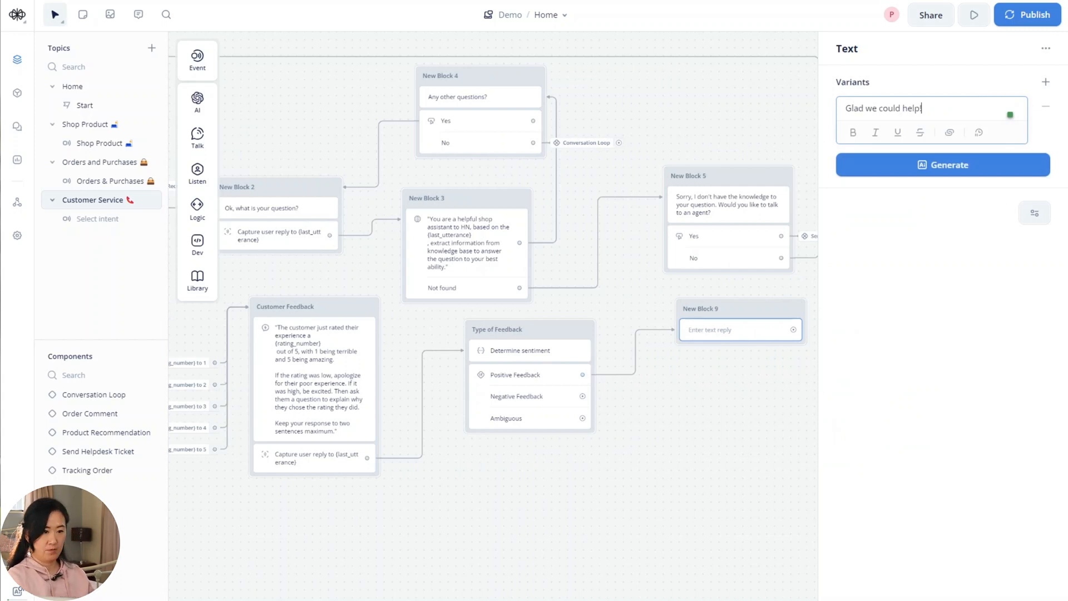
Step: Continue from the "Glad we could help!" reply to a Component action that runs the existing Conversation Loop component
left_click(710, 486)
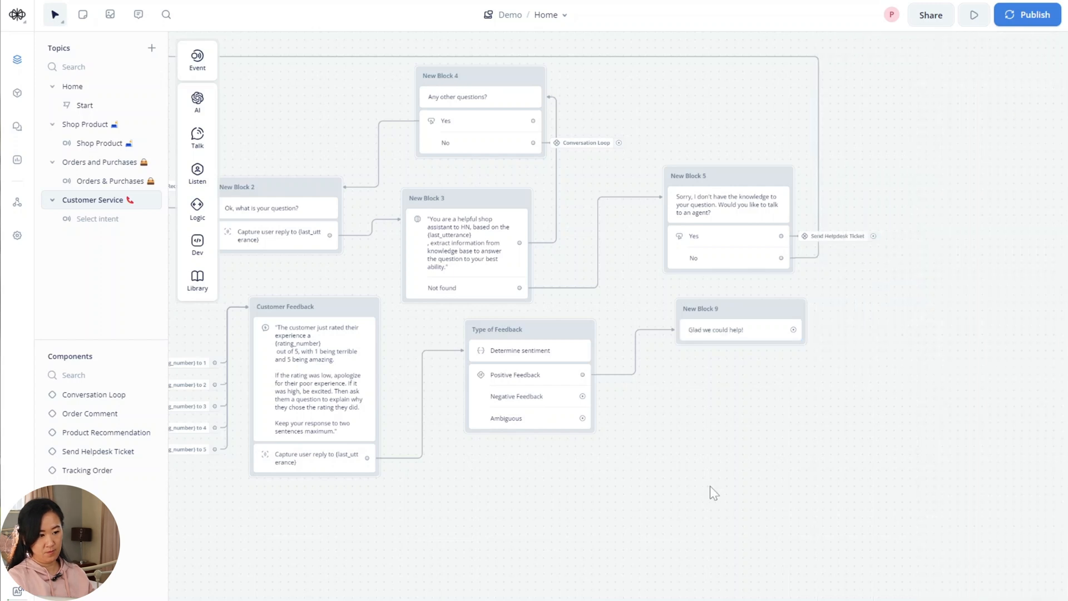
left_click_drag(793, 329, 832, 328)
mouse_move(887, 493)
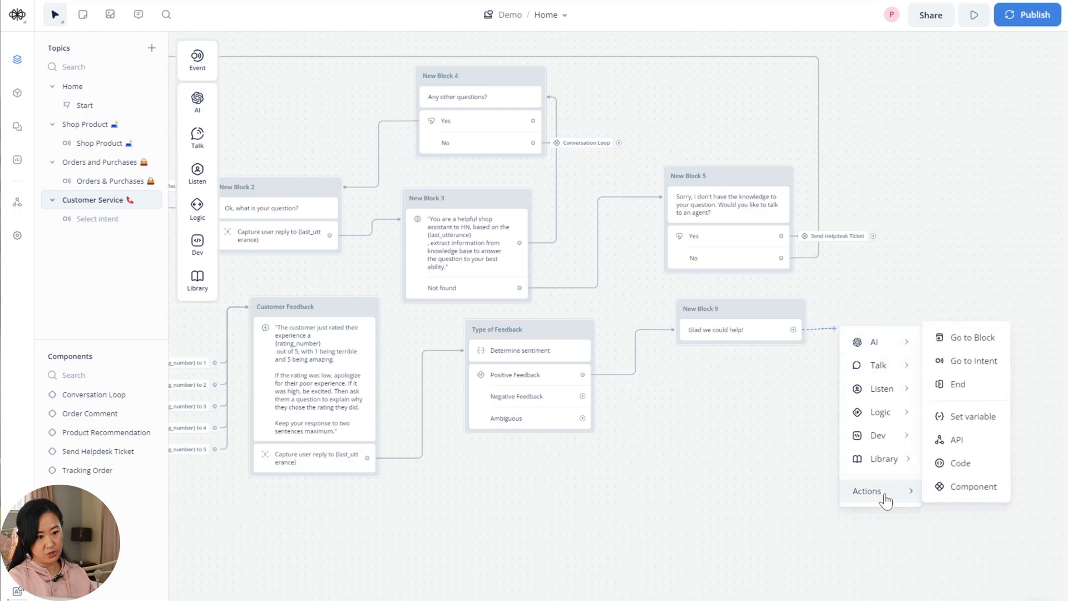
left_click(956, 498)
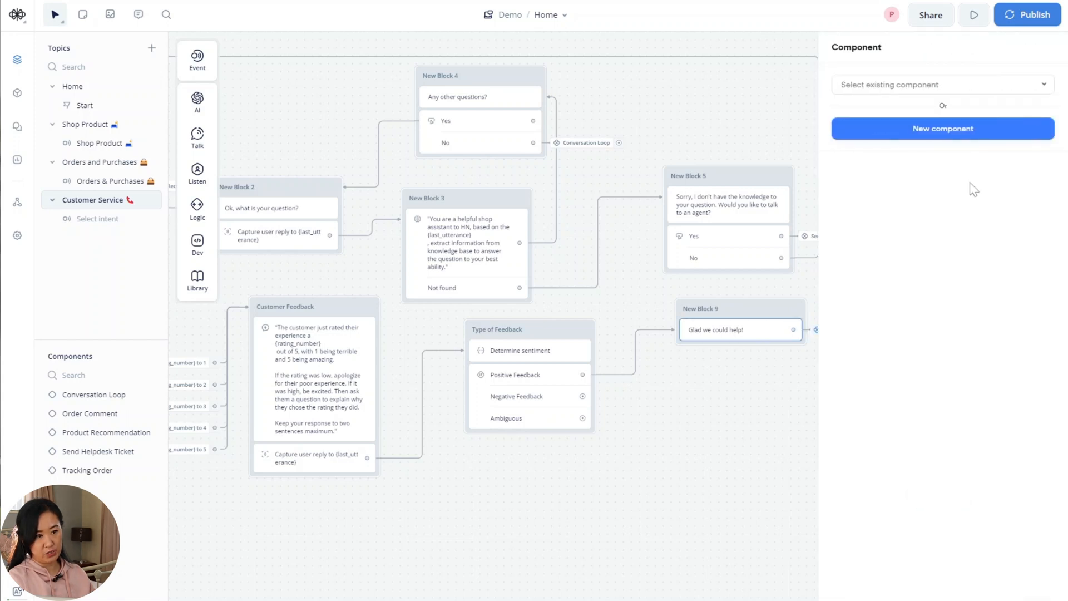
left_click(956, 84)
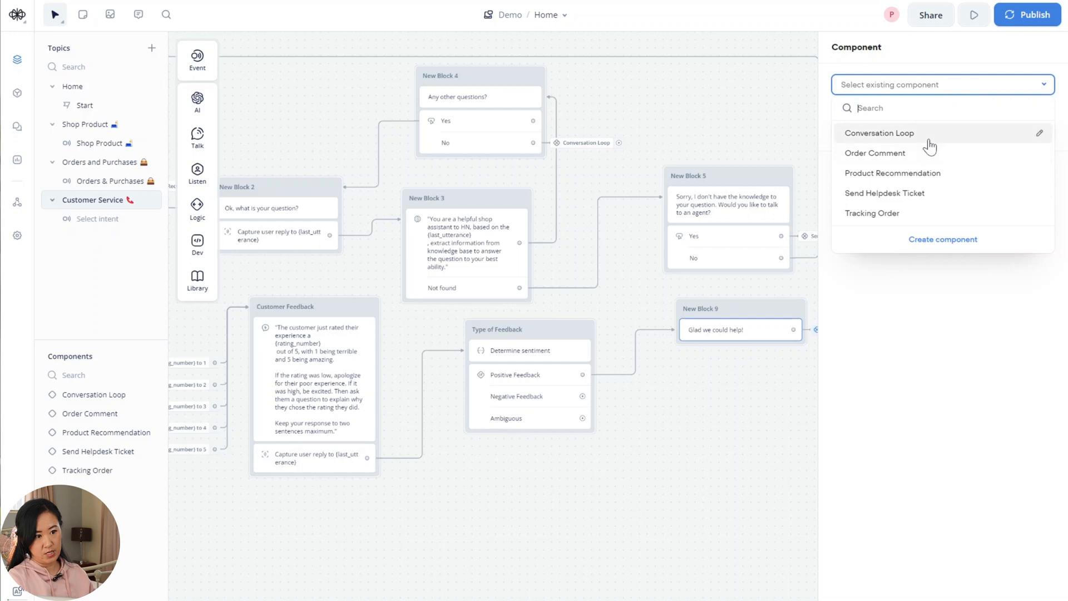
left_click(901, 134)
left_click(743, 474)
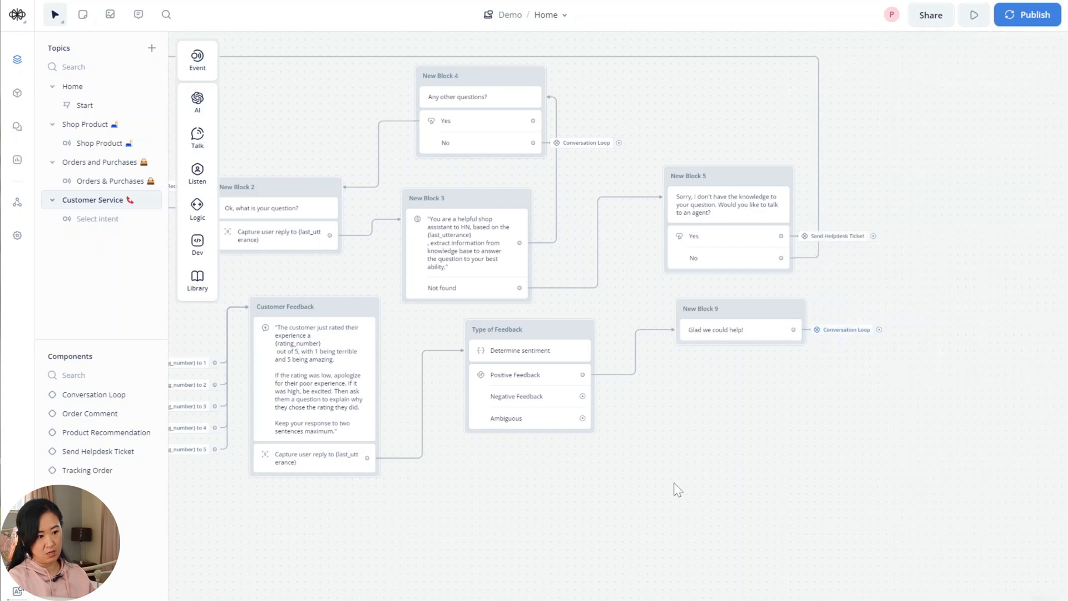
Step: Connect the Negative Feedback path to a new Text block with the reply "Sorry to hear that it wasn't helpful!" and align it under New Block 9
left_click_drag(583, 396, 681, 395)
mouse_move(746, 432)
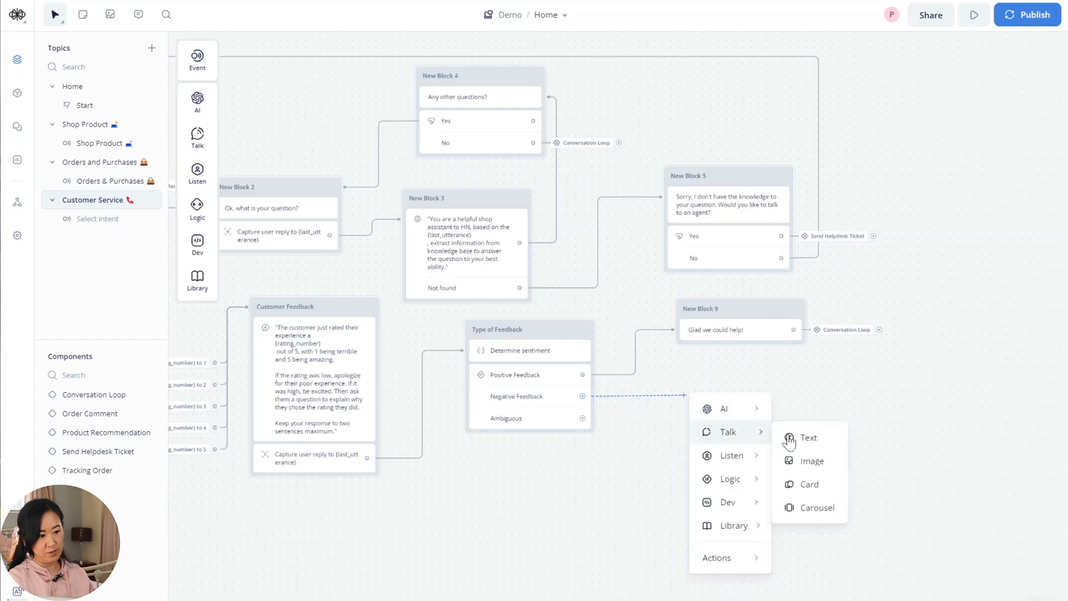
left_click(839, 444)
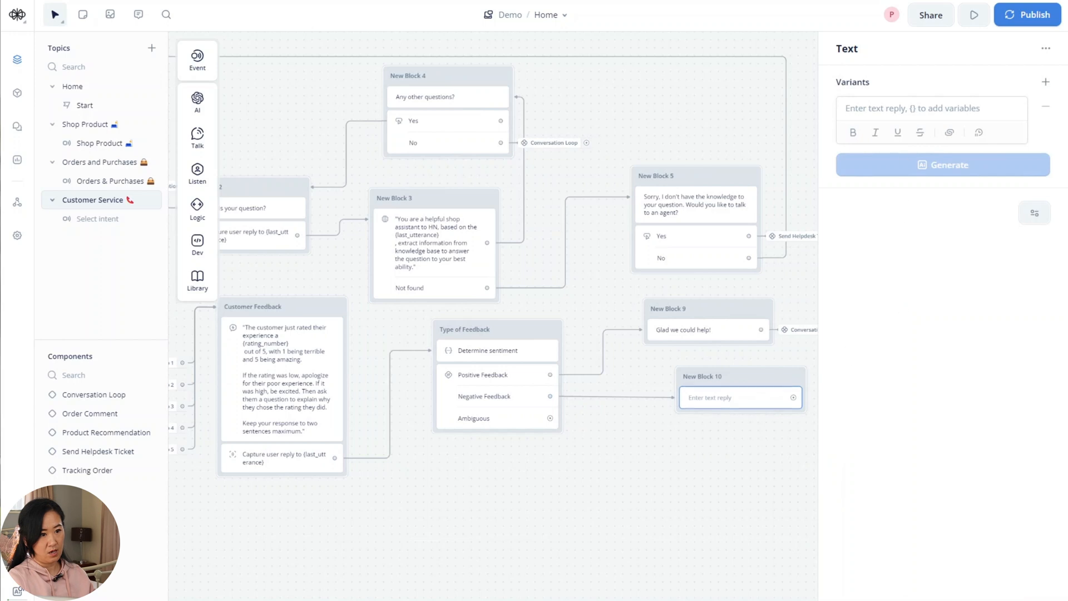
left_click(902, 109)
type("So")
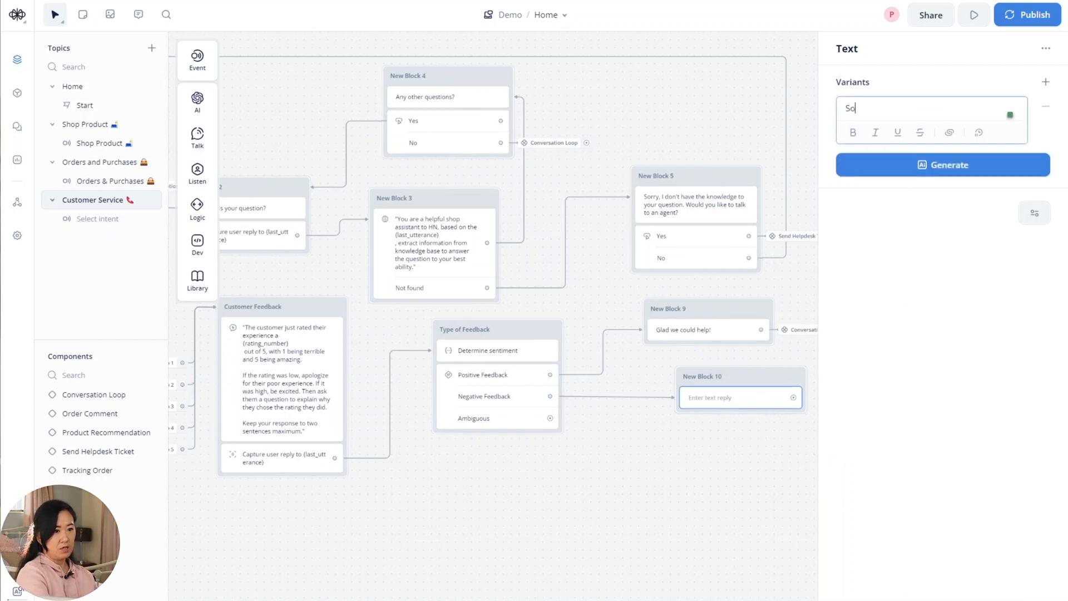
type("rry to hear tha")
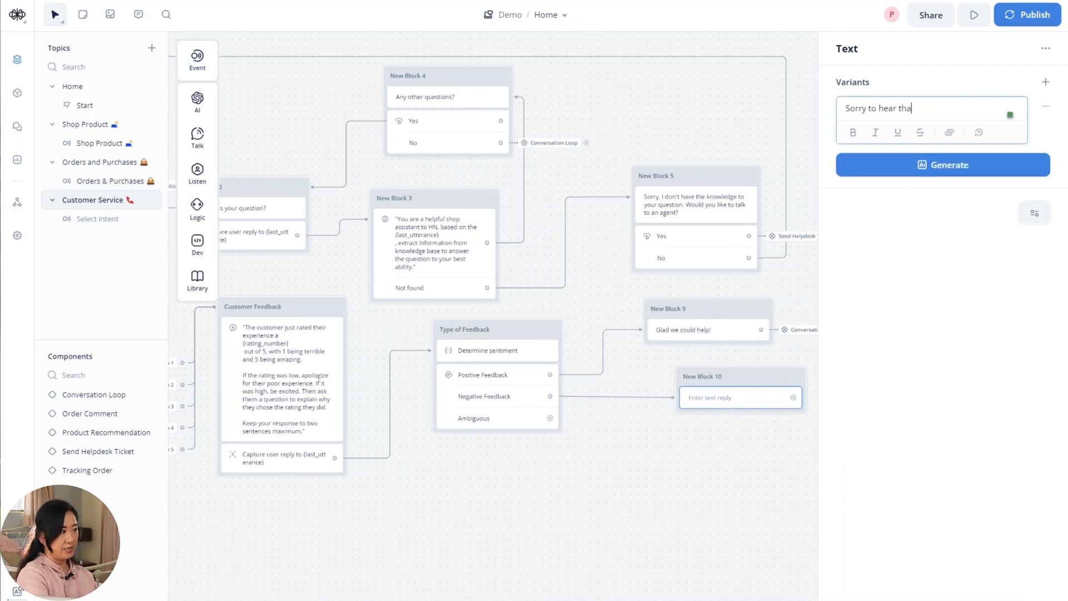
type("t it wasn't helpful")
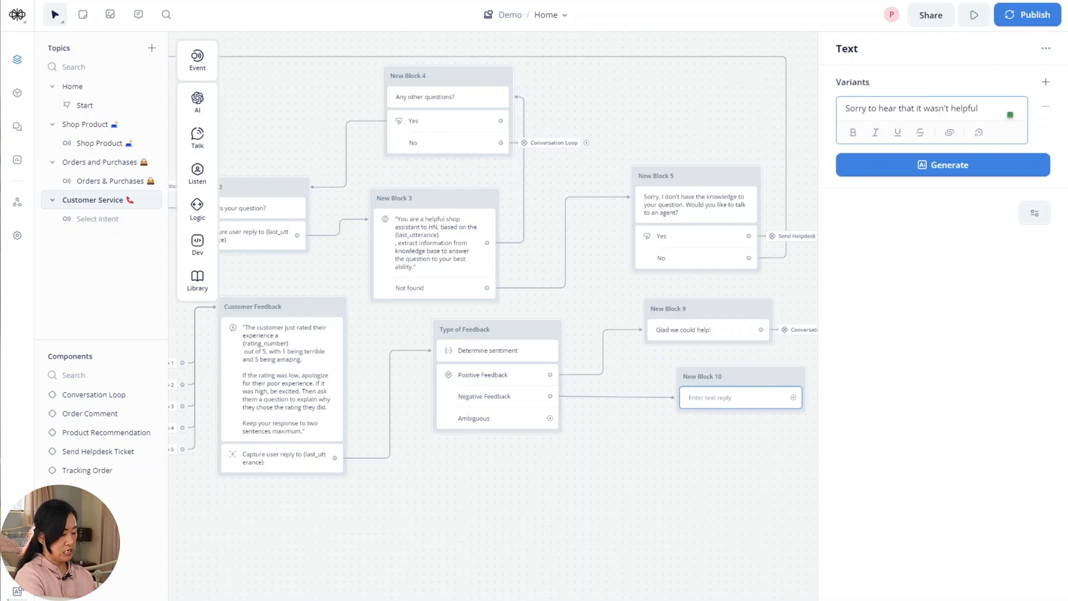
type("!")
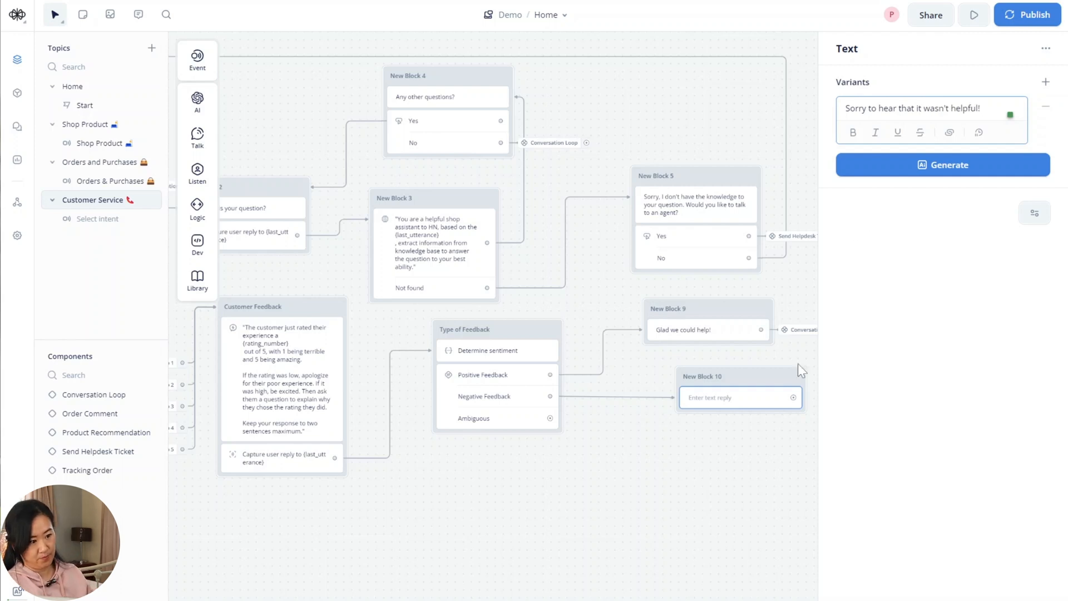
left_click_drag(740, 377, 709, 374)
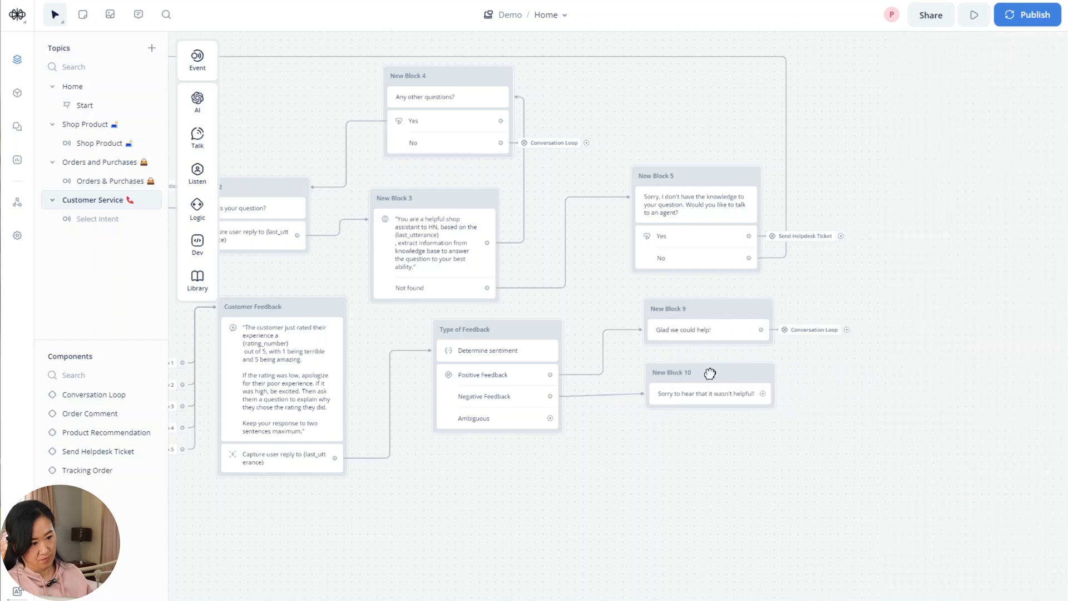
Step: Link the "Sorry to hear that it wasn't helpful!" reply to the existing Conversation Loop component through a Component action
left_click(781, 393)
mouse_move(832, 453)
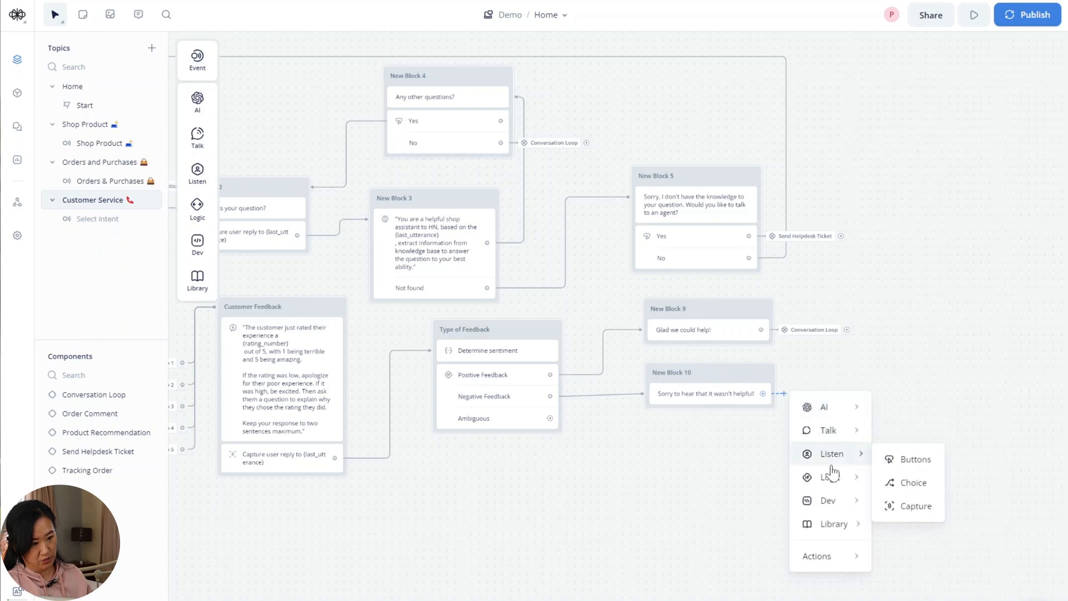
mouse_move(851, 555)
left_click(904, 553)
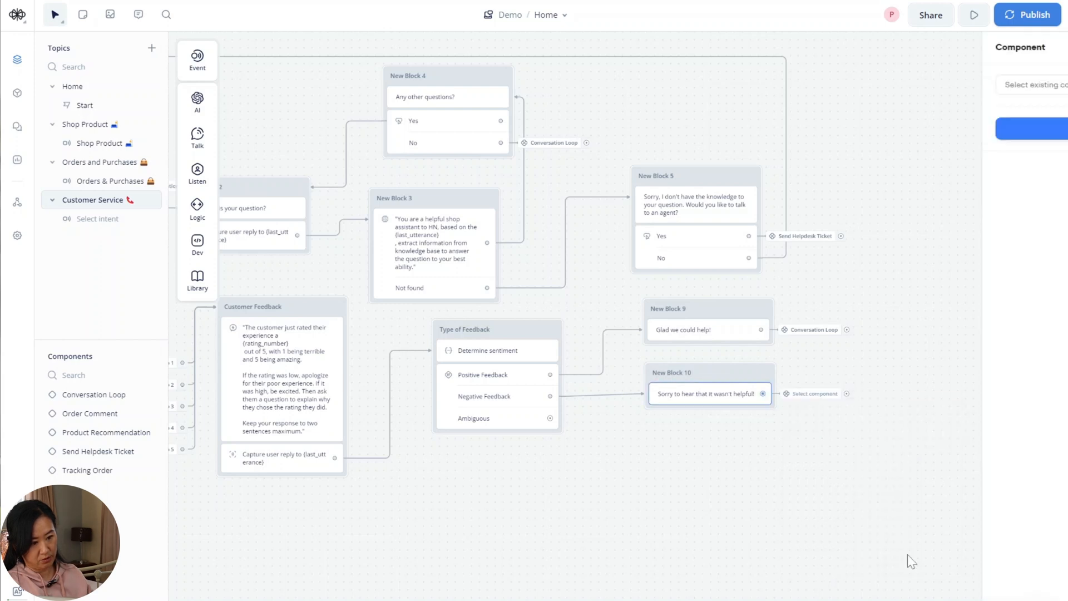
left_click(915, 89)
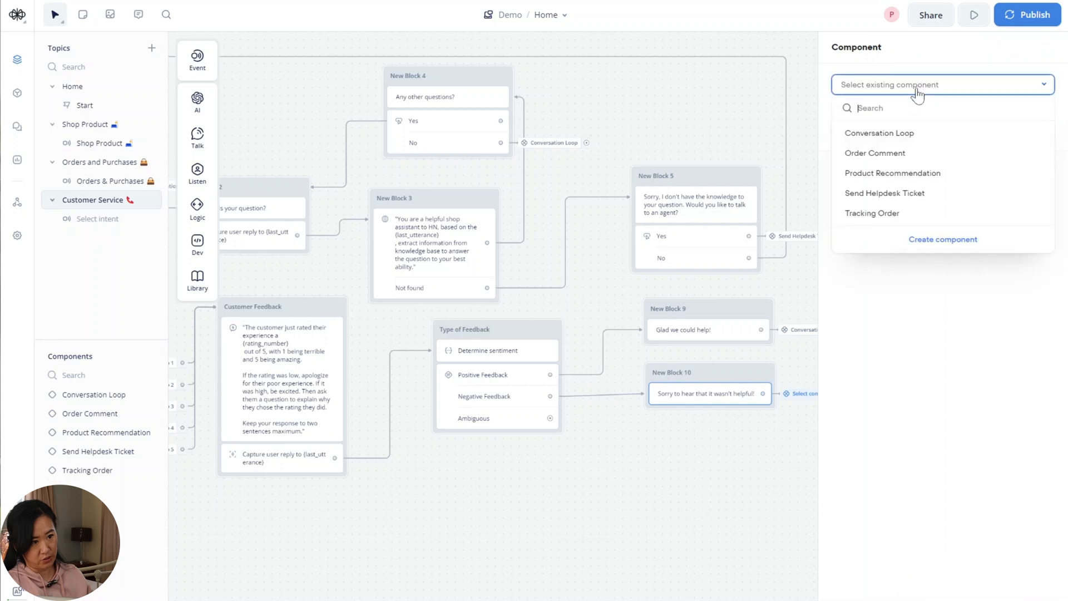
left_click(915, 133)
left_click(744, 537)
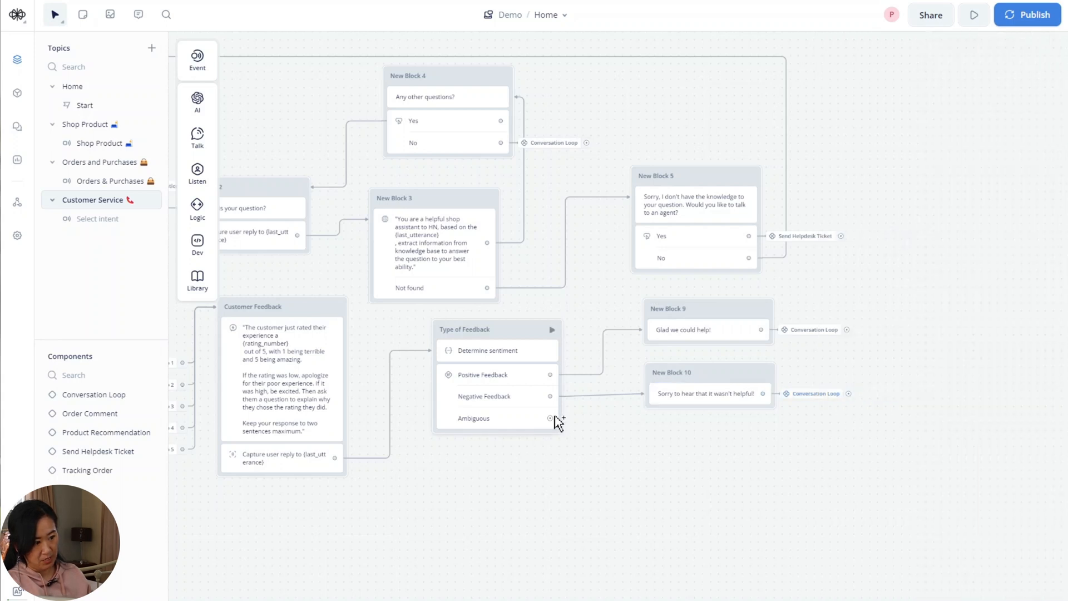
Step: Connect the Ambiguous path to a new Text block under New Block 10 with the reply "Thank you for your feedback!"
left_click_drag(550, 418, 647, 453)
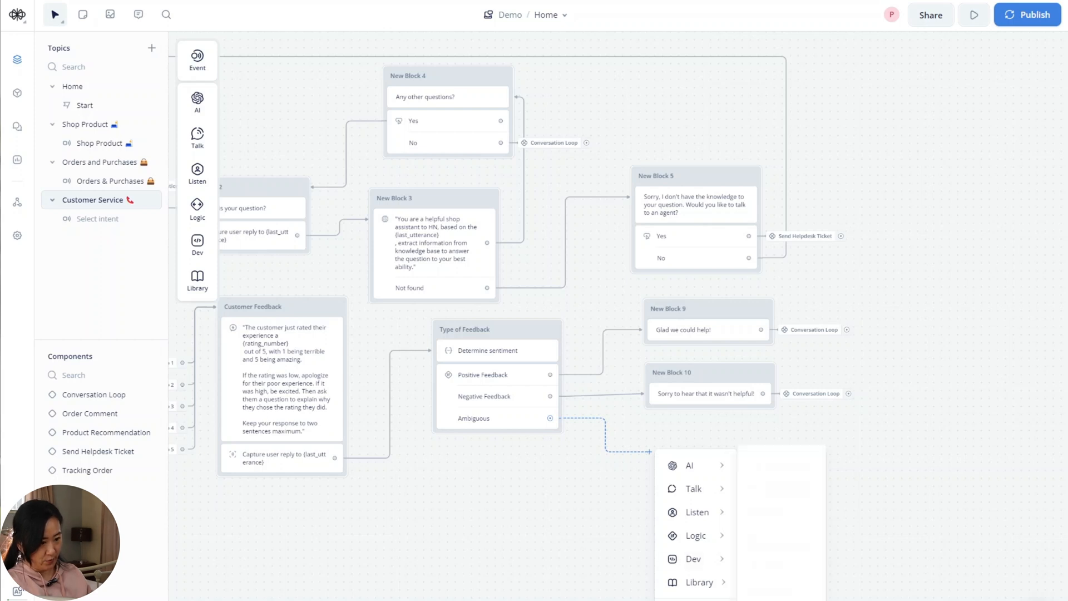
mouse_move(695, 489)
left_click(769, 495)
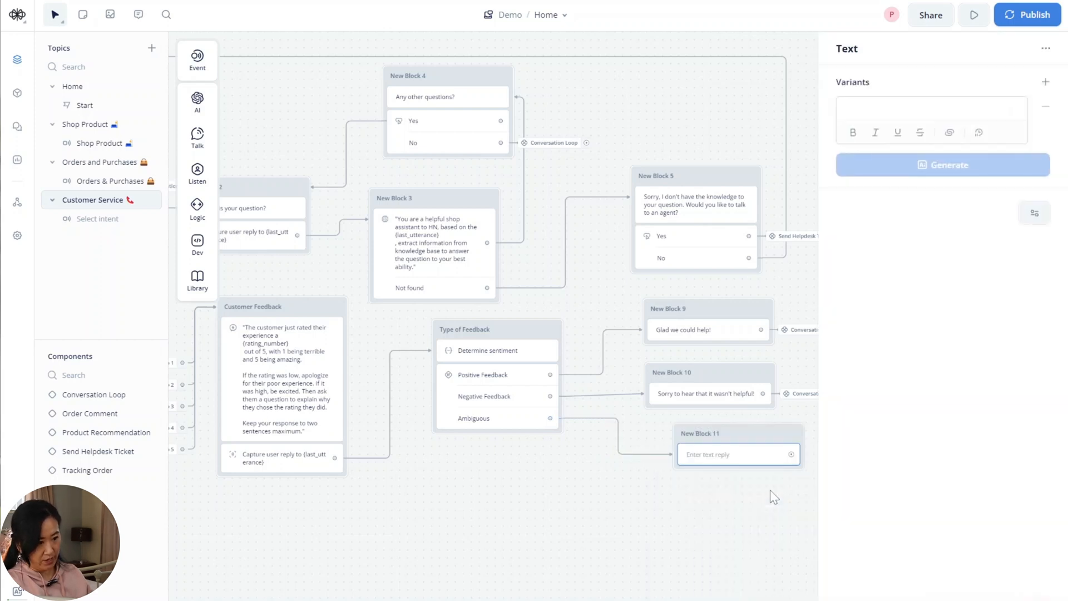
left_click_drag(744, 438, 718, 441)
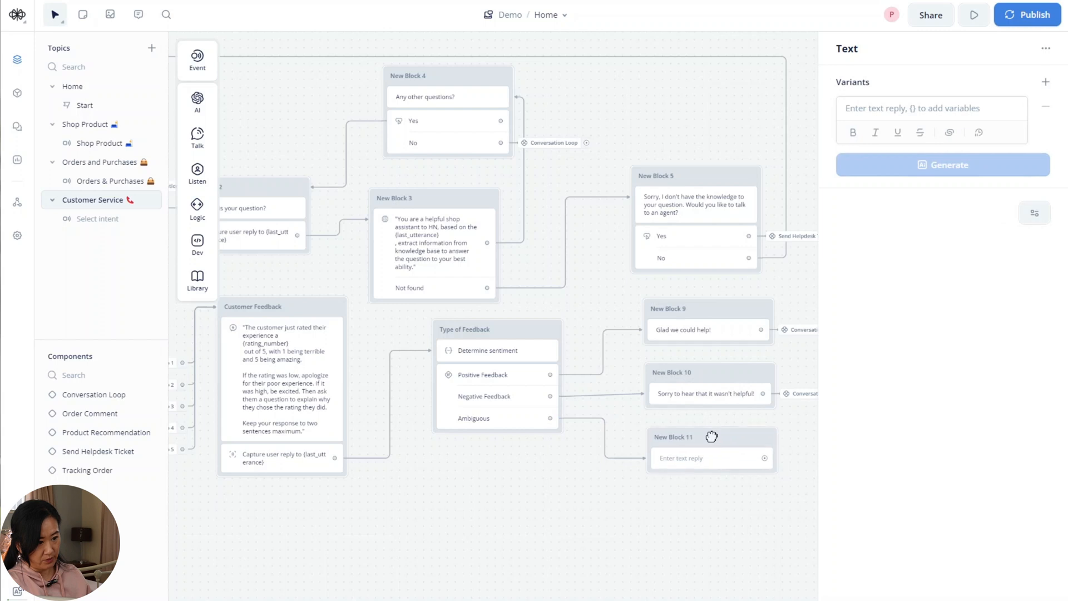
left_click(890, 107)
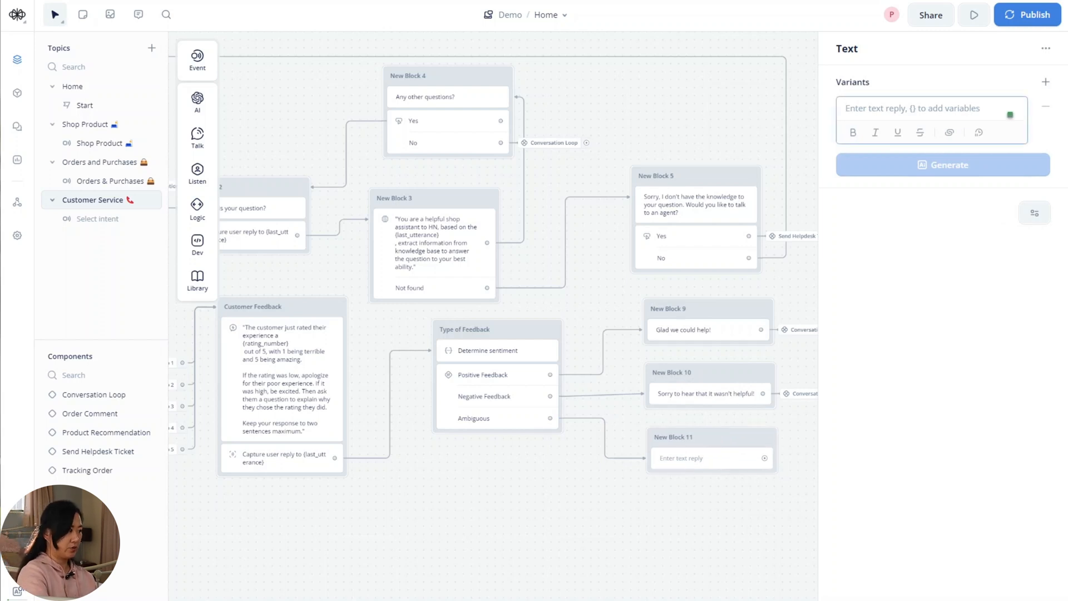
type("Thank you")
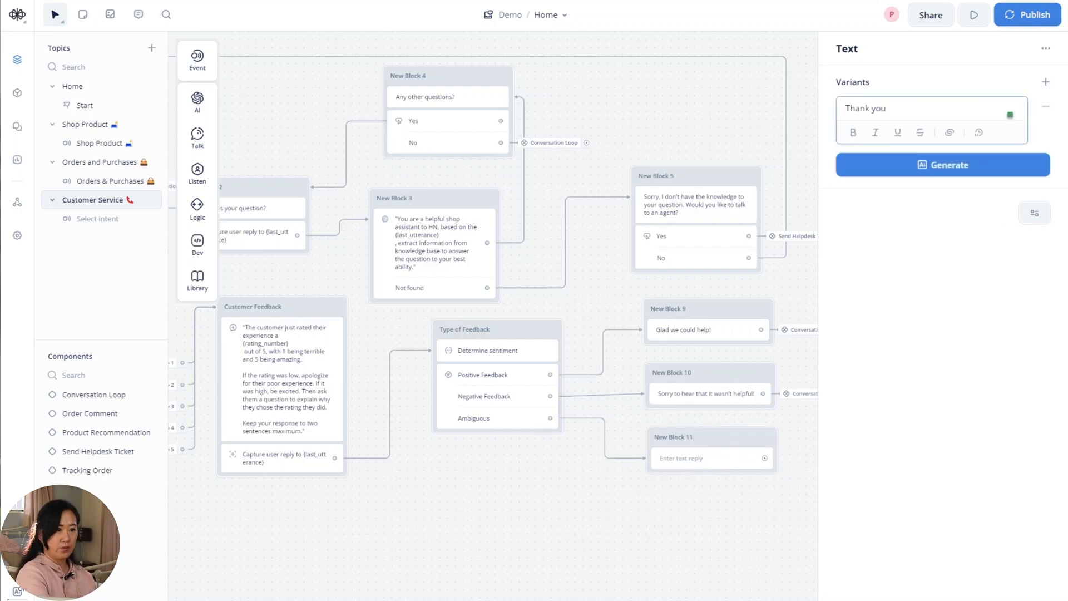
type(" for your fee")
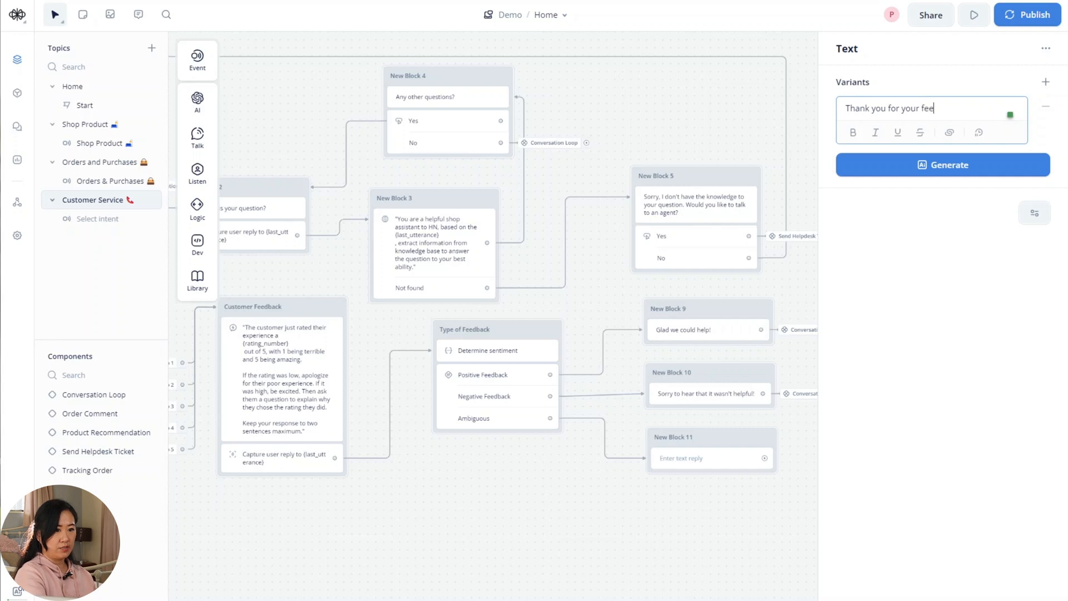
type("dback!")
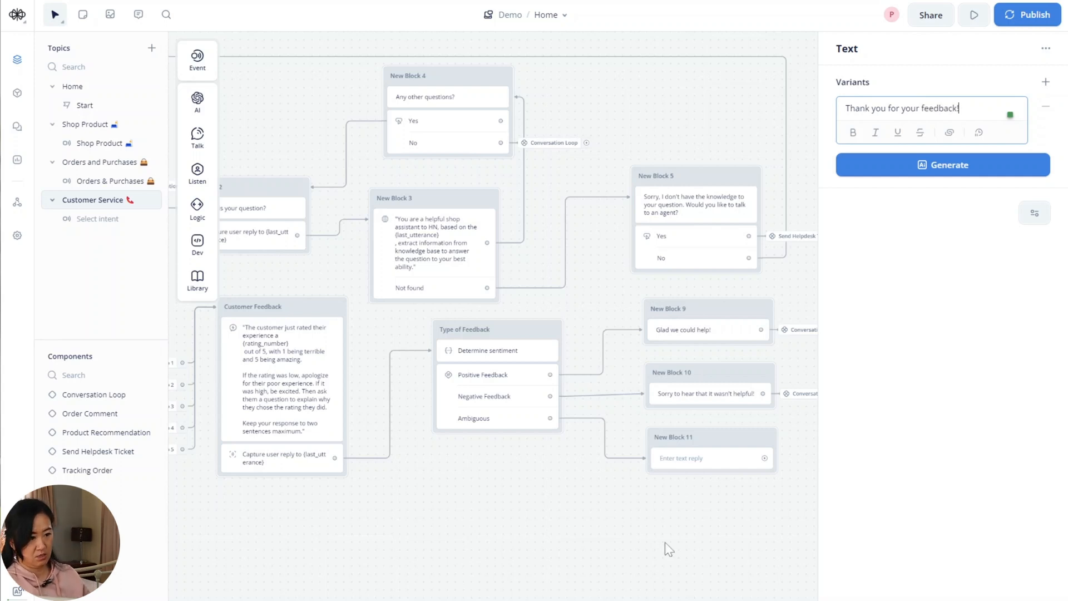
left_click(789, 479)
Step: Add a Component action after the "Thank you for your feedback!" reply without choosing a component
left_click_drag(764, 457, 790, 461)
mouse_move(856, 505)
mouse_move(852, 600)
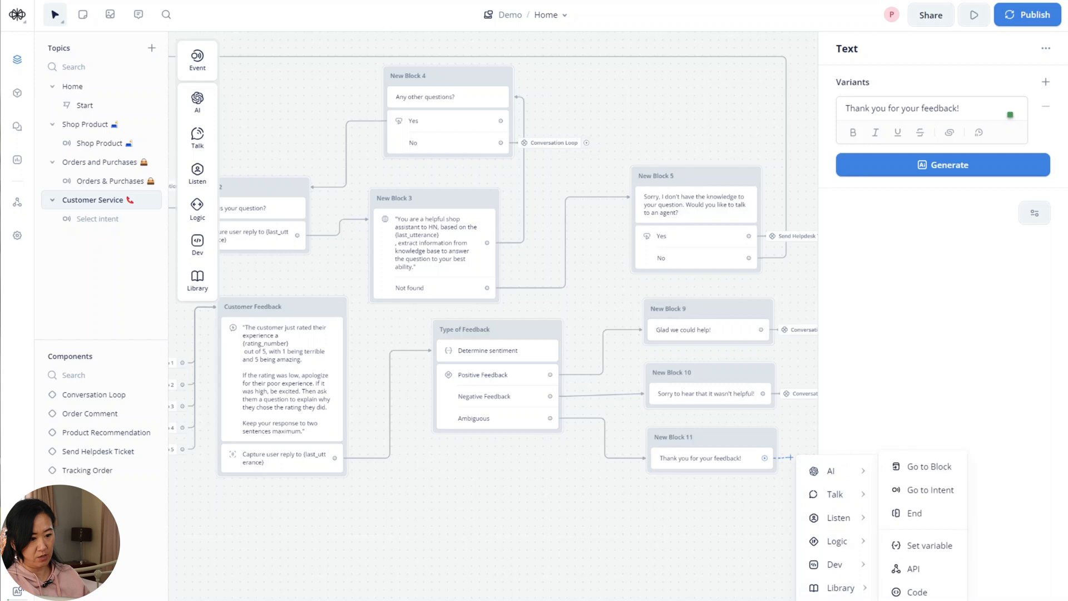
left_click(921, 600)
left_click(750, 526)
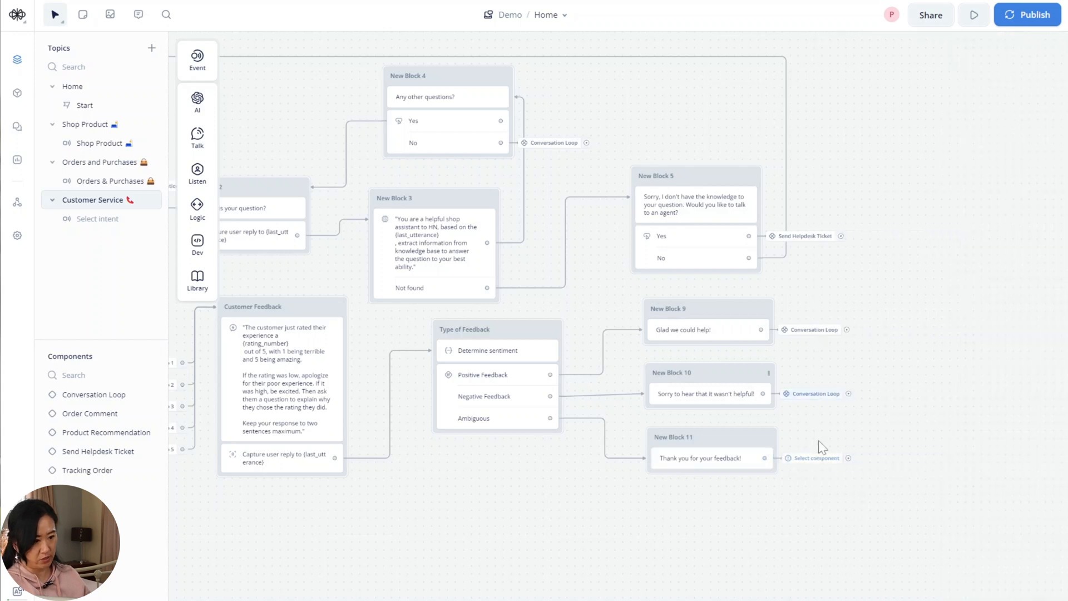
Step: Give the No match path of the rating question in New Block 6 a Go to Block action targeting Type of Feedback in Customer Service
left_click_drag(422, 530, 581, 529)
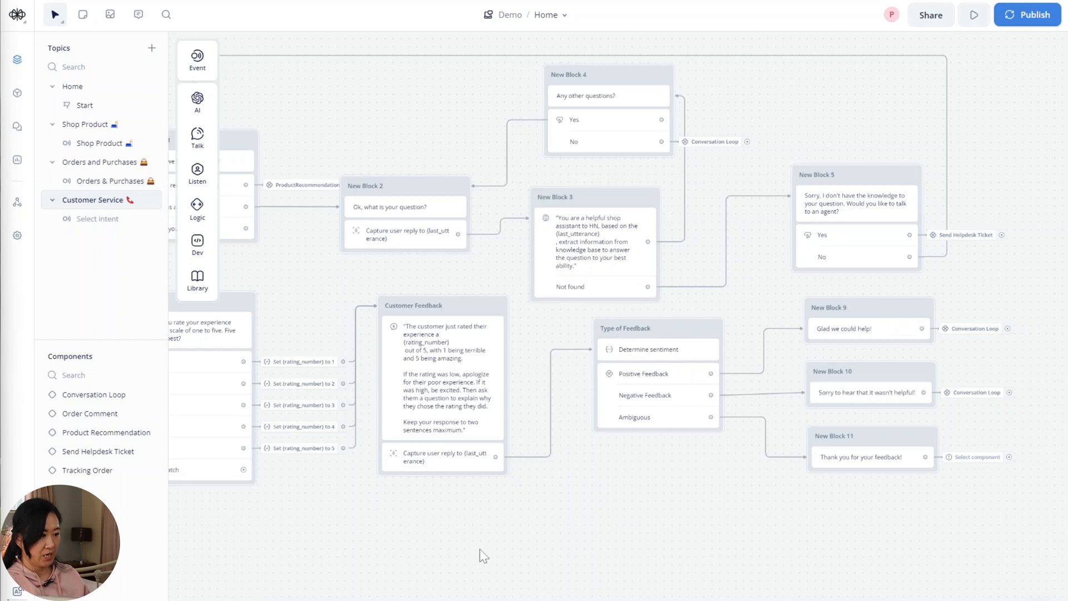
left_click_drag(479, 549, 722, 511)
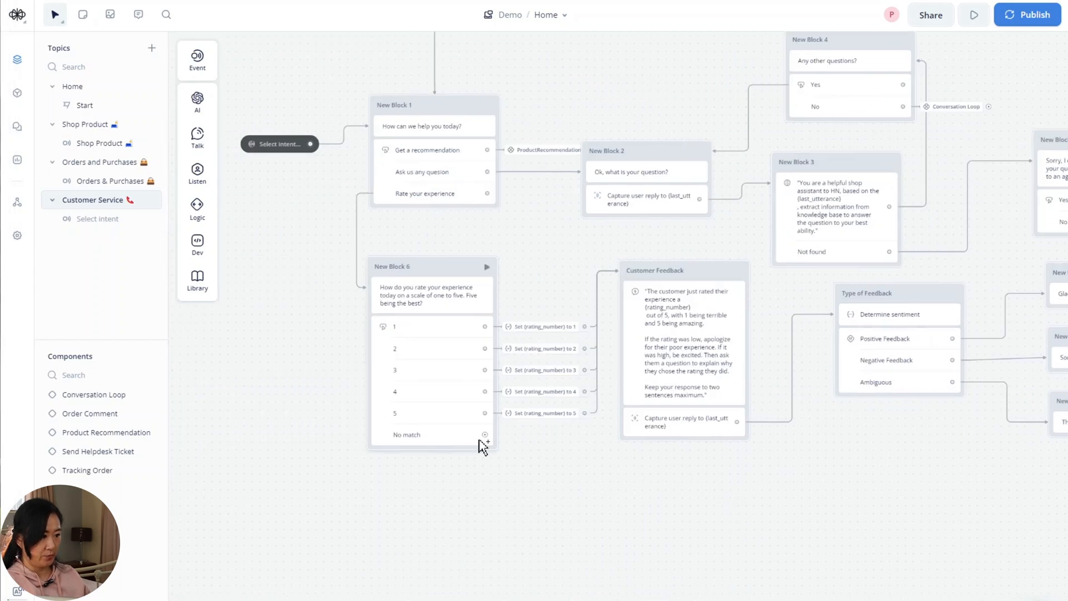
scroll(487, 437, "down", 3)
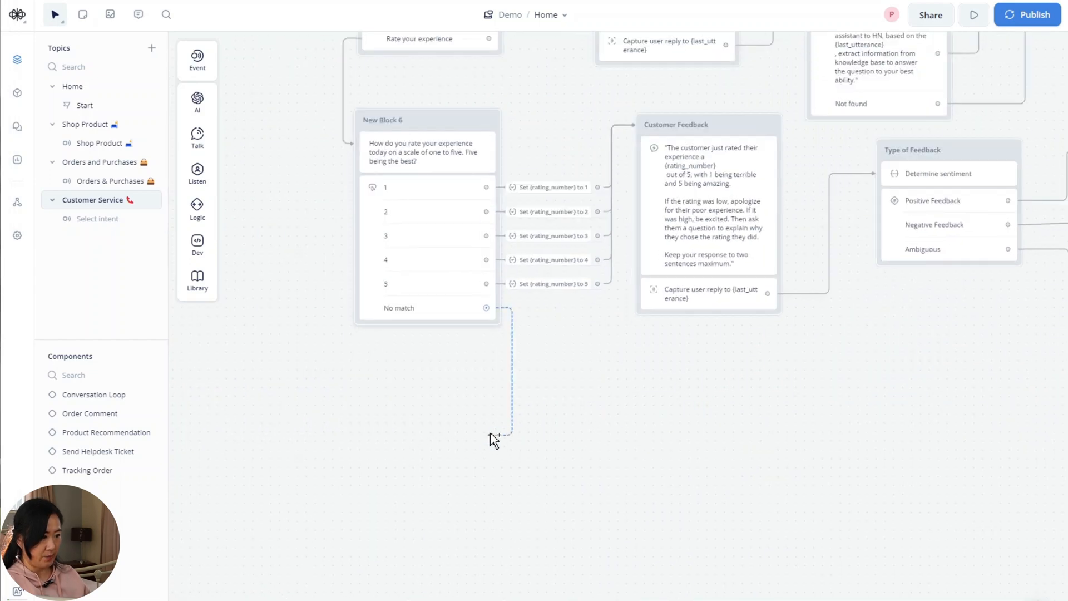
left_click(538, 351)
mouse_move(586, 414)
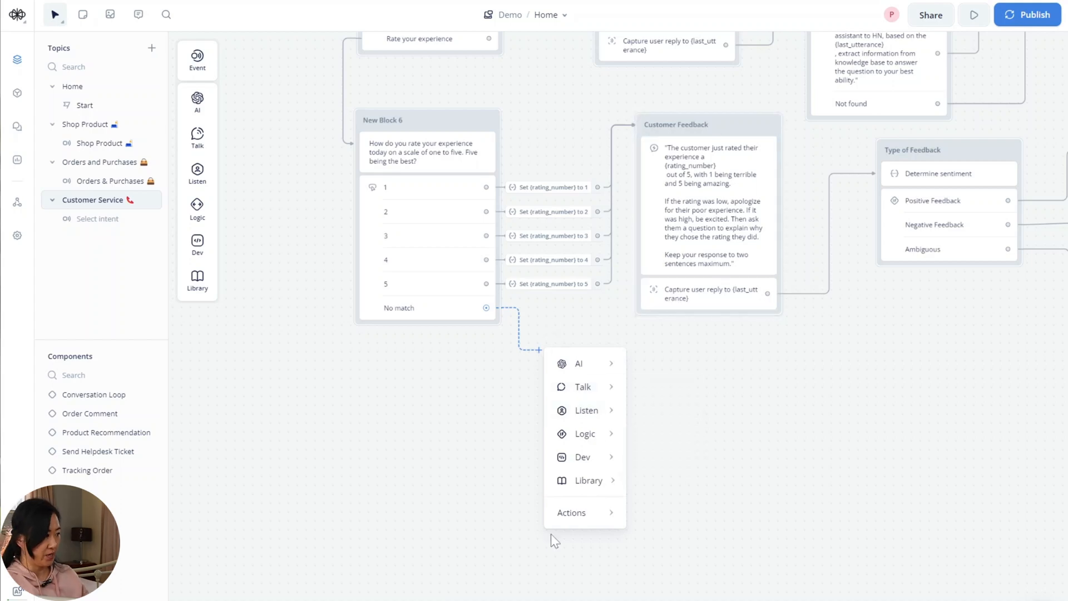
mouse_move(592, 522)
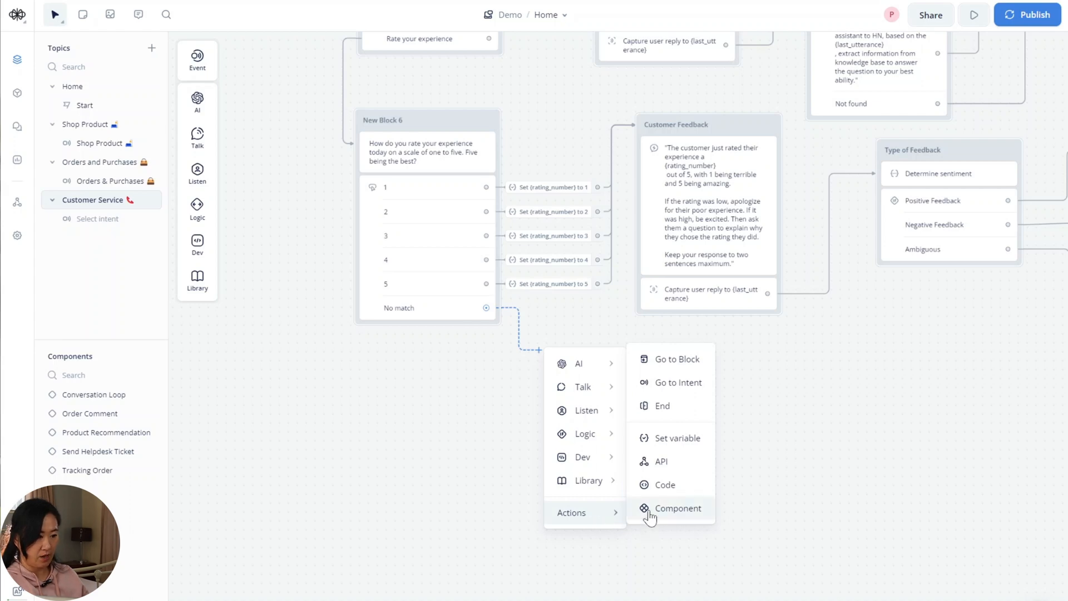
left_click(666, 360)
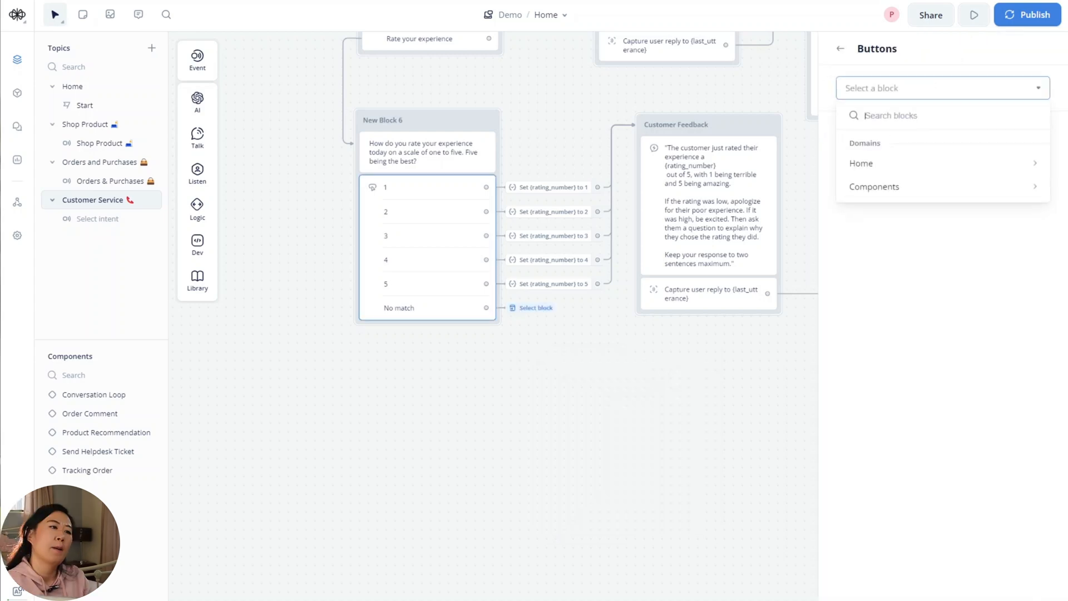
mouse_move(958, 161)
mouse_move(739, 181)
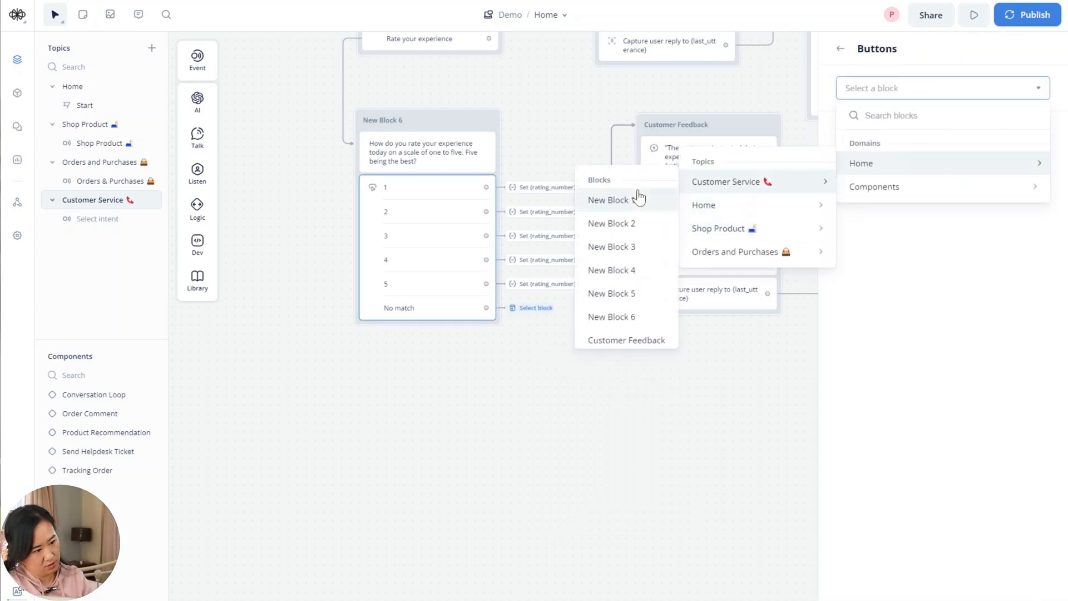
scroll(633, 340, "down", 2)
left_click(632, 315)
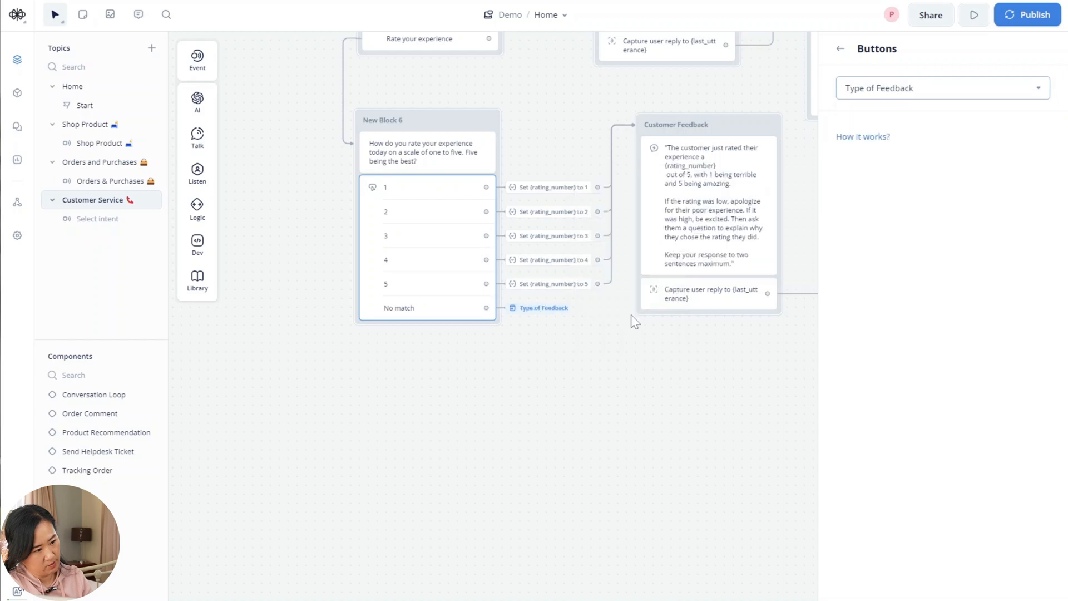
left_click(624, 412)
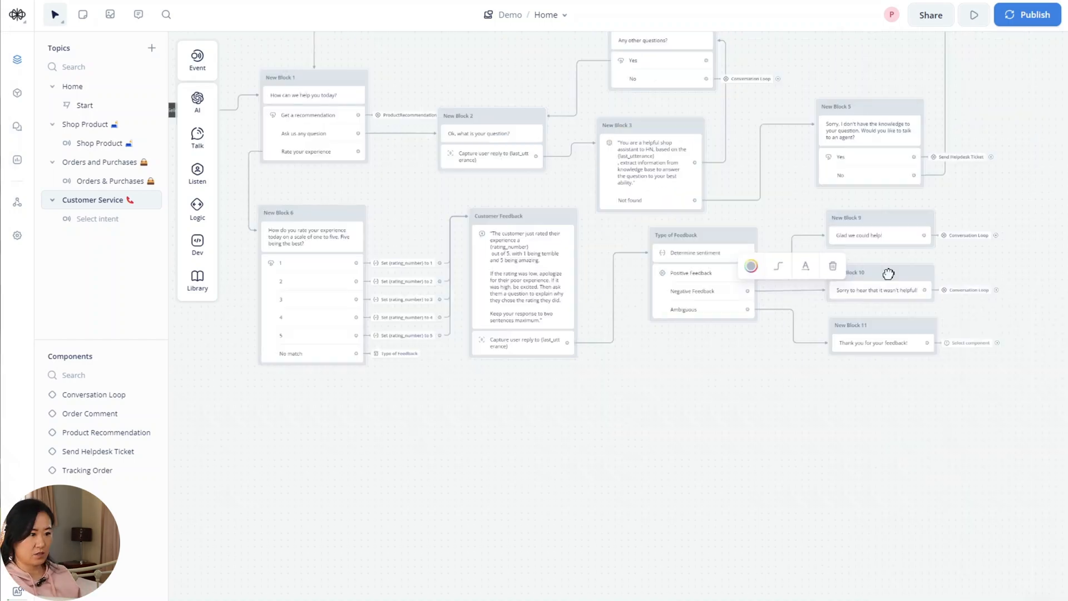
scroll(665, 523, "down", 1)
left_click_drag(538, 508, 614, 509)
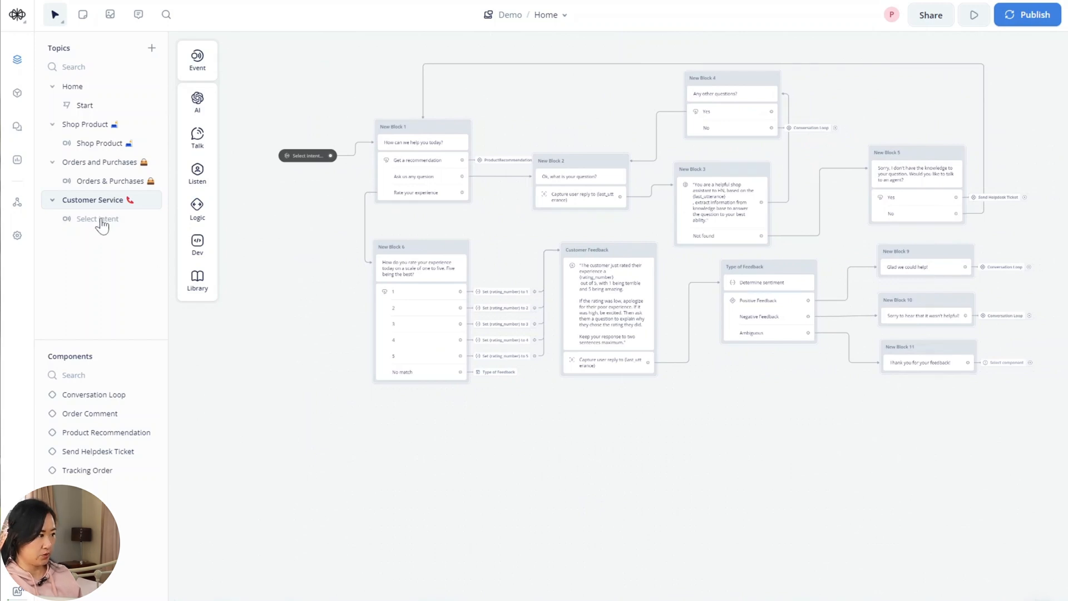
Step: Start a new trigger intent for the Customer Service topic's unassigned Intent block and name it Customer Service with the red telephone emoji
left_click(100, 221)
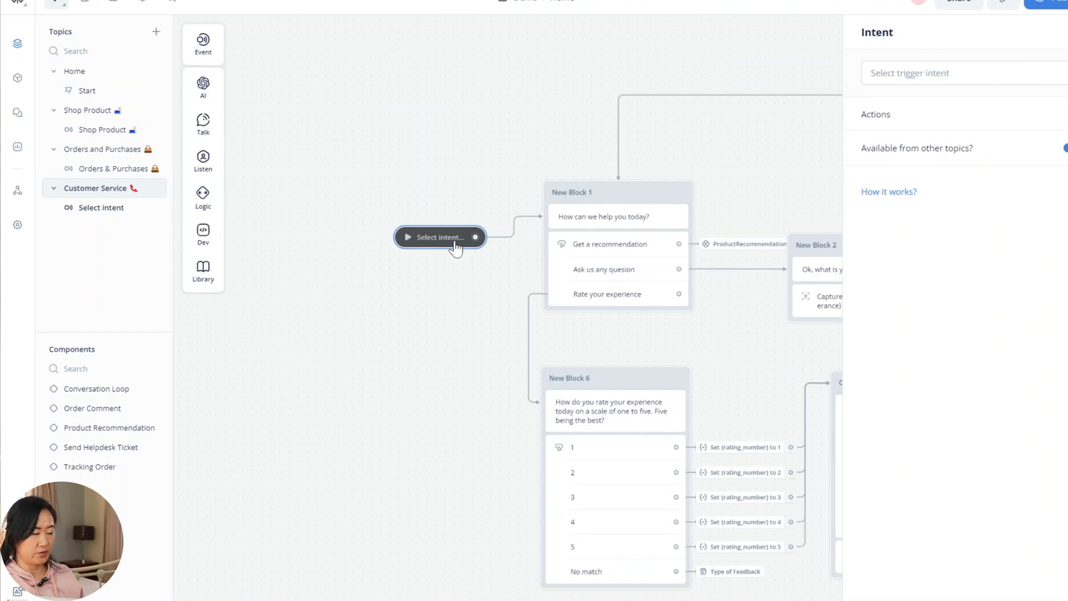
left_click(968, 72)
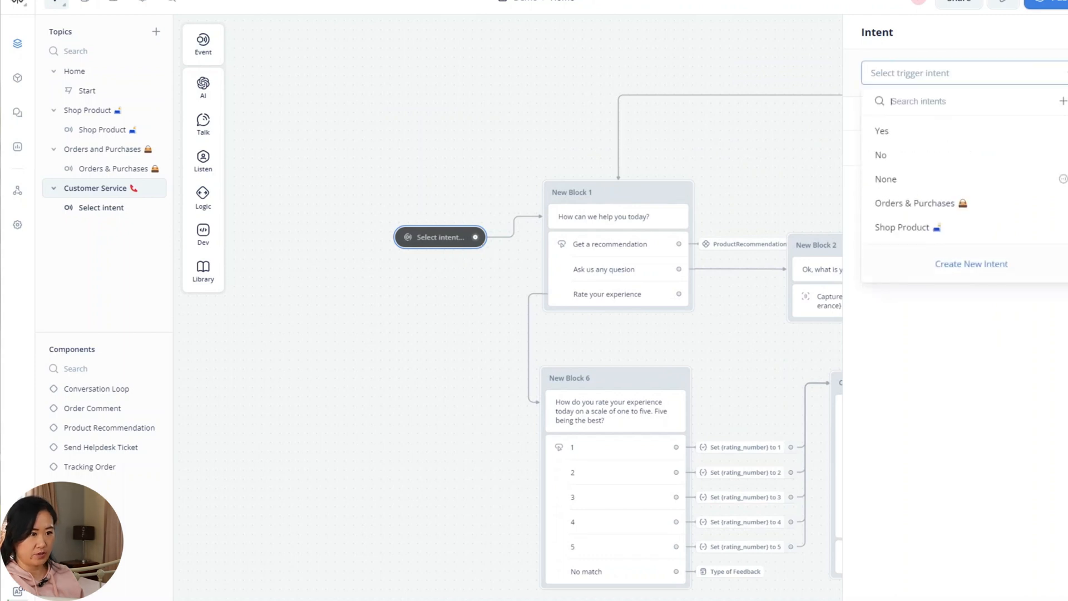
left_click(975, 264)
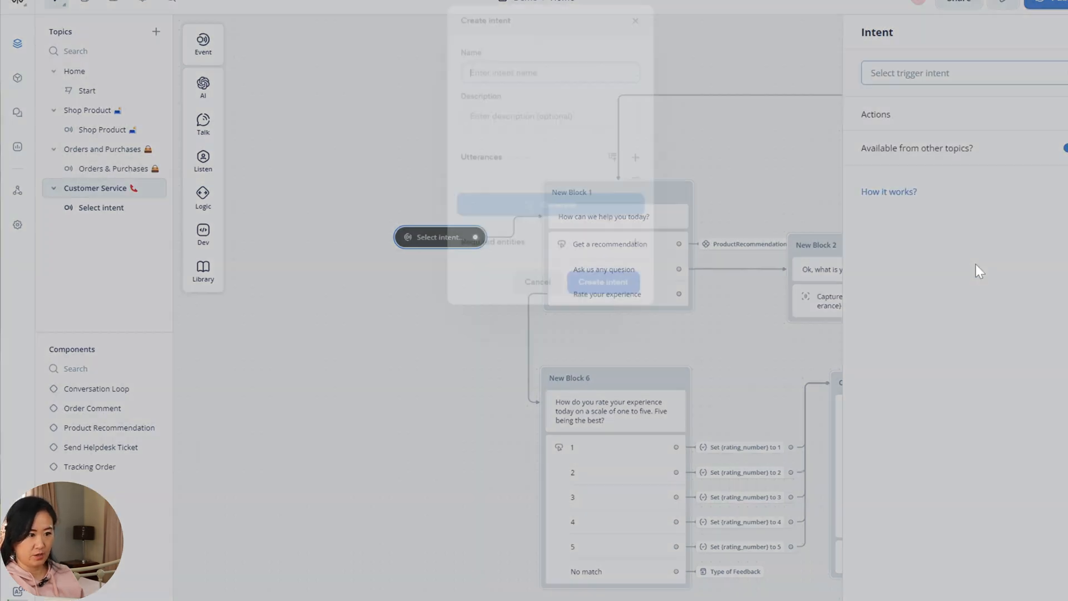
type("Cu")
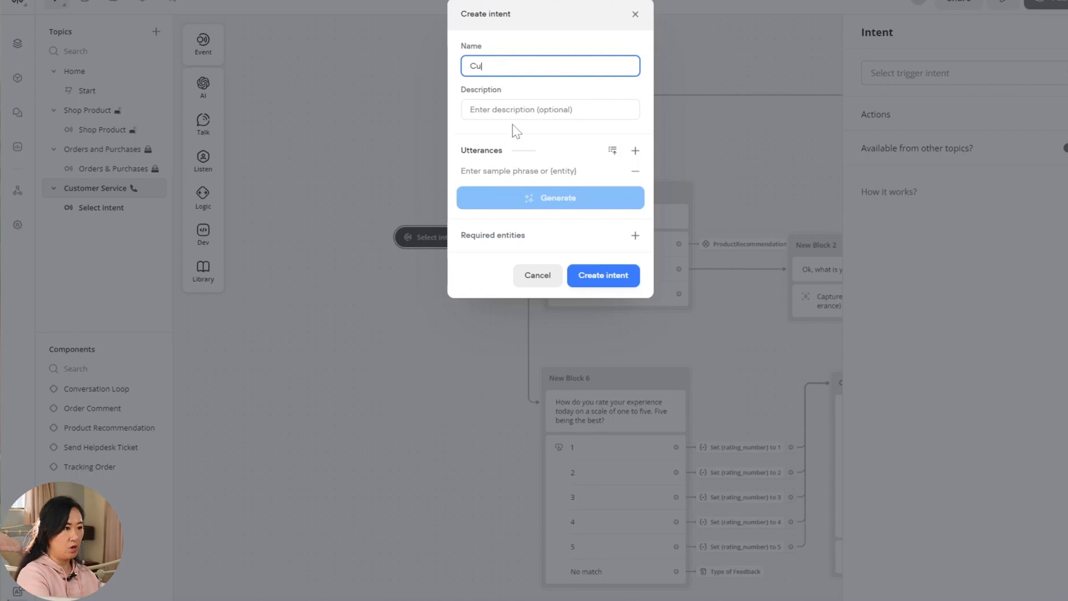
type("stomer Service")
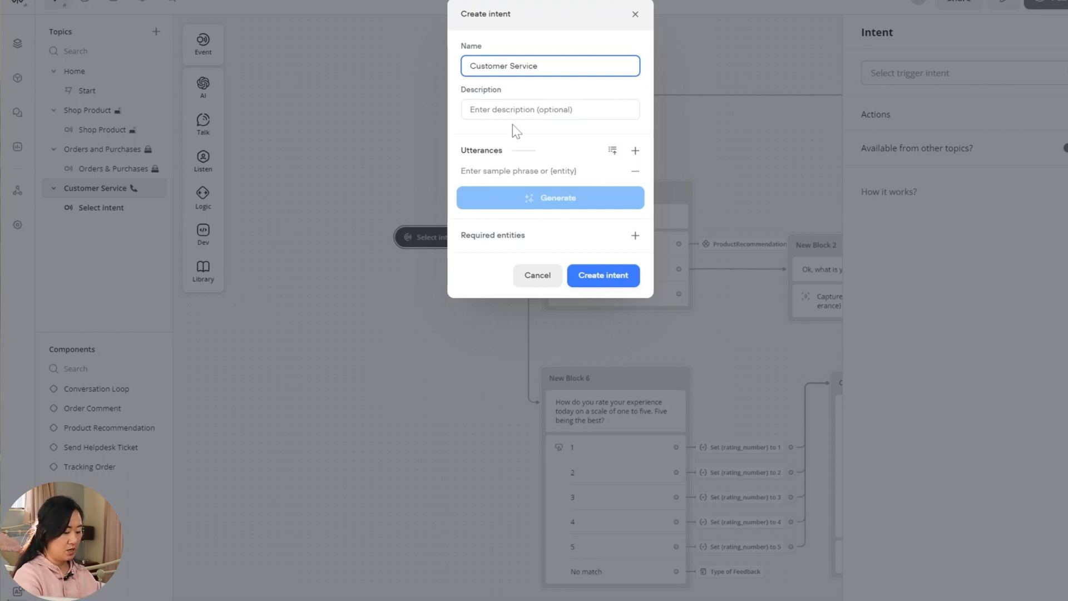
key("super+period")
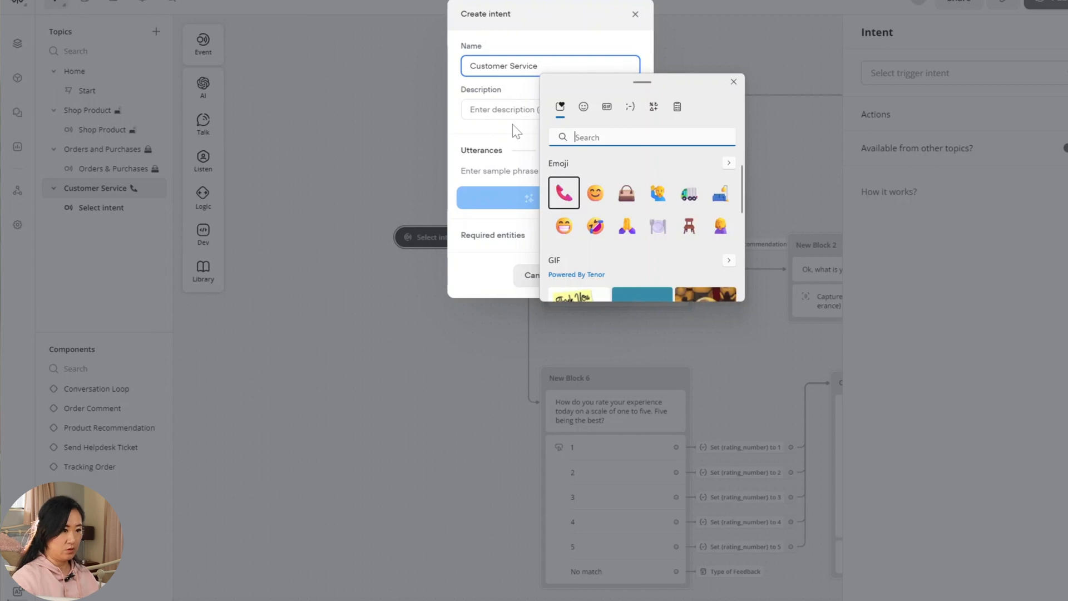
left_click(570, 194)
Step: Add the utterance "Can I please get a product recommendation" to the intent and generate sample phrases in batches of five
type("C")
type("an ")
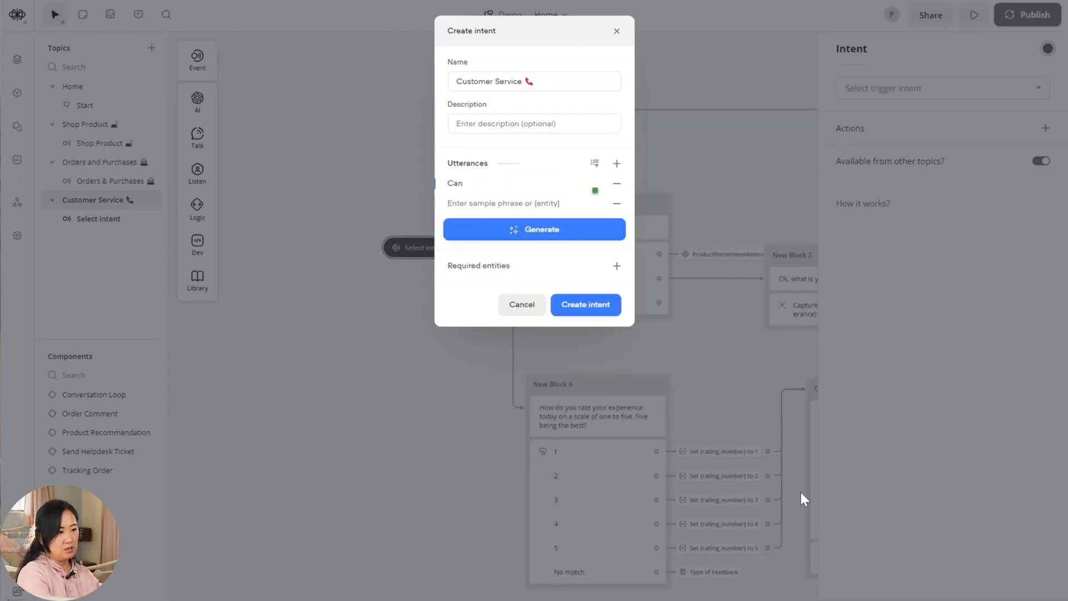
type("I please")
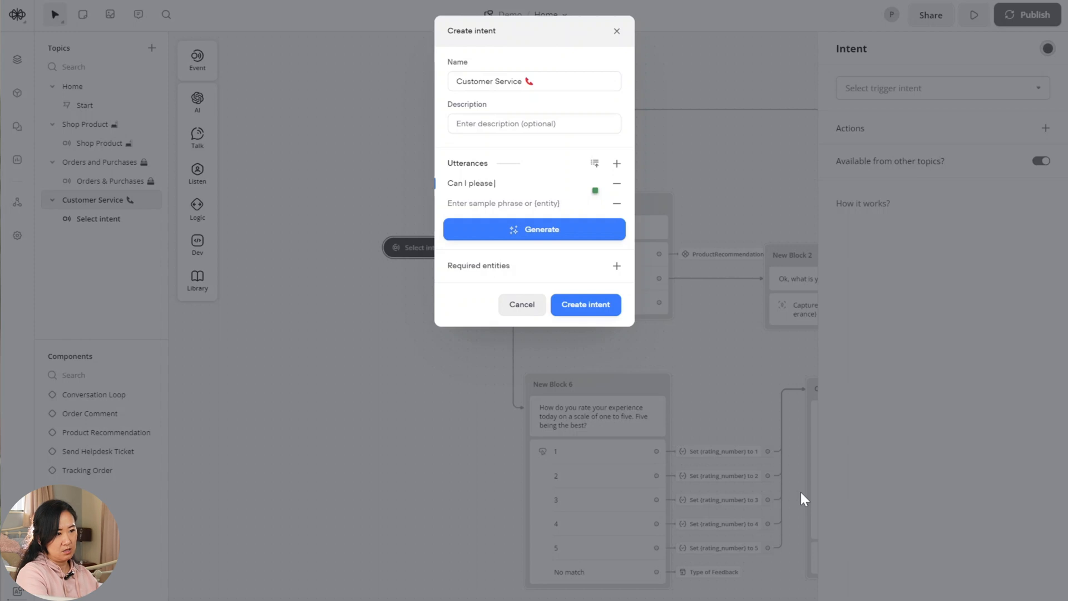
type(" get a p")
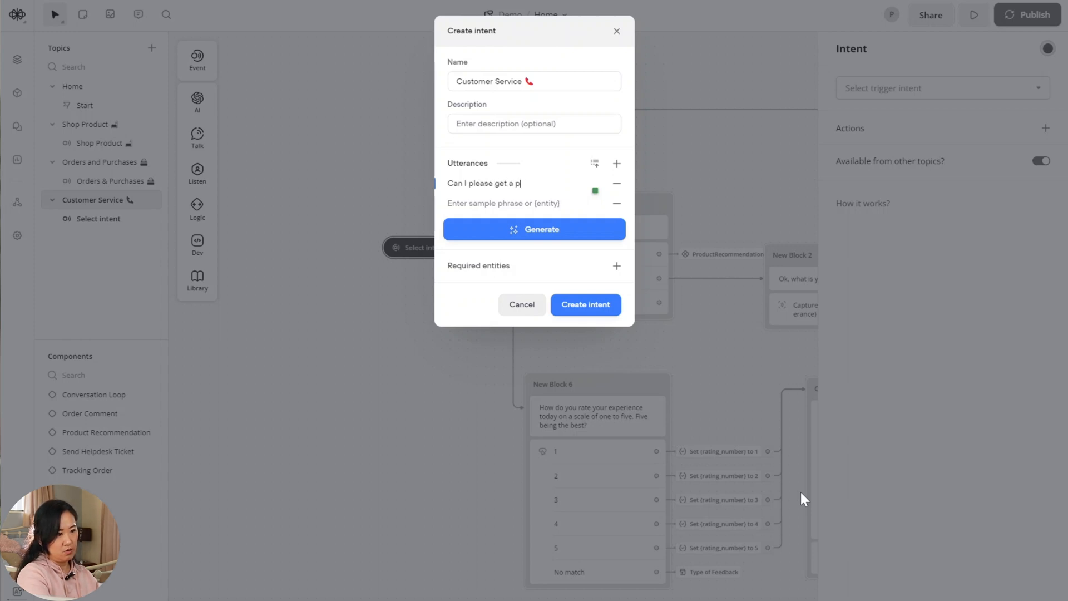
type("roduct recommendation")
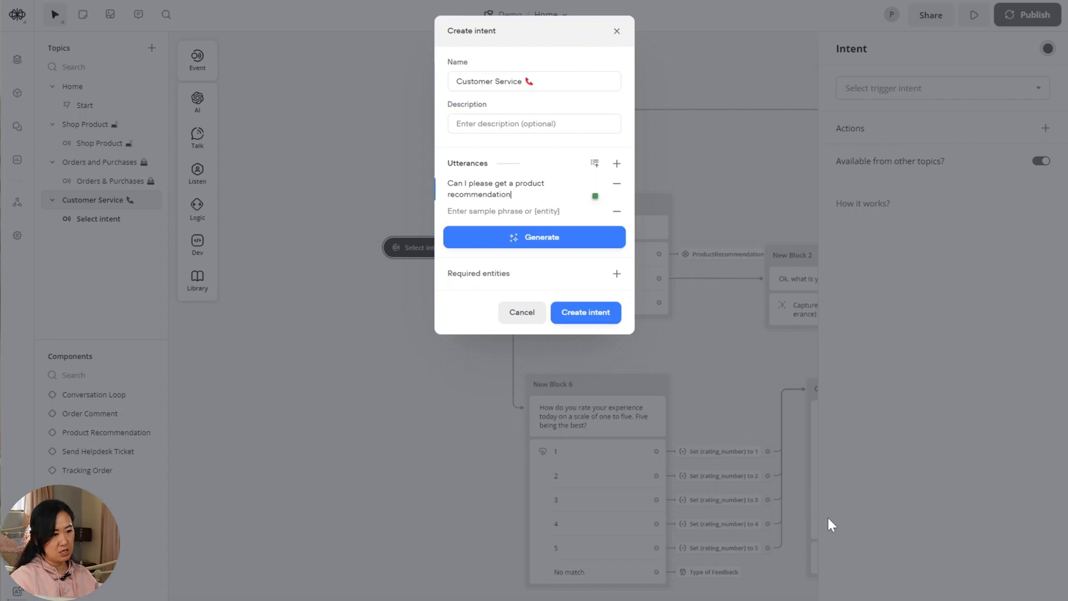
left_click(566, 237)
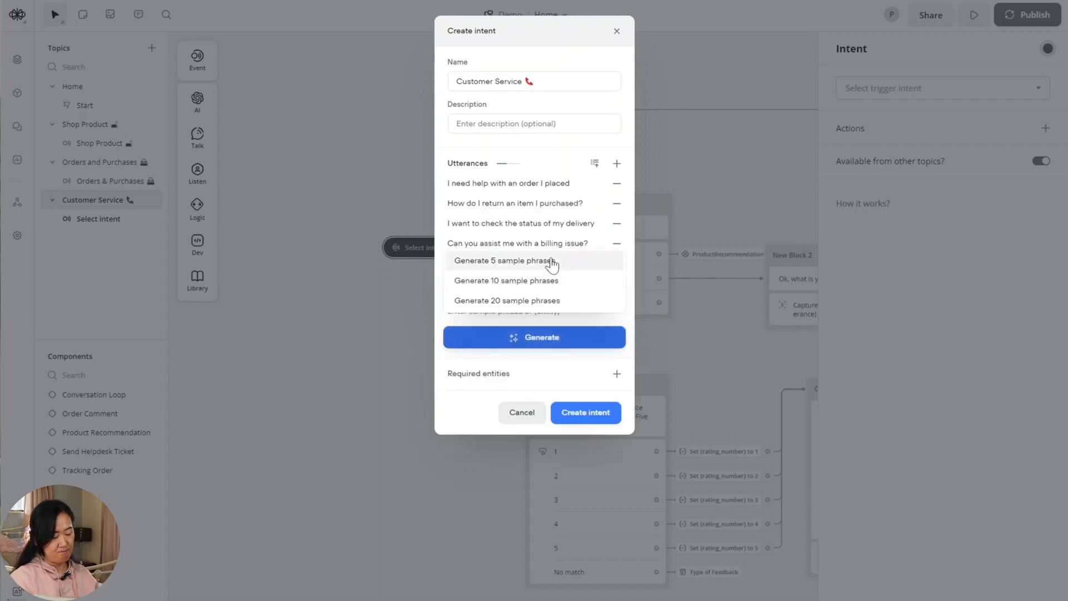
left_click(551, 261)
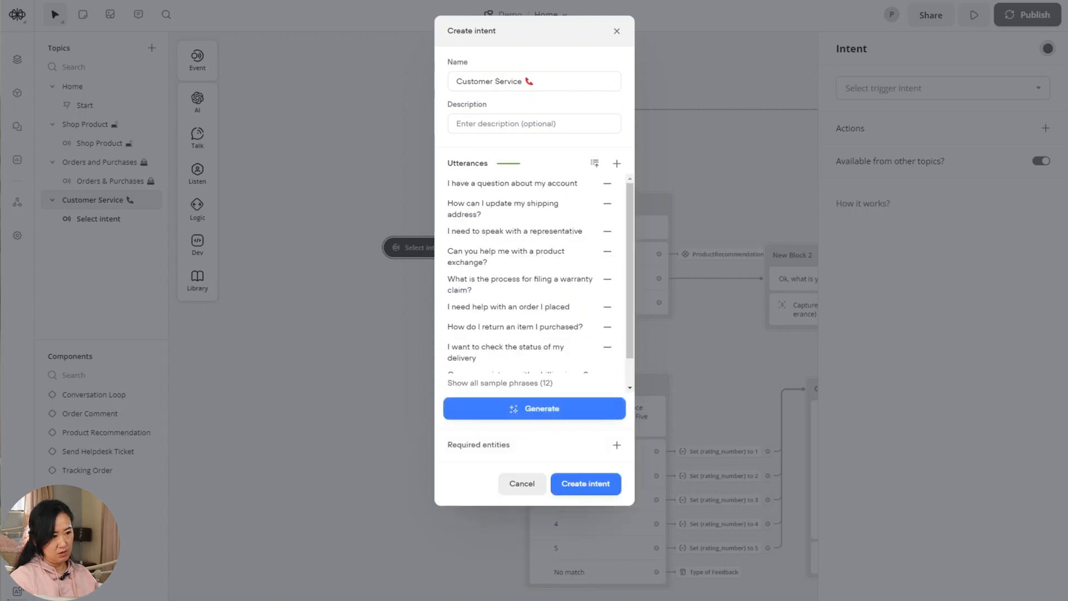
Step: Remove the generated utterances about shipping address, product exchange, warranty claim filing, order help, item returns, delivery status and billing issues
left_click(606, 204)
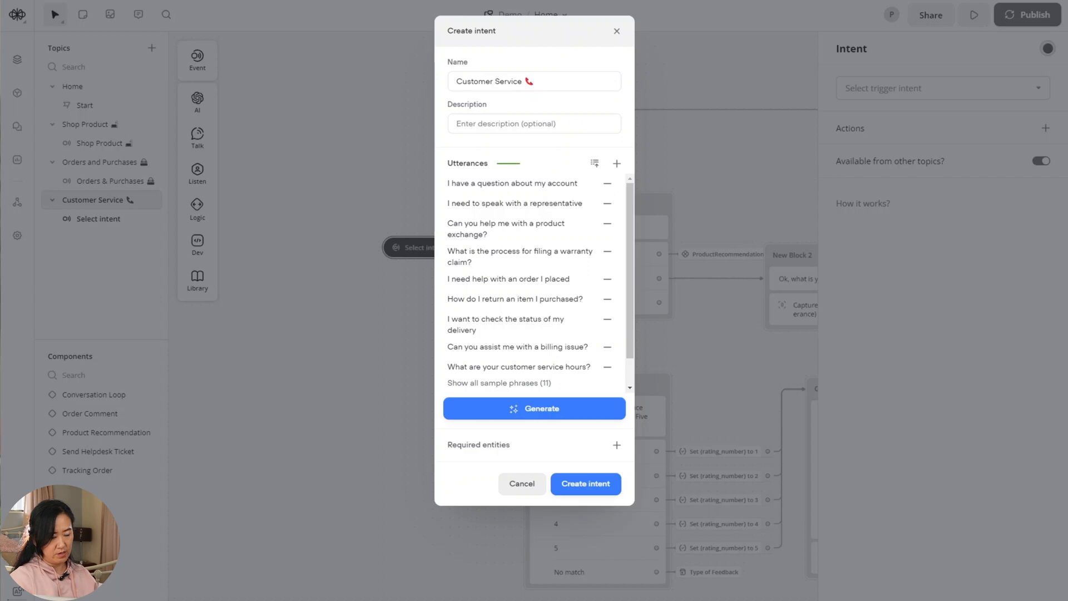
left_click(607, 223)
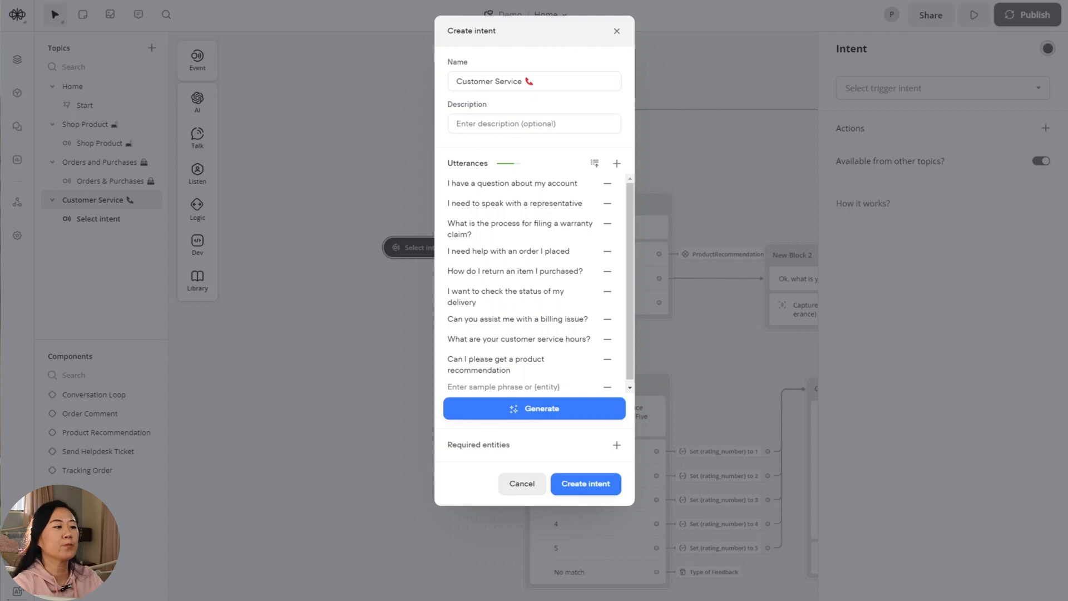
left_click(607, 223)
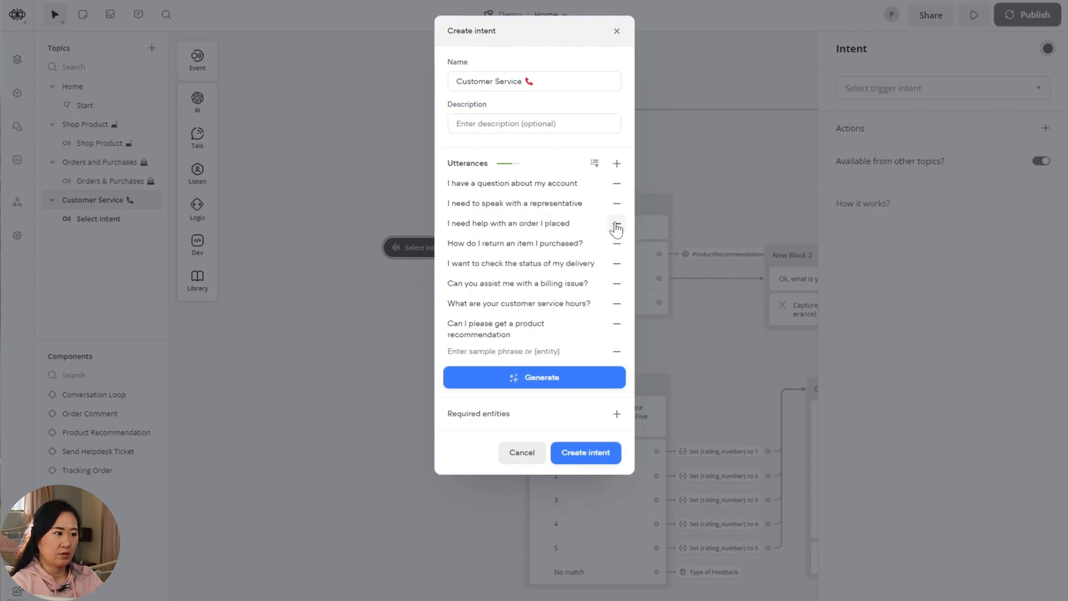
left_click(616, 224)
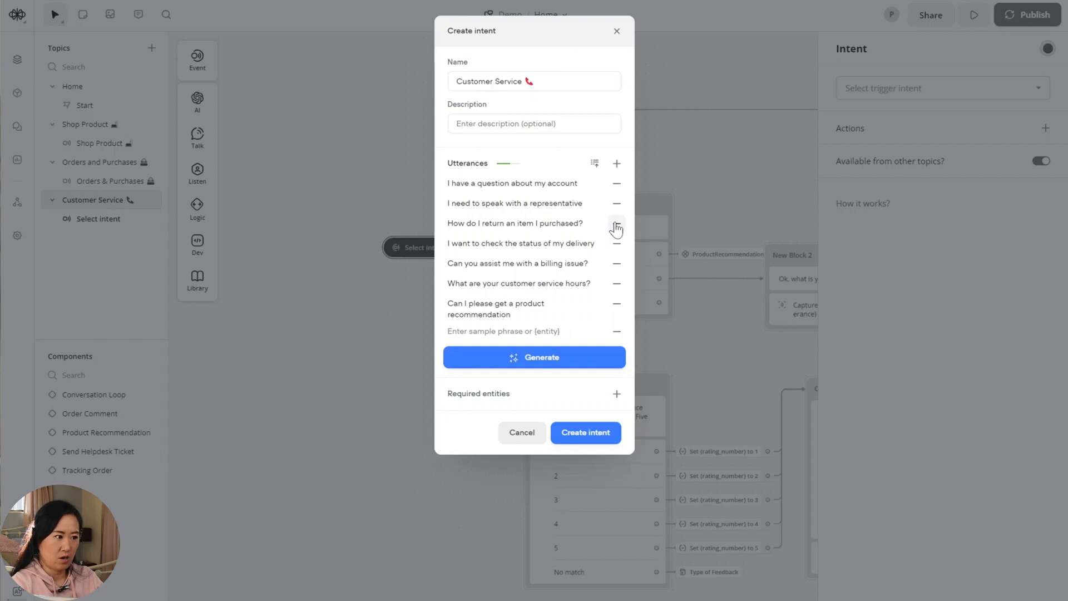
left_click(616, 224)
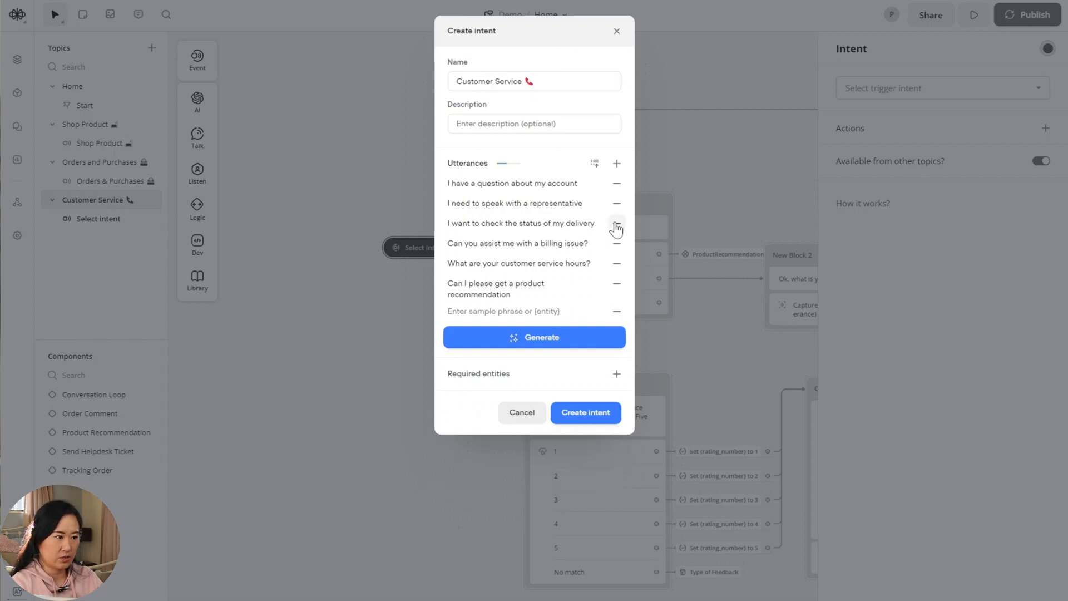
left_click(616, 224)
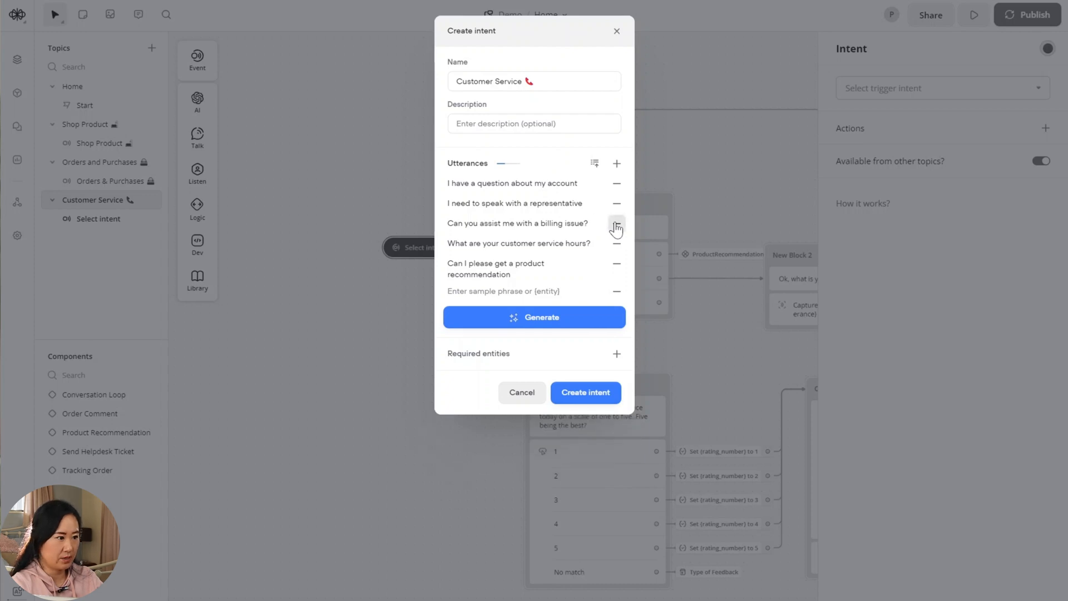
left_click(616, 225)
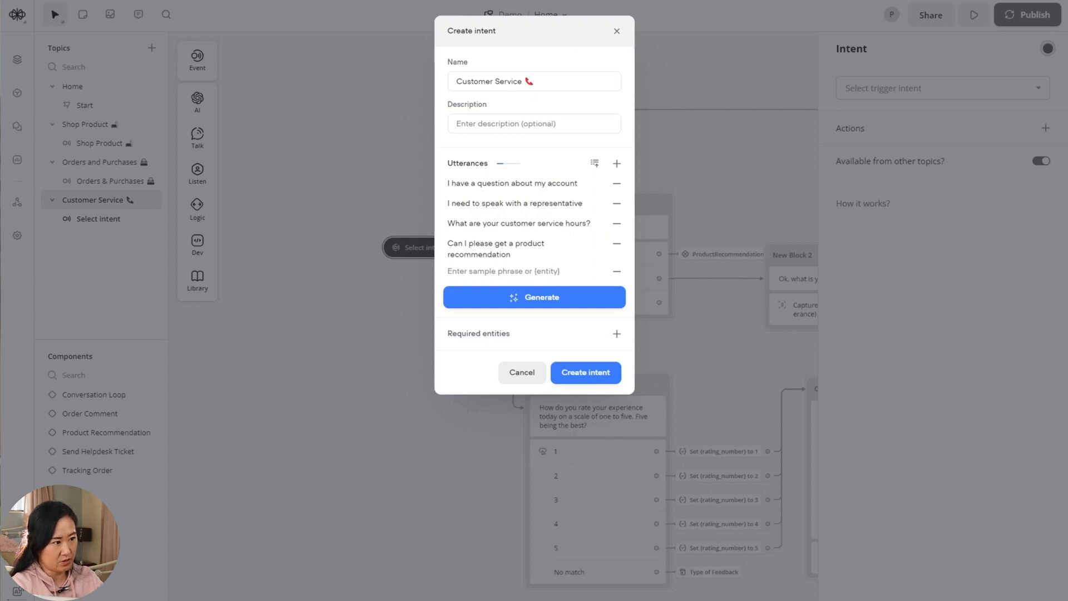
Step: Add the utterance "What is your store policy on financing options?" and generate 5 more sample phrases
left_click(527, 272)
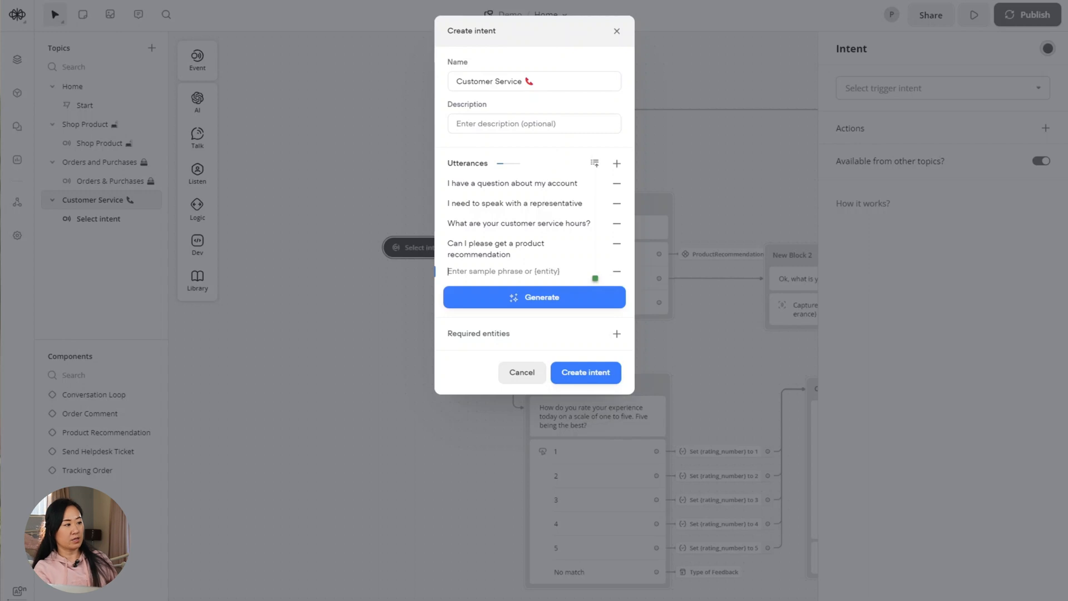
type("Wh")
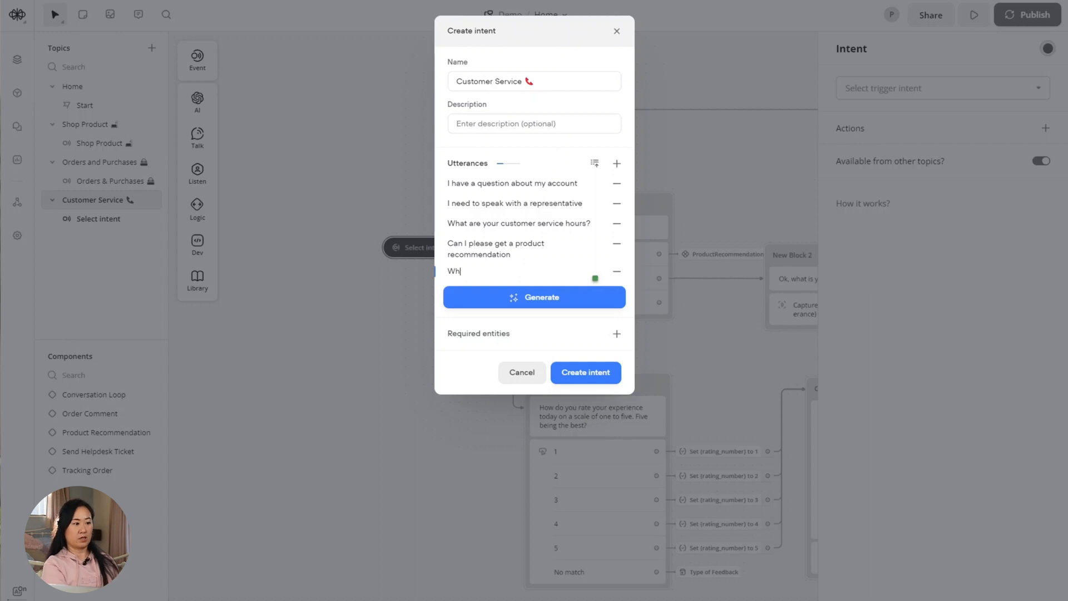
type("at is your sto")
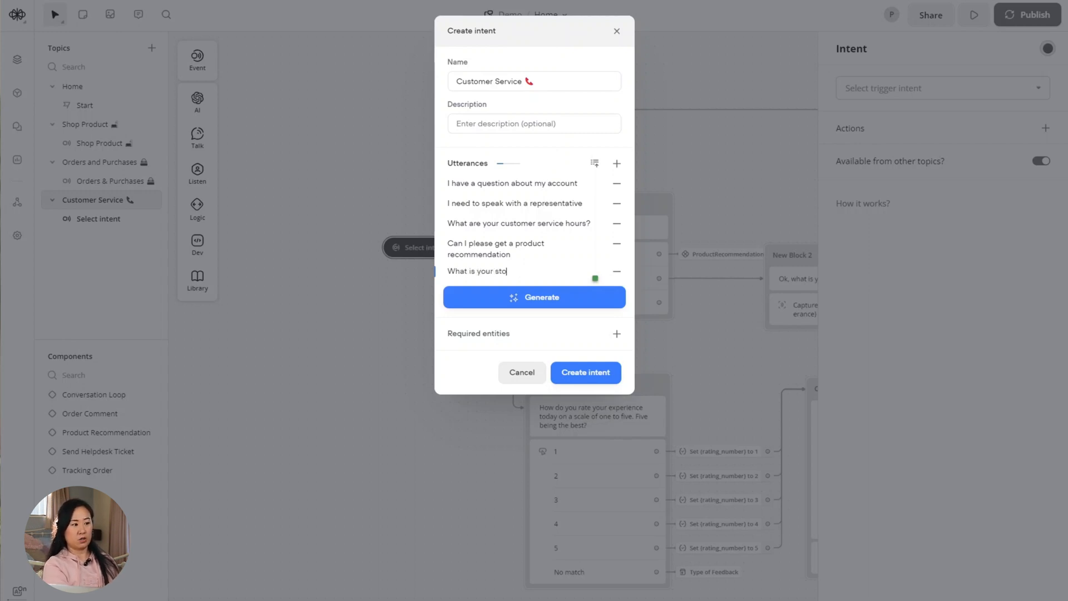
type("re policy on ")
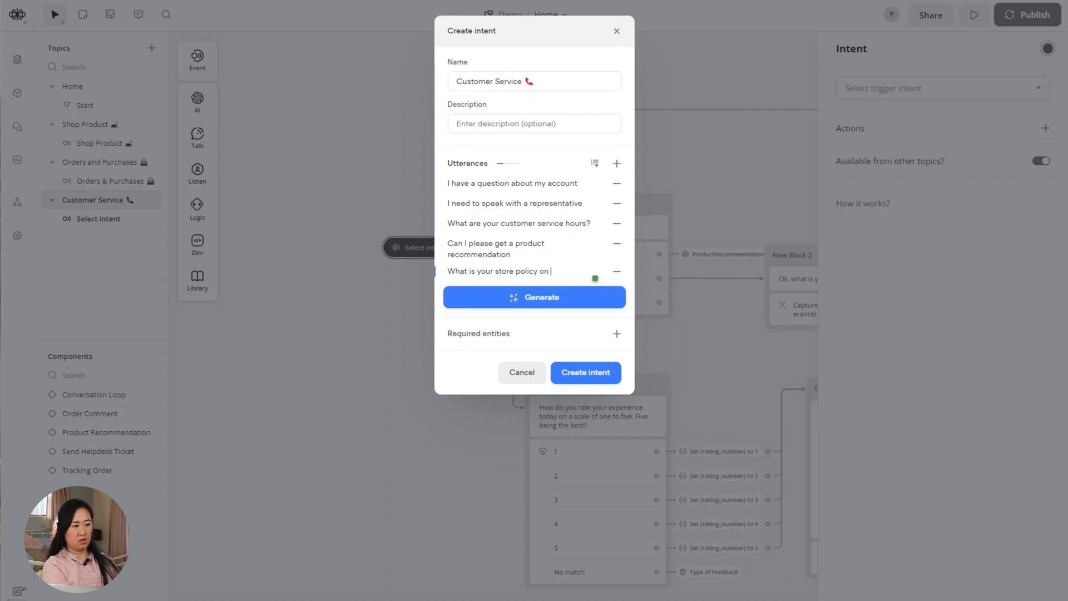
type("financing options?")
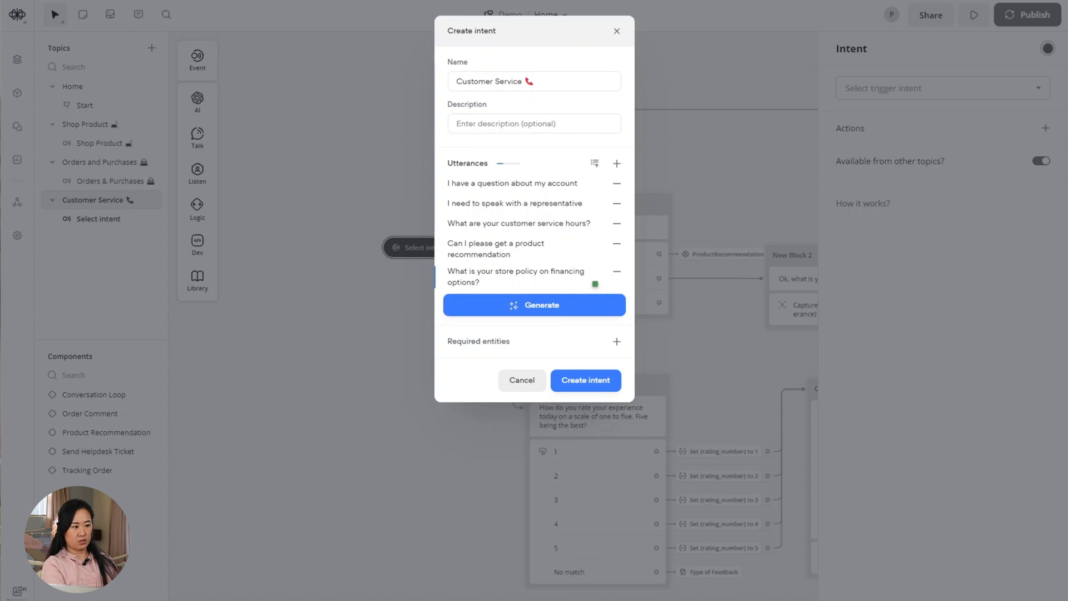
left_click(556, 310)
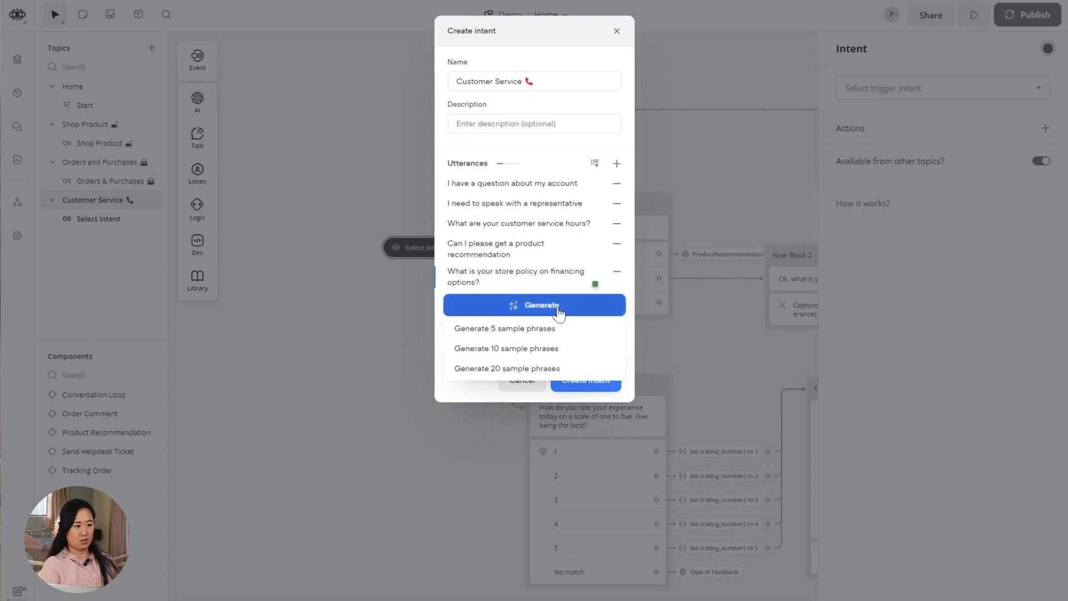
left_click(544, 329)
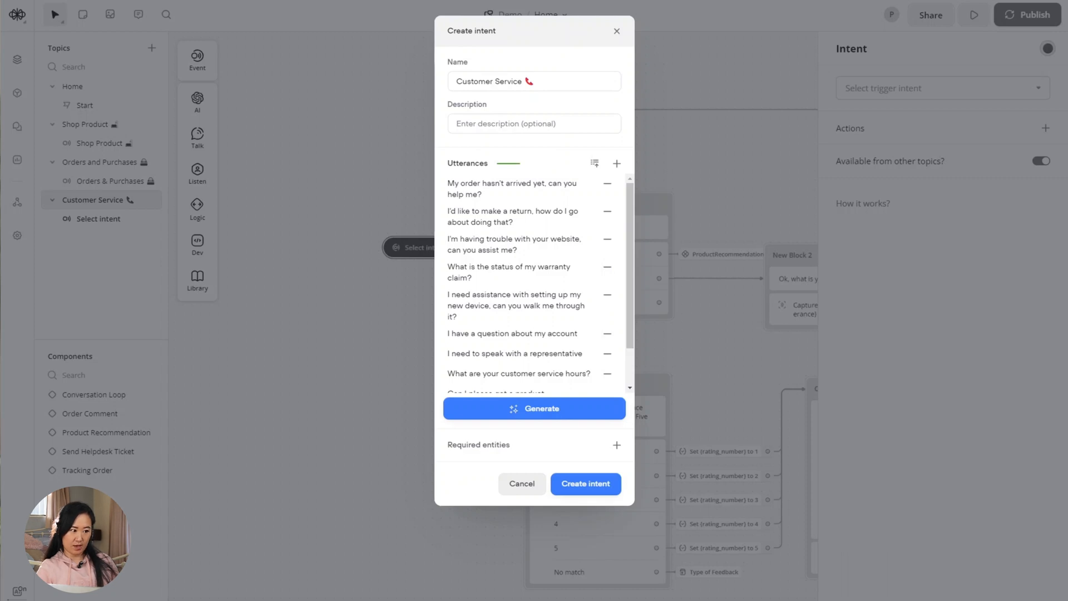
Step: Generate another batch of sample phrases for the Customer Service intent
scroll(530, 283, "down", 1)
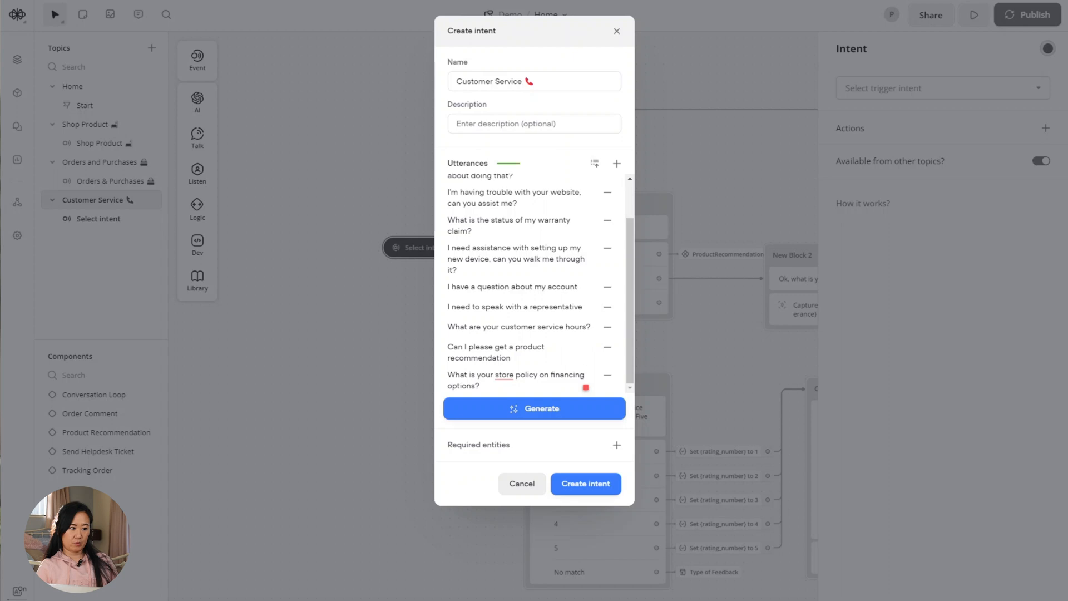
left_click(520, 412)
left_click(520, 413)
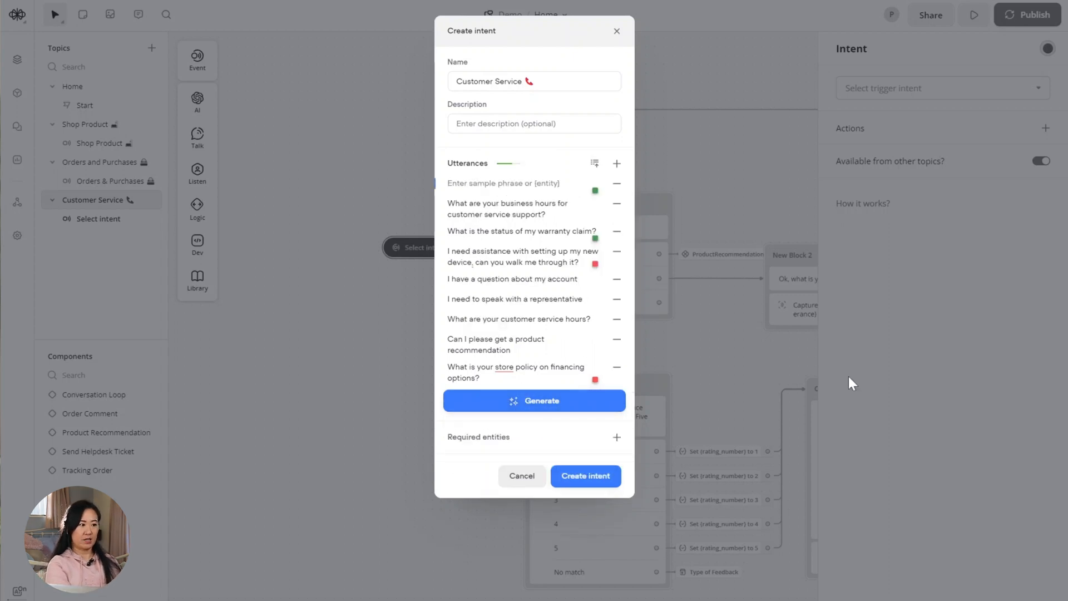
Step: Enter "Can I give some feedback about my shopping experience?" in the empty utterance and generate 5 further sample phrases
type("Can I")
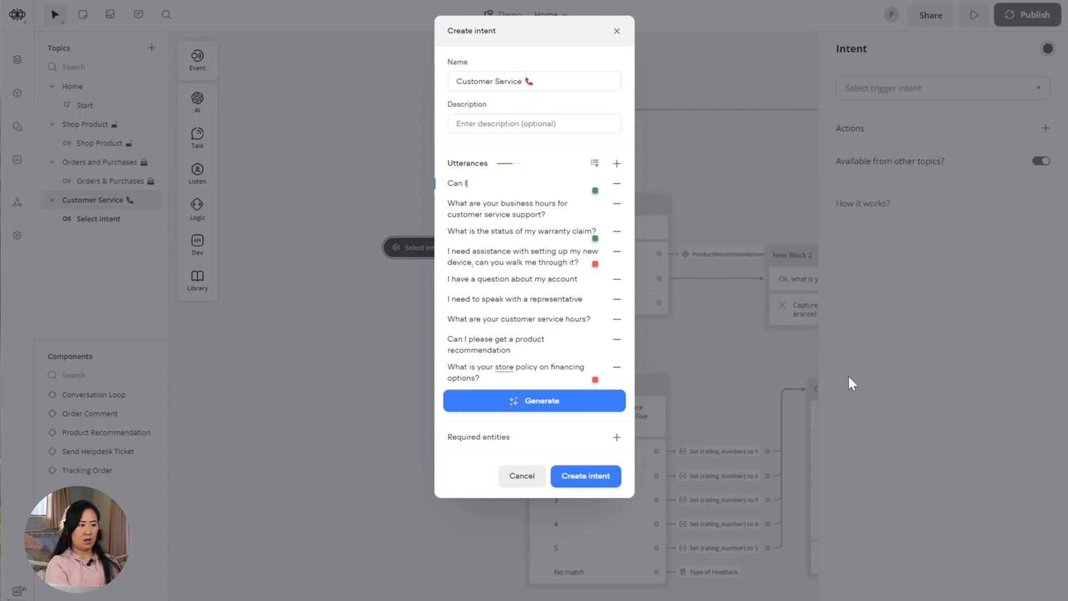
type(" give some feedback")
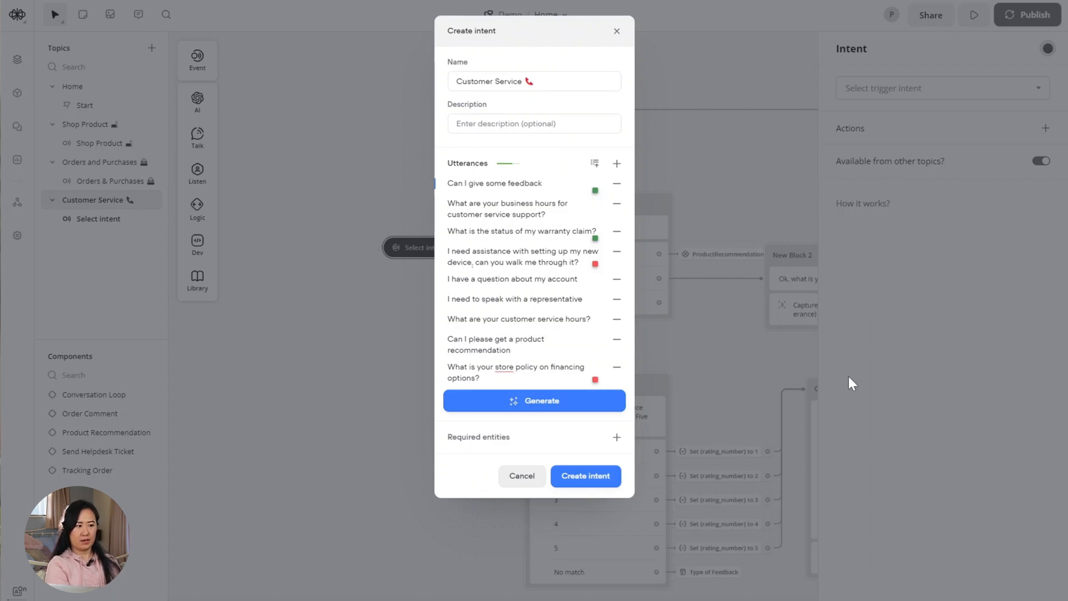
type(" about my shop")
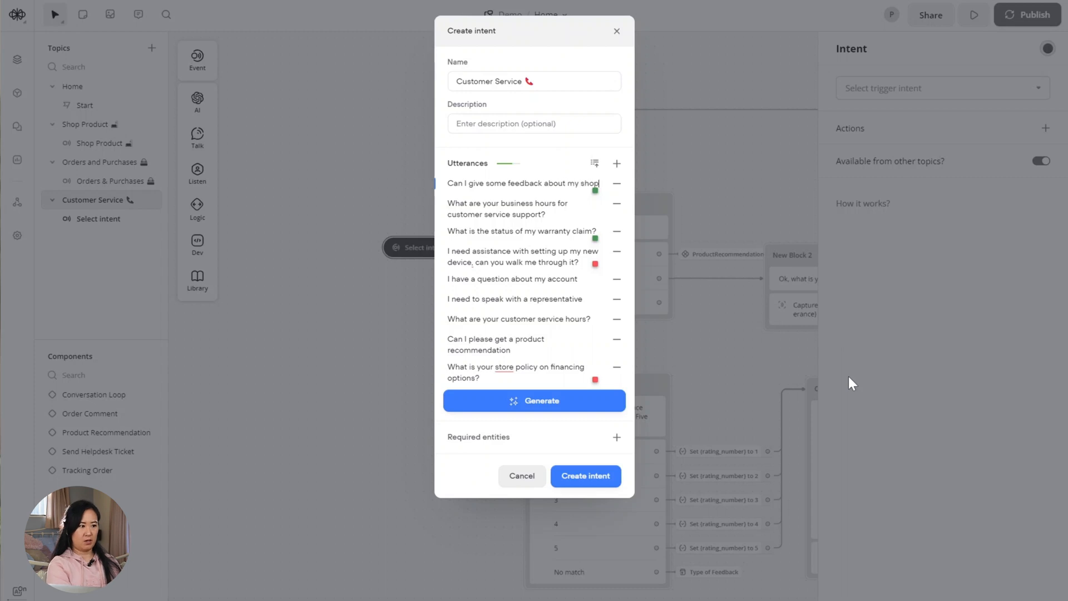
type("ping experience")
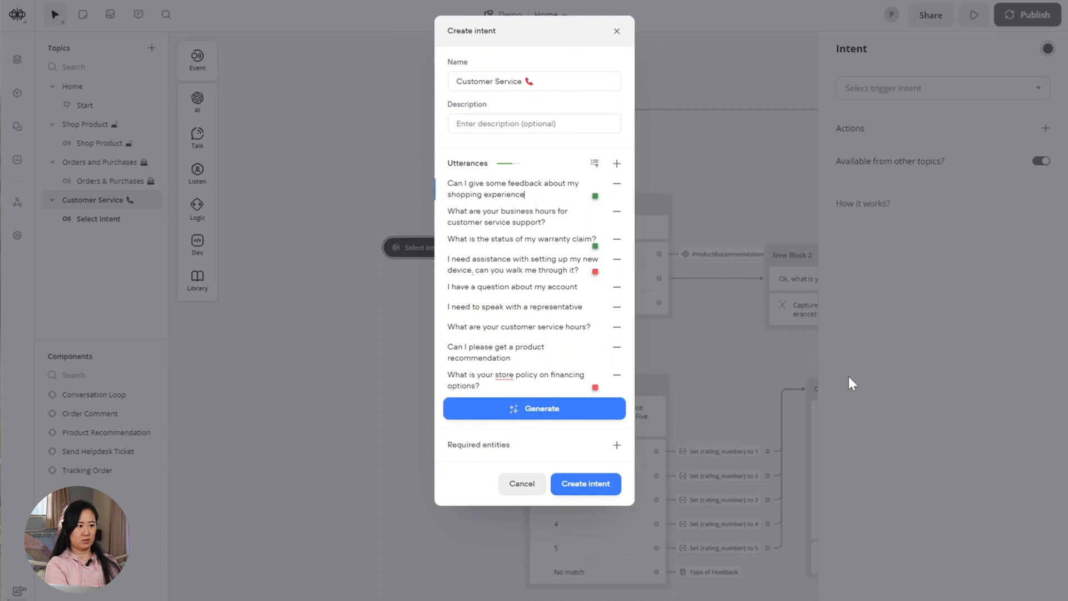
type("?")
left_click(550, 412)
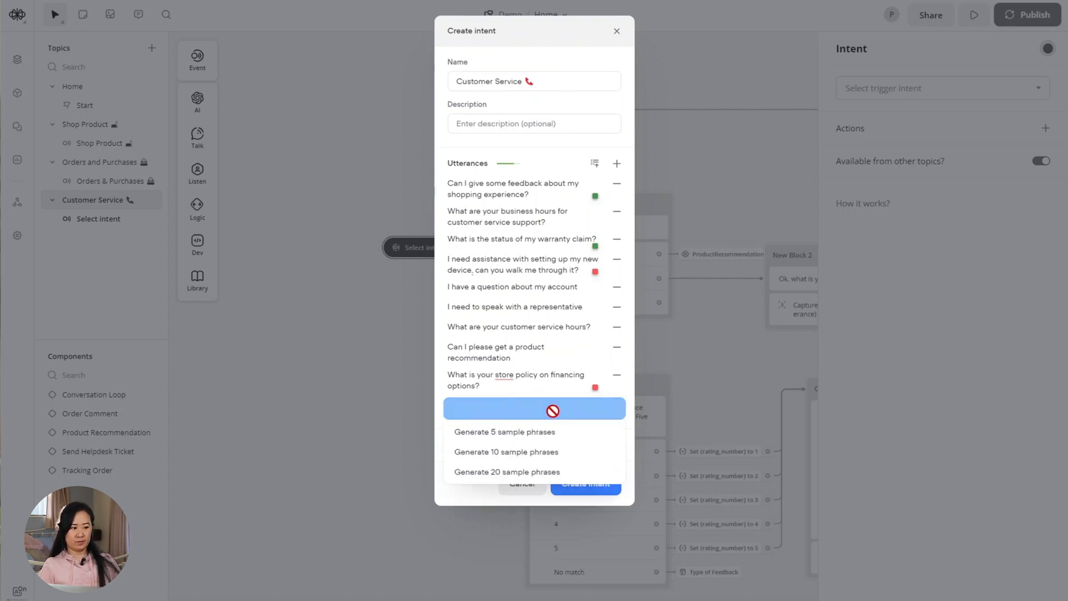
left_click(550, 433)
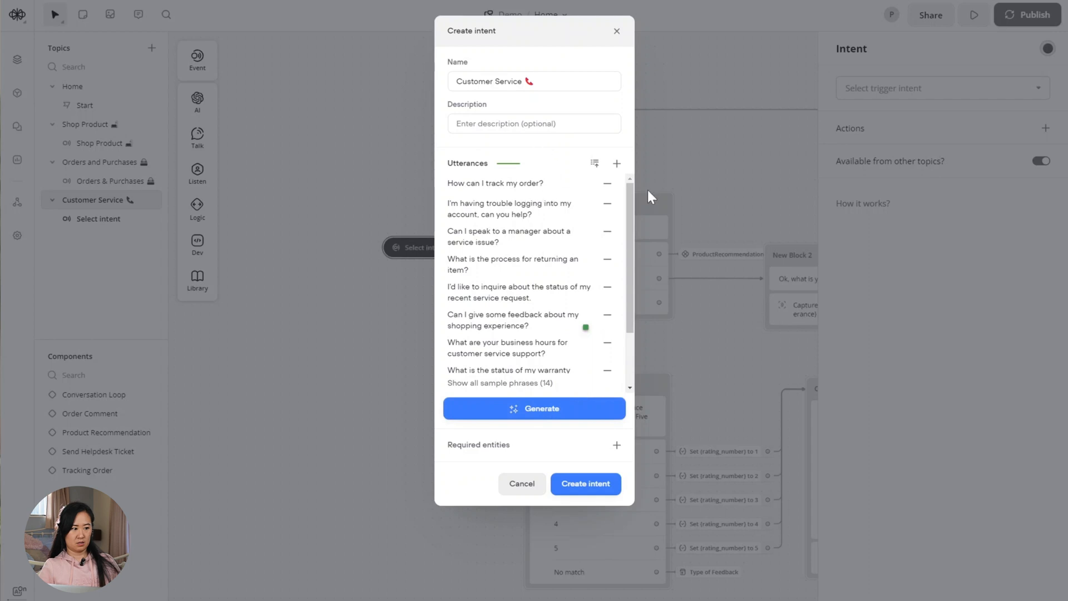
Step: Remove the utterances about tracking an order and the process for returning an item
left_click(608, 183)
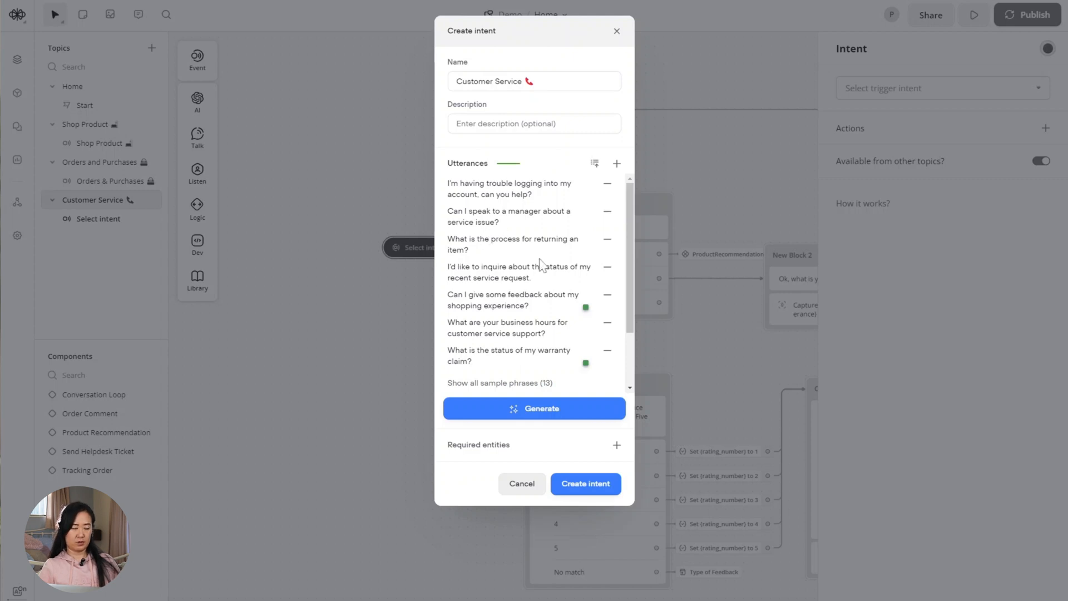
left_click(608, 239)
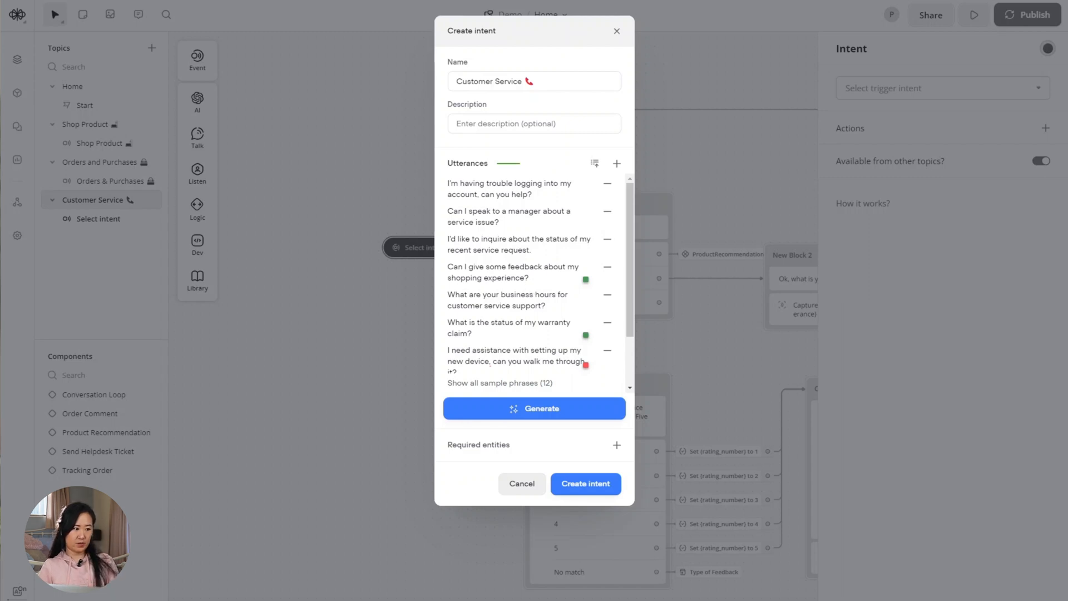
Step: Add the utterance "Can I provide some advice about your customer service? or product? or company?" and create the Customer Service intent
left_click(617, 163)
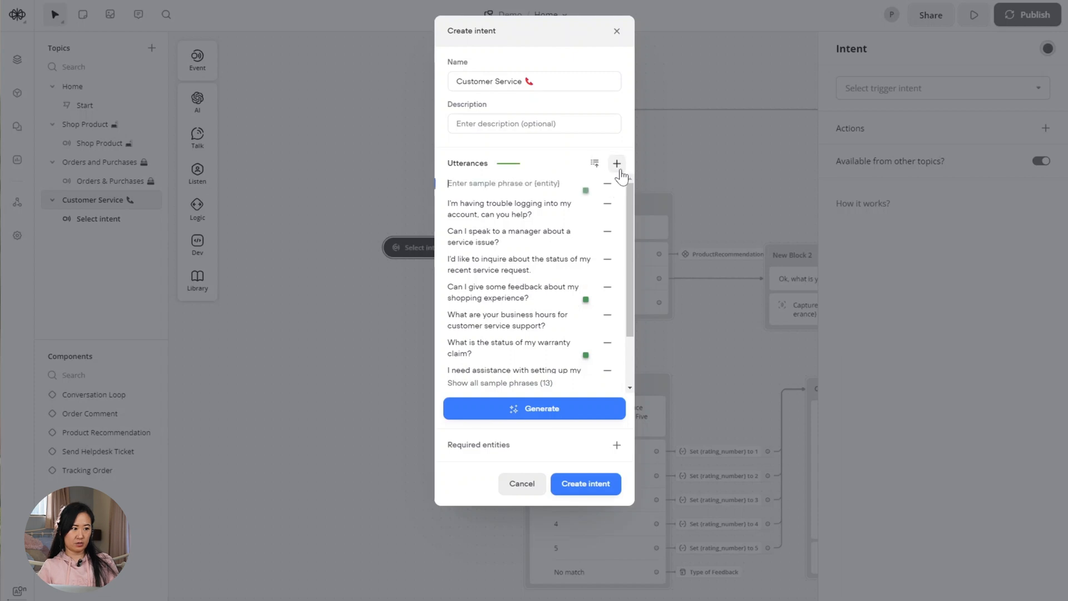
type("Can IU")
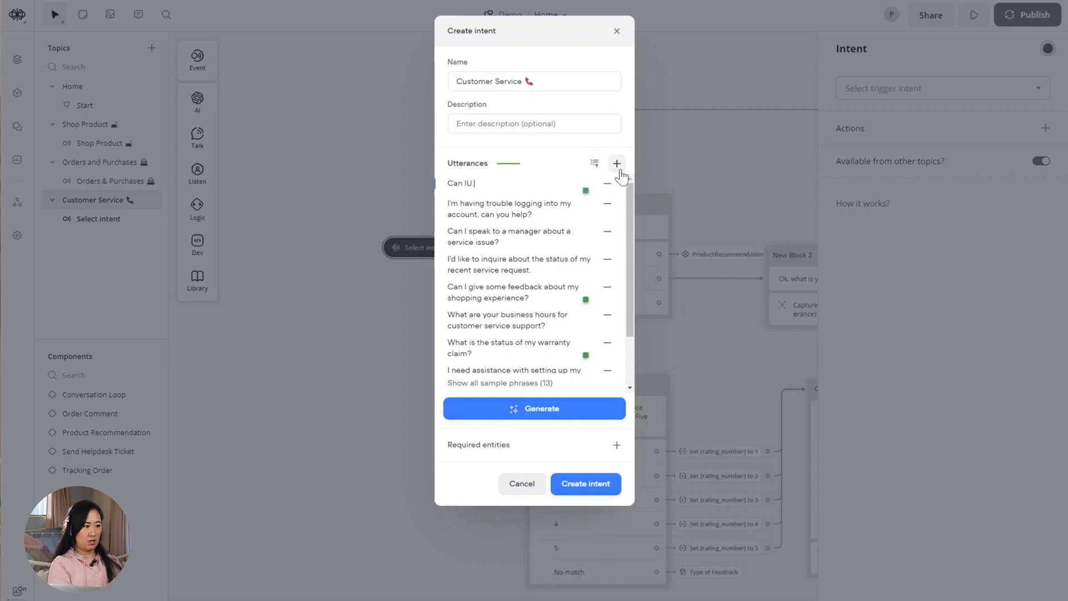
key("BackSpace")
key("BackSpace")
type("provide some advice a")
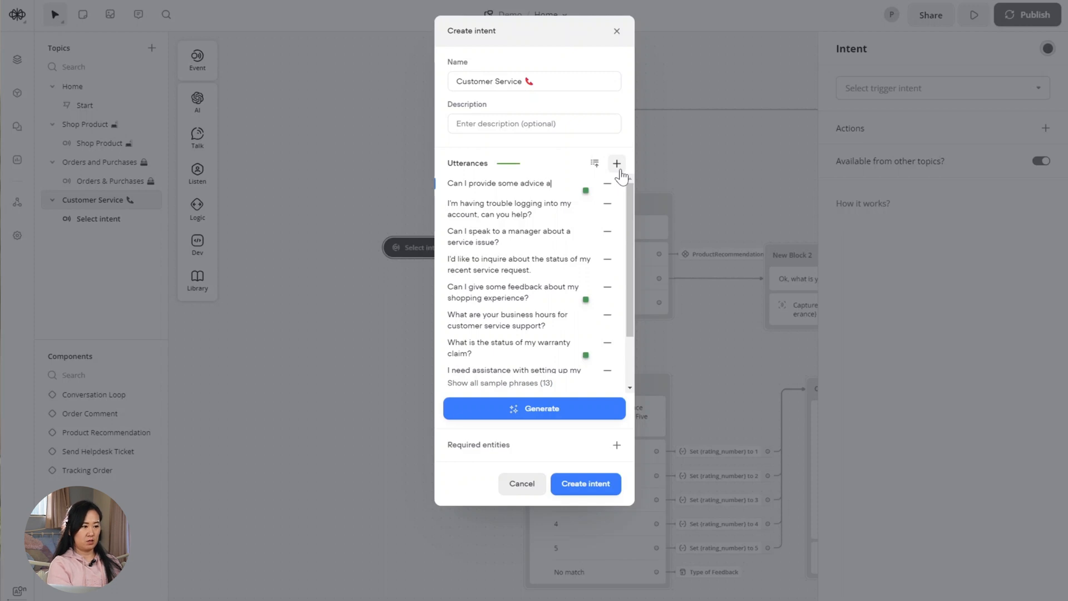
type("customer service")
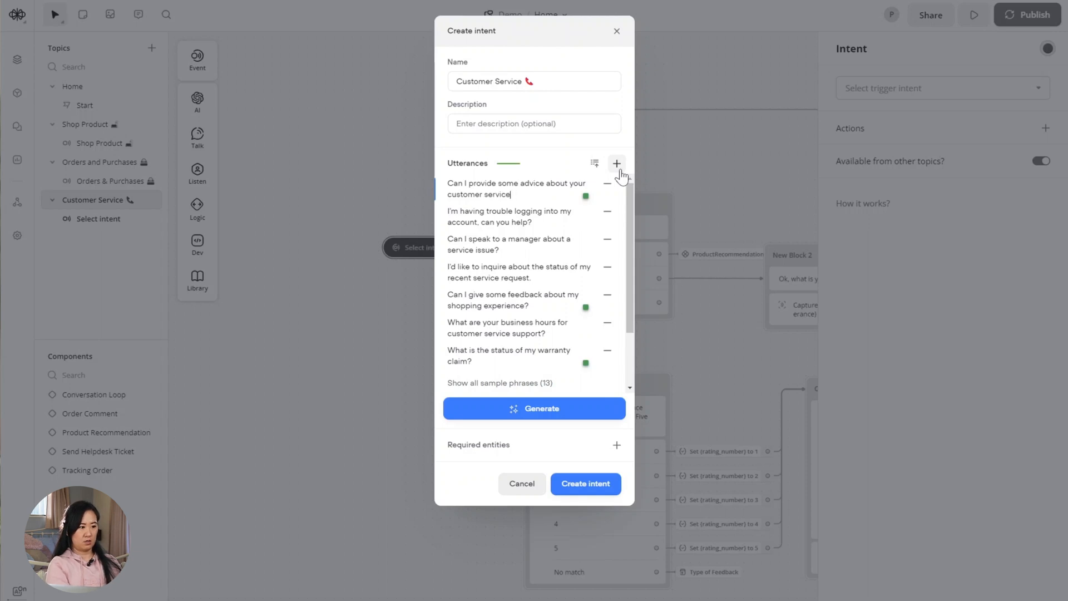
type("? or produc")
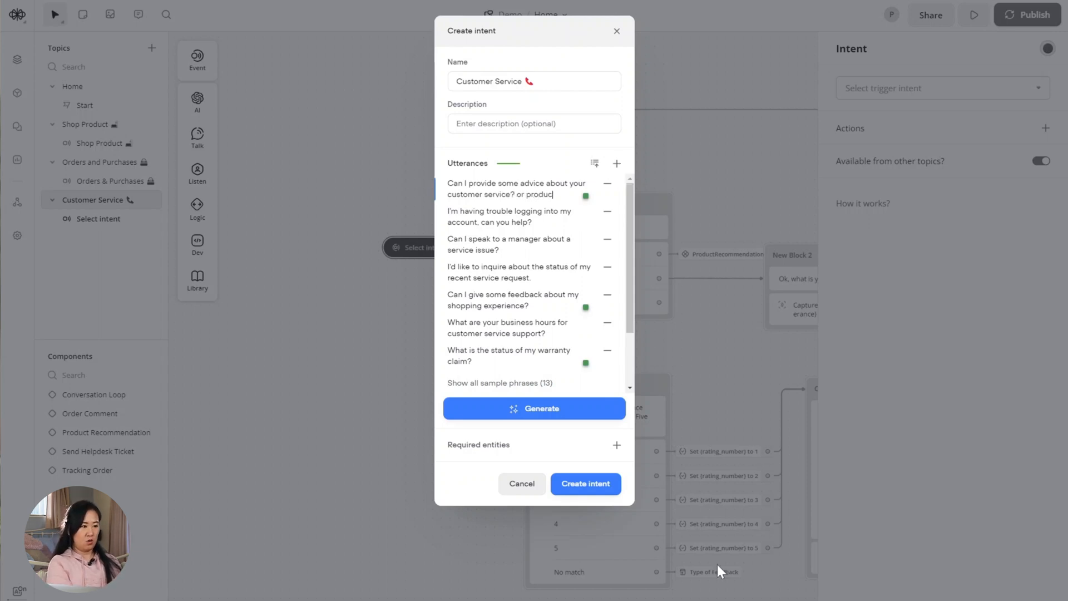
type("t? or company?")
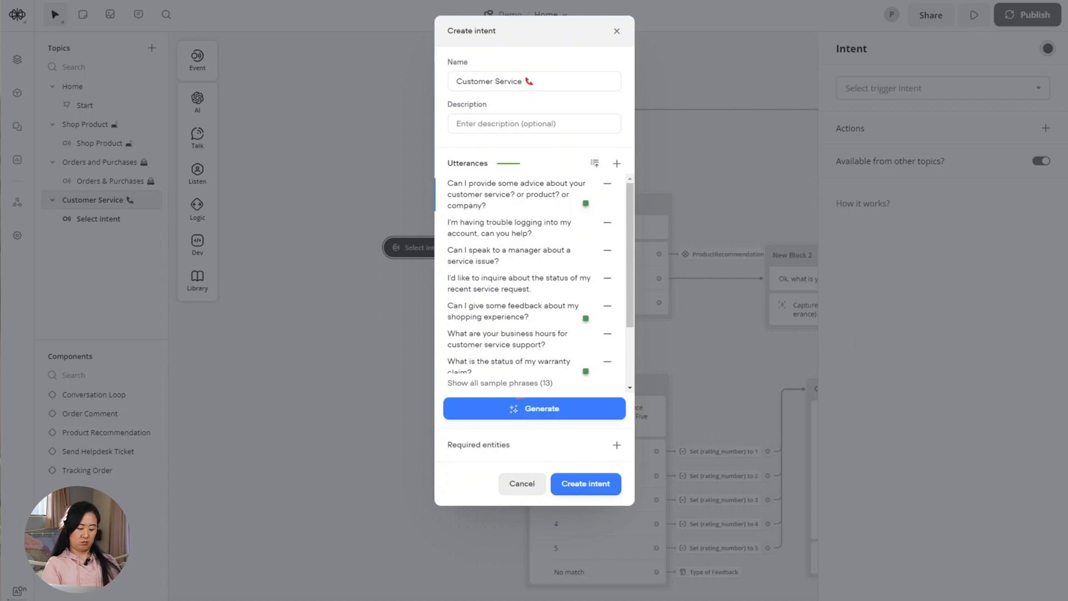
left_click(581, 483)
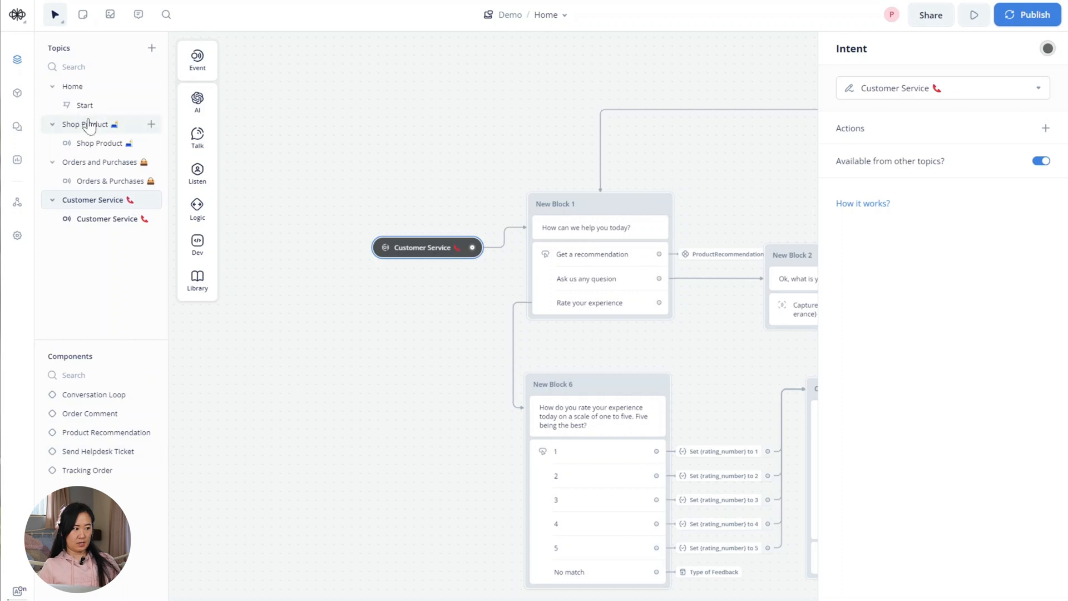
Step: In the Home topic, link the pink main menu block's Customer Service button to the Customer Service intent with a Go to Intent action
left_click(92, 89)
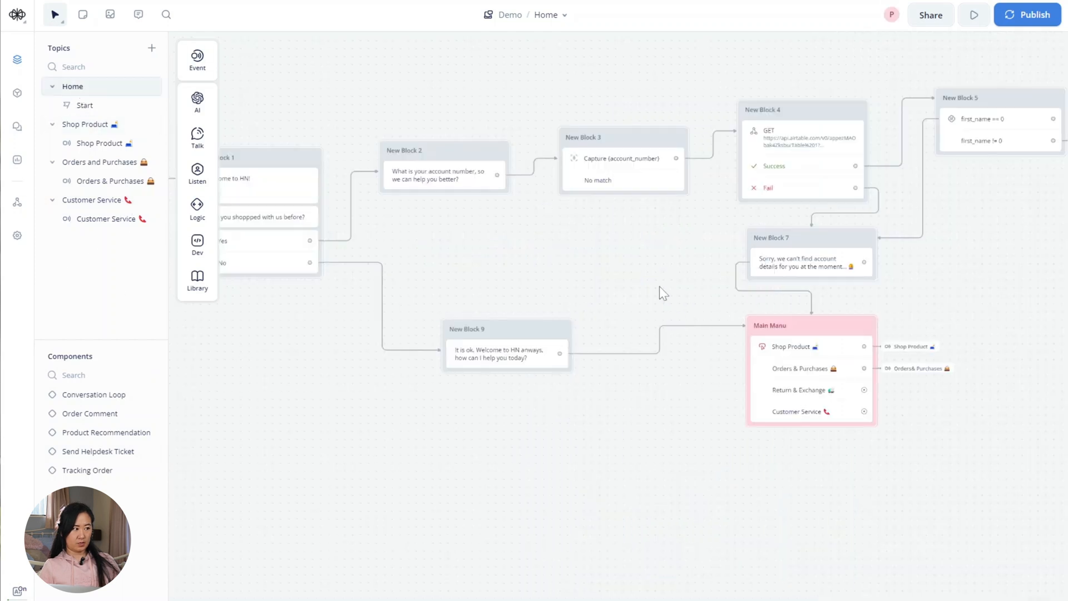
left_click_drag(980, 432, 736, 445)
left_click_drag(629, 428, 655, 429)
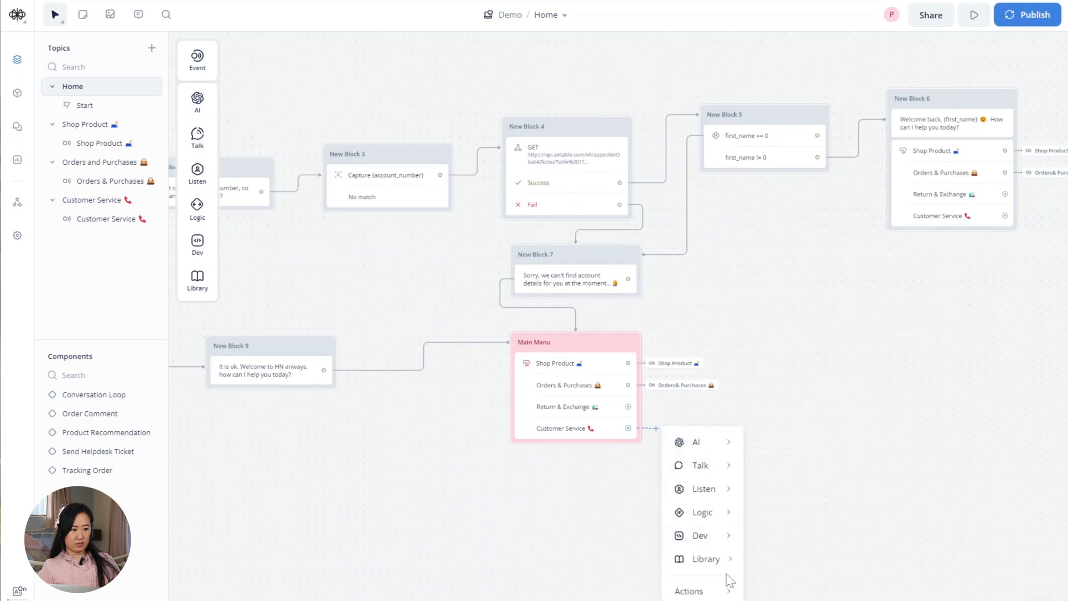
mouse_move(723, 590)
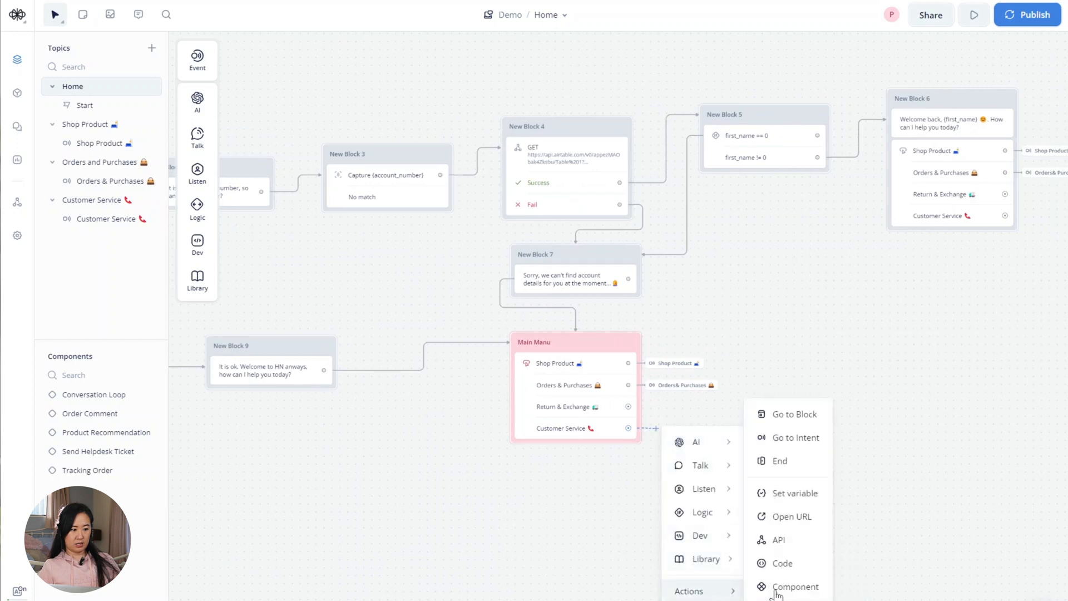
left_click(794, 437)
left_click(937, 88)
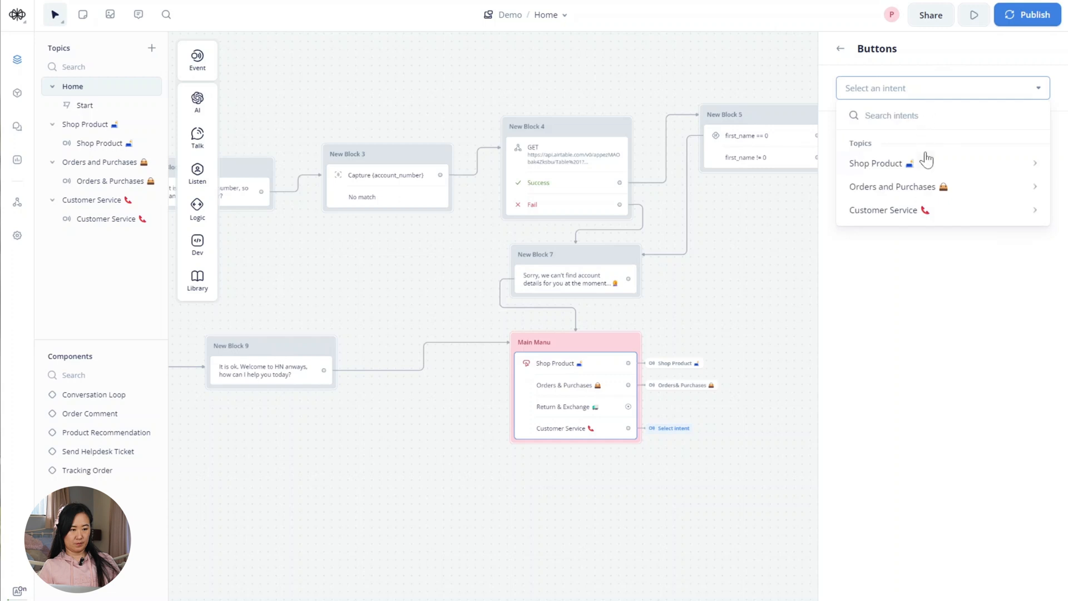
mouse_move(836, 218)
left_click(778, 229)
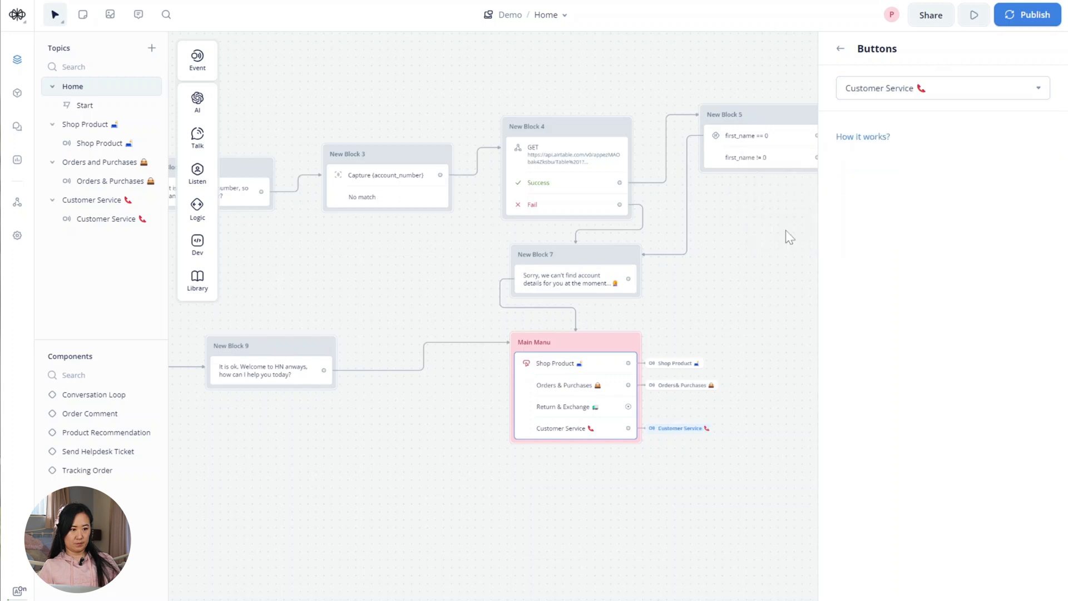
Step: Link the Customer Service button in the "Welcome back" block to the Customer Service intent with a Go to Intent action
left_click_drag(783, 232, 276, 335)
left_click(535, 309)
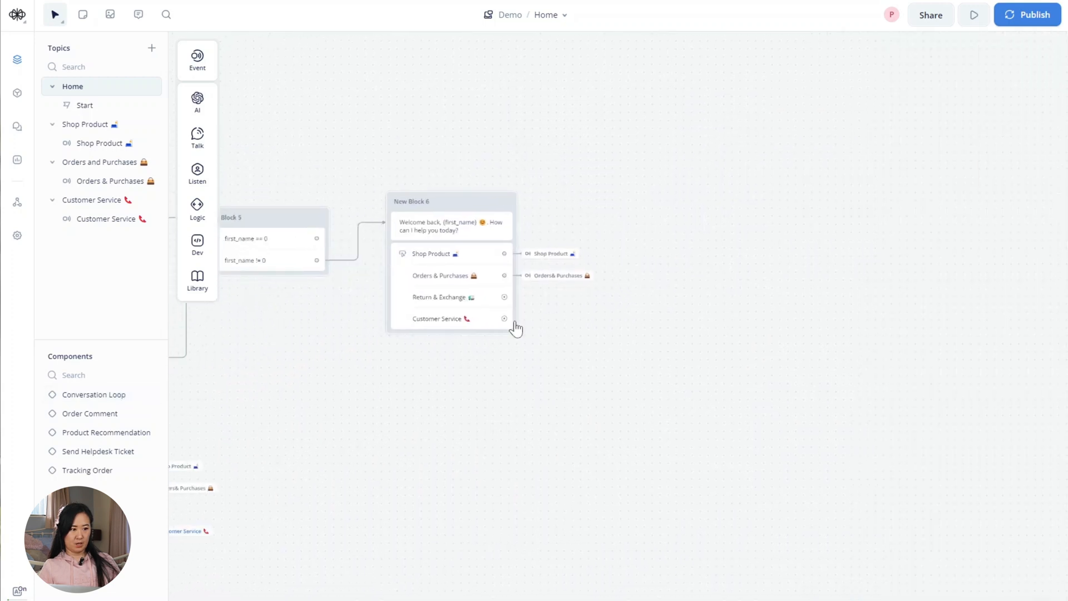
left_click_drag(504, 319, 554, 320)
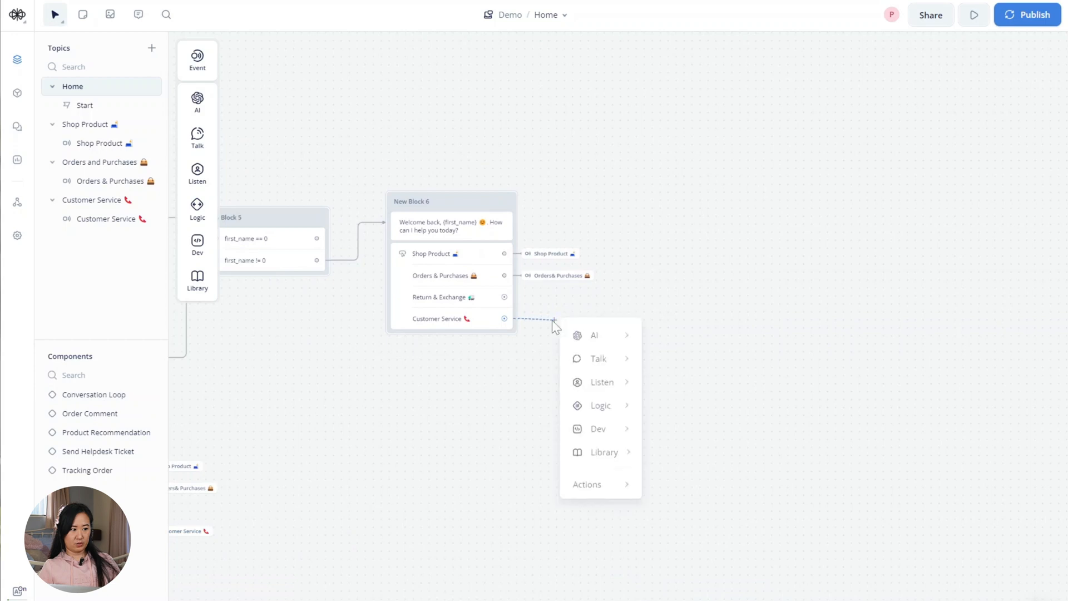
mouse_move(614, 487)
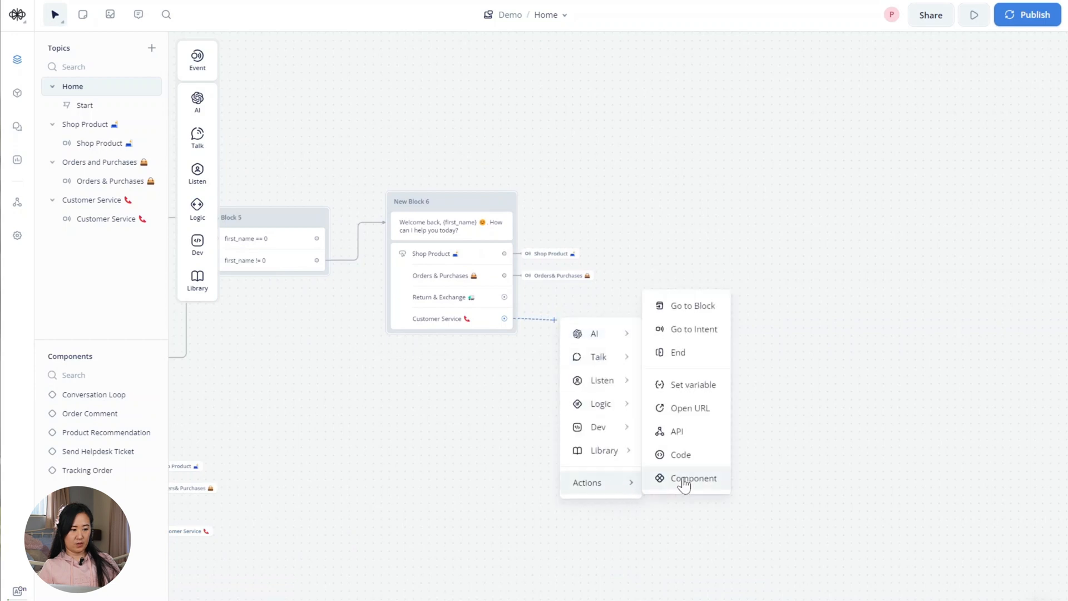
left_click(685, 329)
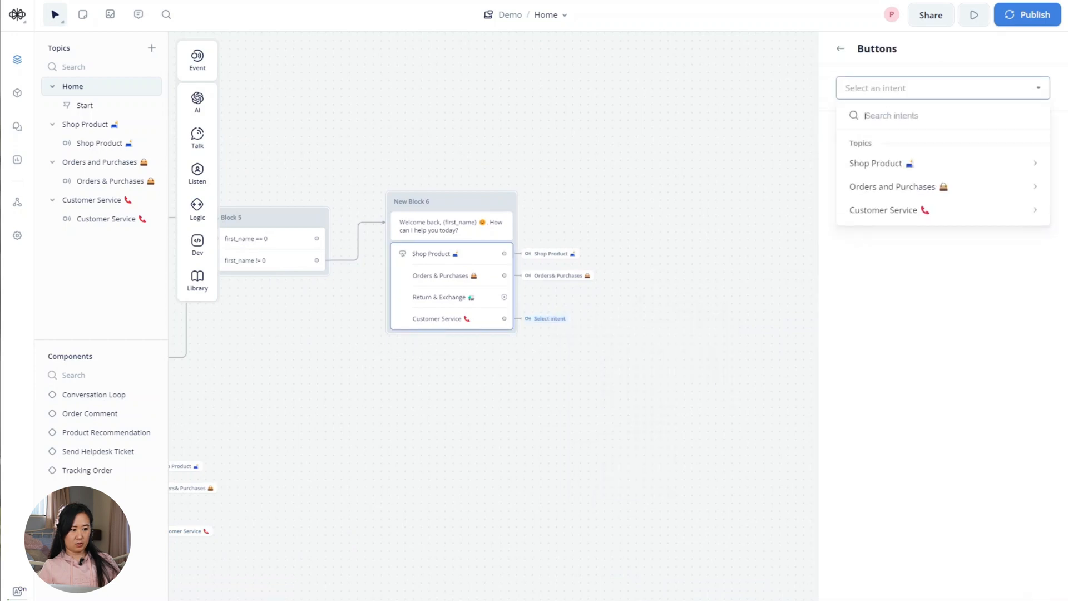
mouse_move(882, 215)
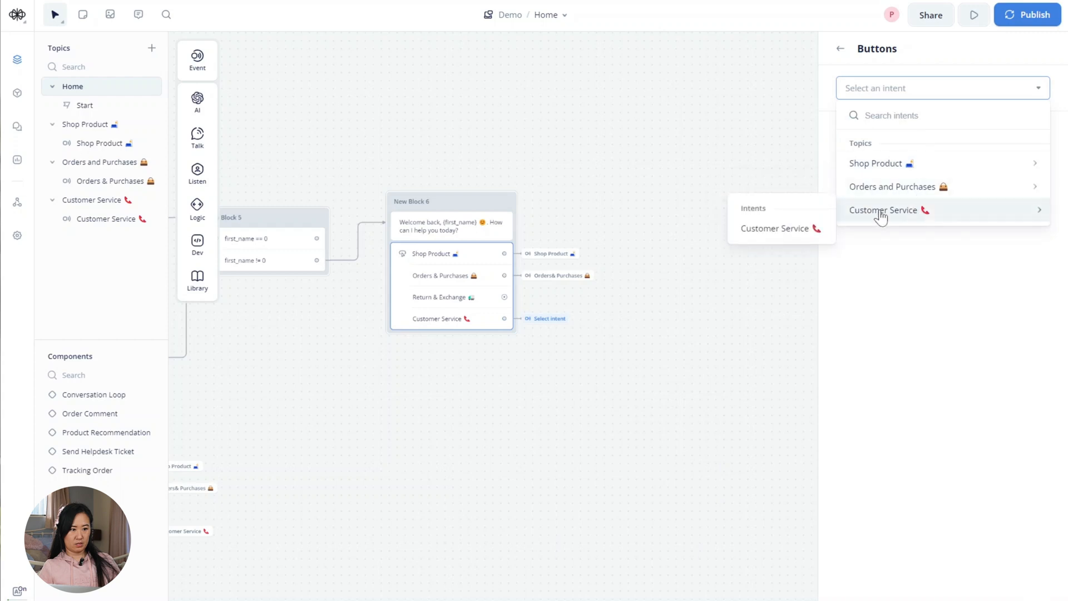
left_click(808, 238)
left_click_drag(509, 456, 579, 446)
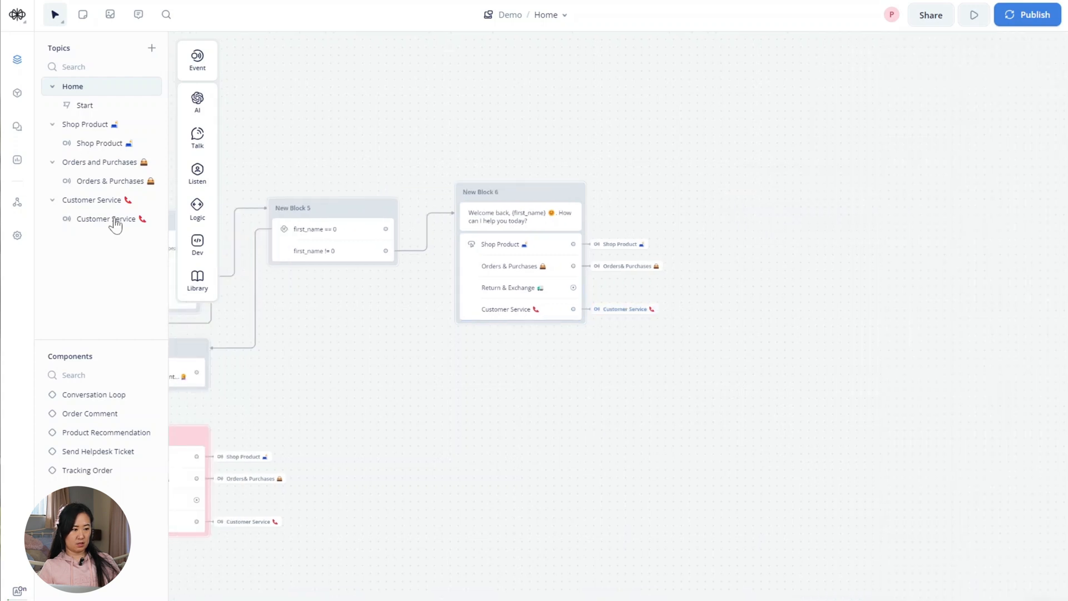
Step: Run the Customer Service topic's prototype, check the assistant's training status and return to the designer
left_click(106, 201)
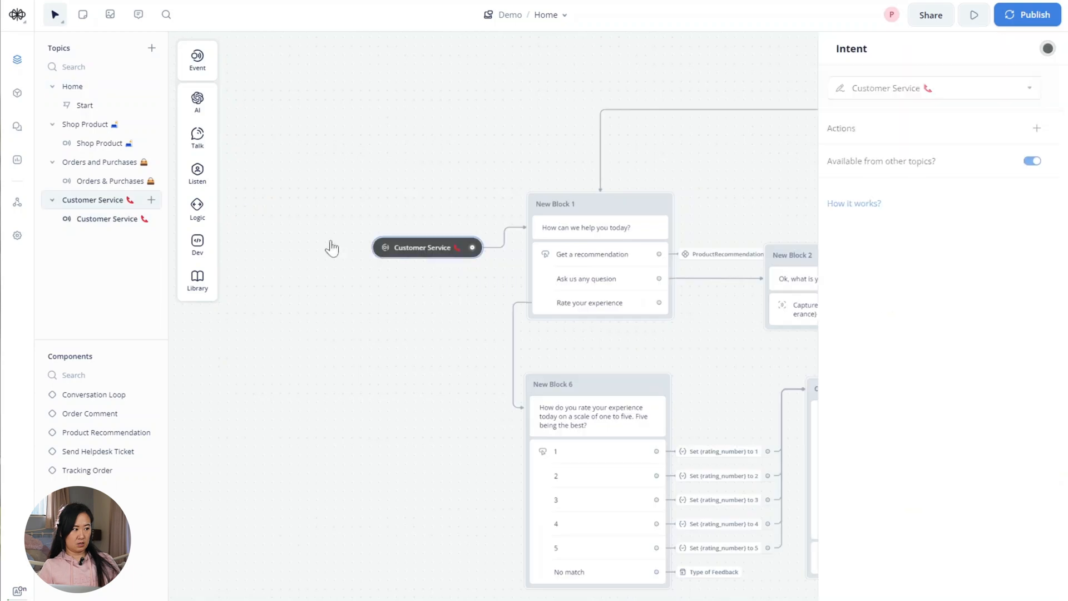
left_click_drag(377, 387, 277, 294)
scroll(278, 294, "down", 1)
left_click(545, 122)
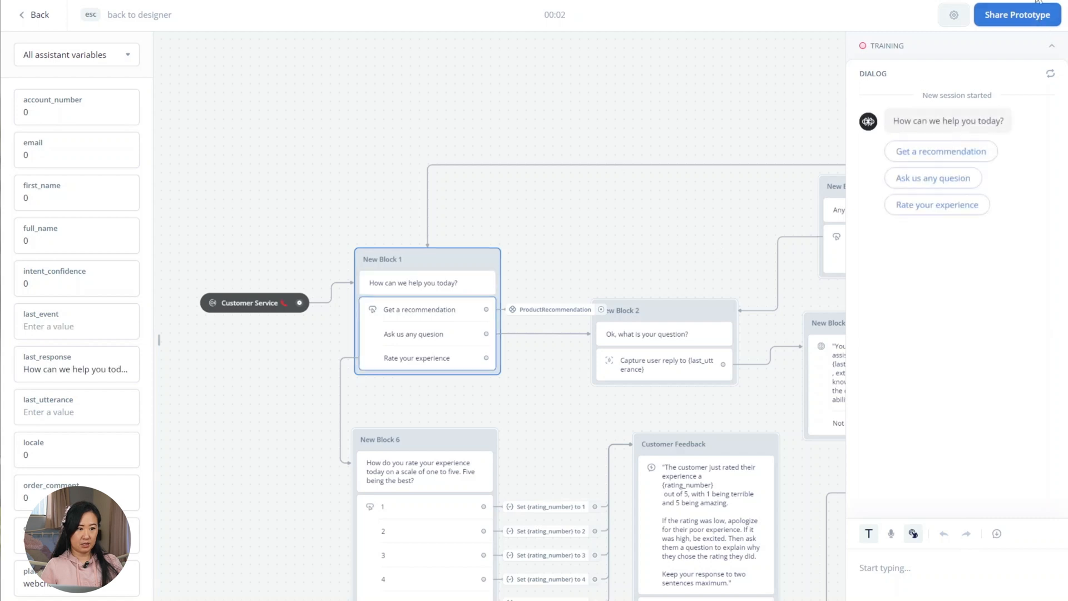
left_click(974, 48)
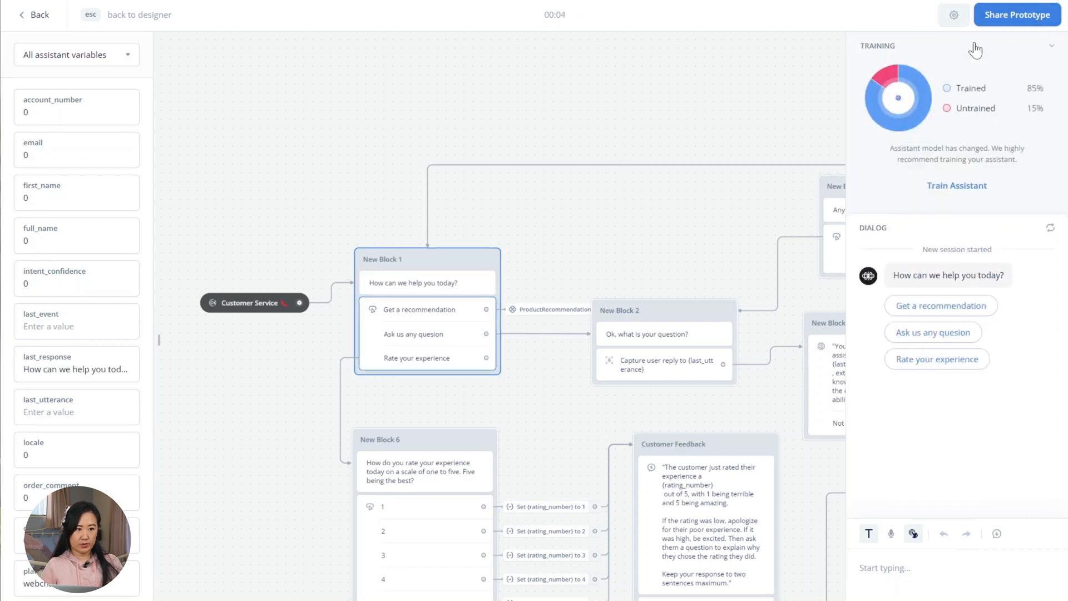
key("Escape")
Step: Open the shareable chat prototype in a new tab and start the conversation
left_click(929, 17)
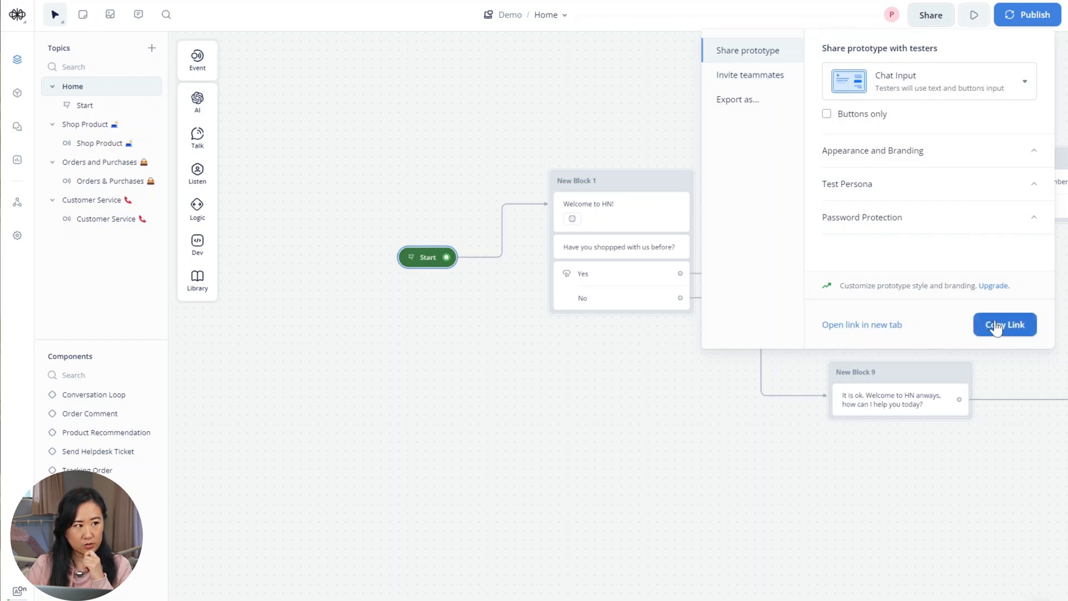
left_click(884, 327)
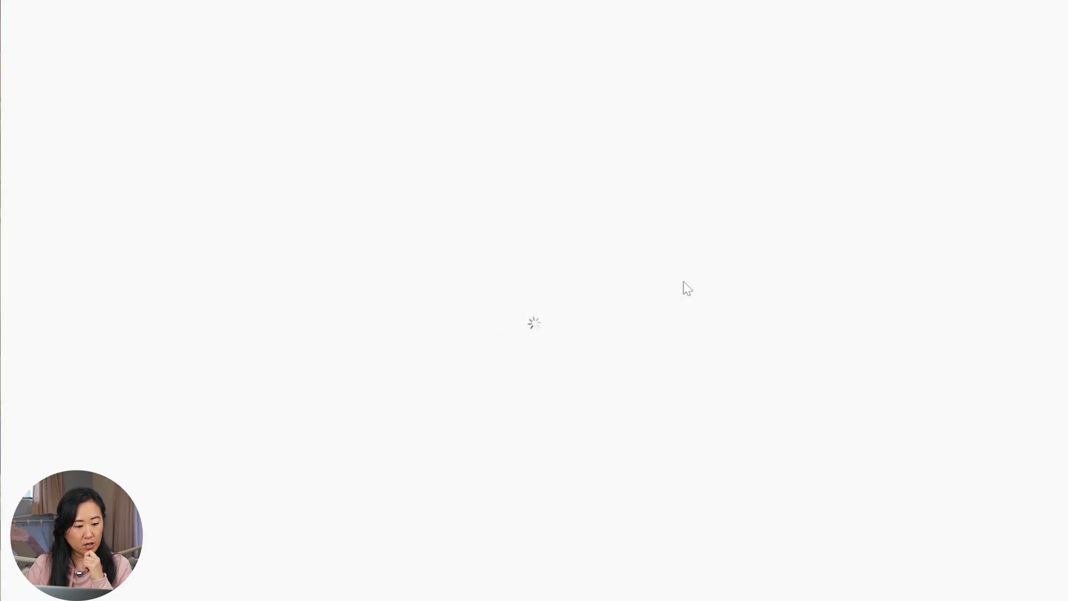
left_click(442, 268)
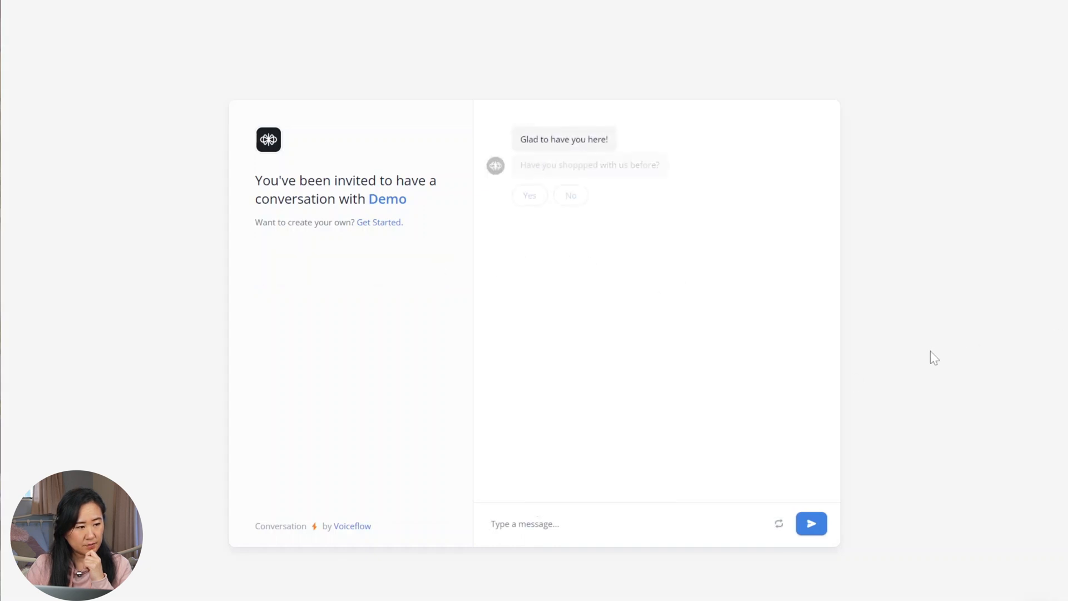
Step: Answer No to having shopped before, choose Customer Service, and rate the experience 1
left_click(571, 199)
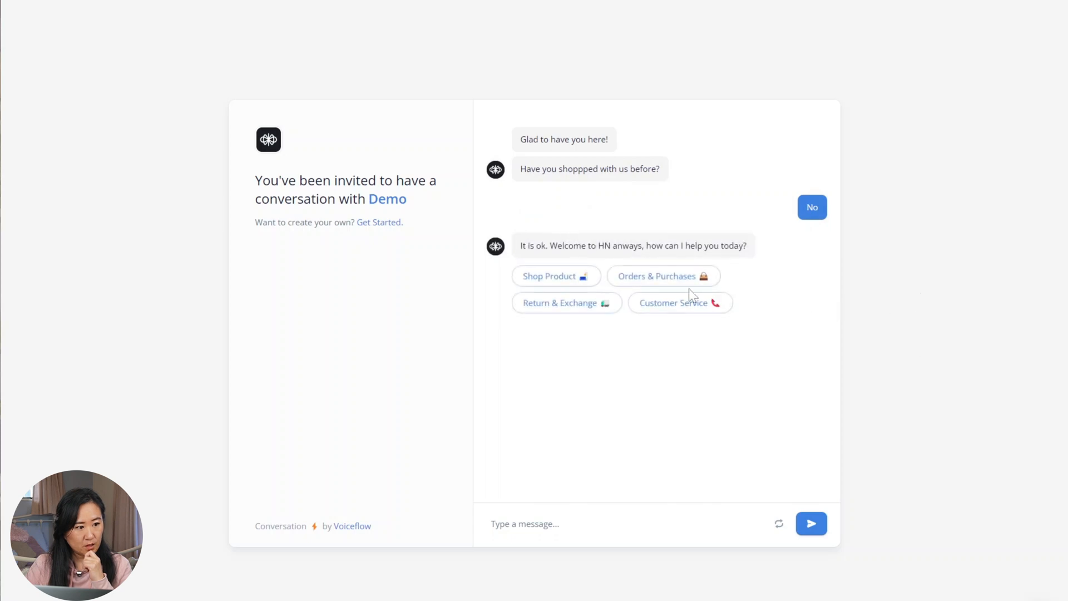
left_click(681, 302)
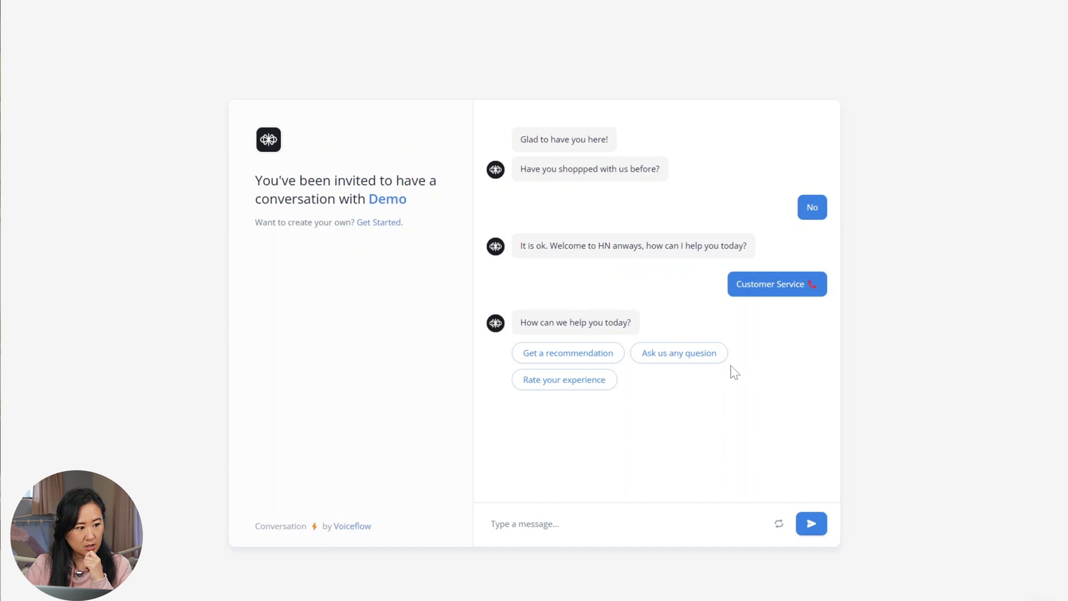
left_click(596, 382)
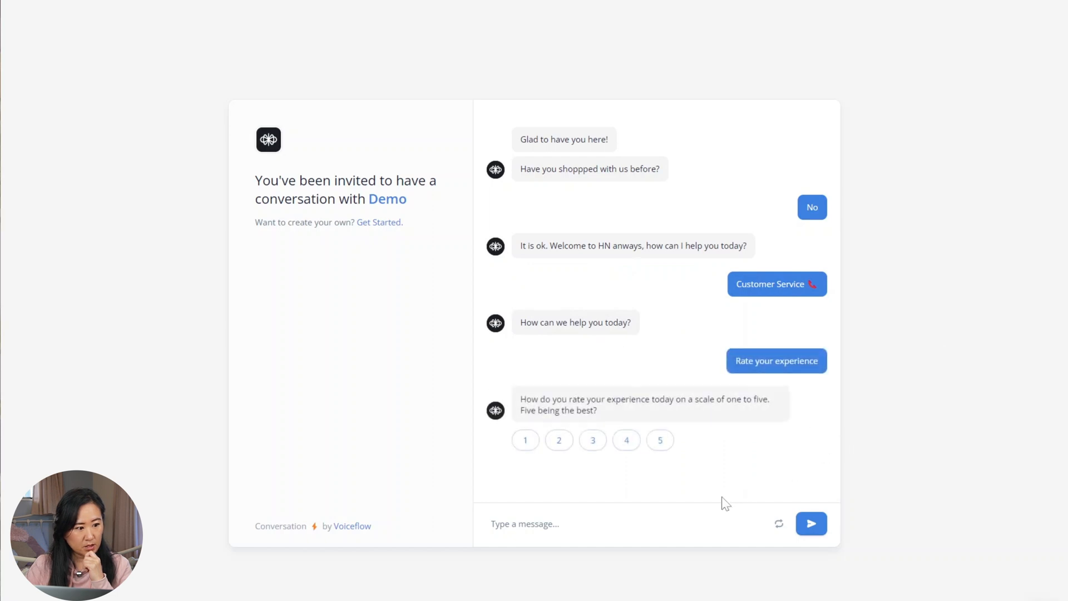
left_click(525, 438)
Step: Send "my questions are not answered" as the reason for the low rating
left_click(525, 523)
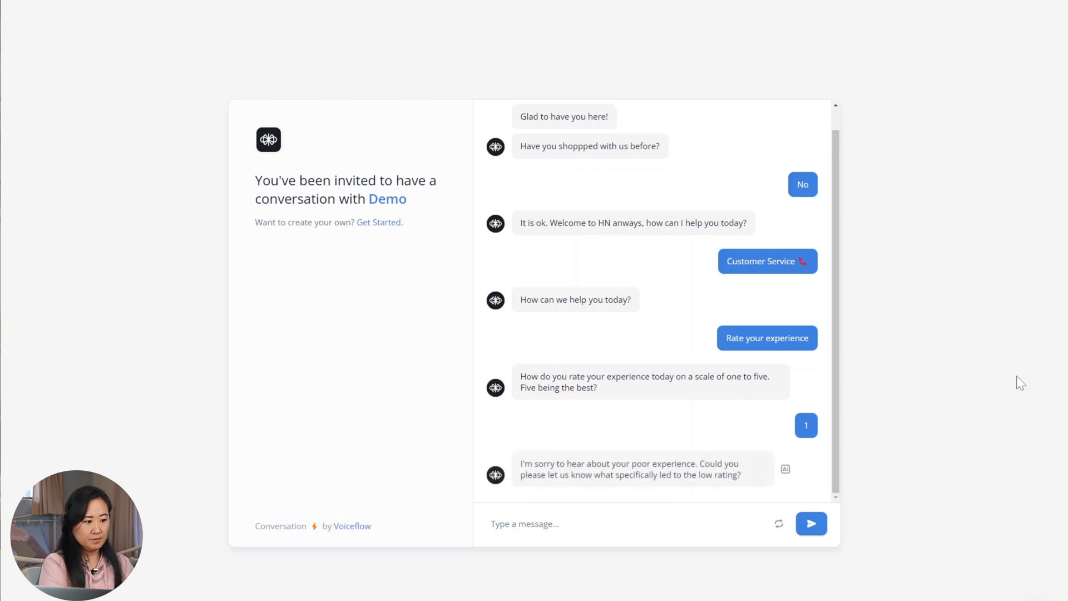
type("my qu")
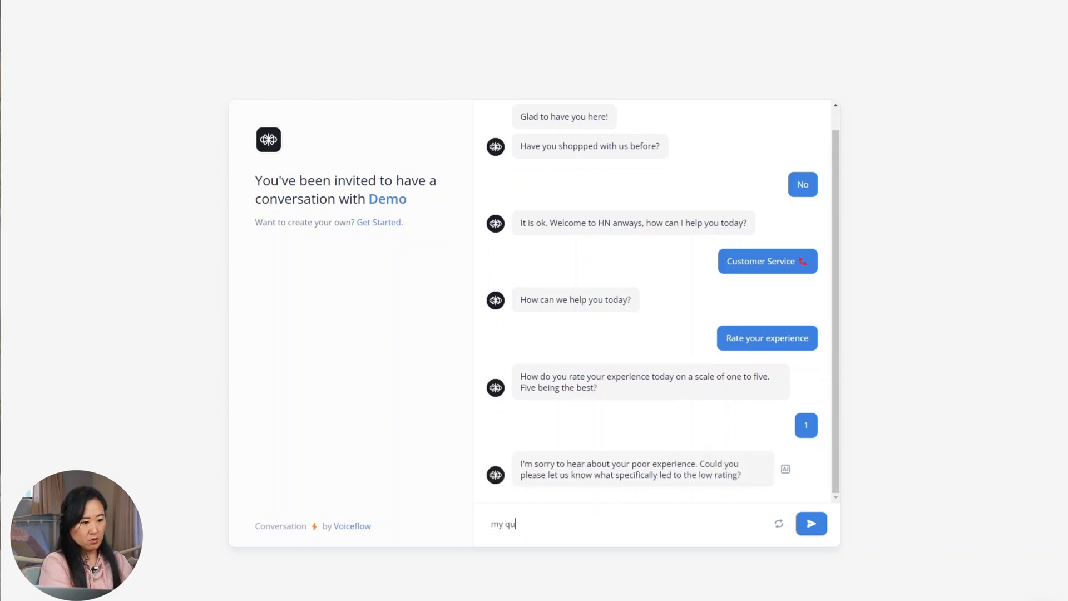
type("estions are not")
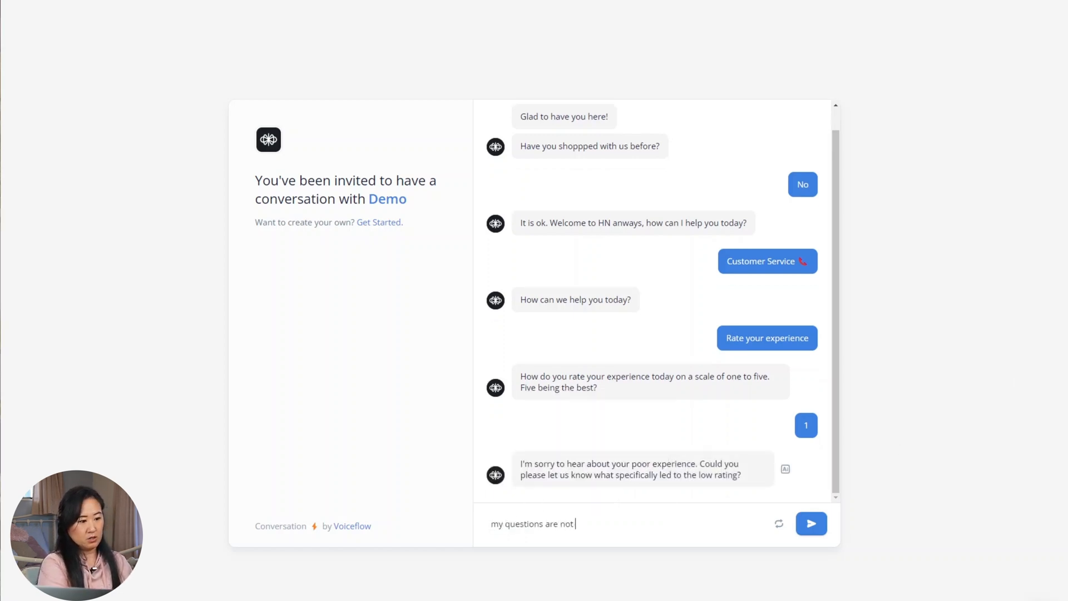
type(" answered")
key("Return")
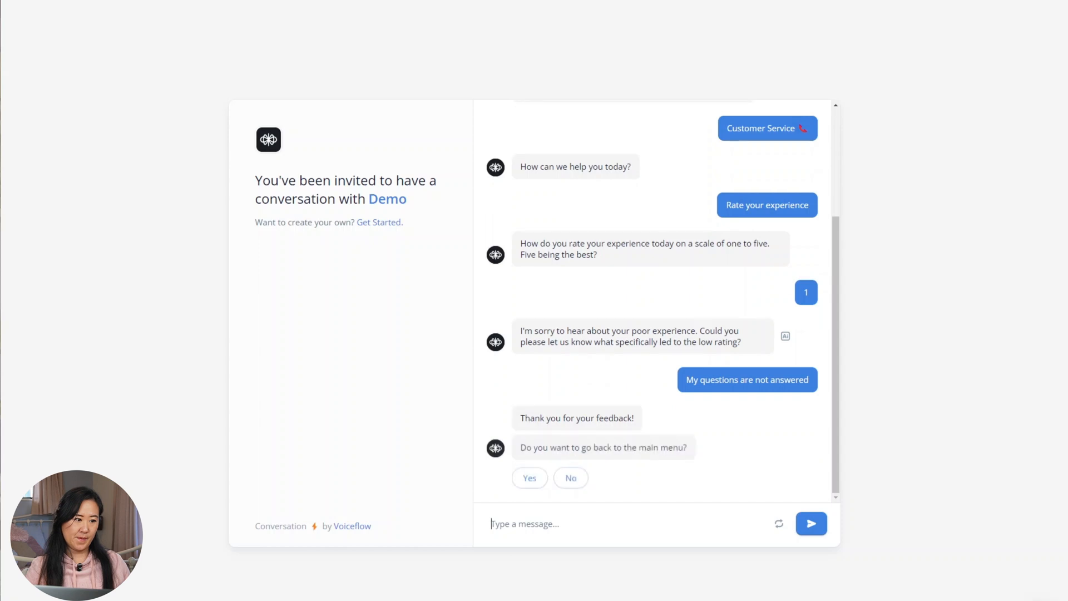
Step: Answer Yes to going back to the main menu and choose Customer Service again
left_click(542, 482)
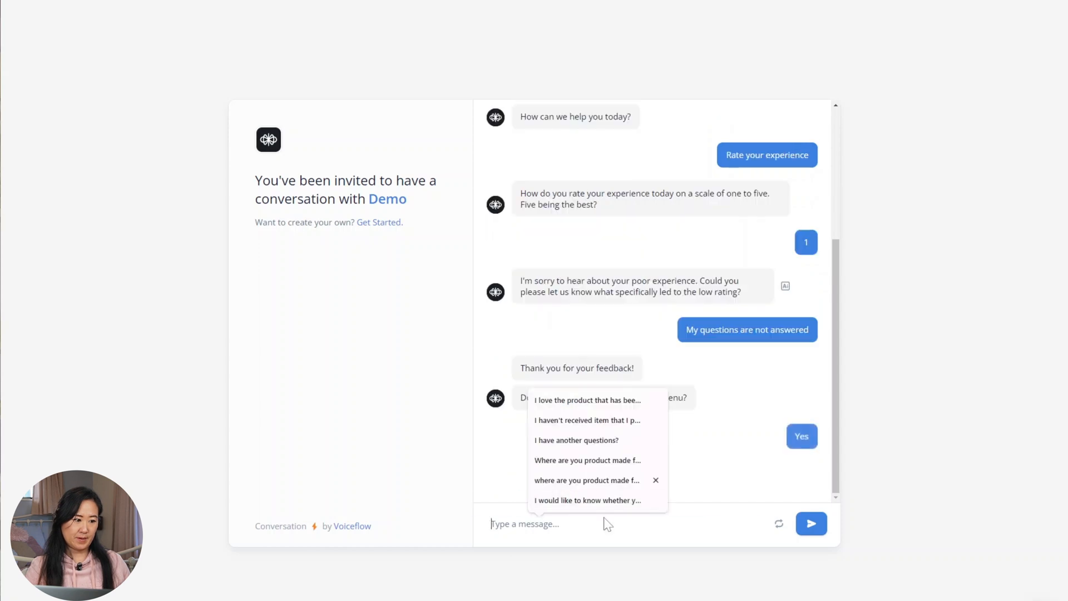
left_click(685, 487)
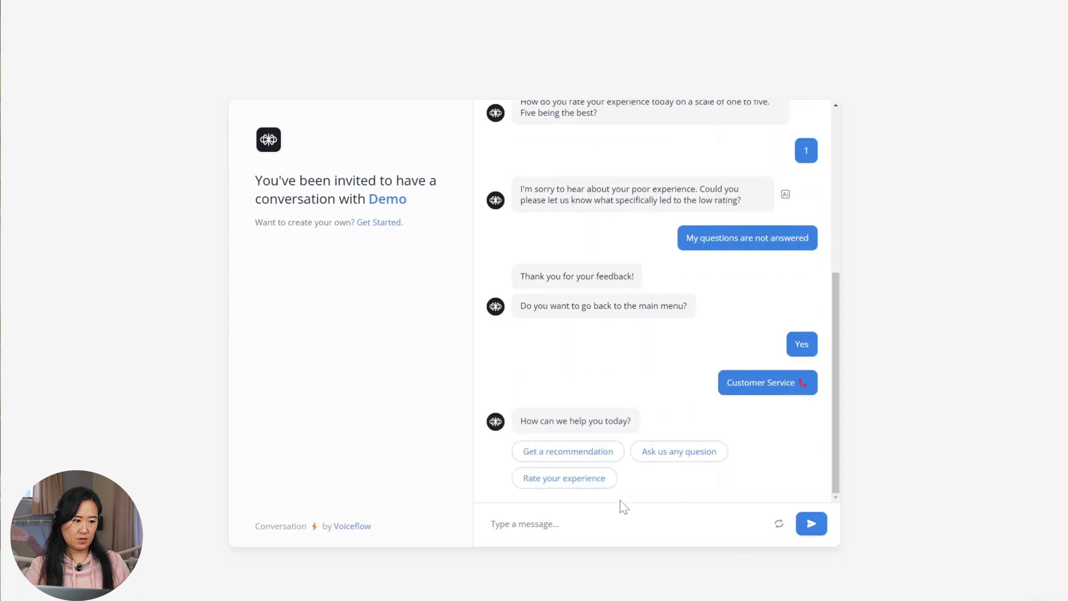
Step: Rate the experience 5 and send "it is really helpful, better than a human" as the reason
left_click(590, 477)
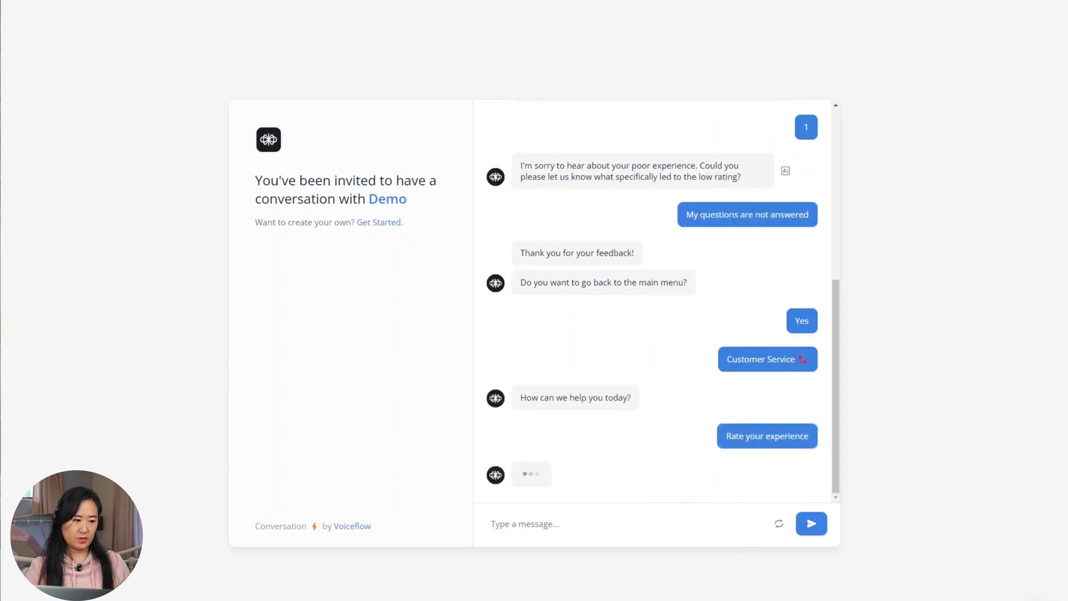
left_click(661, 479)
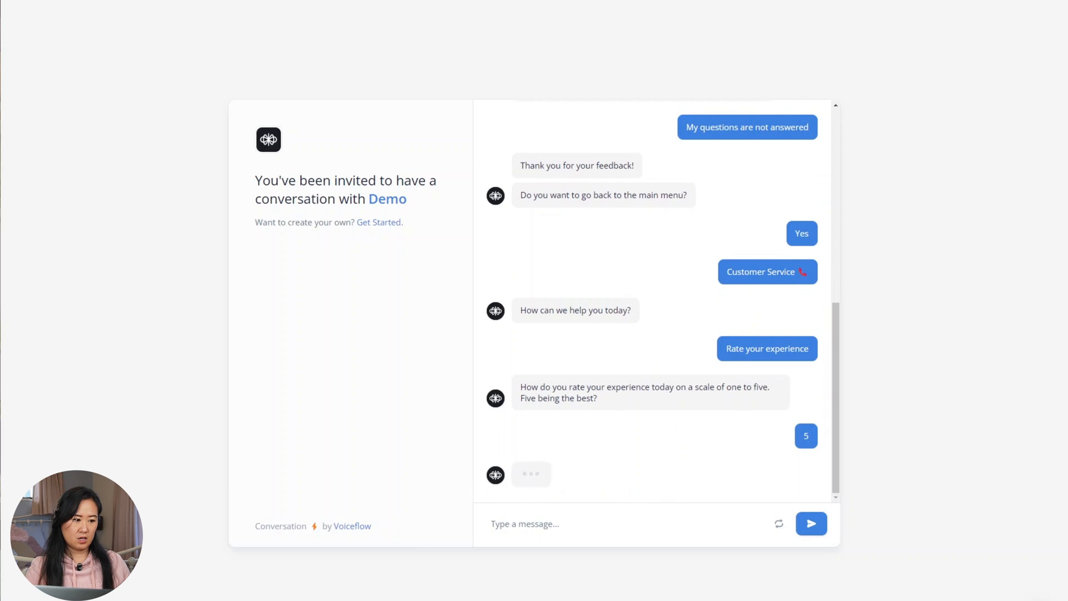
left_click(492, 522)
type("it is ")
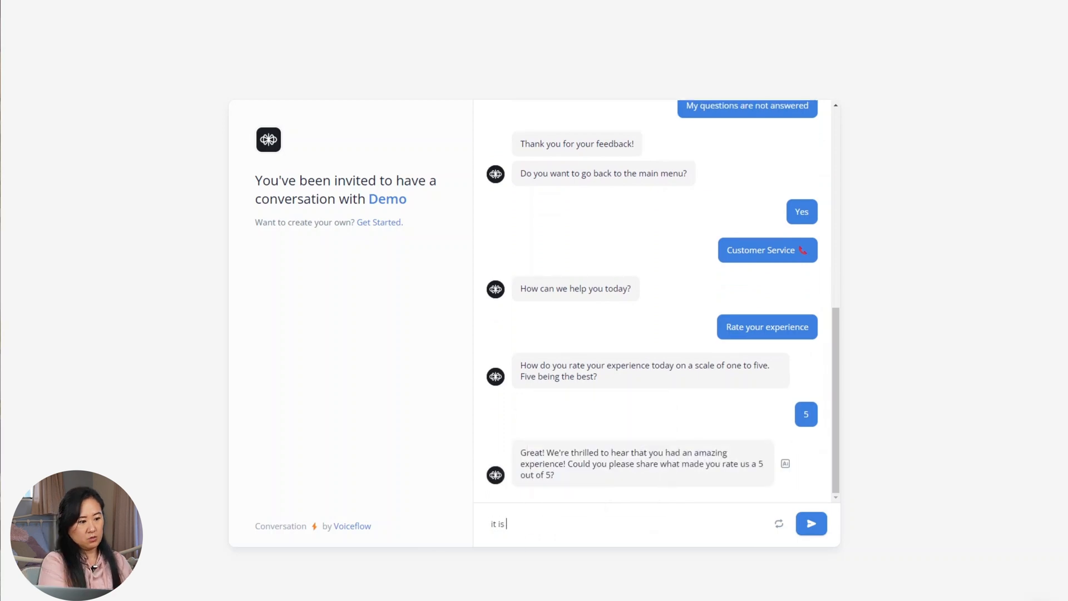
type("really helpful")
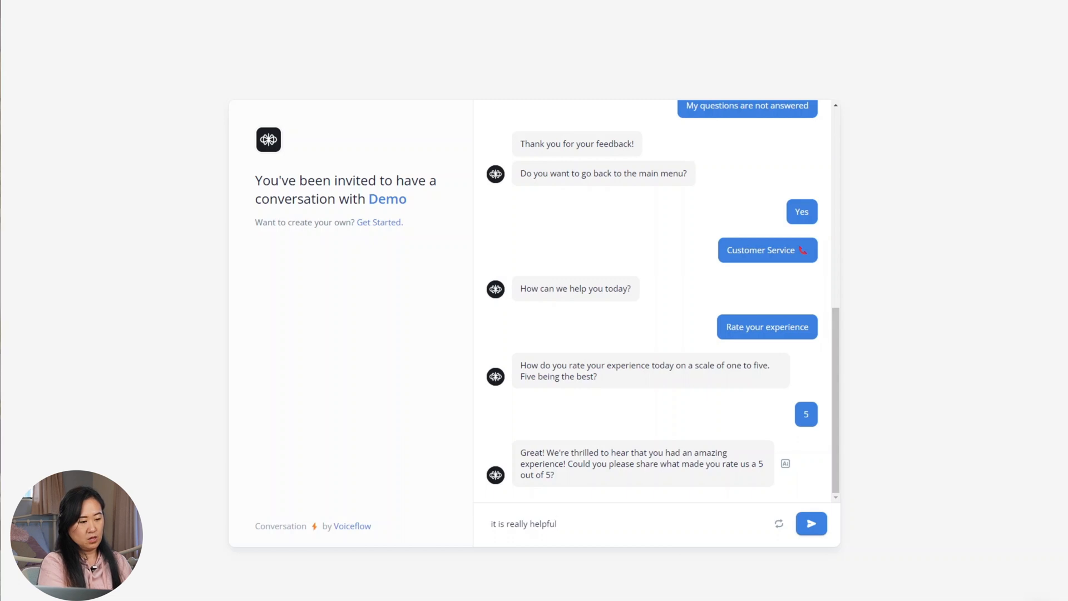
type(", better t")
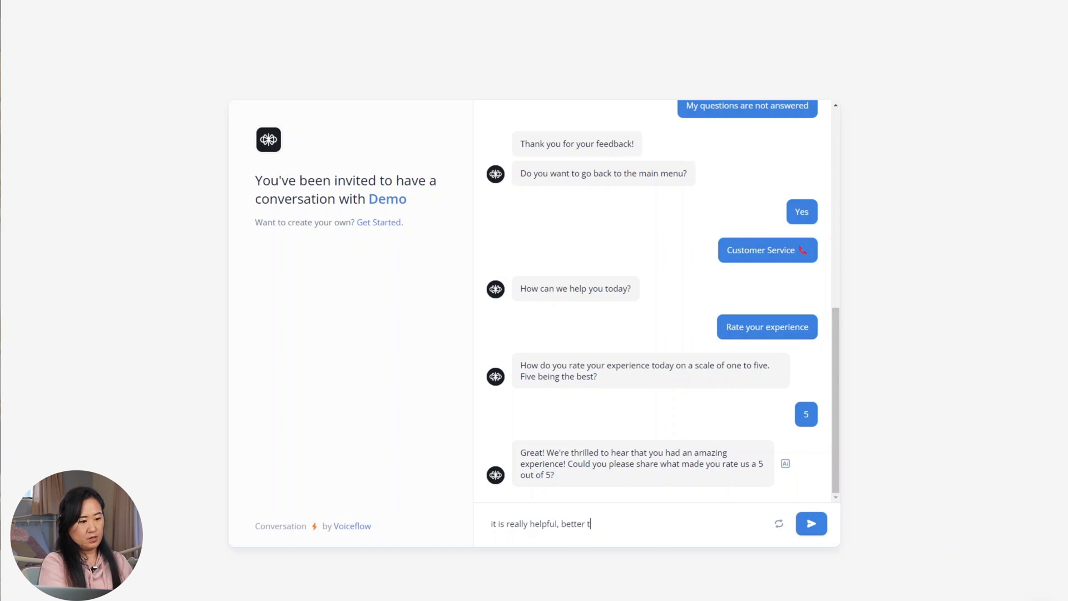
type("han a human")
key("Return")
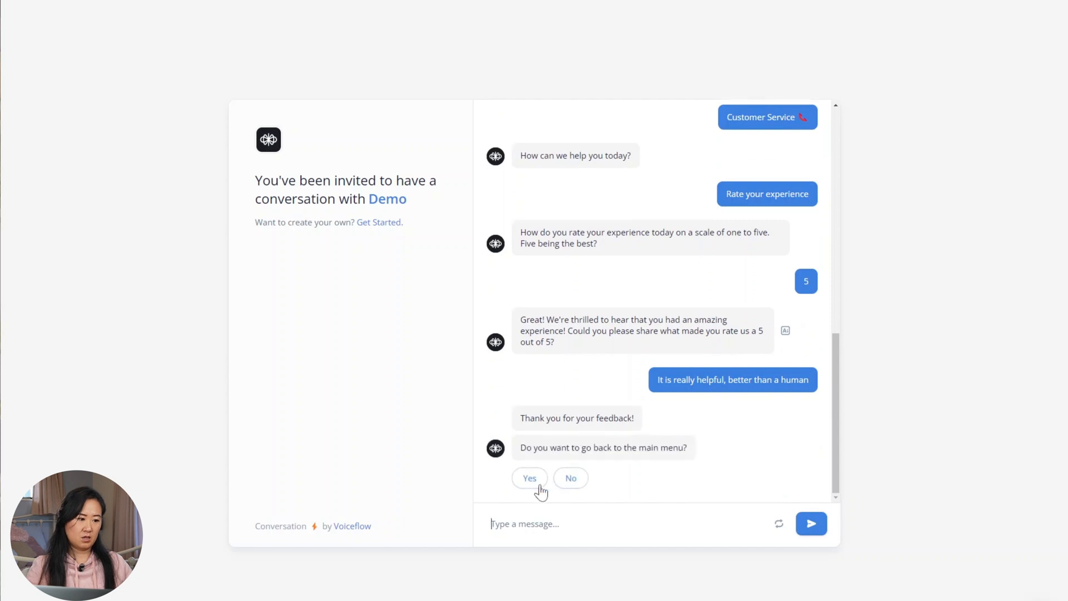
Step: Answer Yes to going back to the main menu, choose Customer Service, and rate the experience 3
left_click(529, 478)
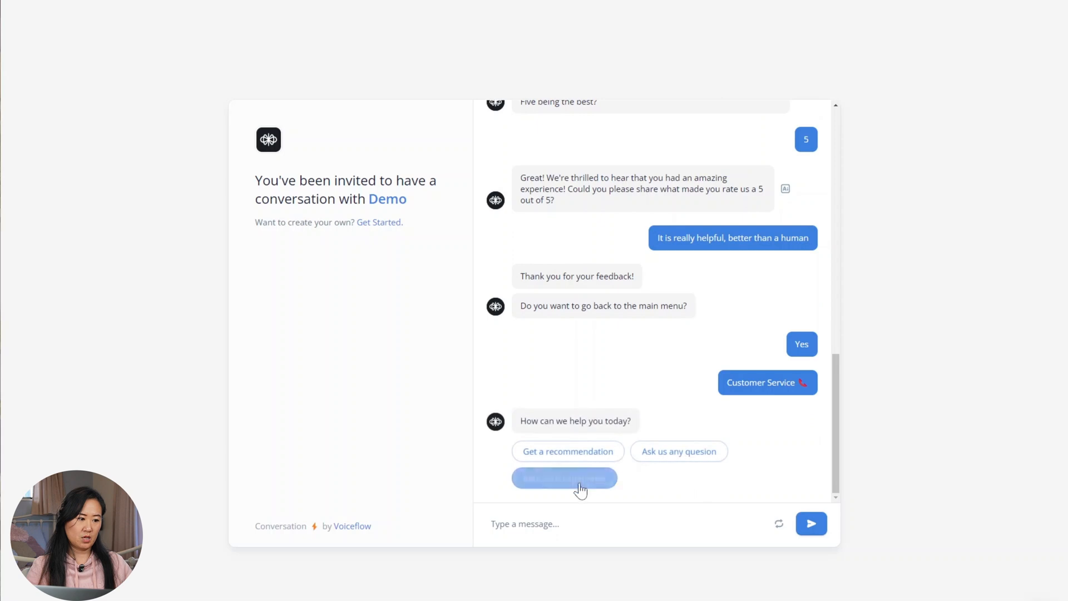
left_click(578, 485)
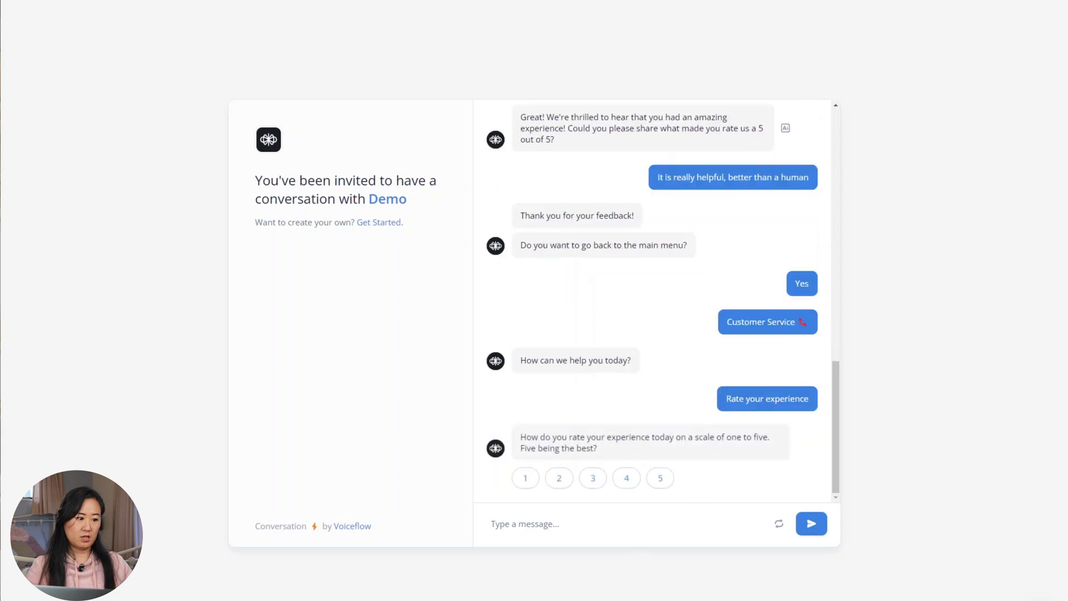
left_click(591, 478)
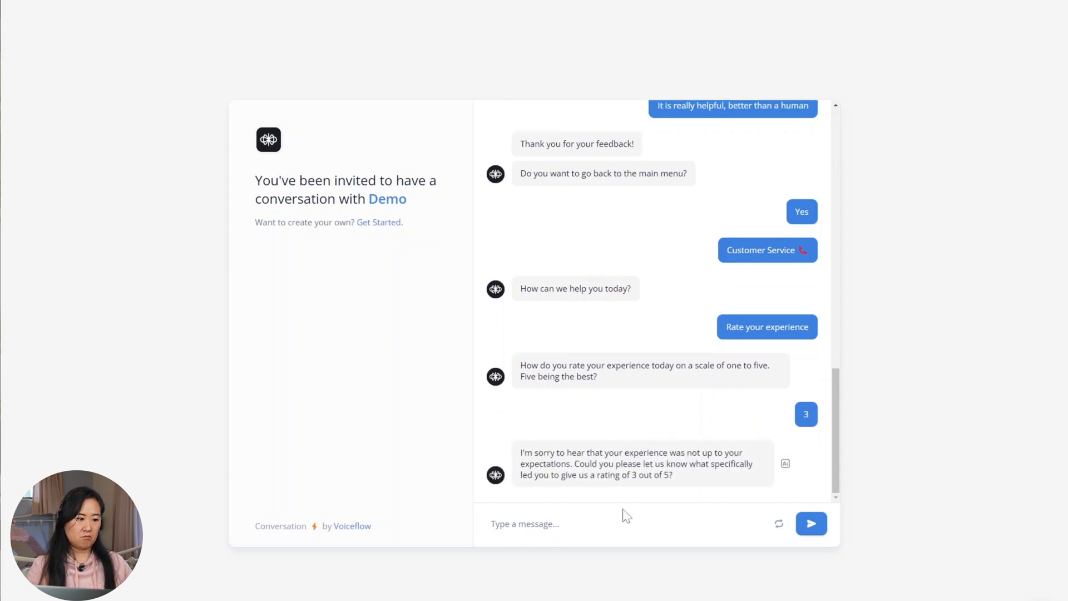
Step: Send "not that impressive" as the reason for the rating of 3 and end the conversation by answering No to the main menu
left_click(603, 523)
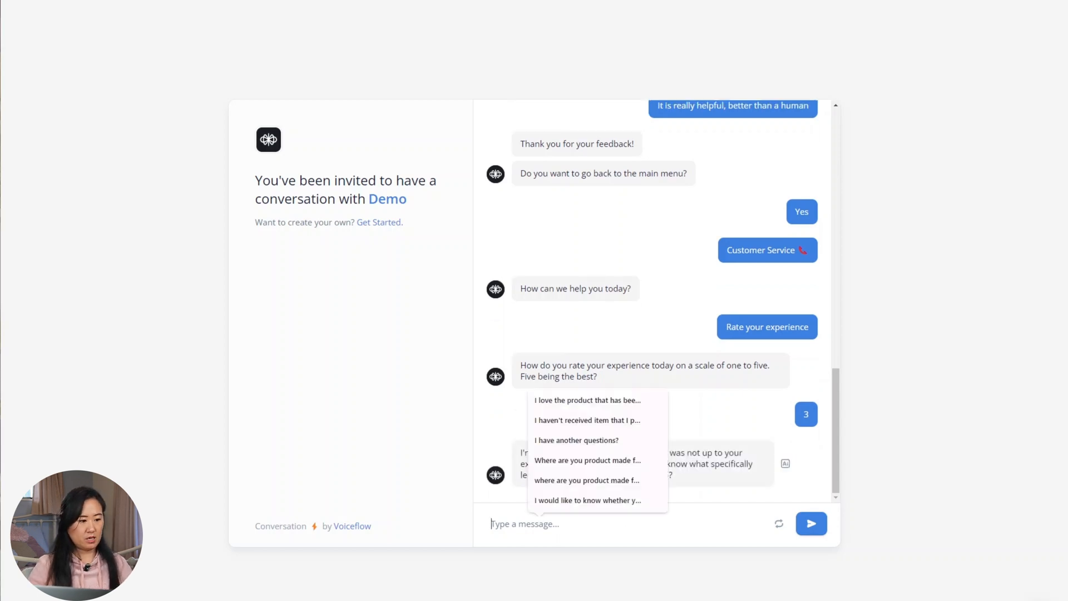
type("not that i")
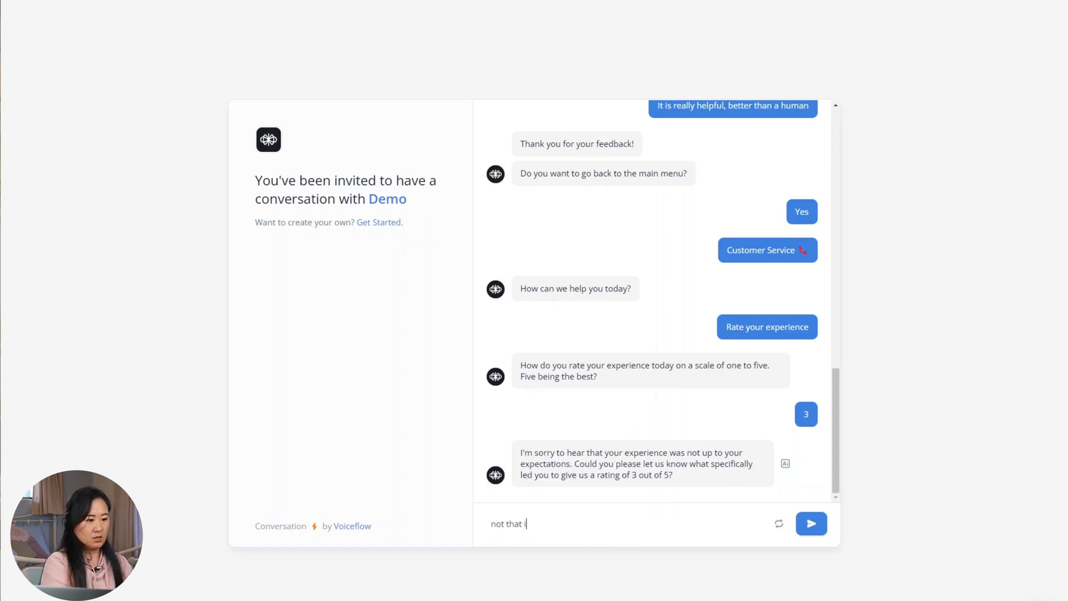
type("mpressive")
key("Return")
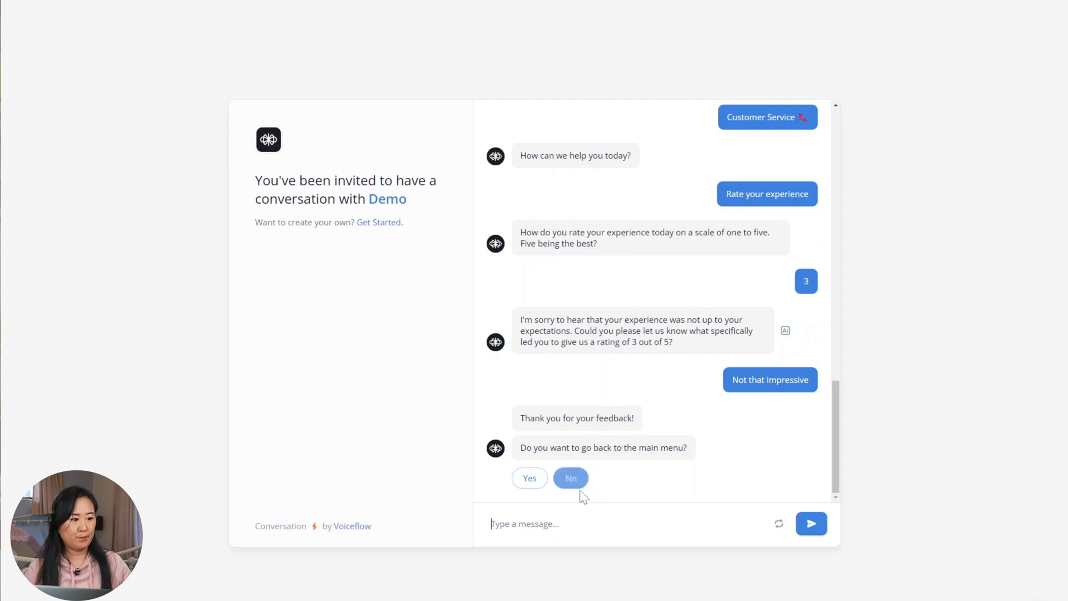
left_click(574, 483)
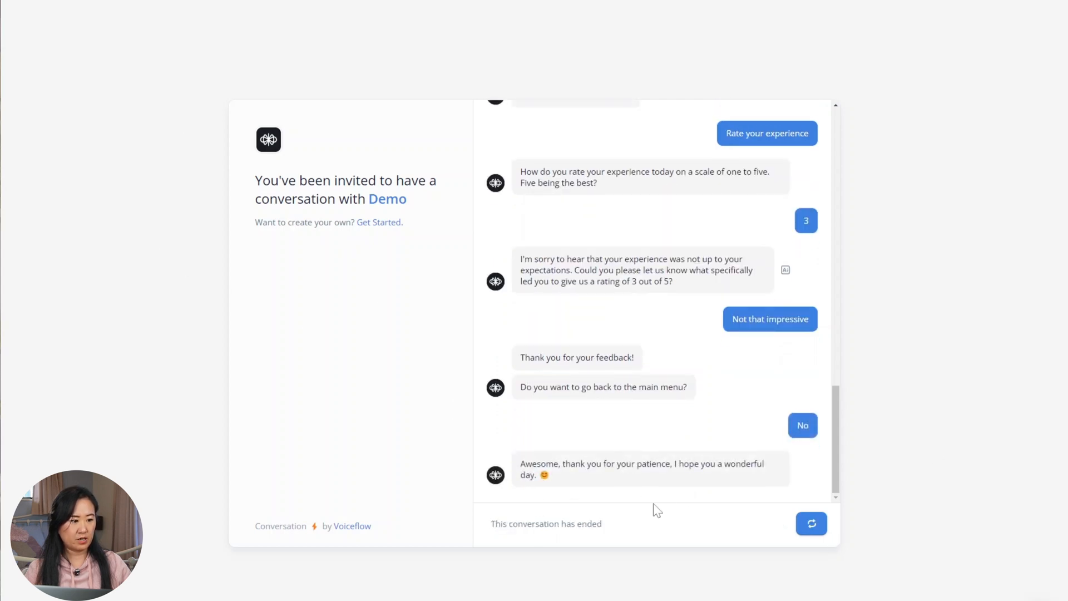
Step: Switch back to the Voiceflow project, dismiss the sharing options, and open the conversation transcripts
key("ctrl+shift+Tab")
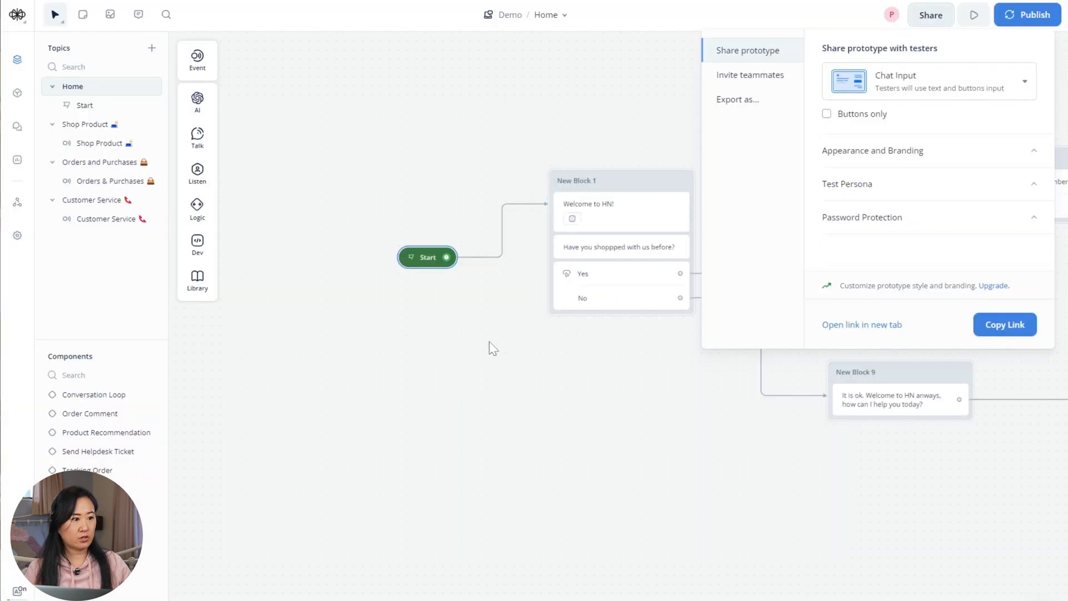
left_click(493, 445)
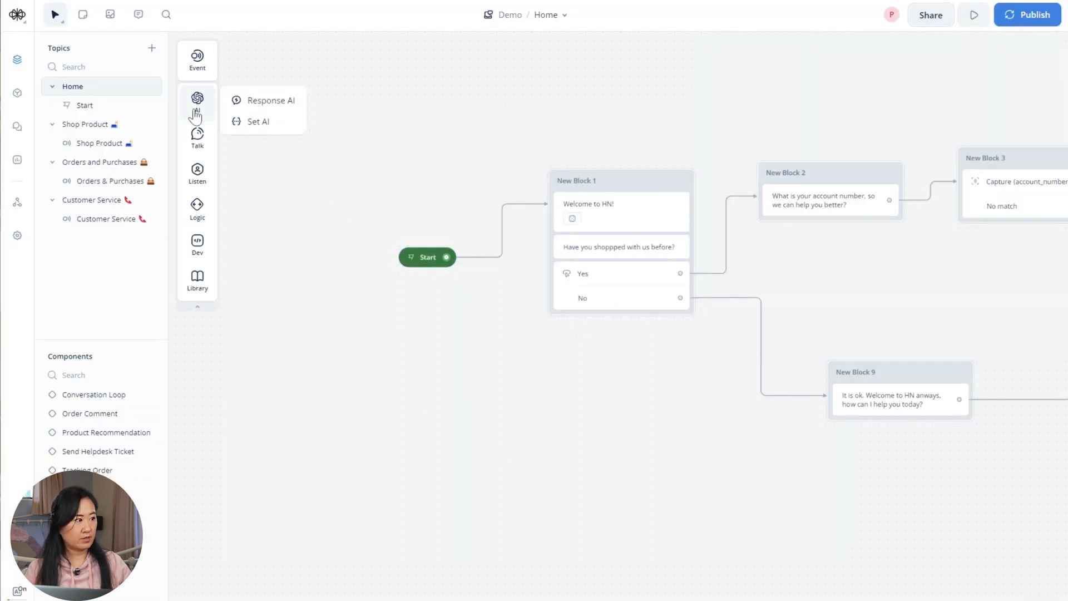
left_click(17, 126)
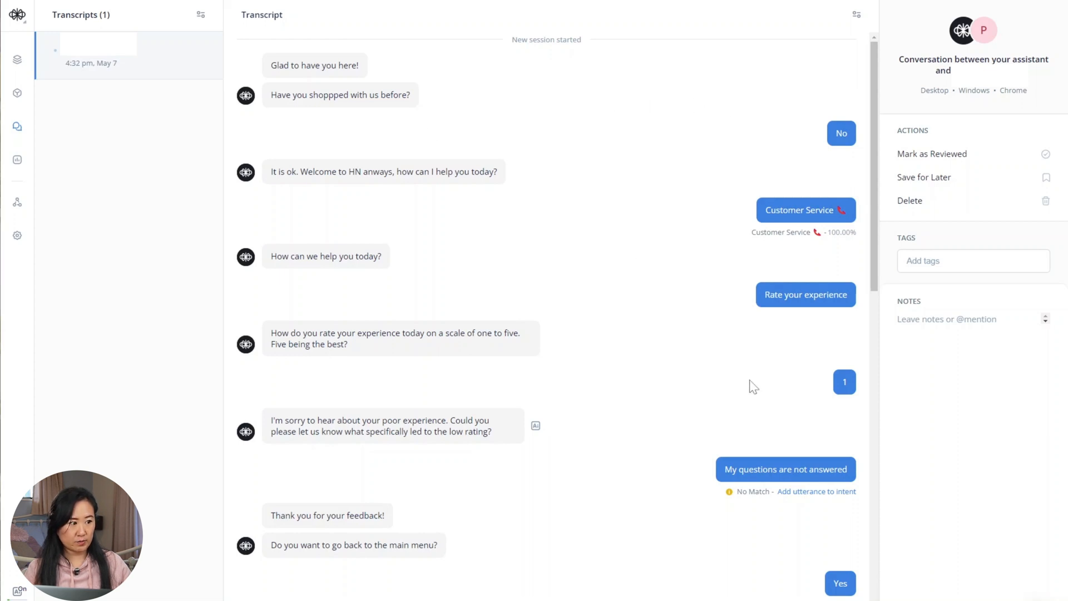
Step: Review the test conversation's transcript, examining the matched intents, the ratings, and the feedback replies
scroll(750, 386, "down", 1)
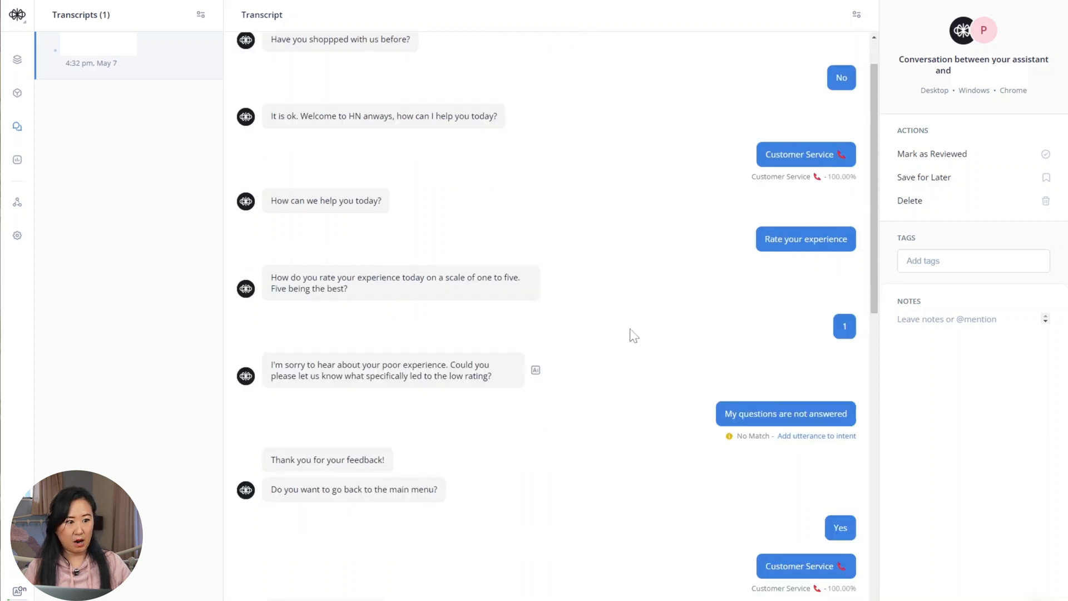
scroll(710, 200, "up", 1)
scroll(812, 228, "down", 2)
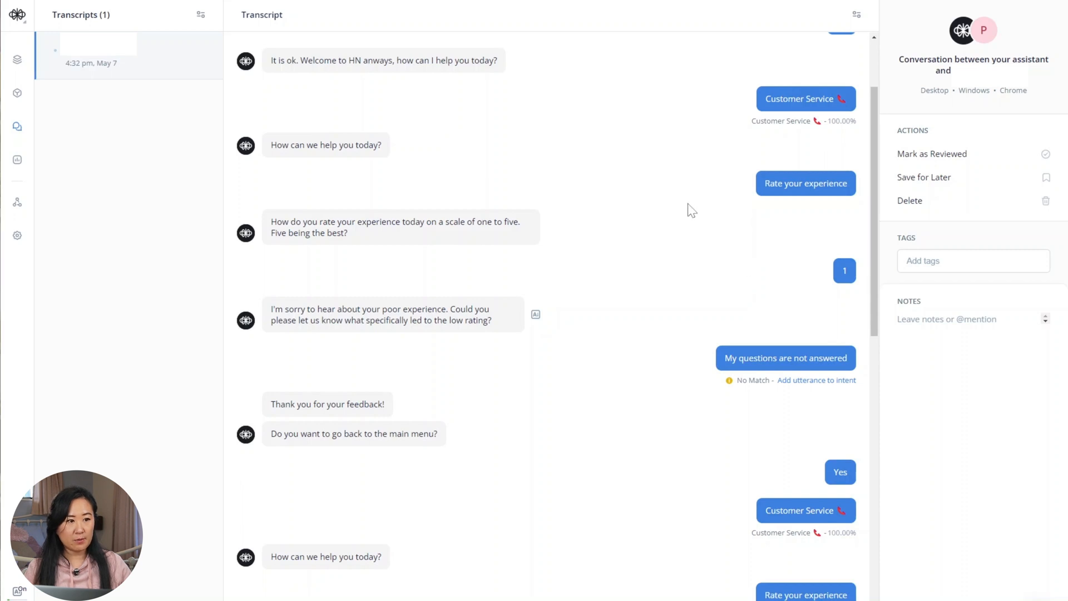
scroll(680, 269, "down", 2)
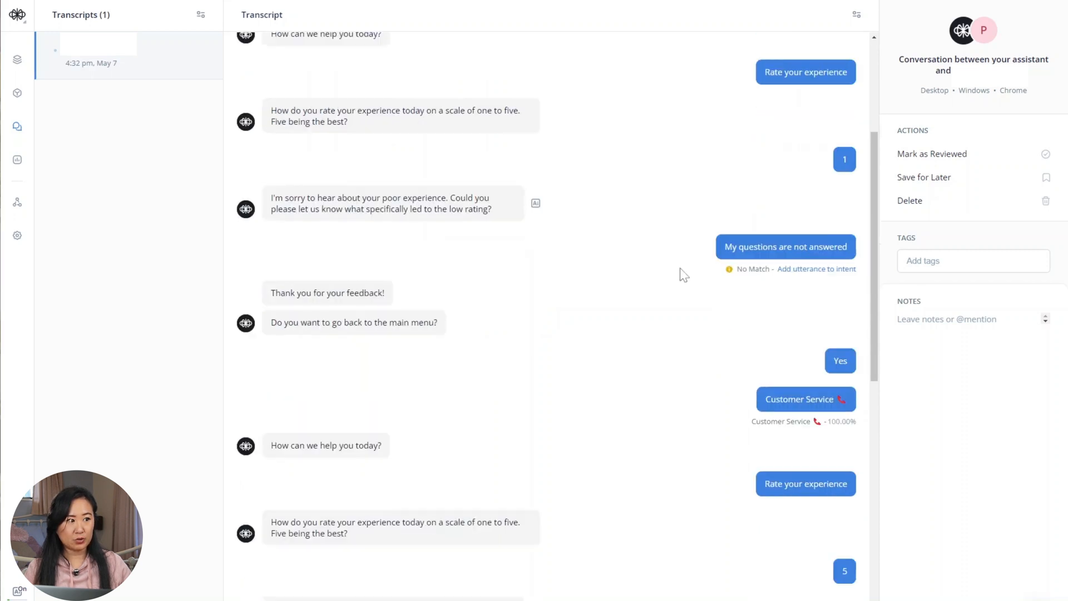
scroll(679, 268, "up", 2)
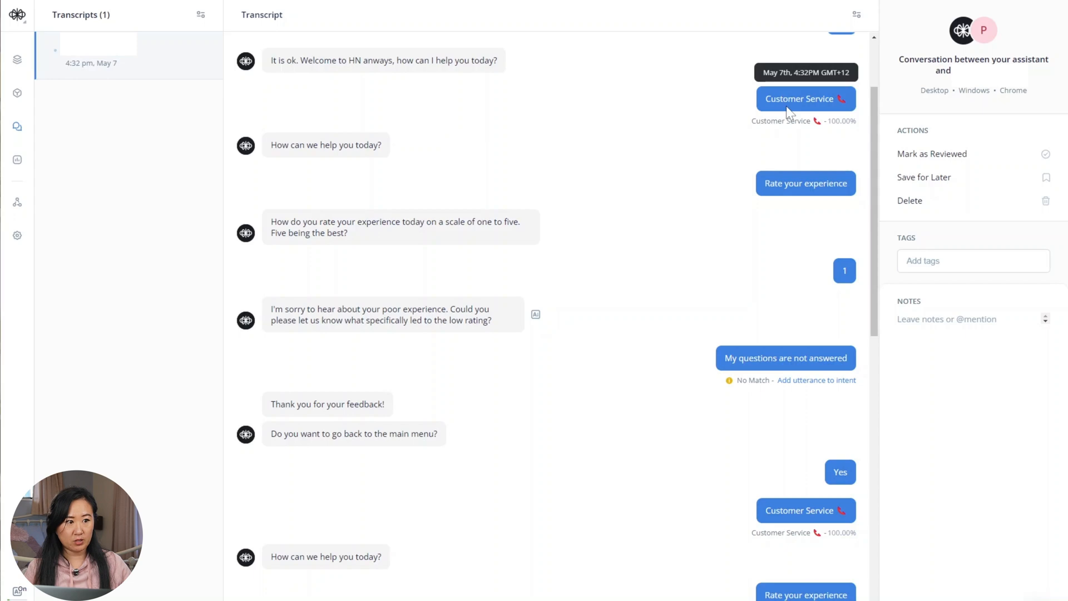
scroll(834, 278, "down", 6)
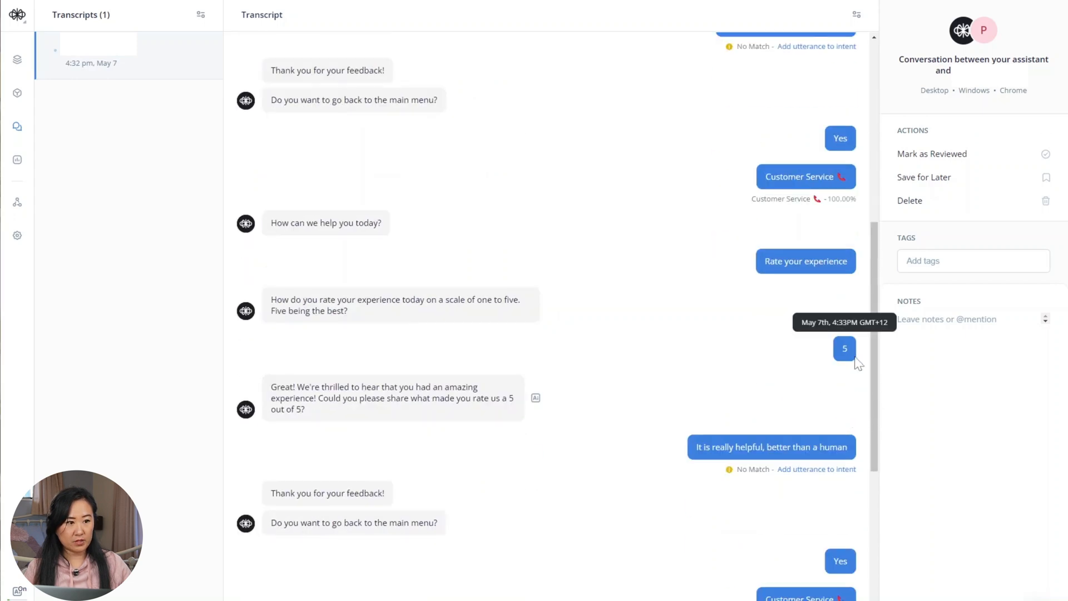
scroll(857, 361, "up", 3)
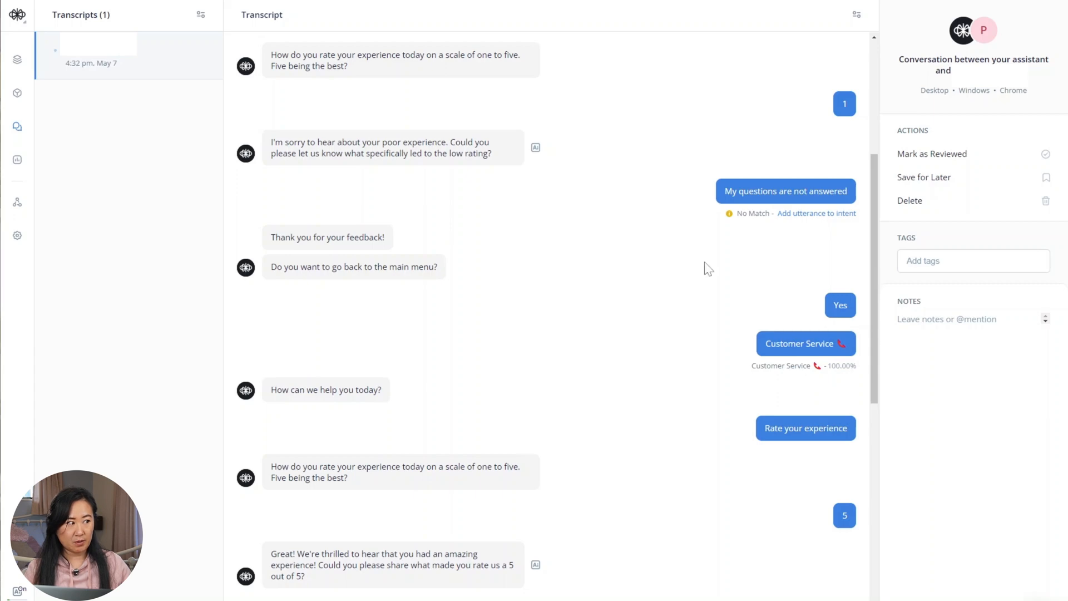
scroll(778, 295, "down", 2)
scroll(781, 296, "down", 7)
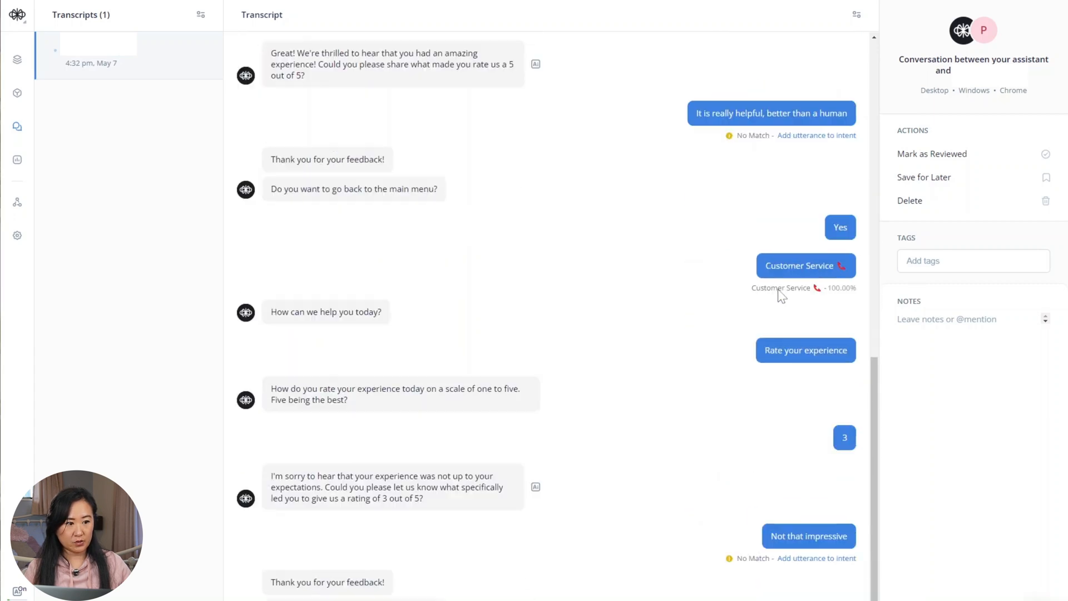
scroll(551, 316, "down", 2)
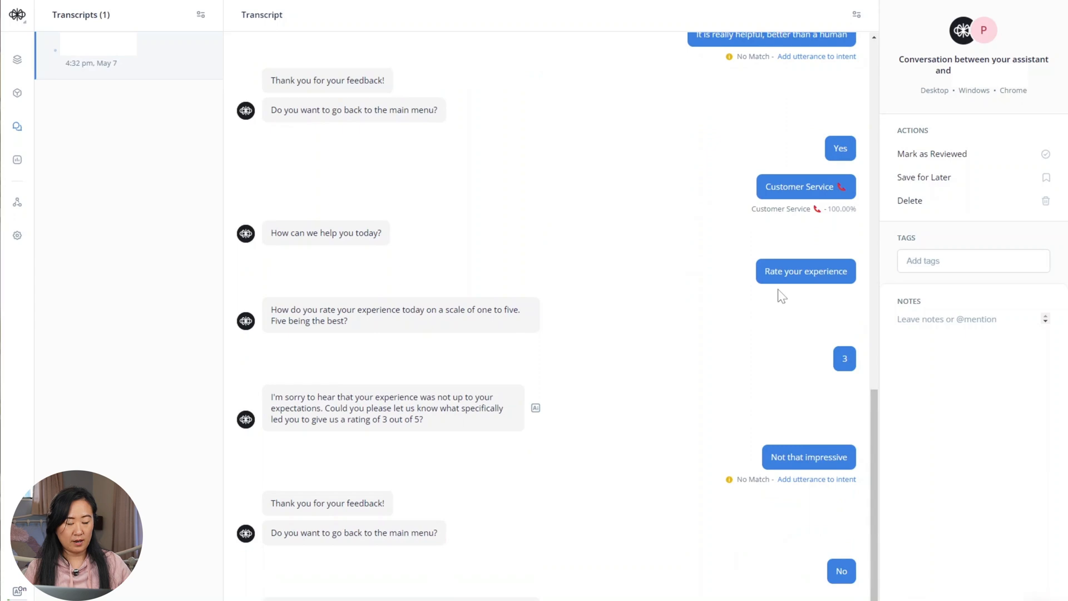